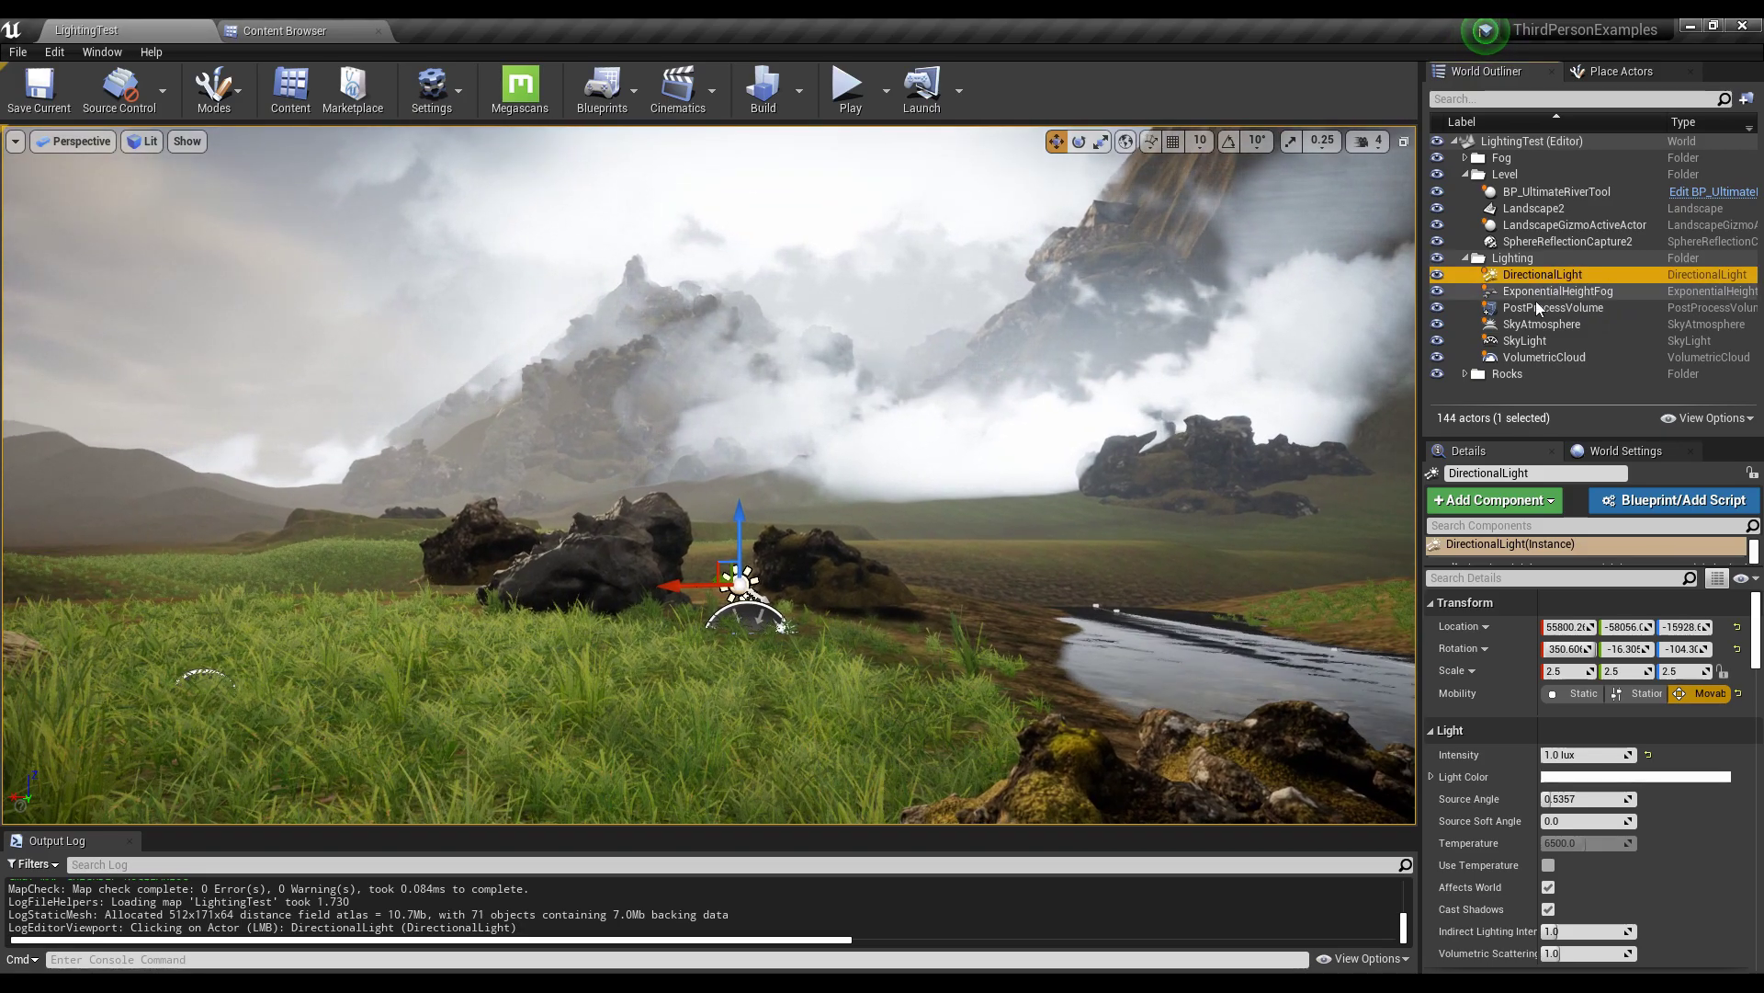
- Inspect the SkyAtmosphere and VolumetricCloud actors in the Lighting folder
click(1531, 324)
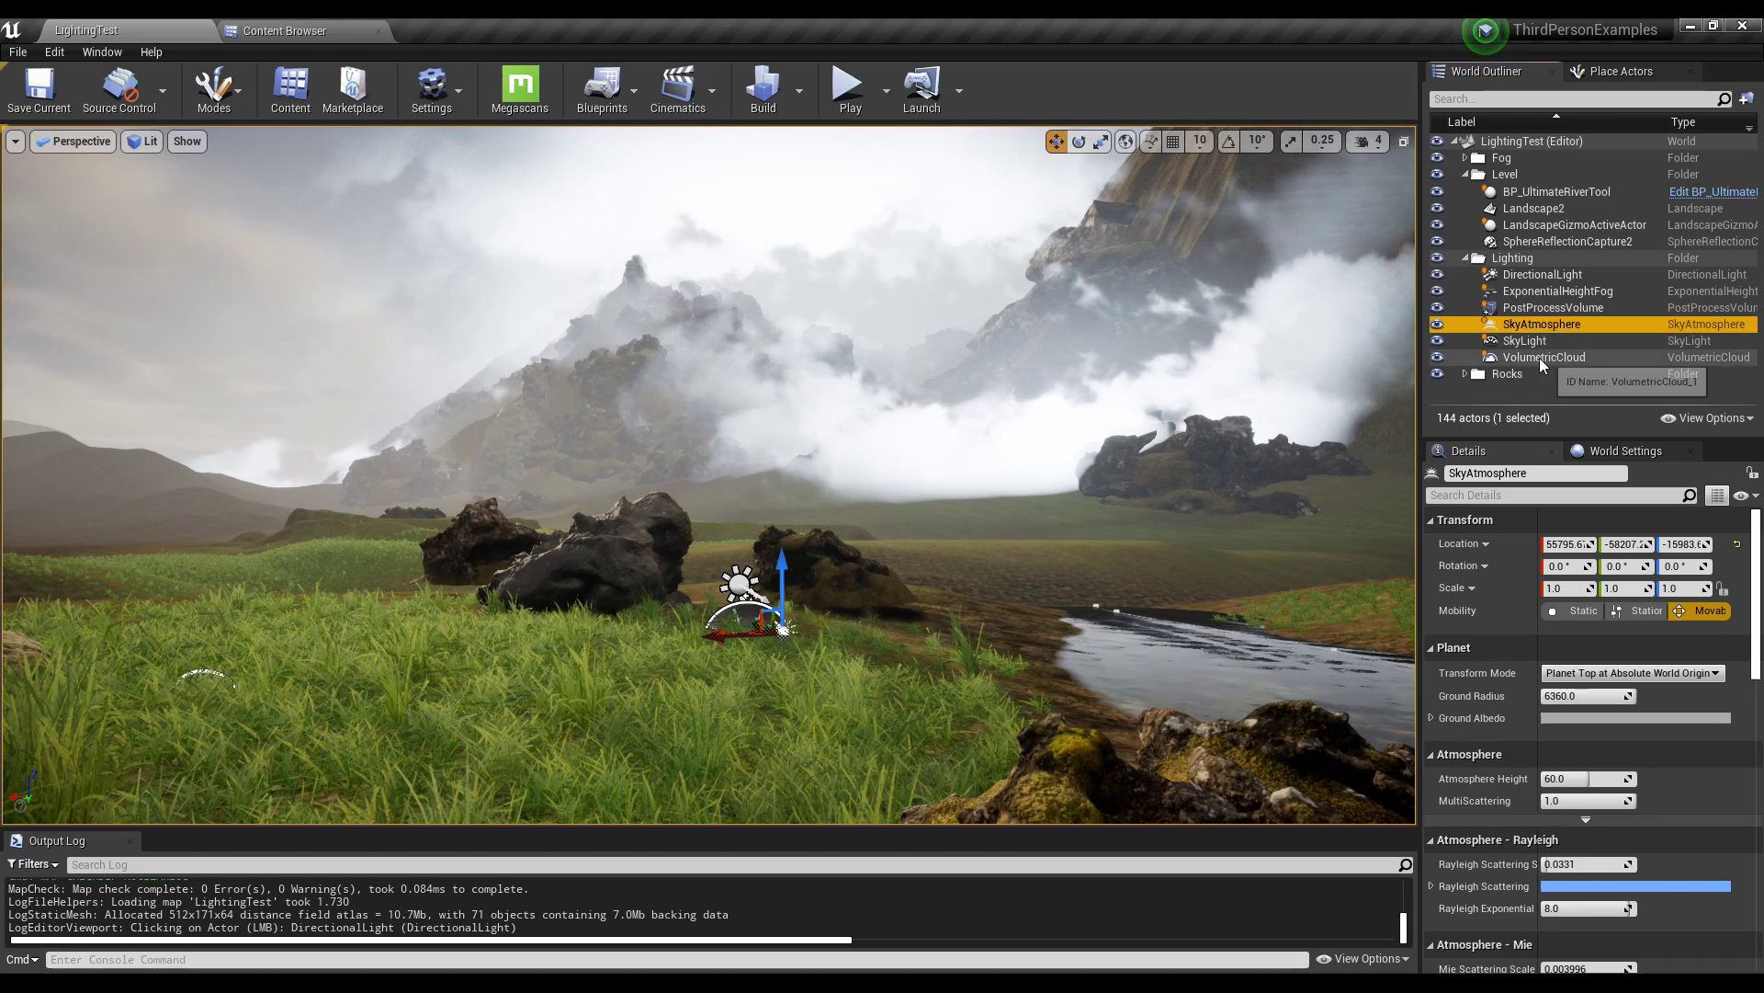
click(1540, 356)
right_drag(919, 441, 816, 384)
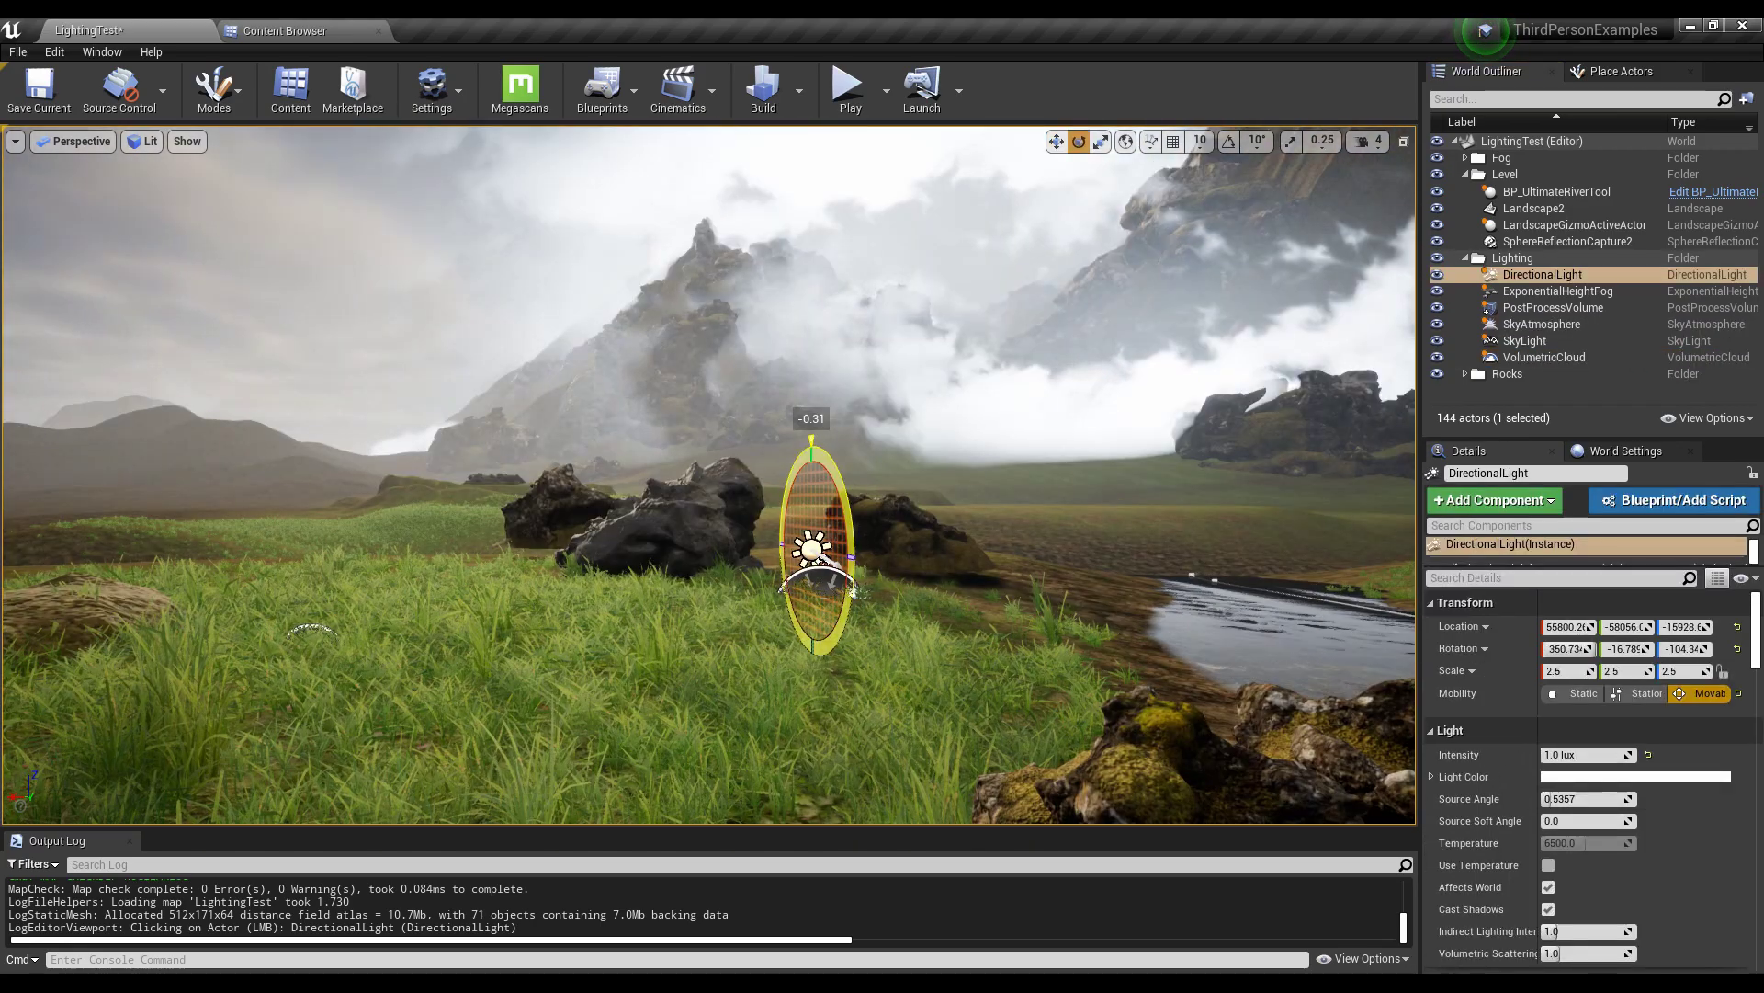
- Rotate the DirectionalLight through several angles, then place the sun in the sky beside the central mountain
drag(812, 442, 855, 516)
key(ctrl+l)
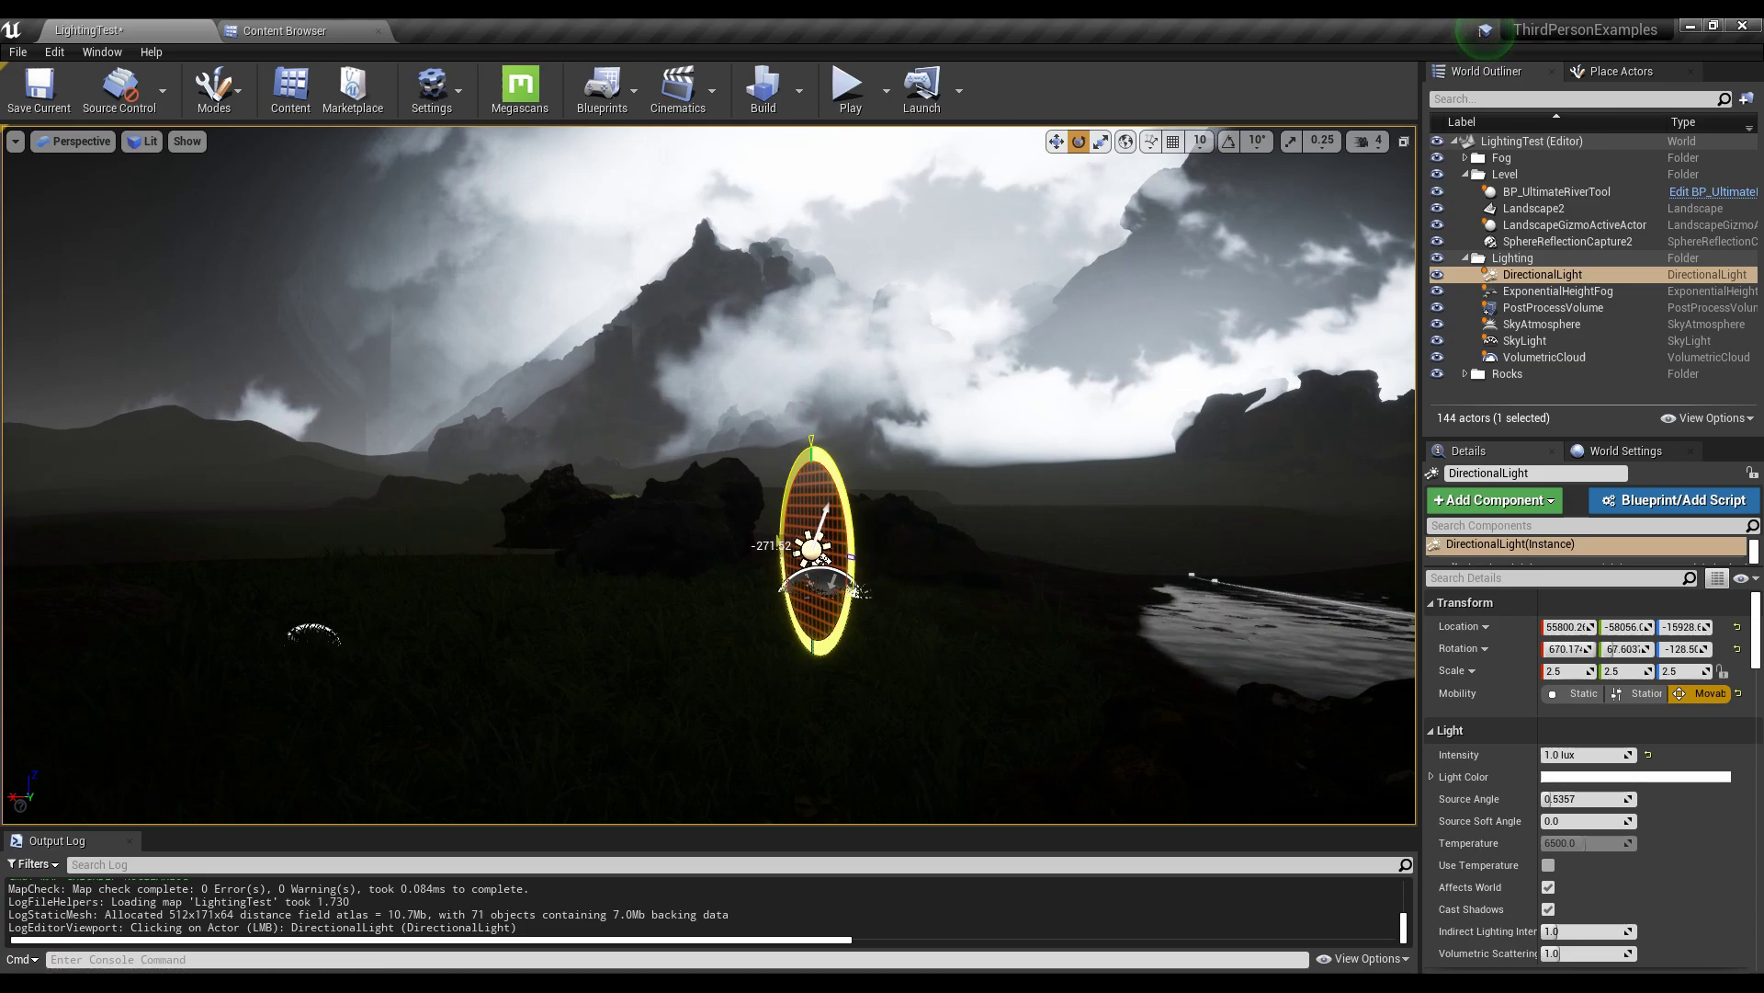
key(ctrl+l)
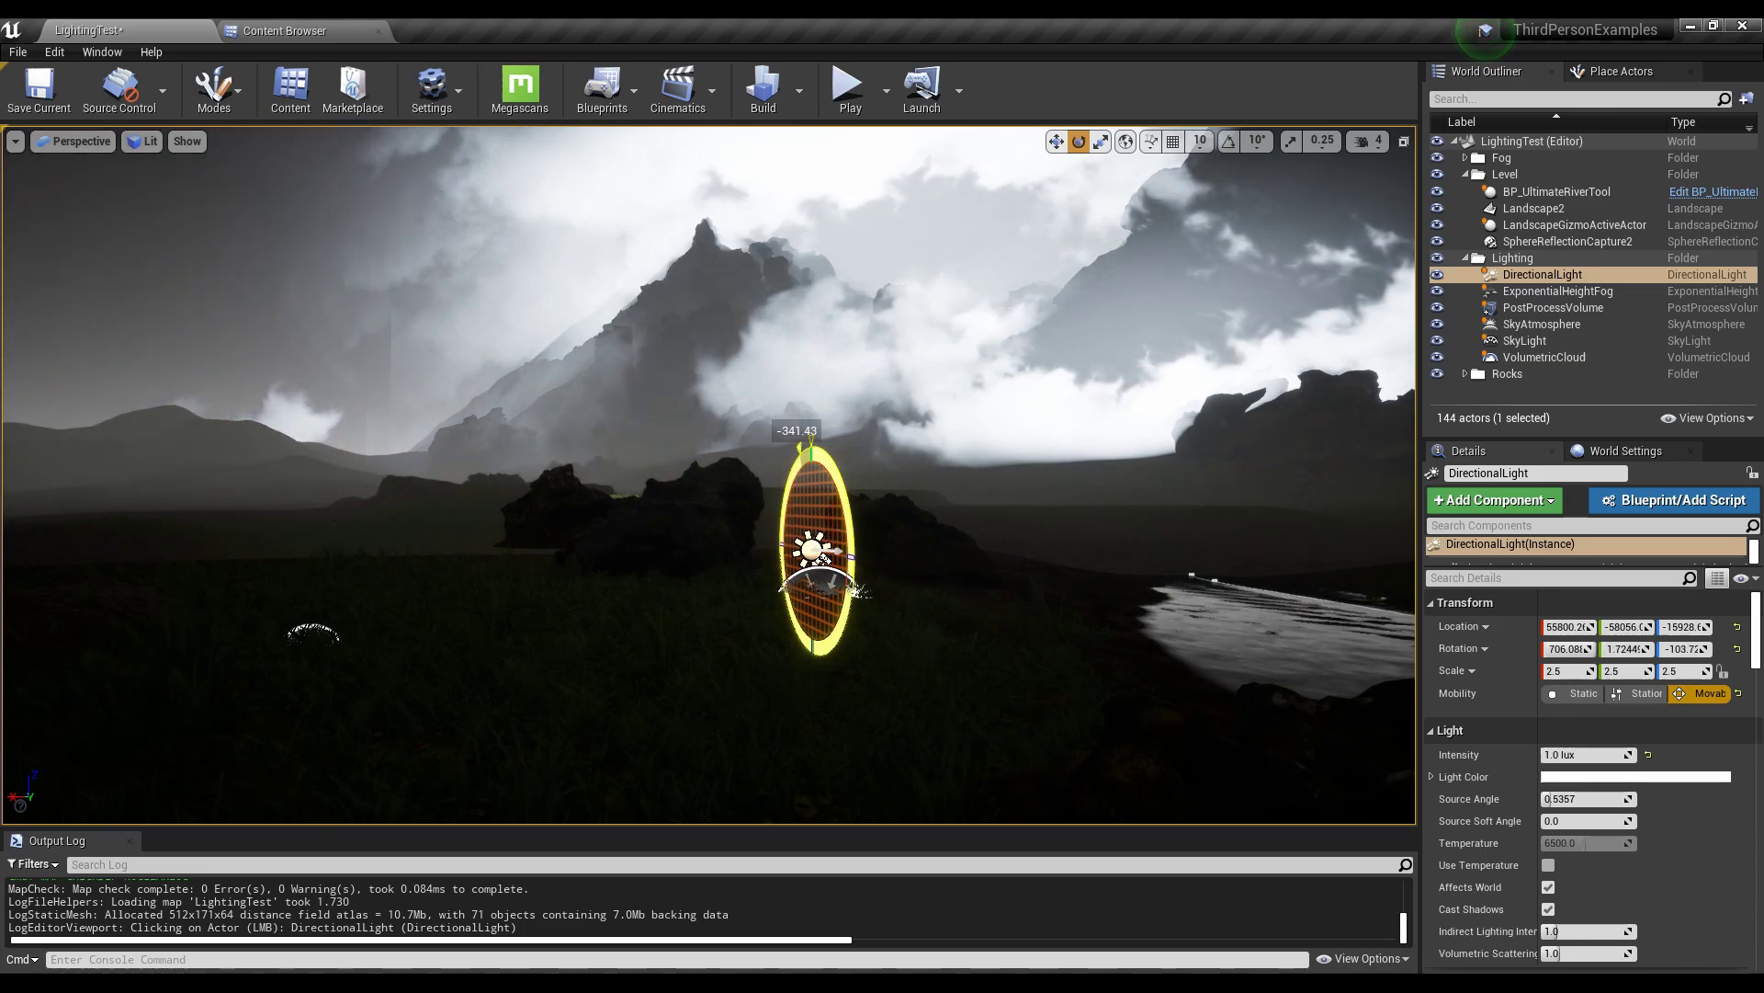
key(ctrl+l)
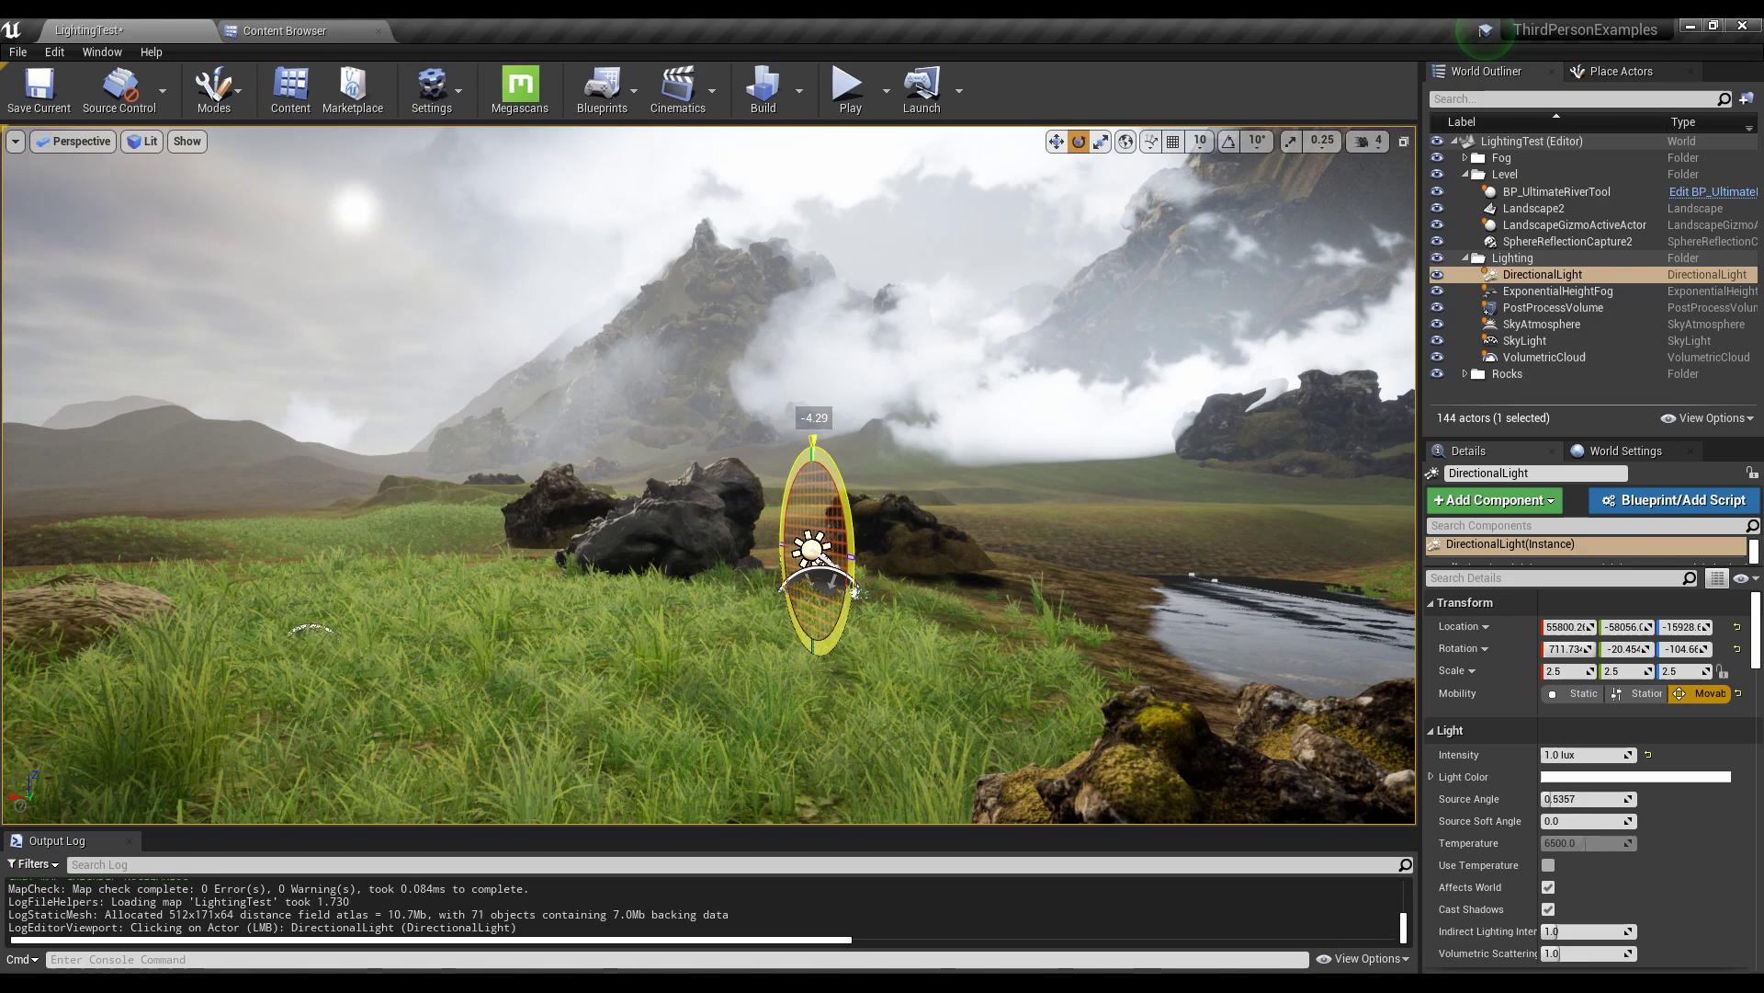
key(ctrl+l)
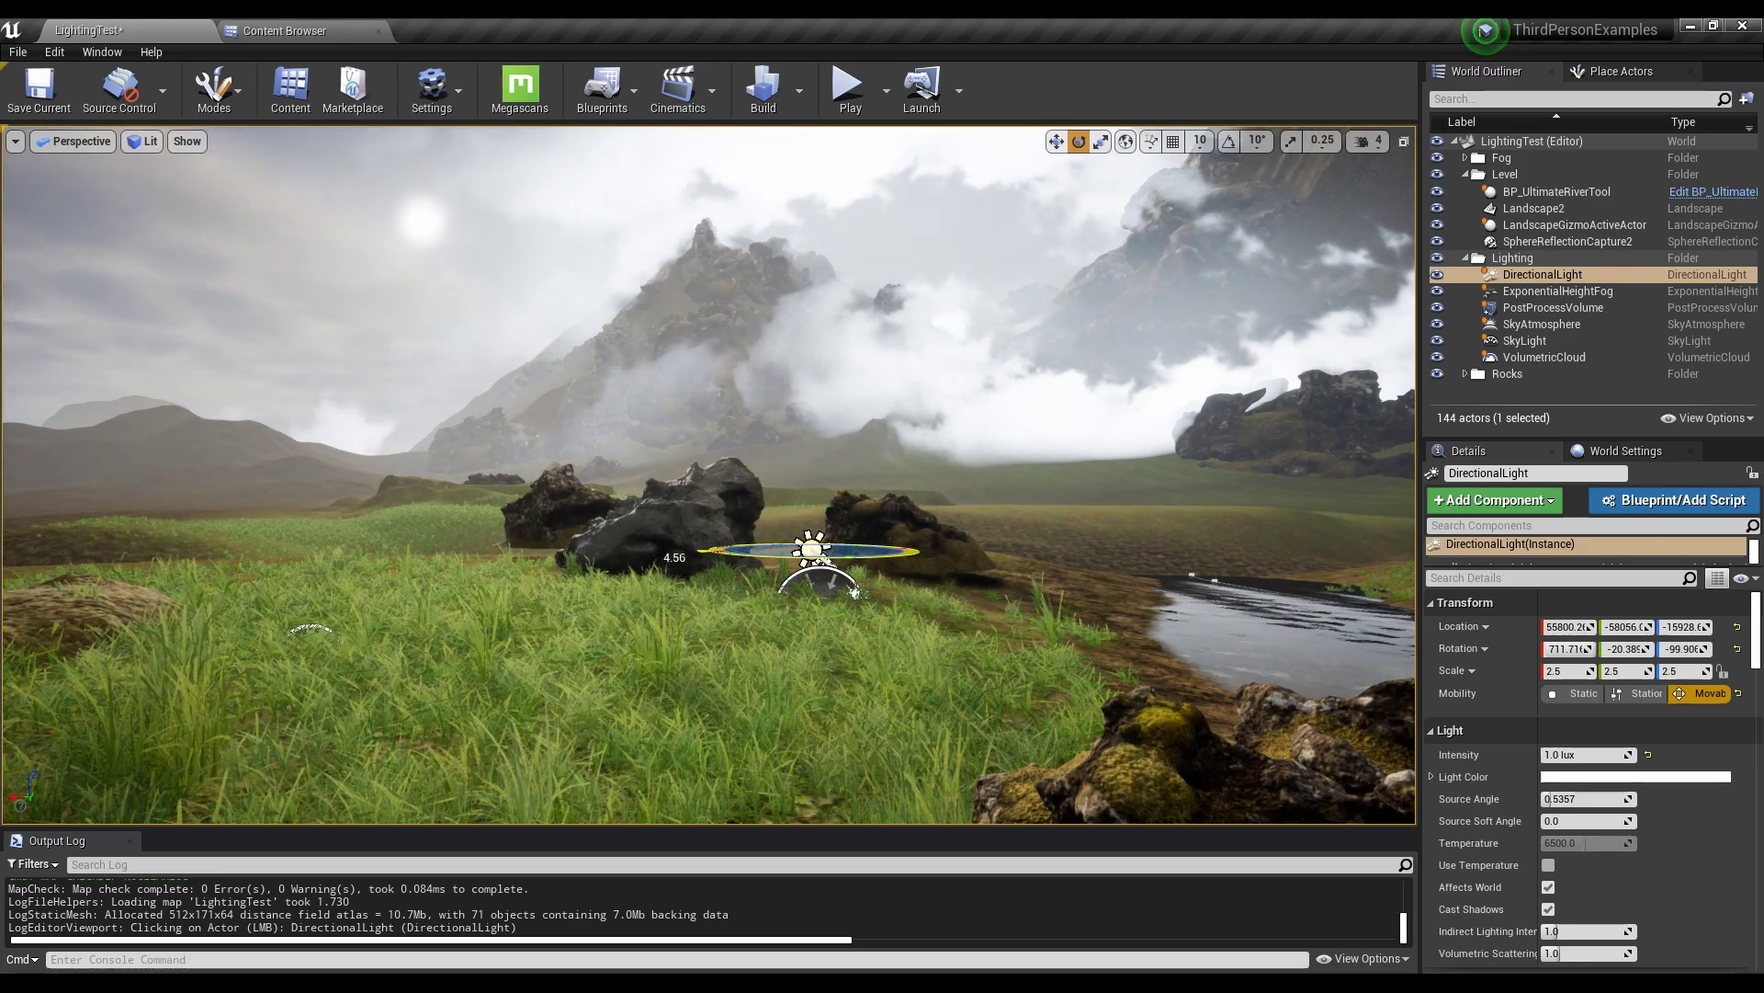
key(ctrl+l)
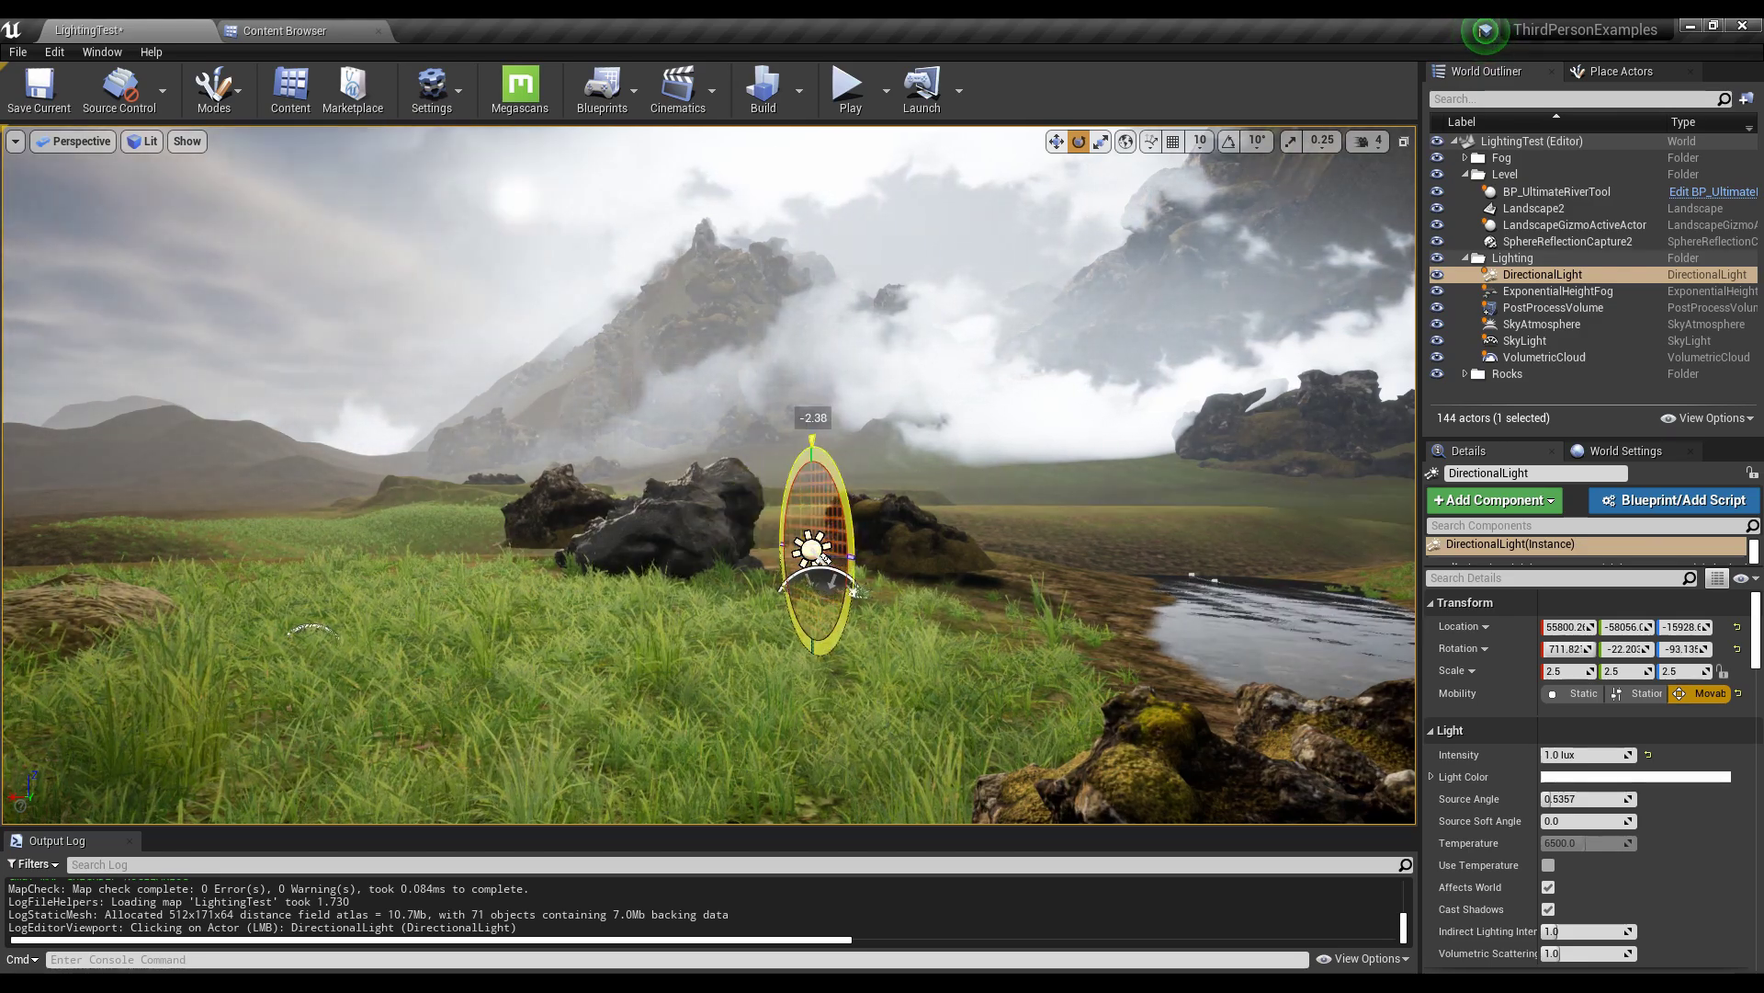
key(ctrl+l)
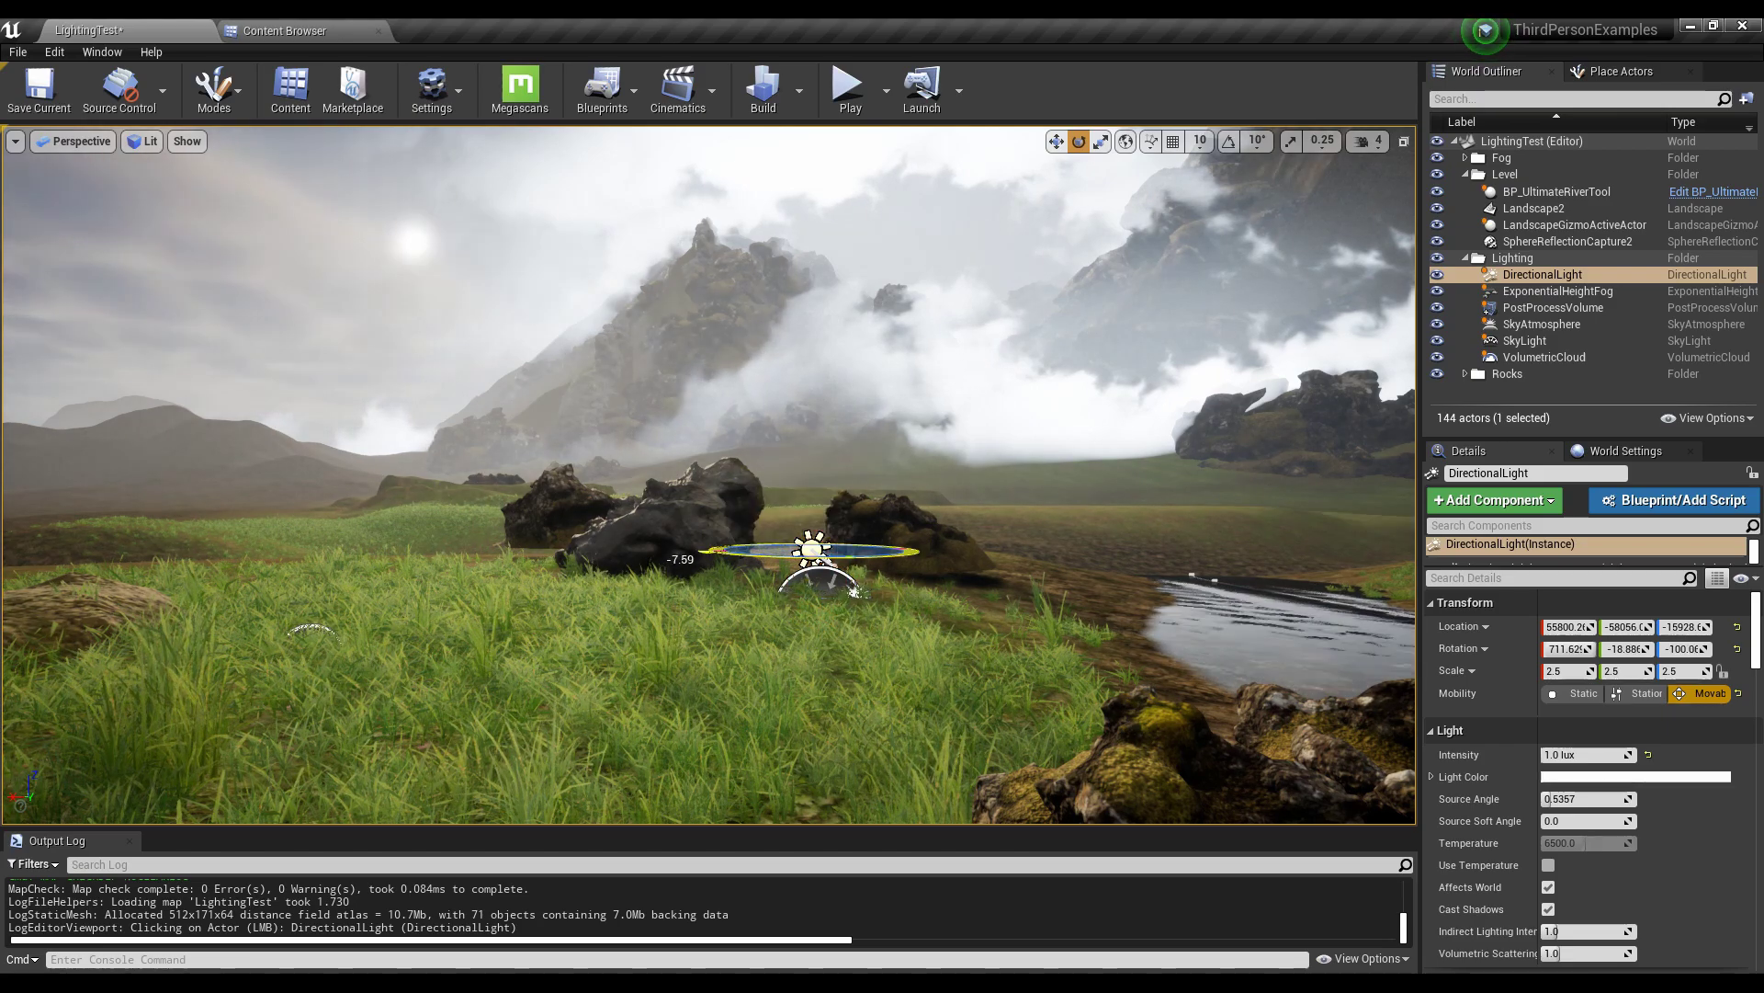
key(ctrl+l)
drag(830, 486, 837, 496)
key(s)
right_drag(957, 476, 976, 482)
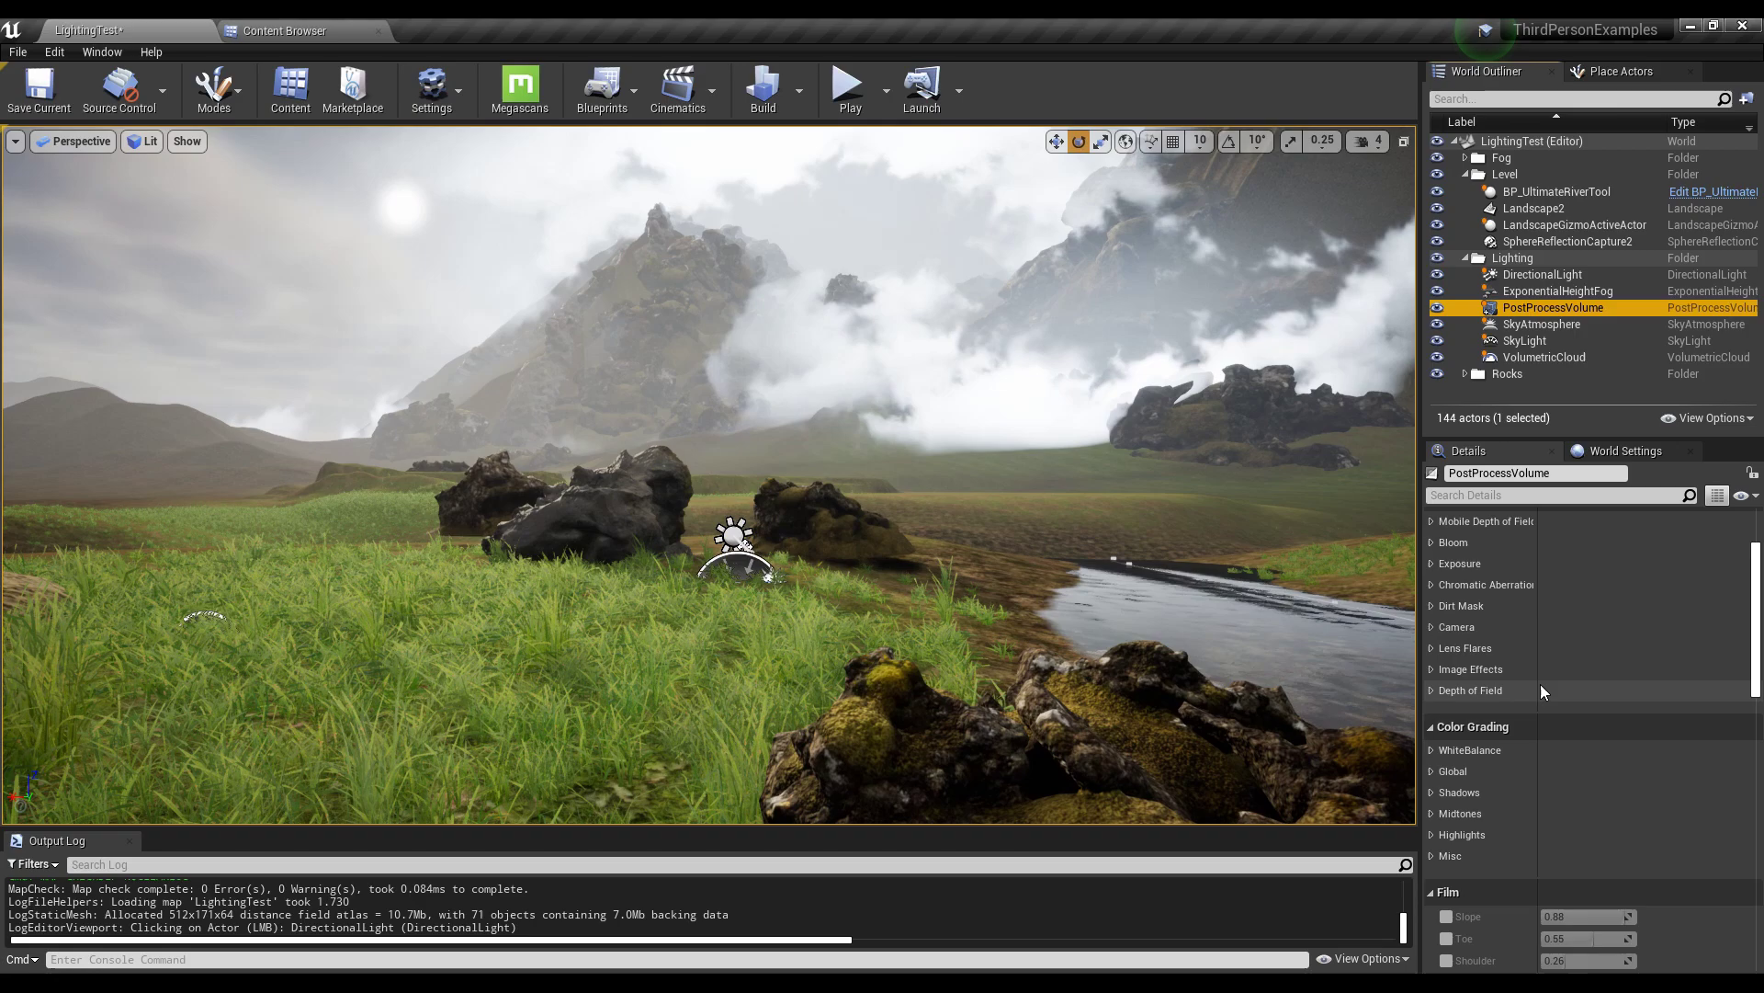
- Set the PostProcessVolume's global color grading to a saturation of 0.9 and a contrast of 0.95
scroll(1535, 683, up, 1)
scroll(1525, 676, down, 5)
click(1431, 652)
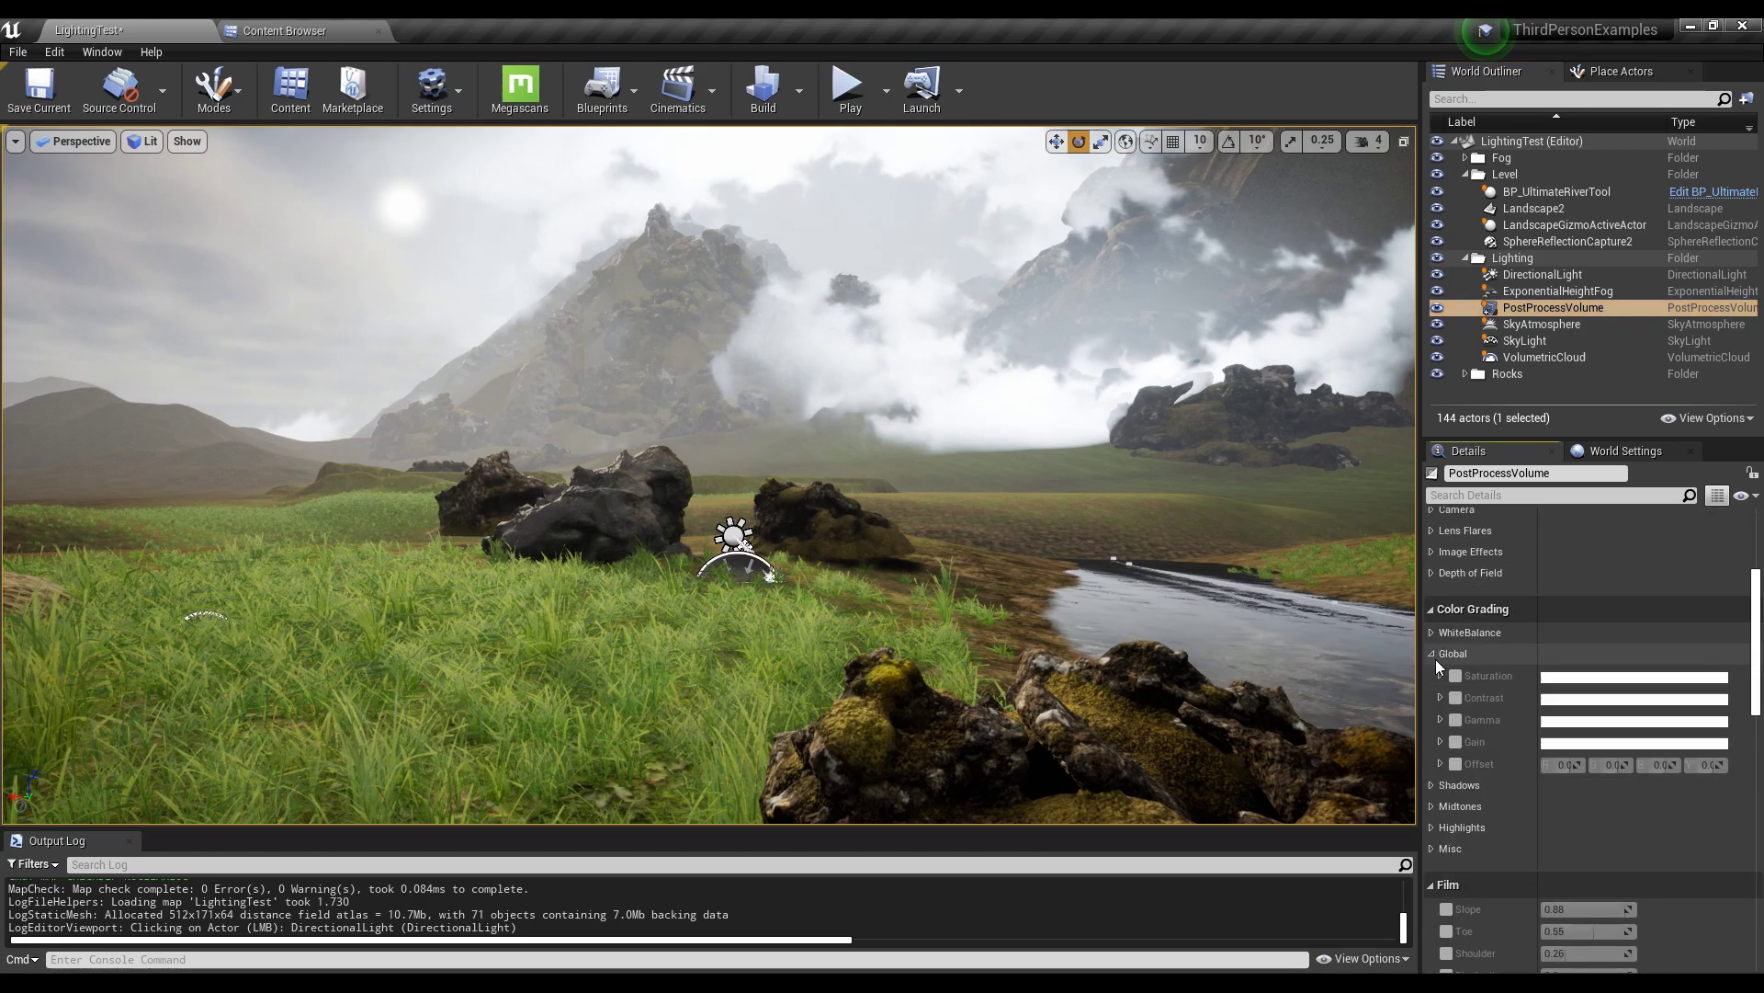
click(1441, 676)
key(BackSpace)
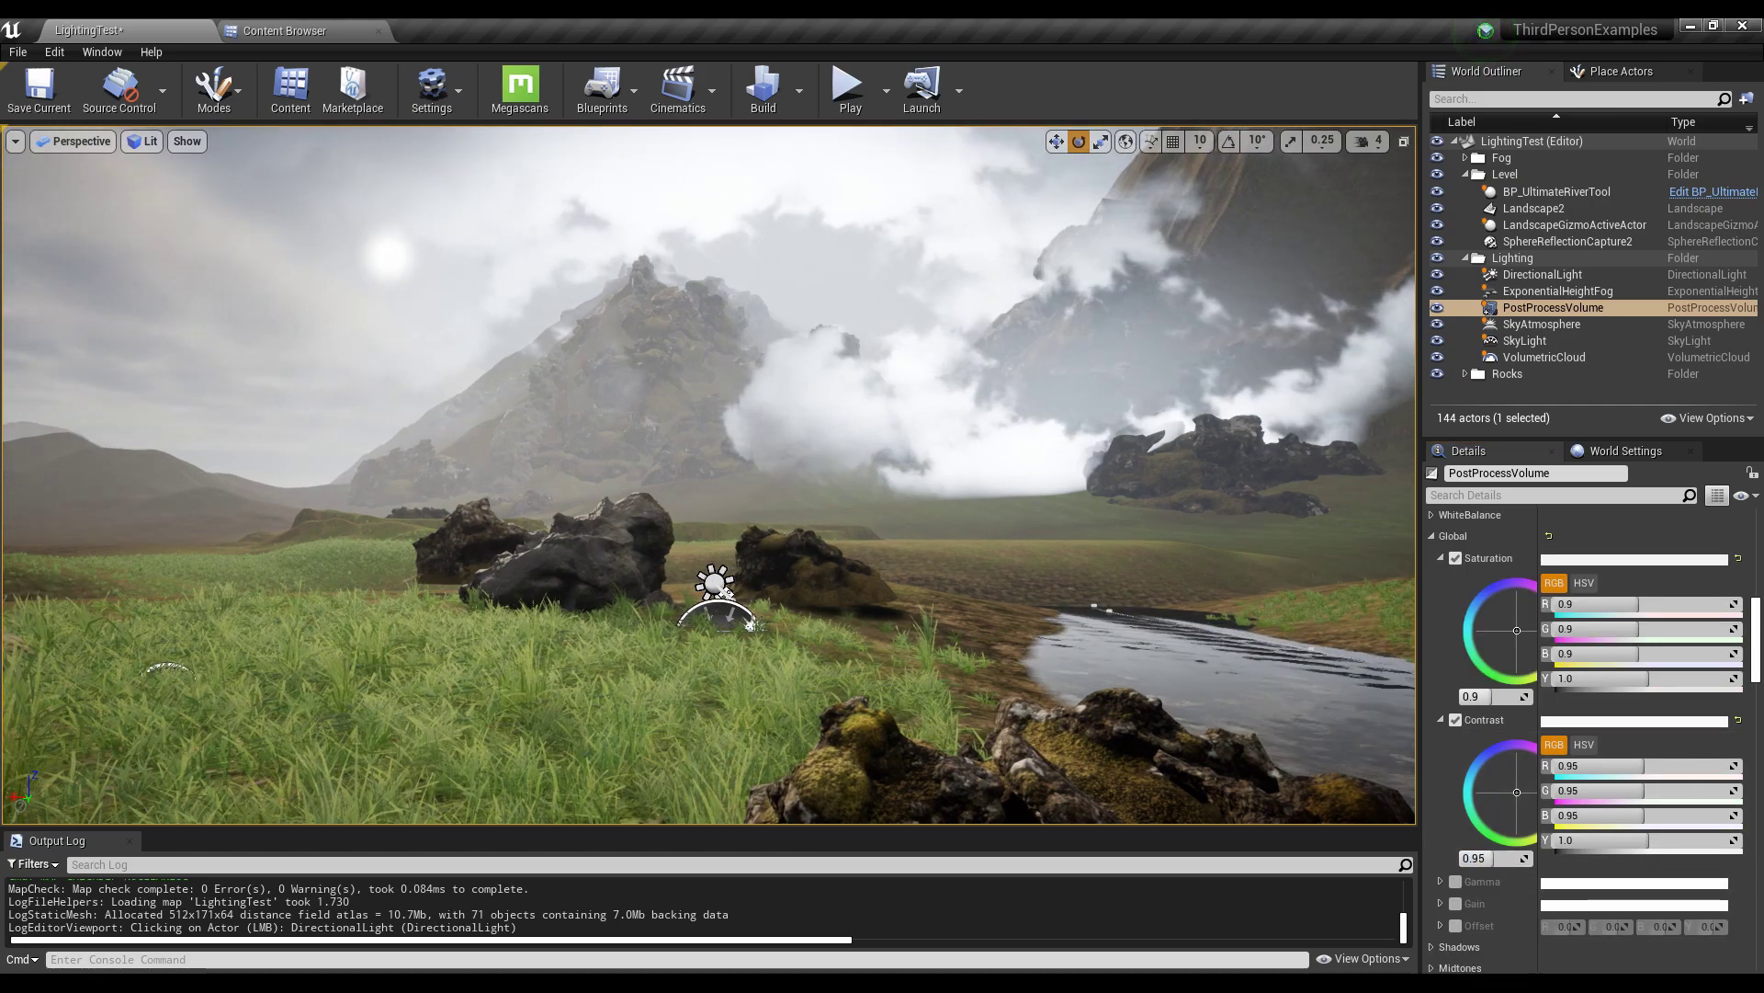
- Select the DirectionalLight in the scene and fine-tune its rotation to adjust the sun's position
click(715, 582)
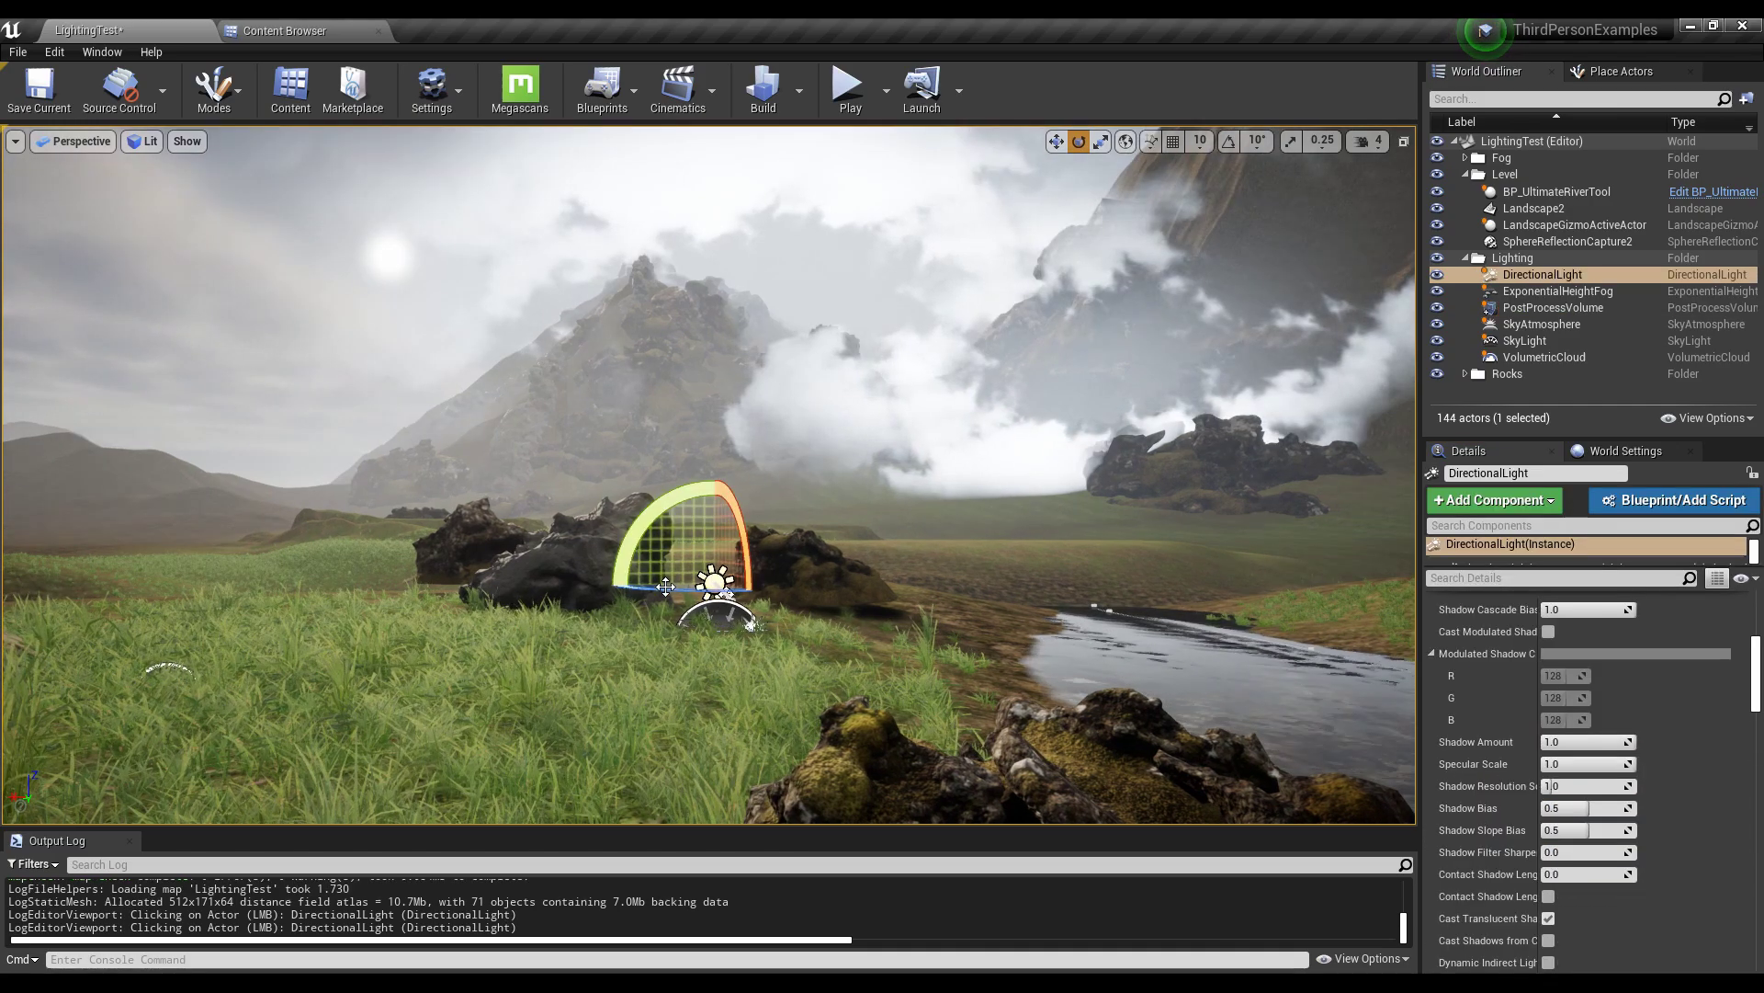
mouse_move(678, 580)
mouse_down()
mouse_move(706, 489)
mouse_move(686, 551)
mouse_up()
right_drag(685, 552, 671, 478)
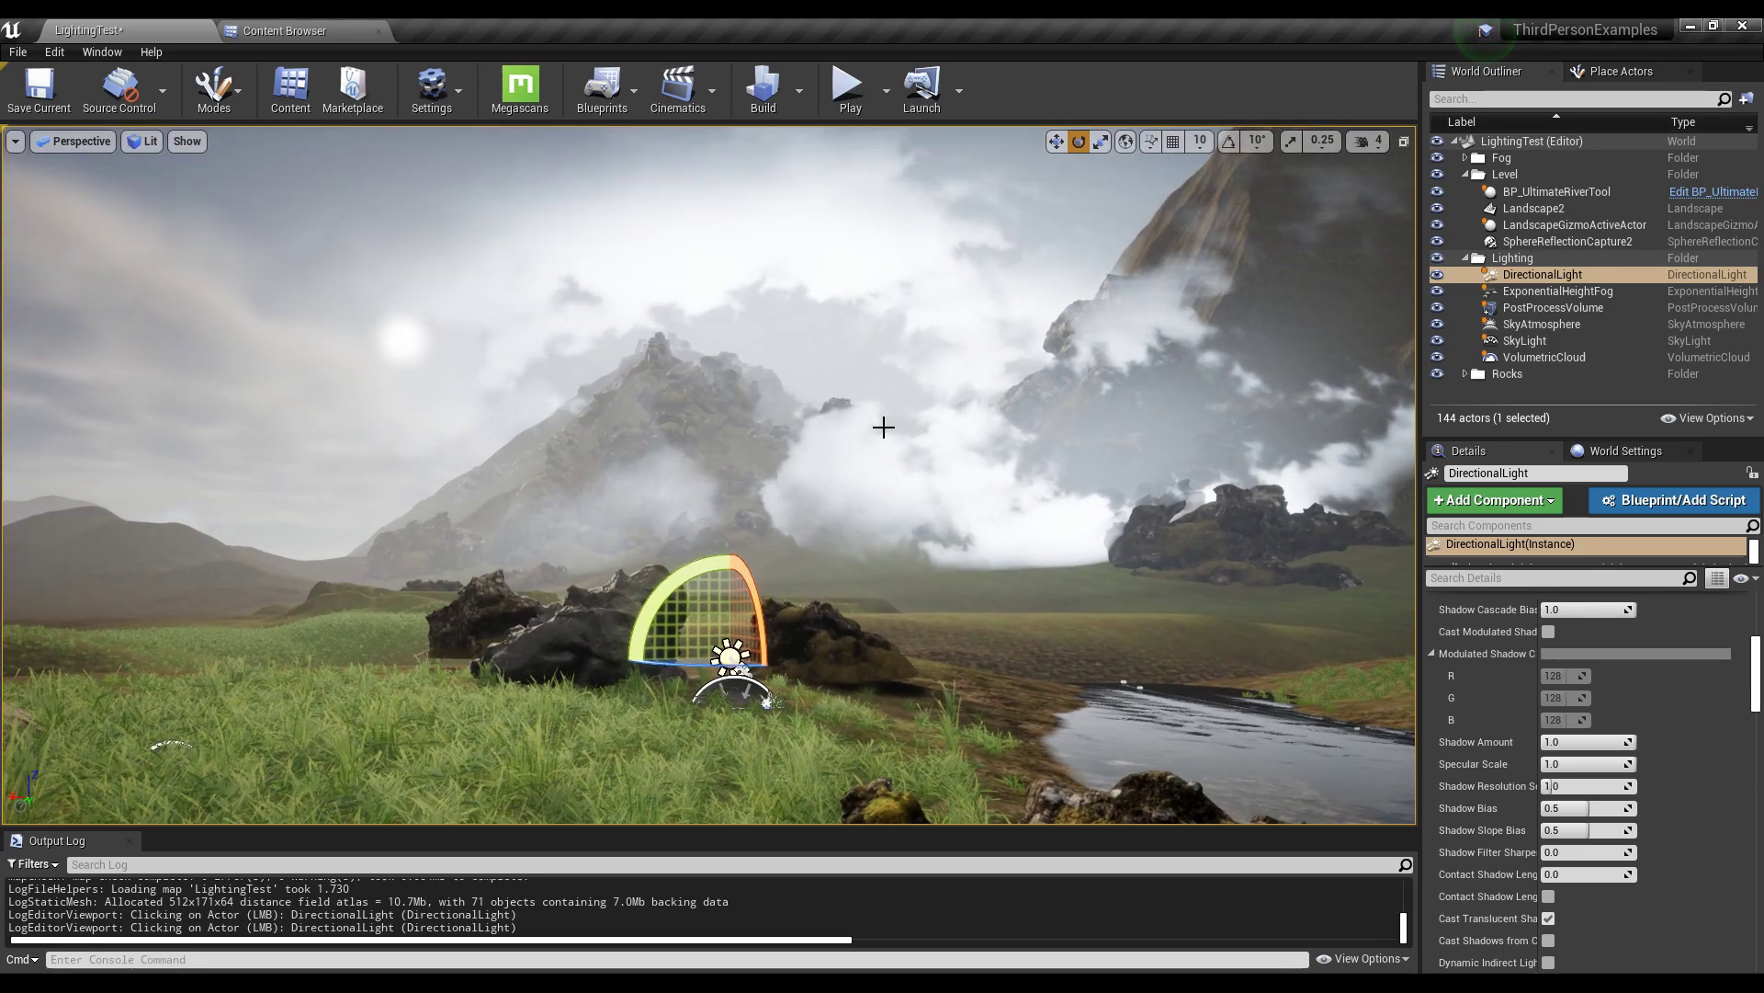
right_drag(883, 428, 1071, 365)
key(w)
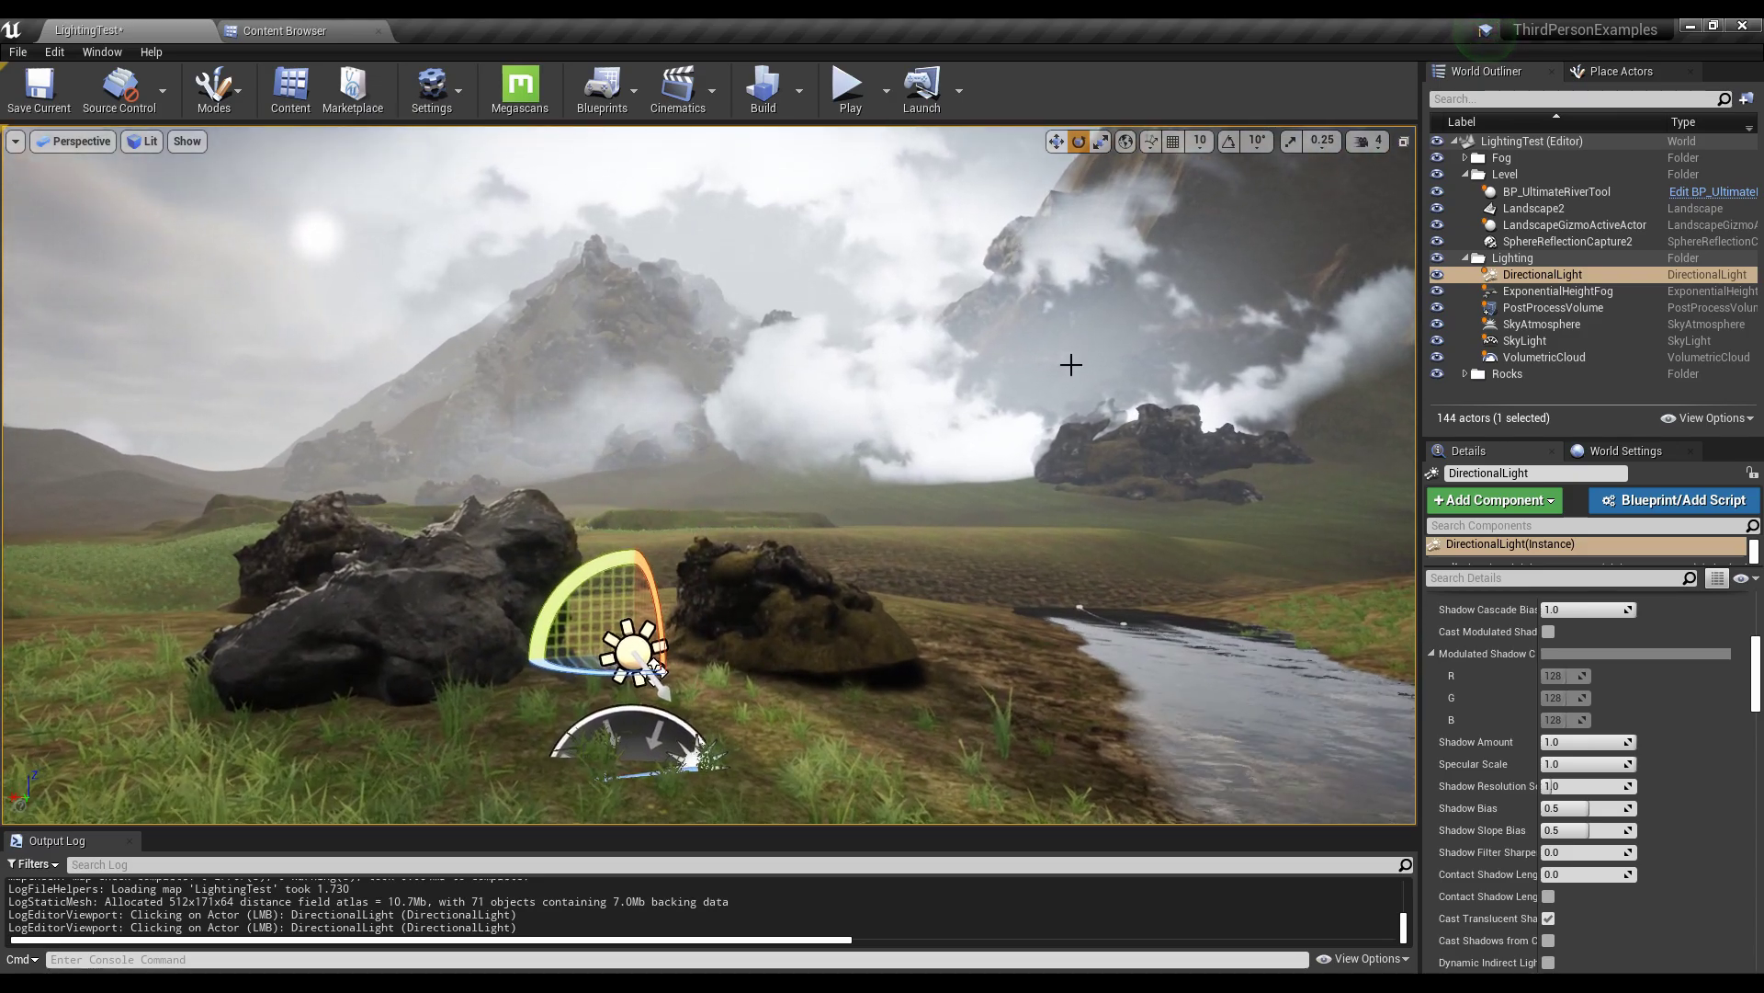
- Hide the Fog folder and rotate the DirectionalLight to change the sun's height without the fog
click(1437, 157)
drag(937, 410, 664, 469)
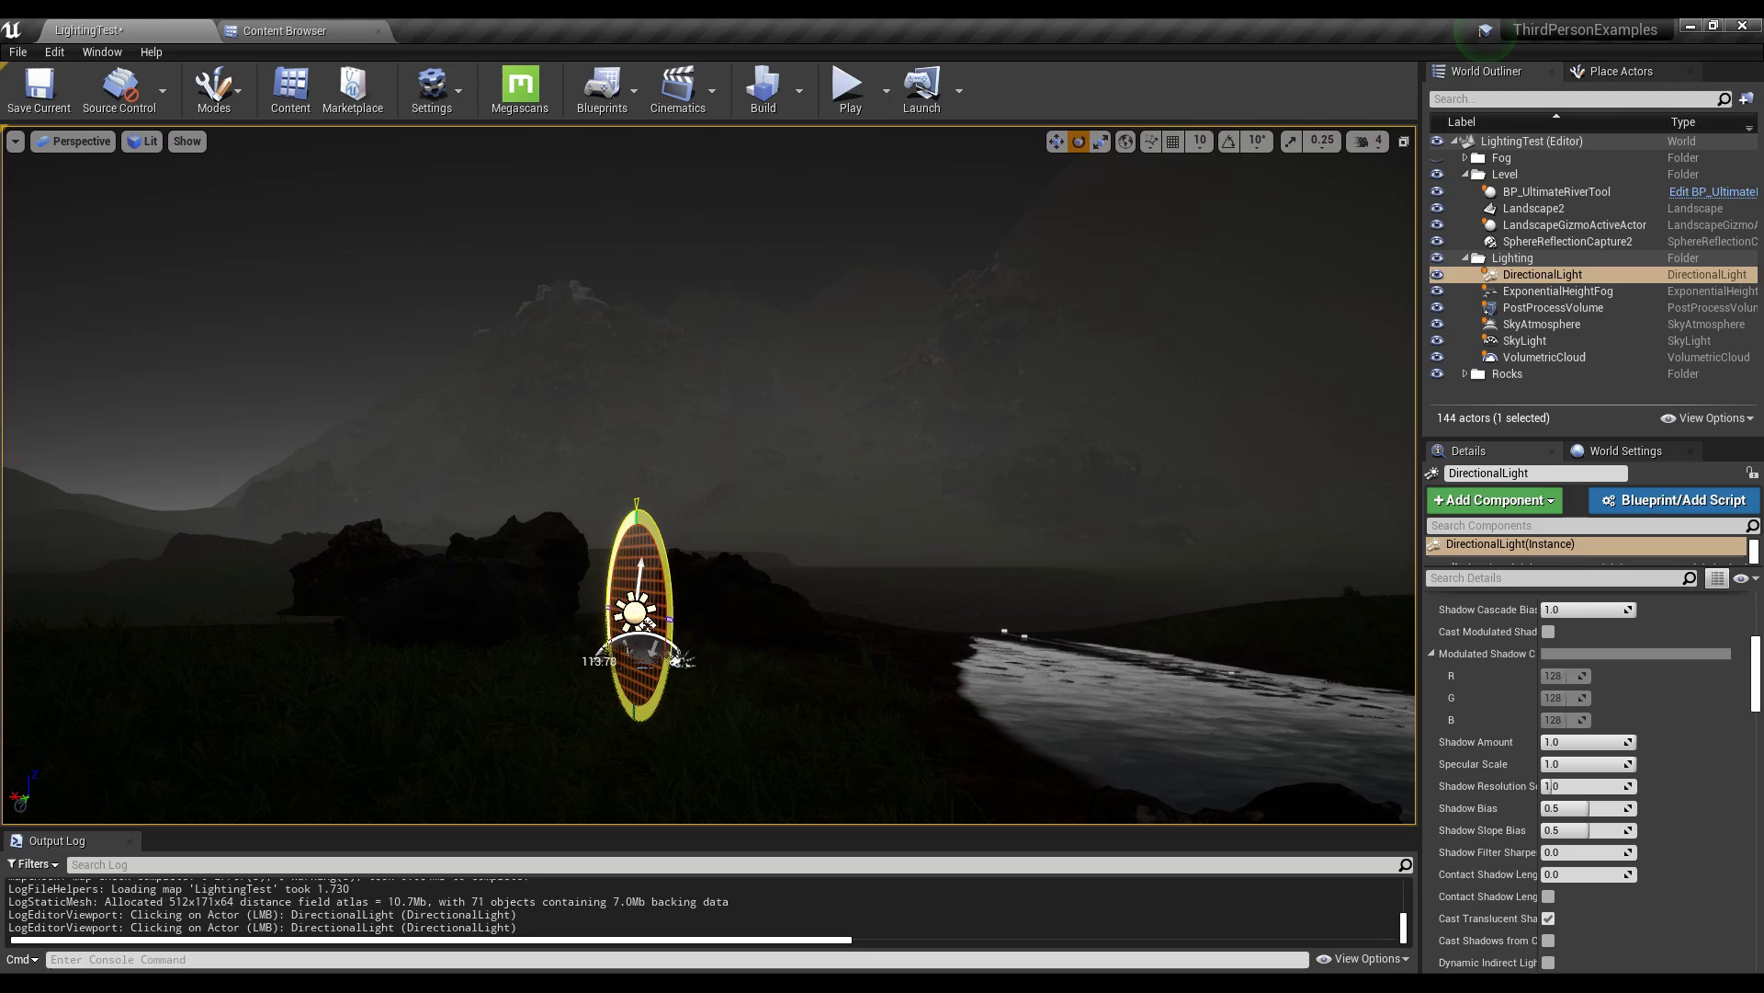
right_drag(664, 468, 1507, 505)
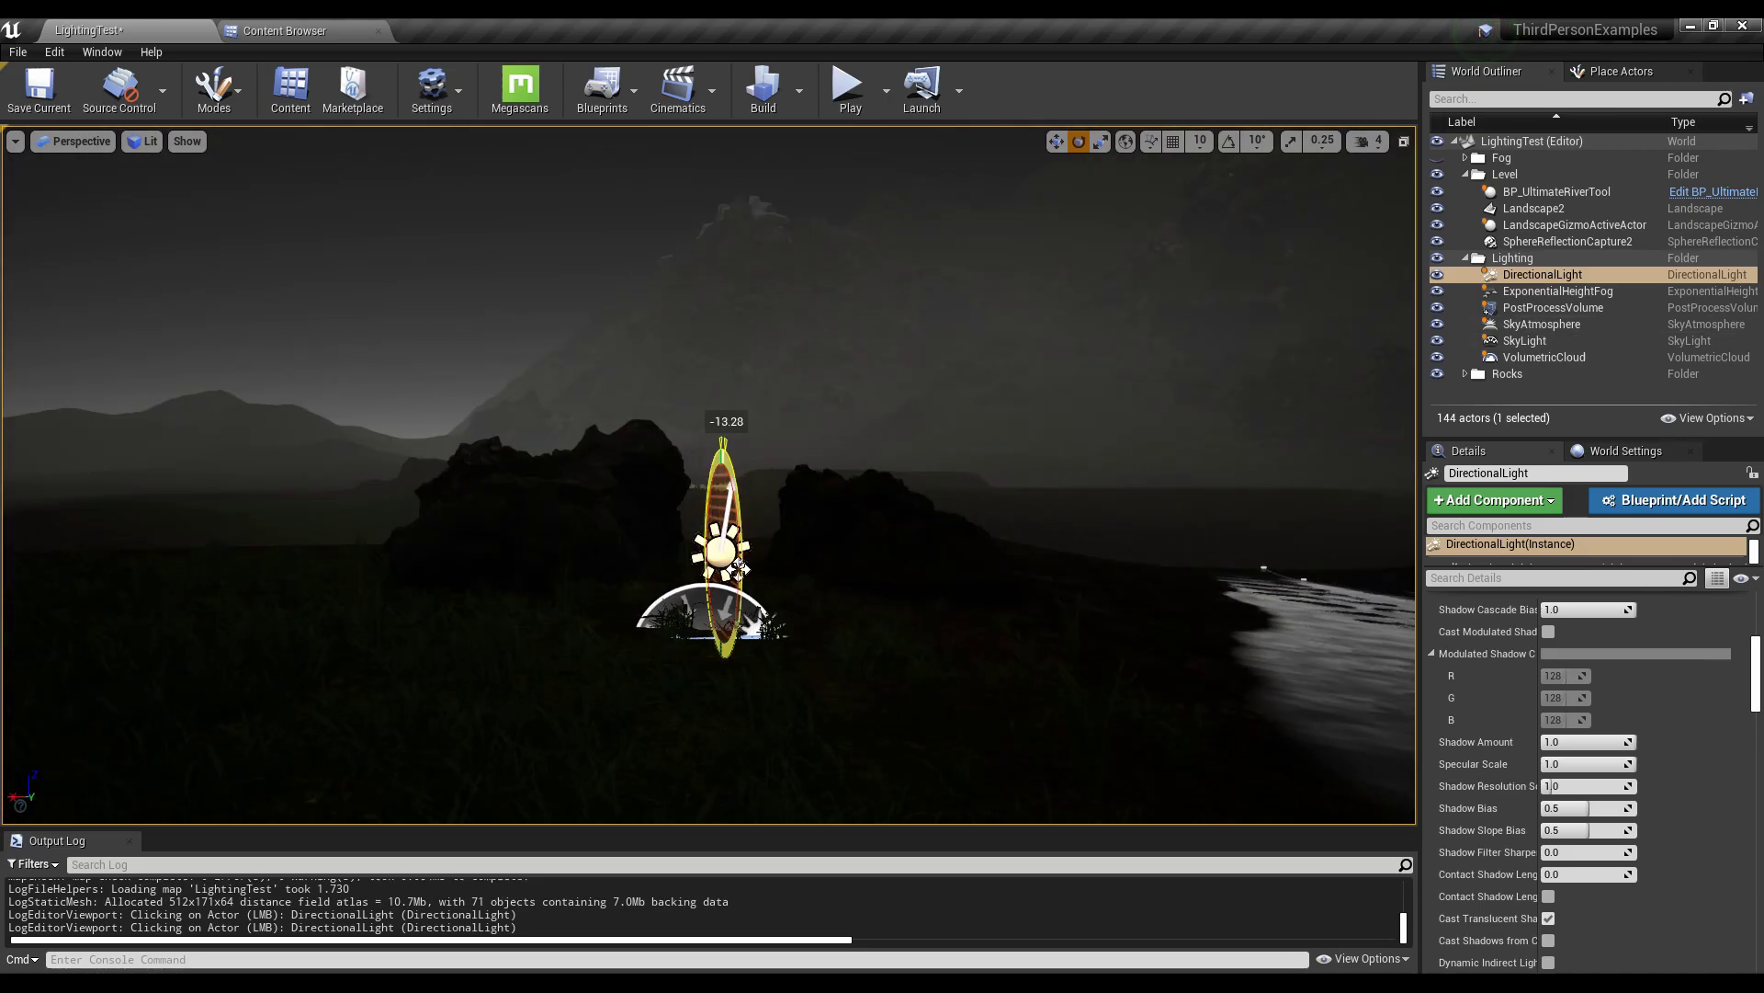
drag(707, 552, 707, 602)
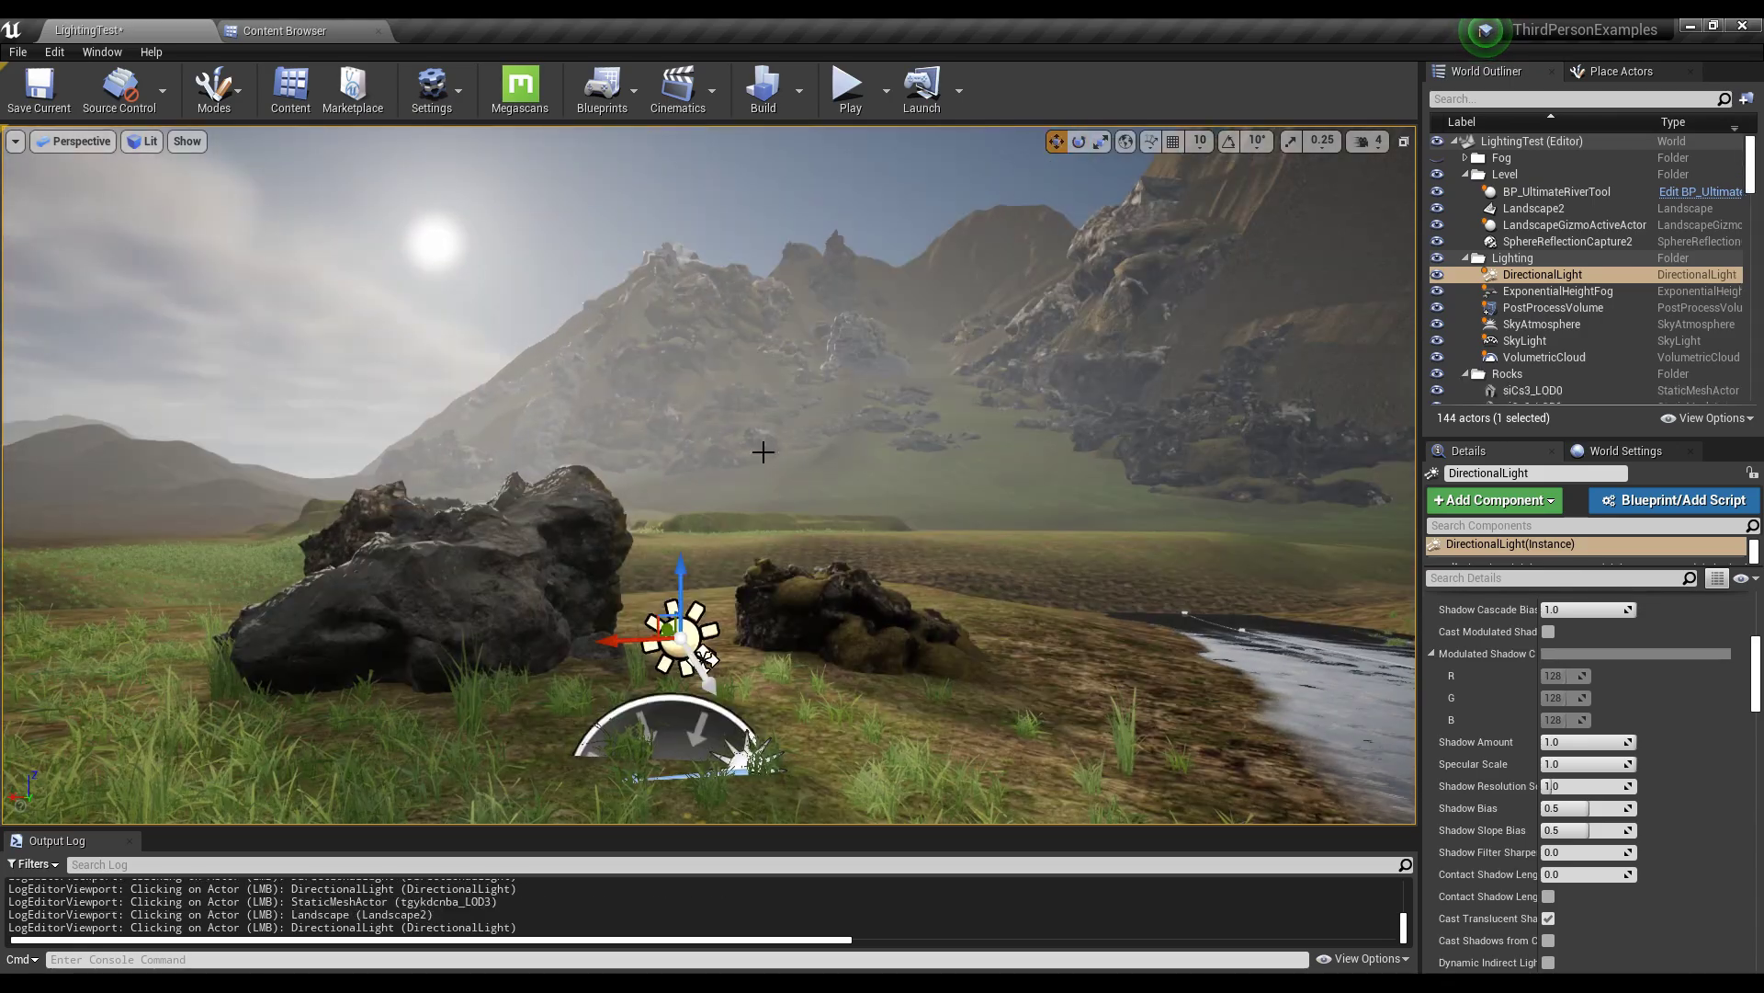
mouse_move(778, 415)
right_down()
mouse_move(776, 399)
mouse_move(770, 416)
right_up()
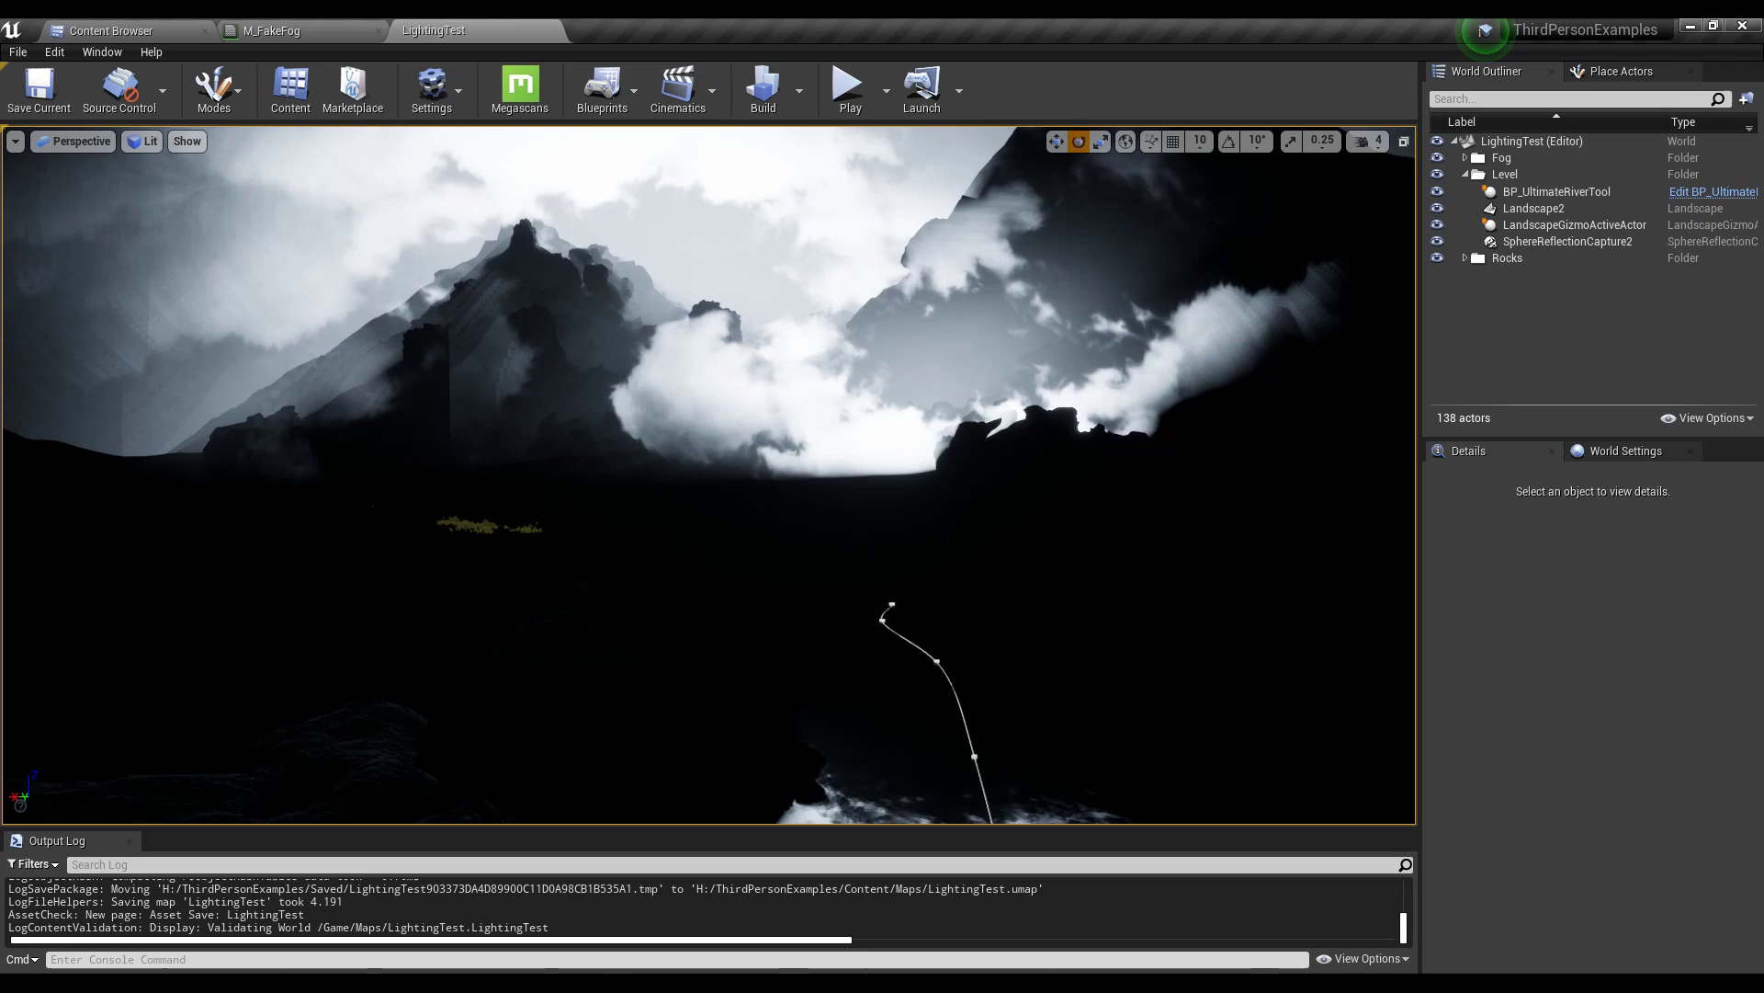
right_drag(845, 489, 802, 483)
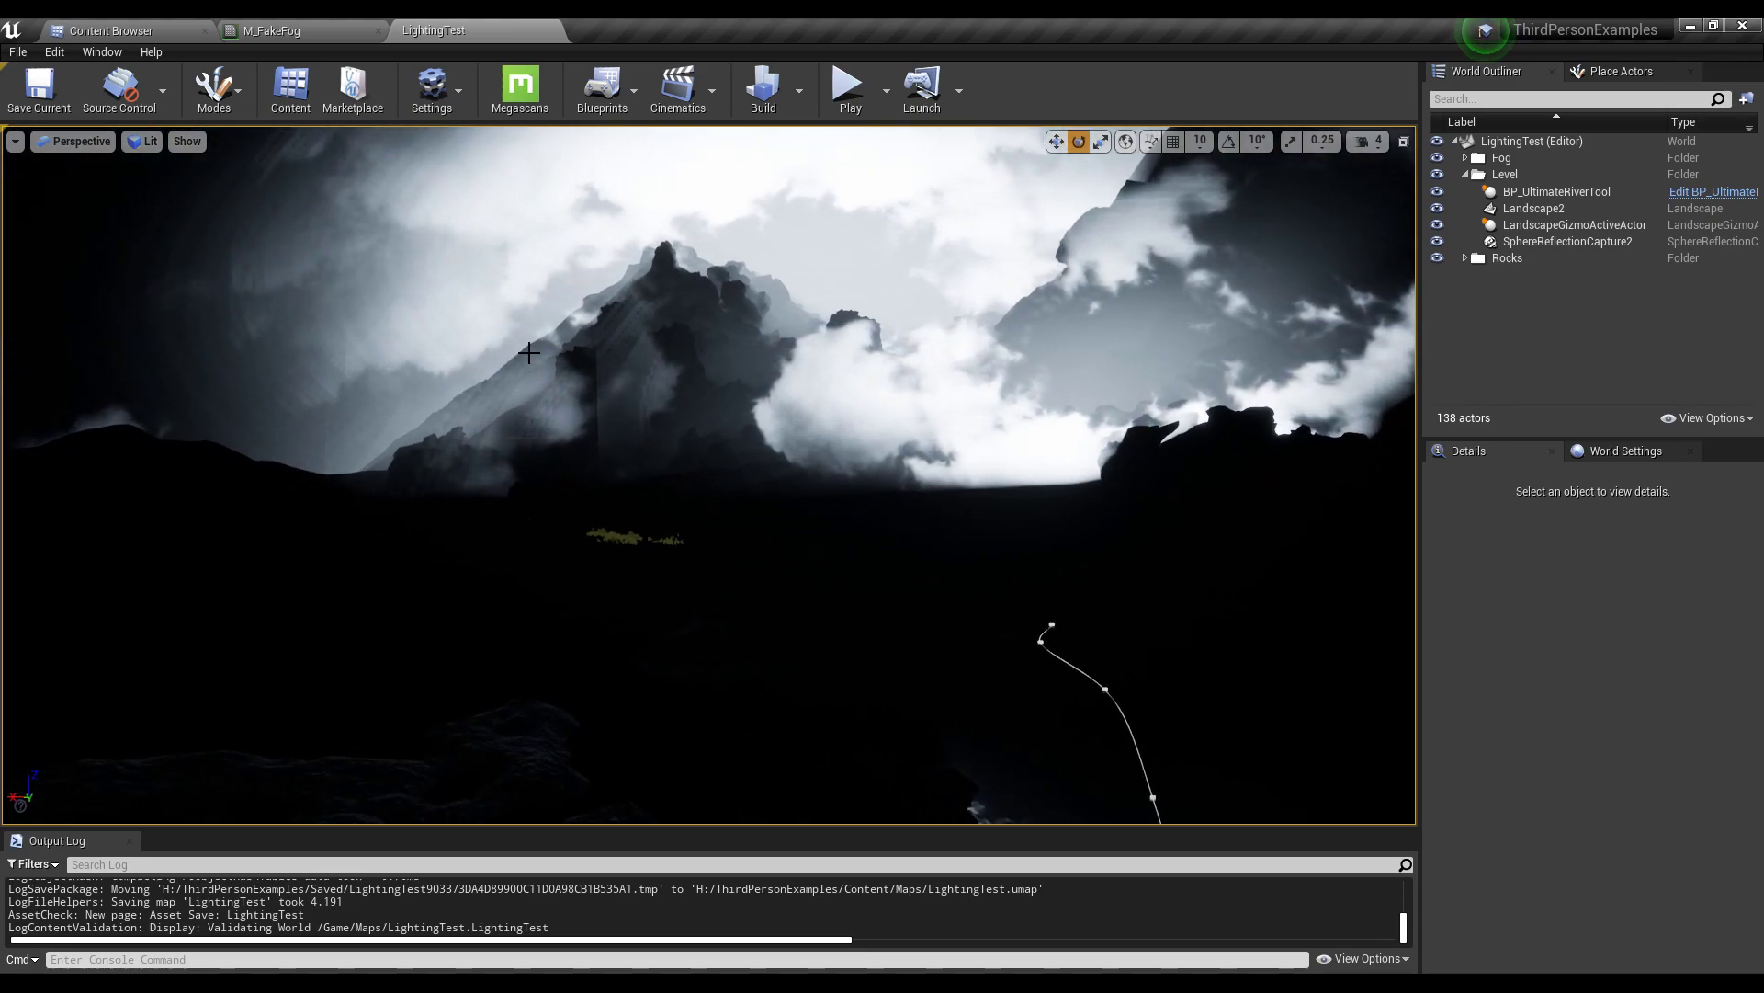
right_drag(908, 463, 937, 416)
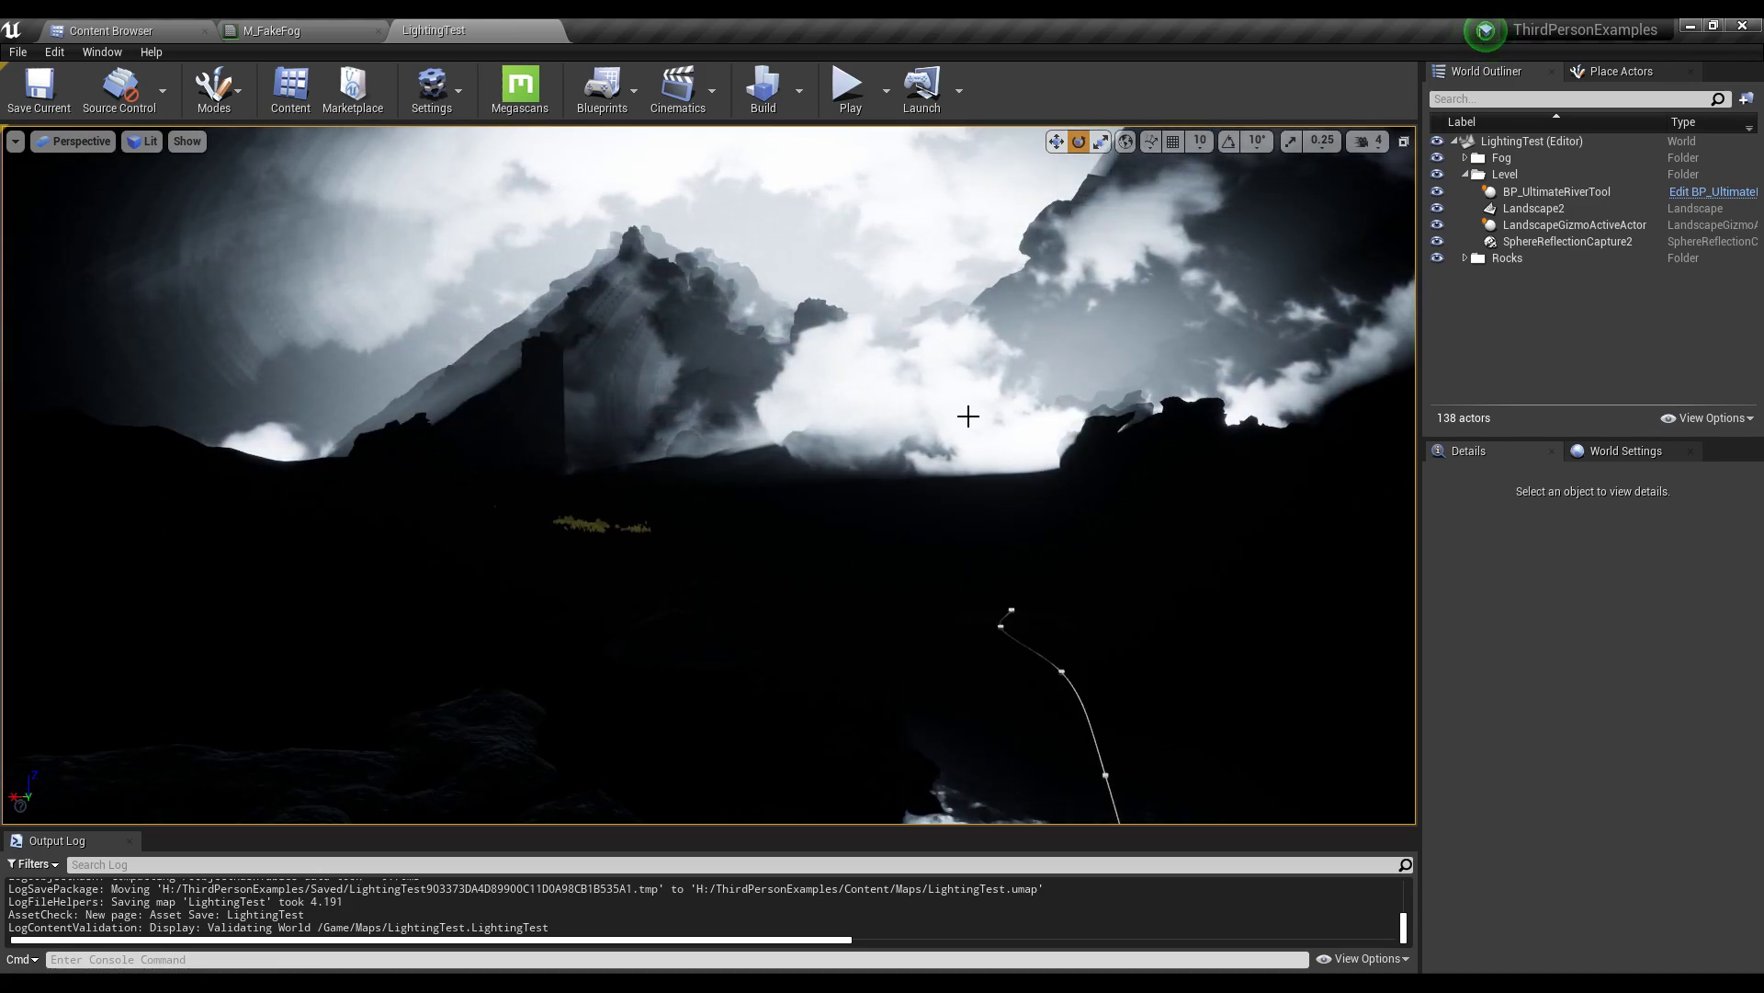
right_drag(835, 442, 864, 437)
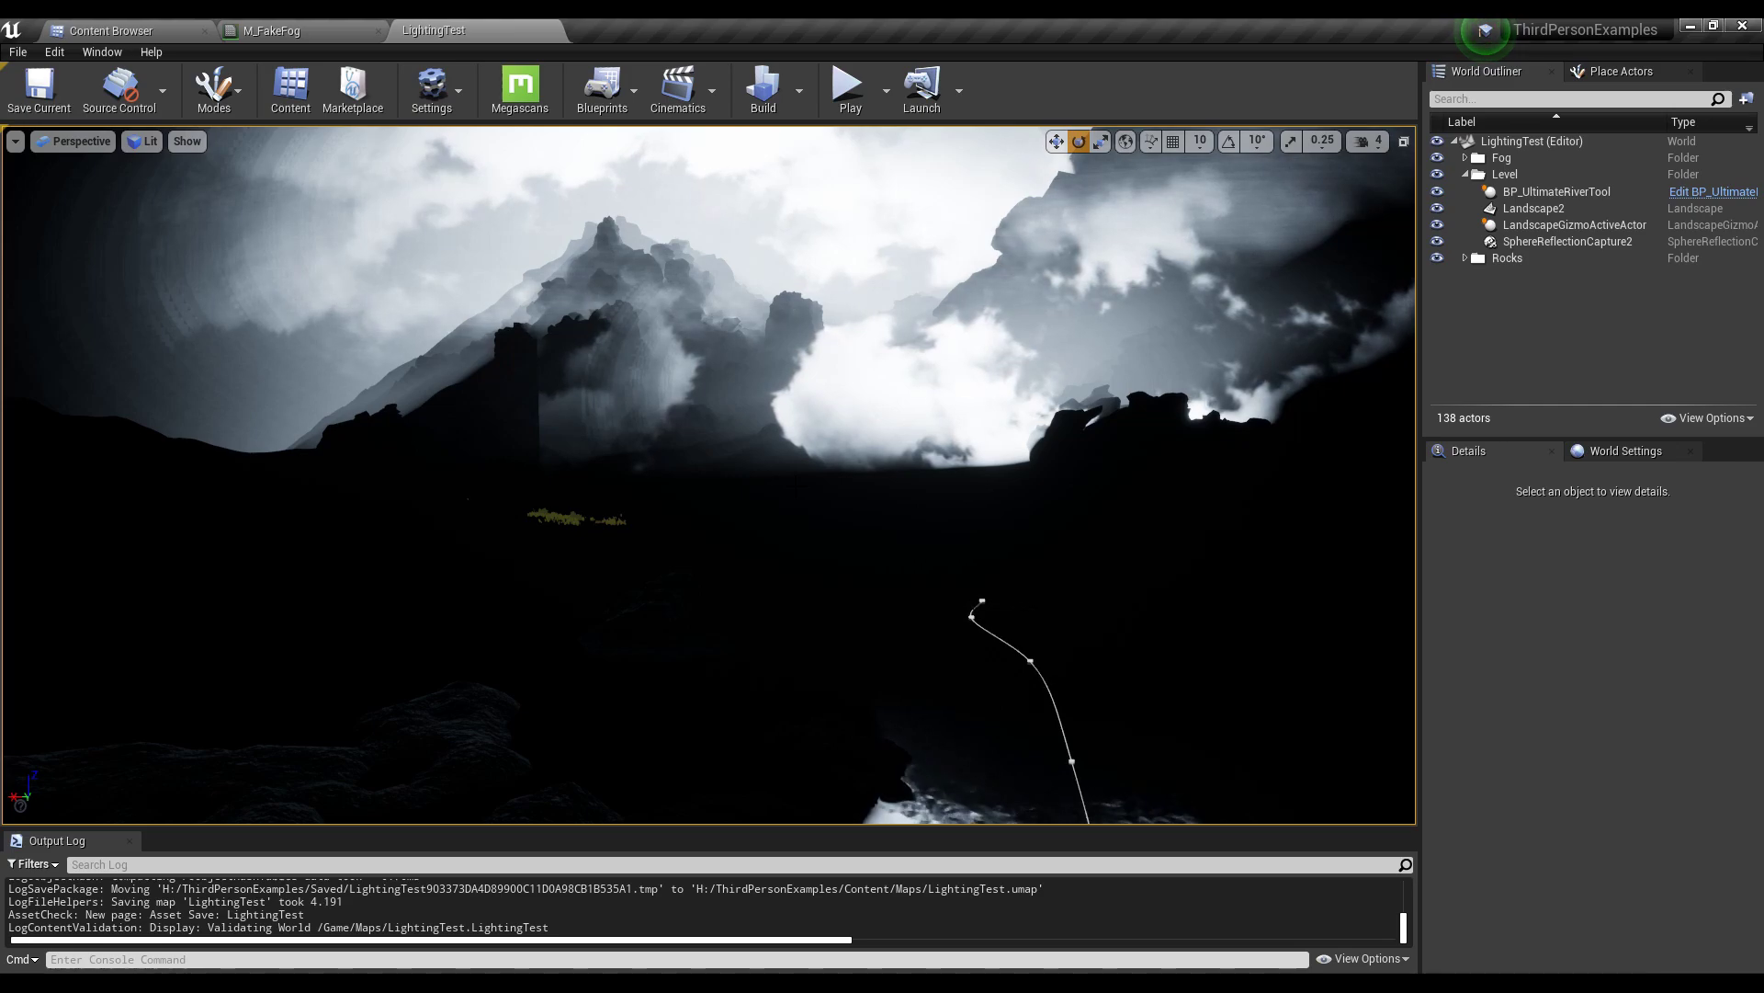
- Find the Directional Light among the placeable actors and add it to the unlit level near the rocks
click(1599, 73)
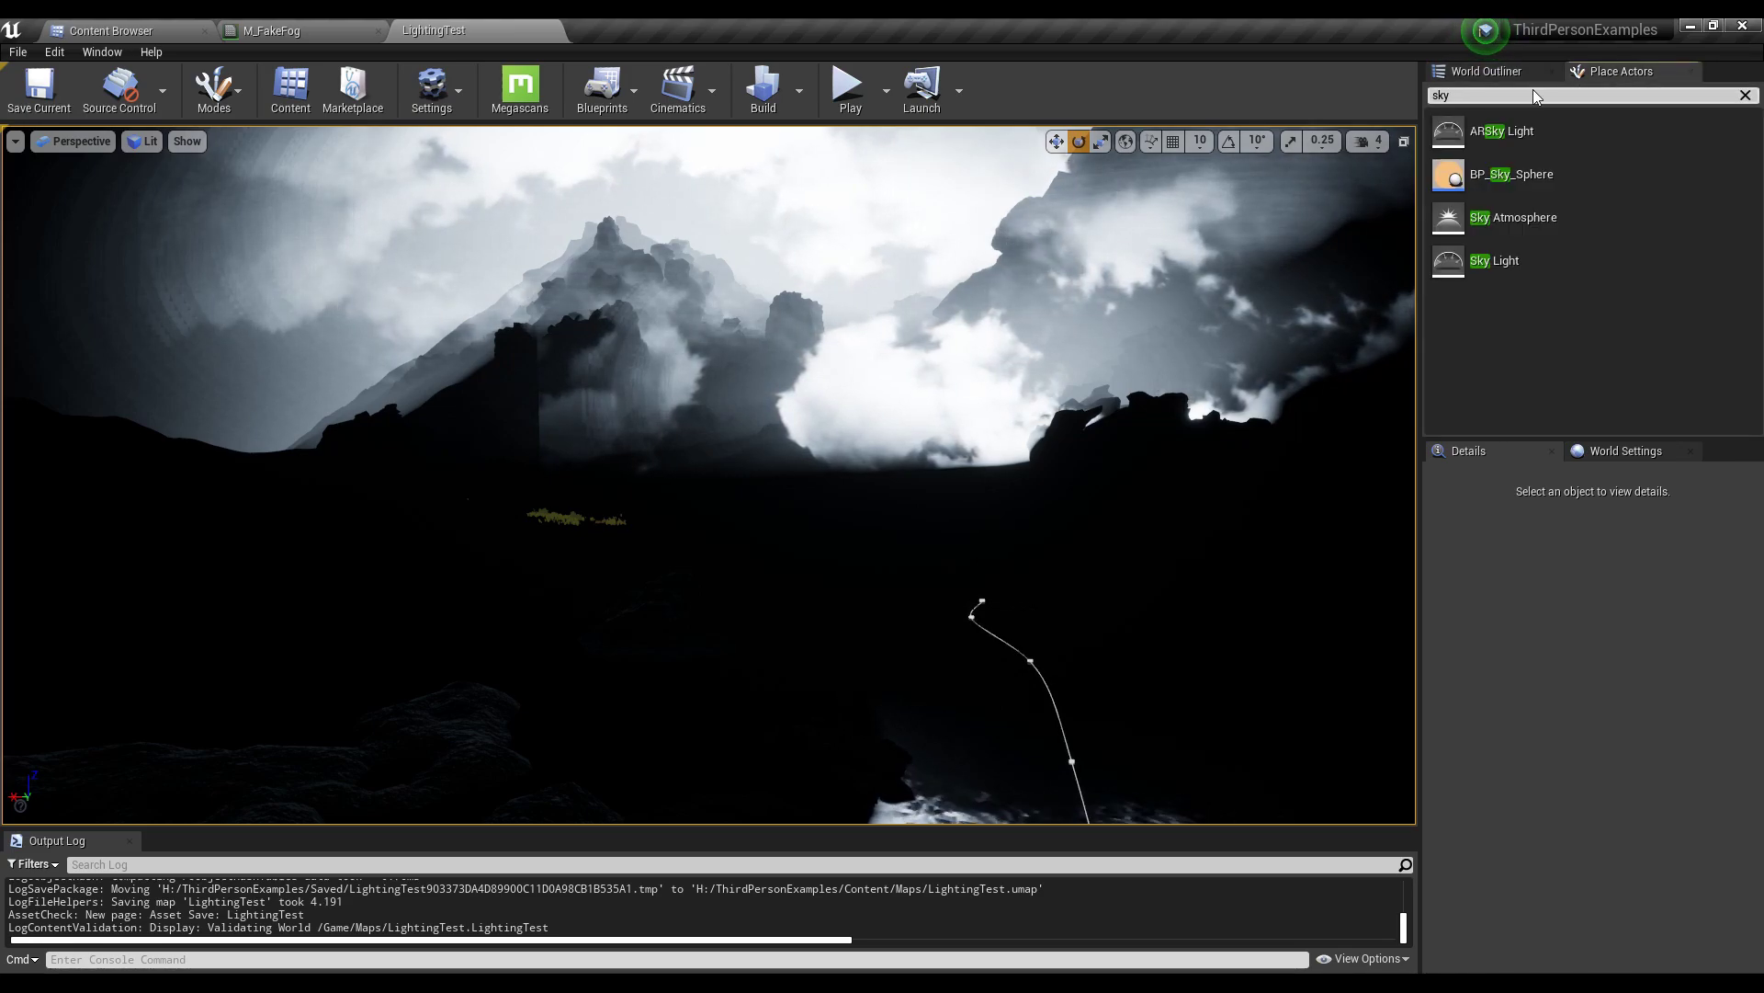
text(direc)
drag(1512, 130, 726, 641)
- Find the Sky Atmosphere actor and place it in the level near the directional light
double_click(1447, 95)
text(atmo)
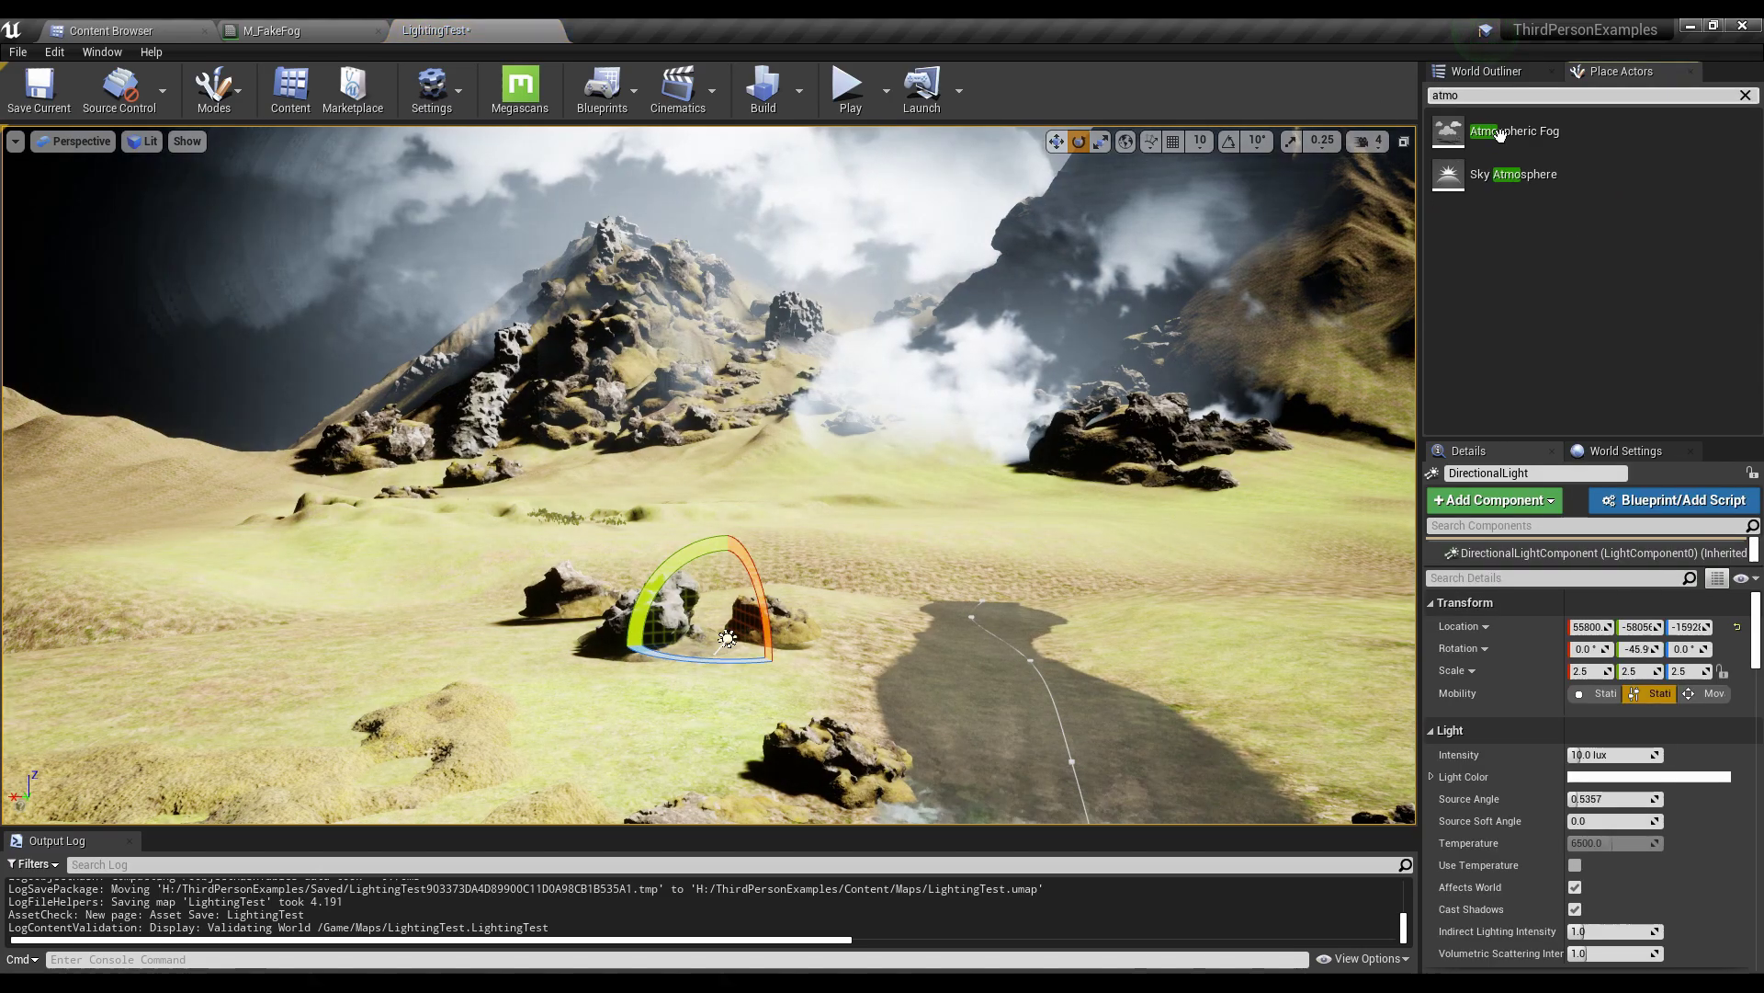
drag(1479, 186, 884, 617)
drag(748, 666, 748, 664)
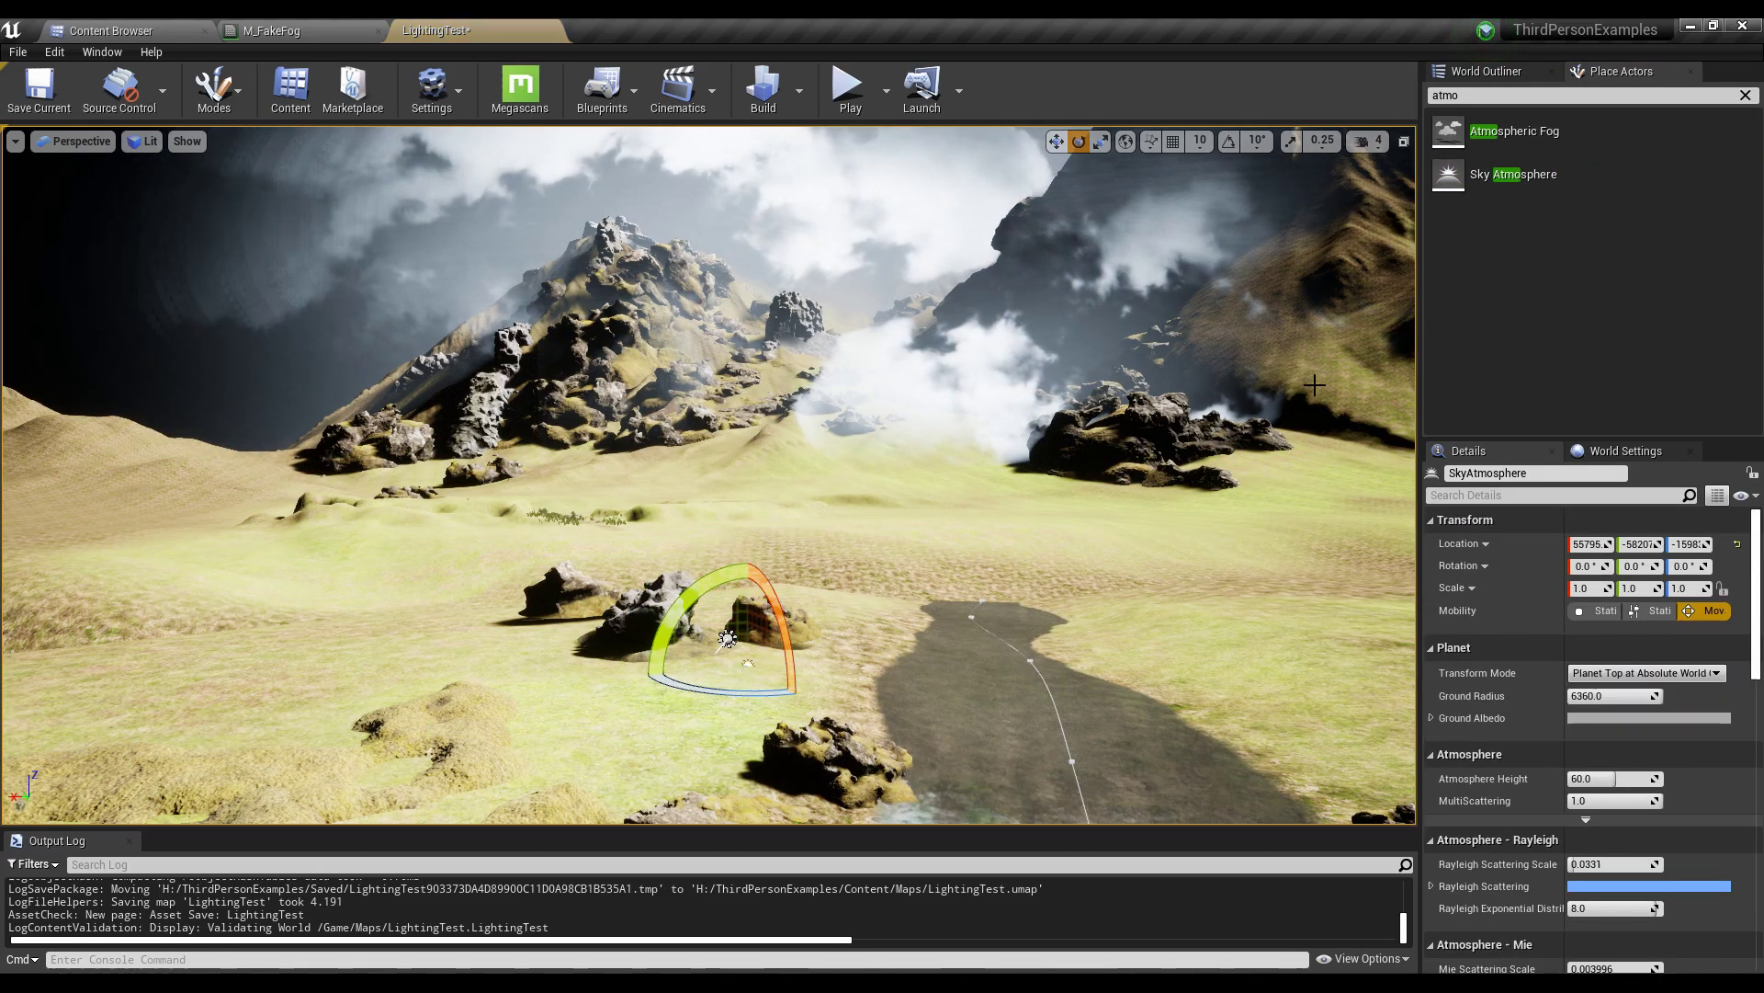
- Find the Sky Light actor and place it in the level beside the directional light
drag(1481, 96, 1375, 100)
text(sky)
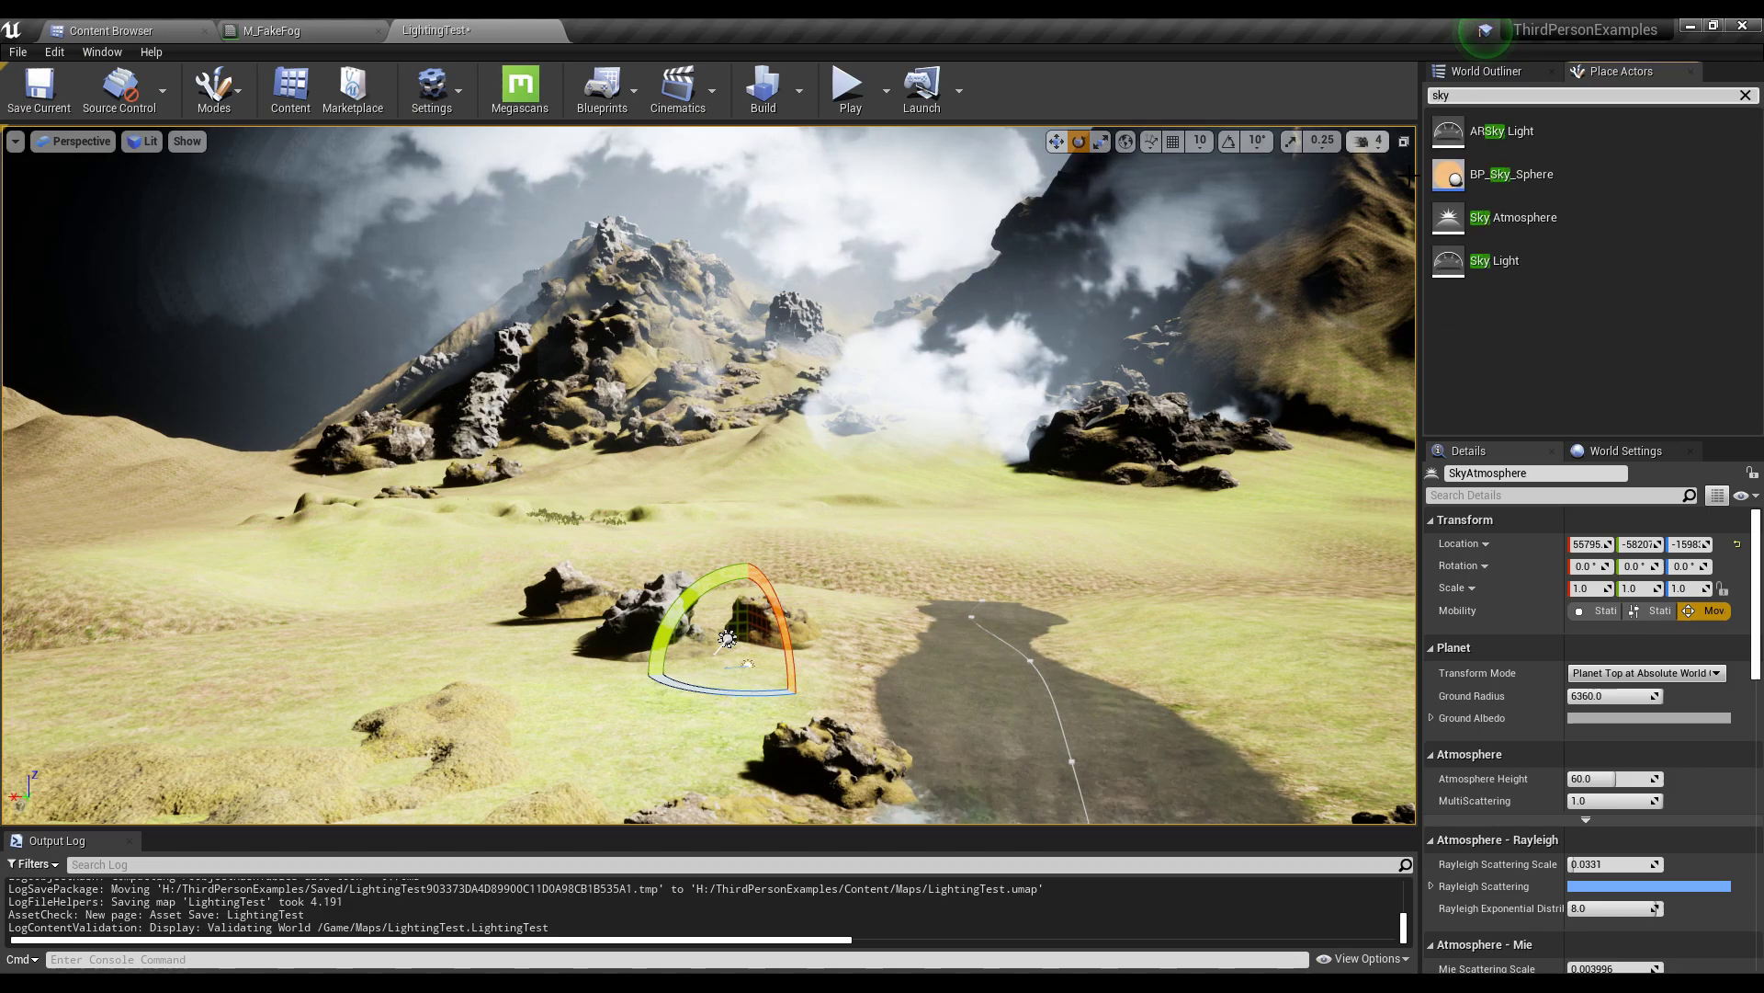
drag(1495, 260, 1252, 387)
drag(744, 656, 732, 655)
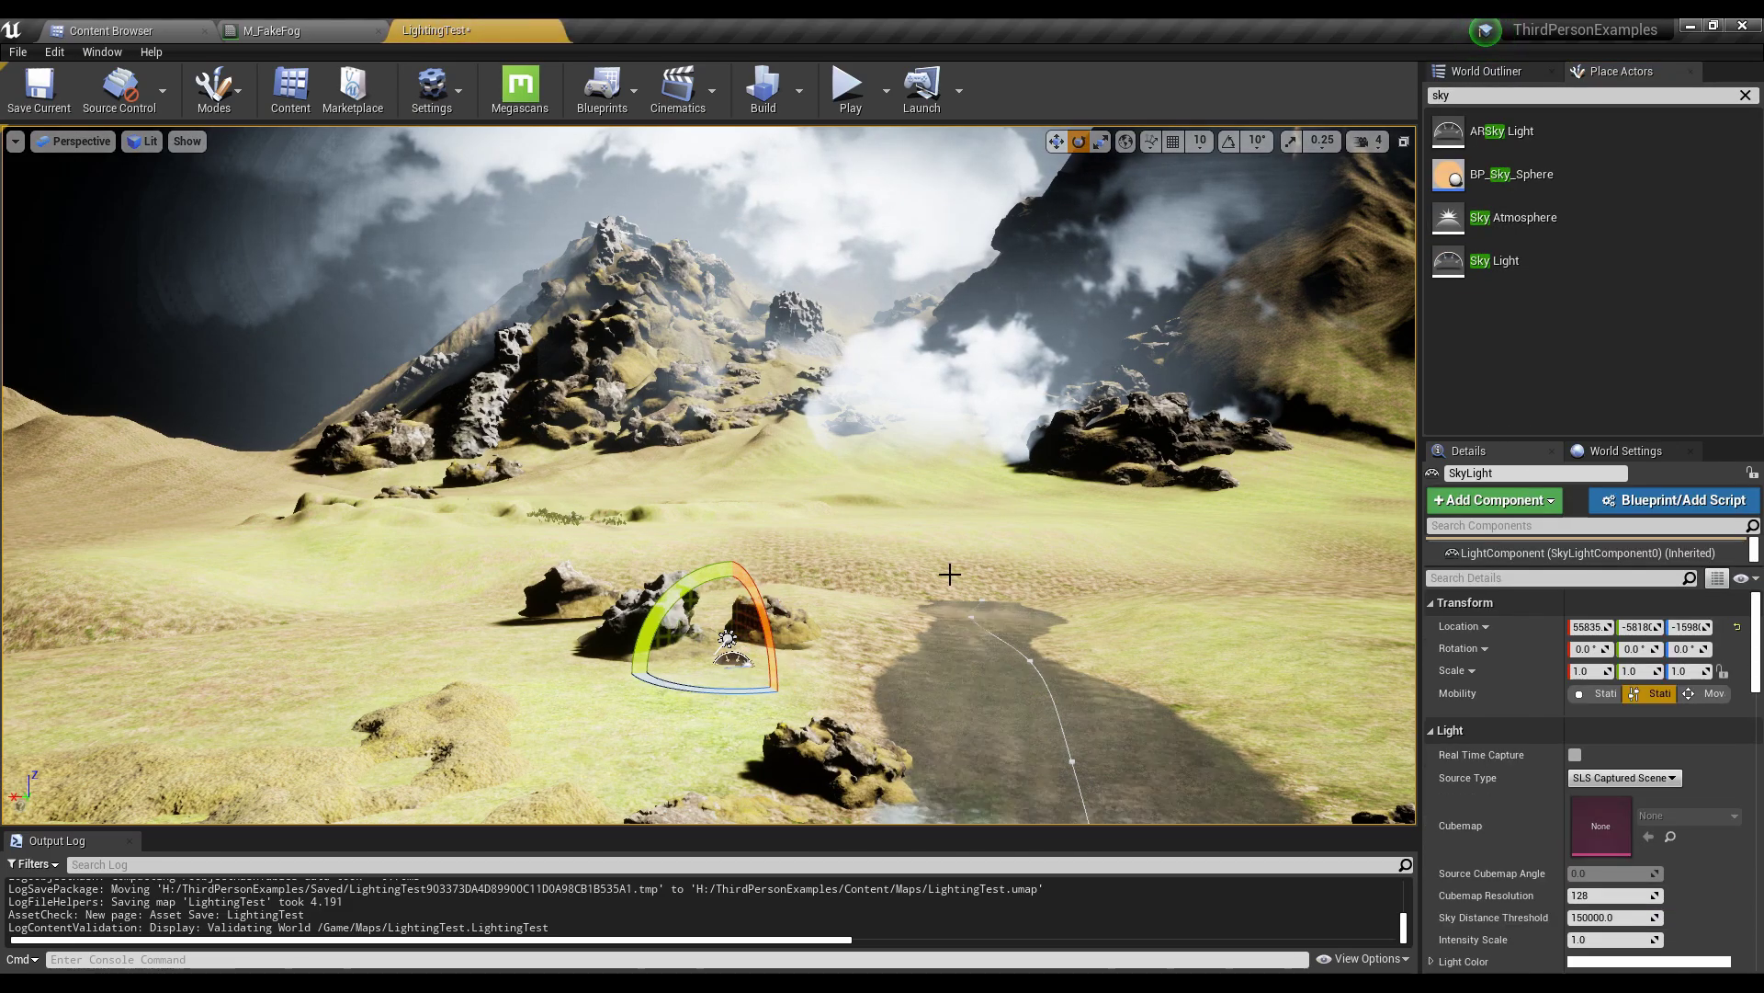
- Make the DirectionalLight Movable and enable its Atmosphere Sun Light option
click(1486, 71)
click(1532, 274)
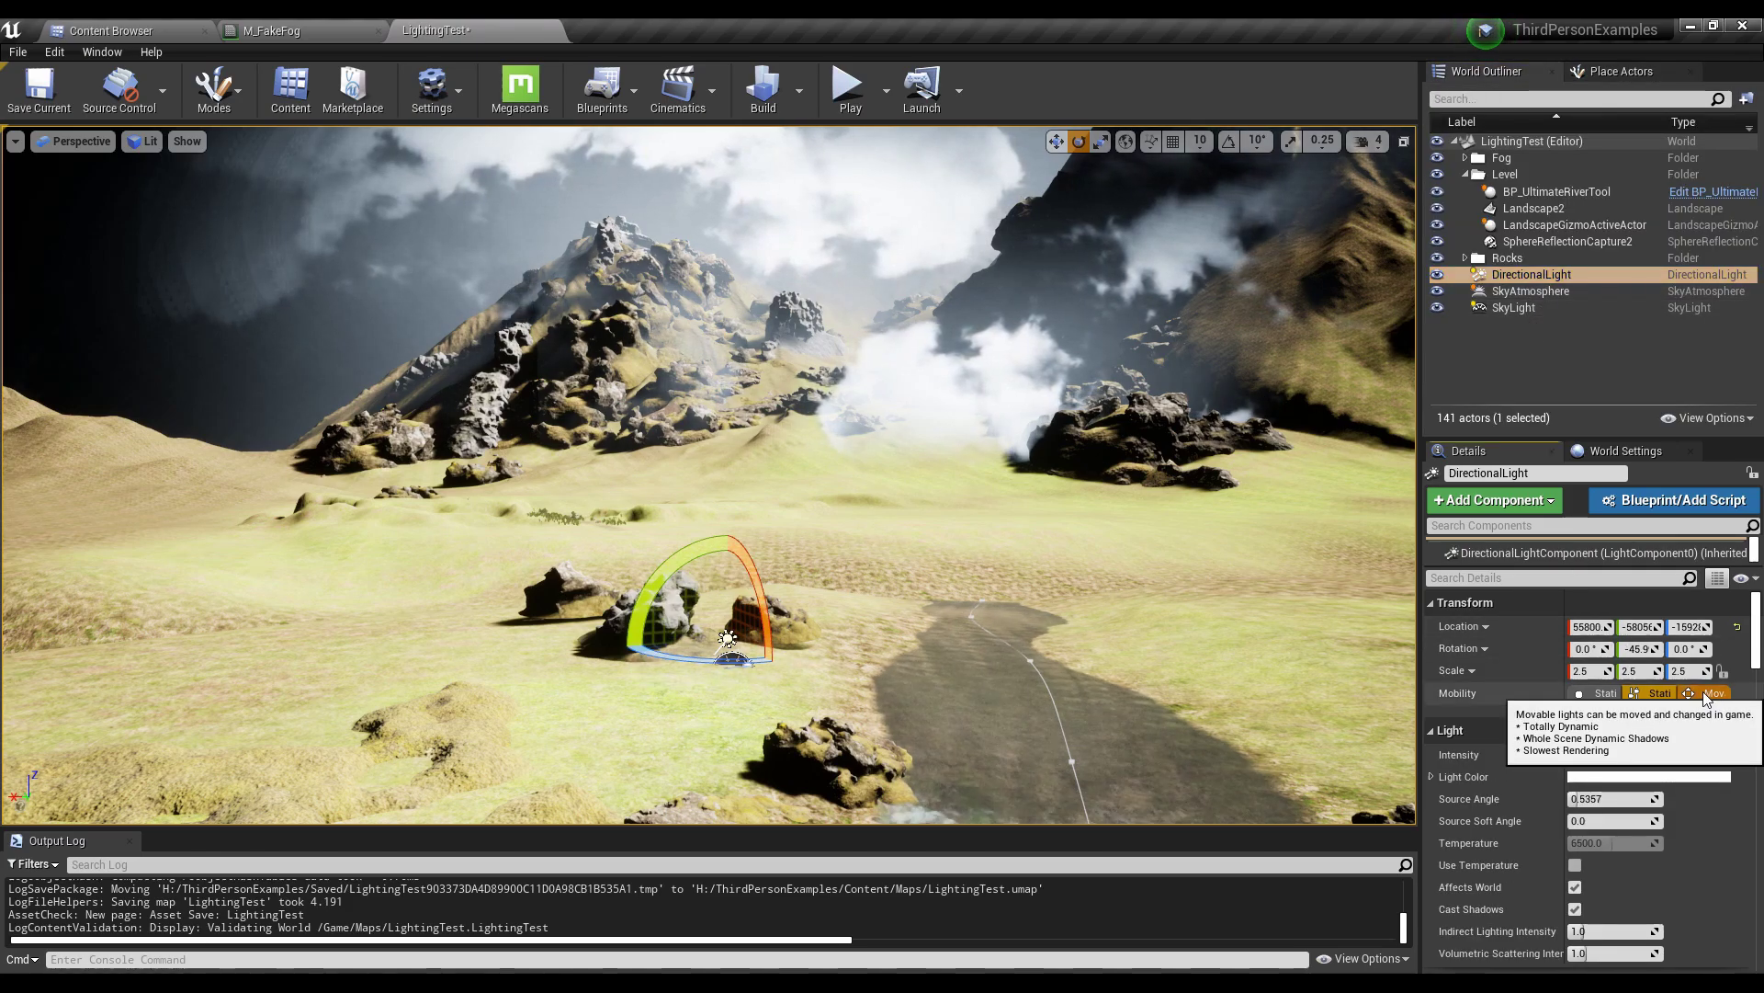
scroll(1540, 638, down, 10)
scroll(1562, 736, down, 8)
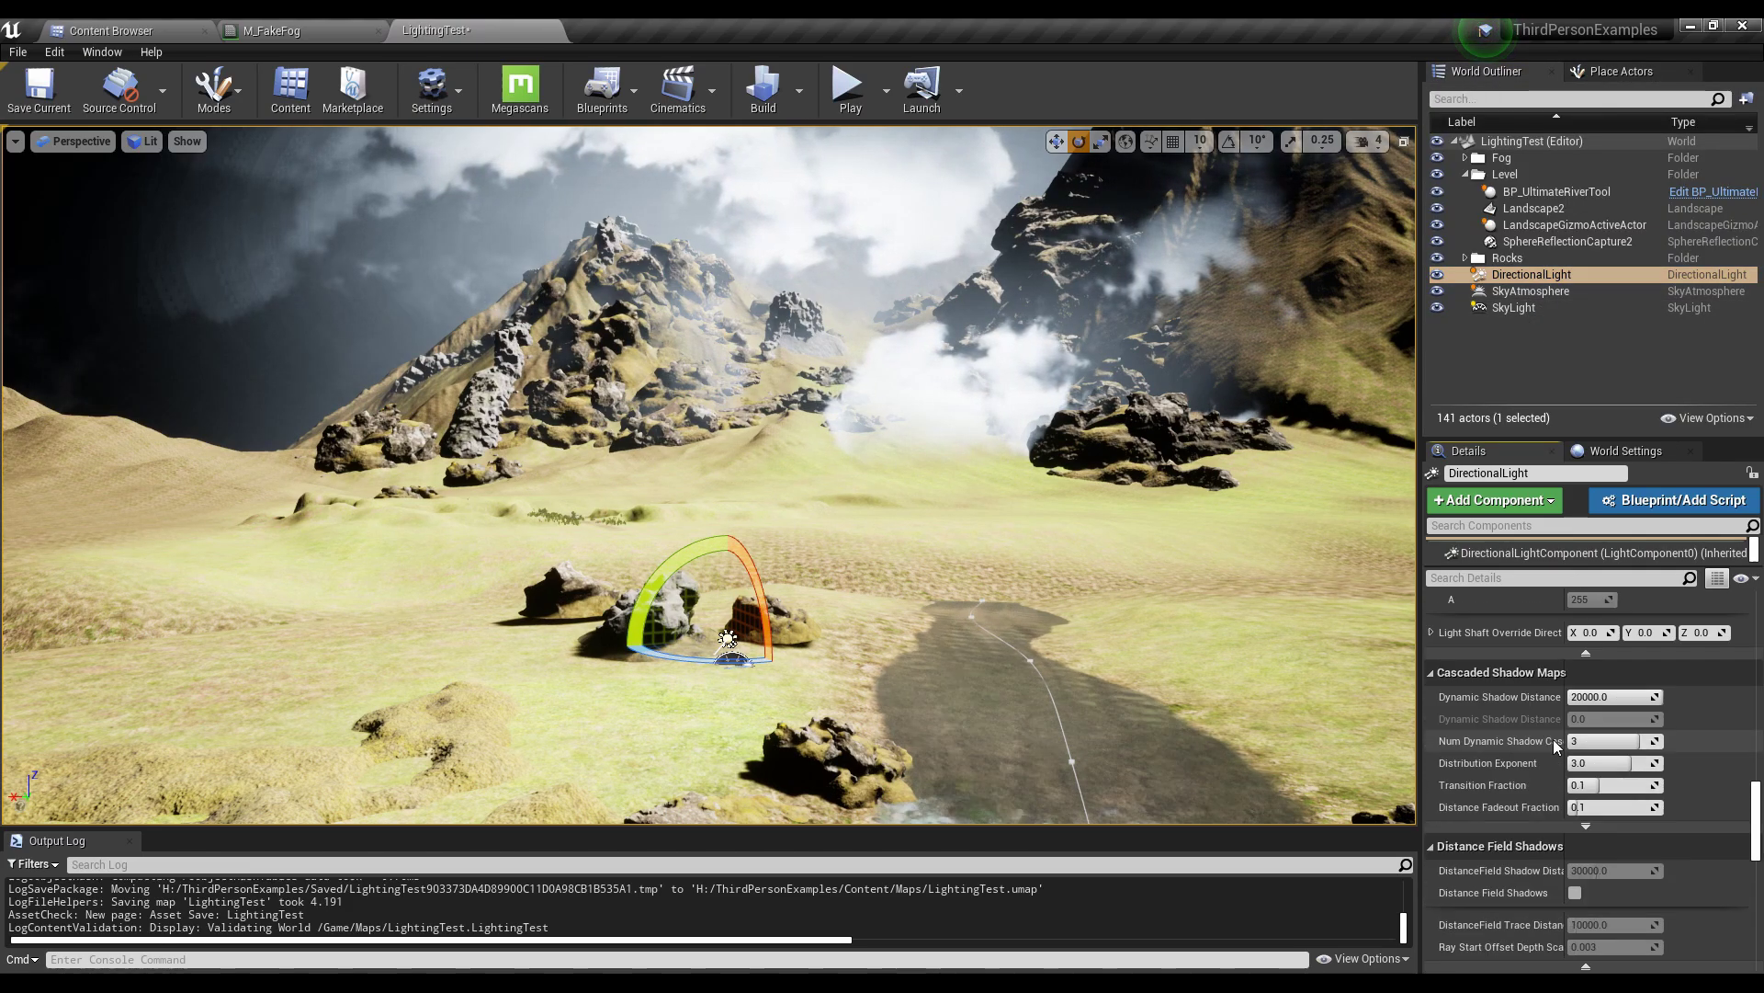
scroll(1559, 763, down, 2)
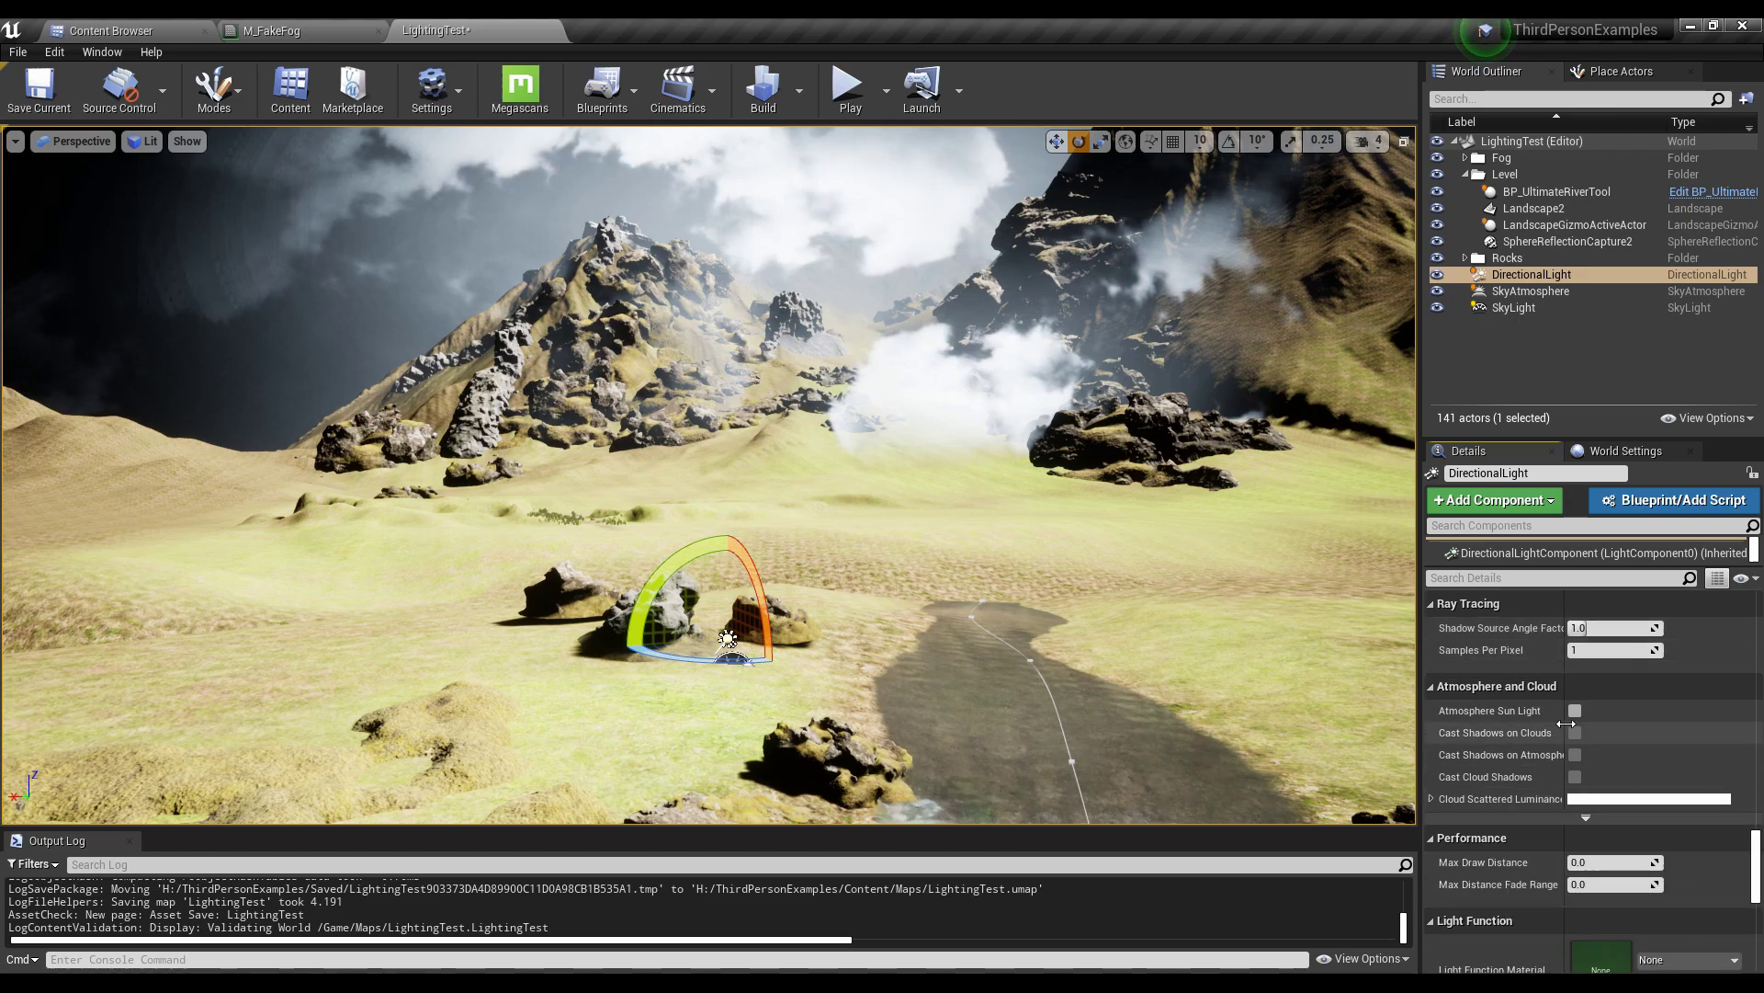
click(1574, 710)
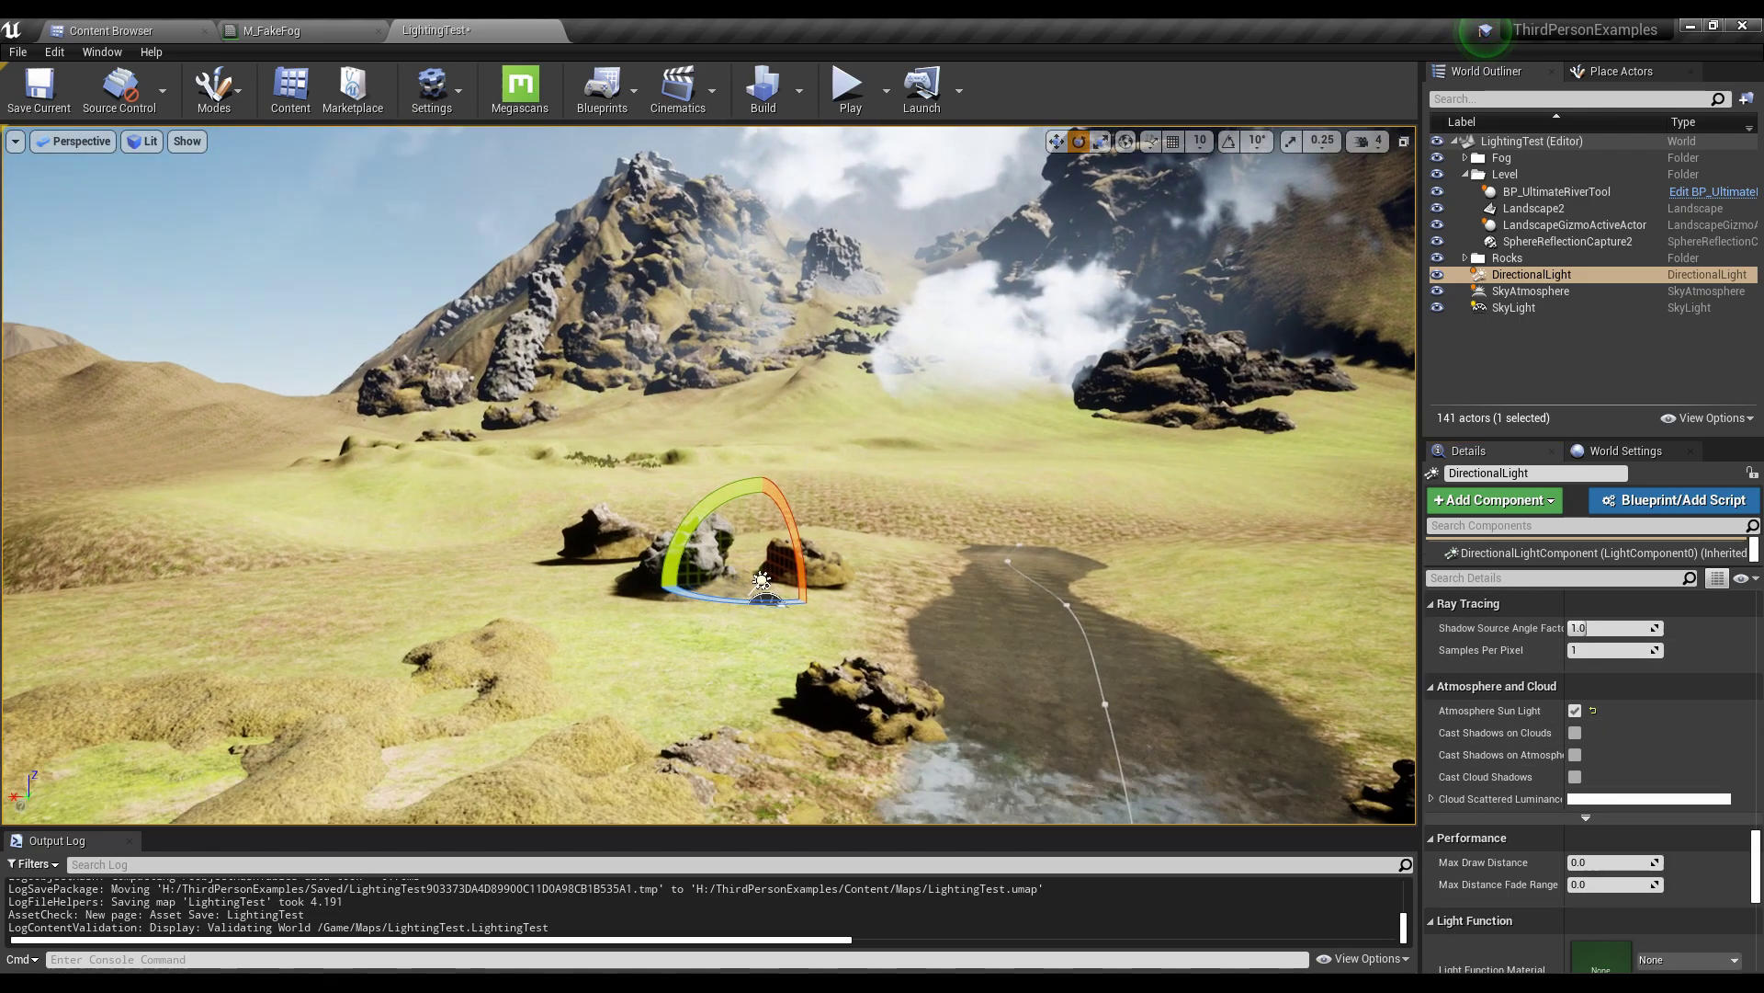
- Rotate the DirectionalLight so the sun sits low in the sky beside the central mountain peak and backlights the rocks
key(w)
right_drag(708, 475, 763, 418)
right_drag(1028, 561, 1027, 574)
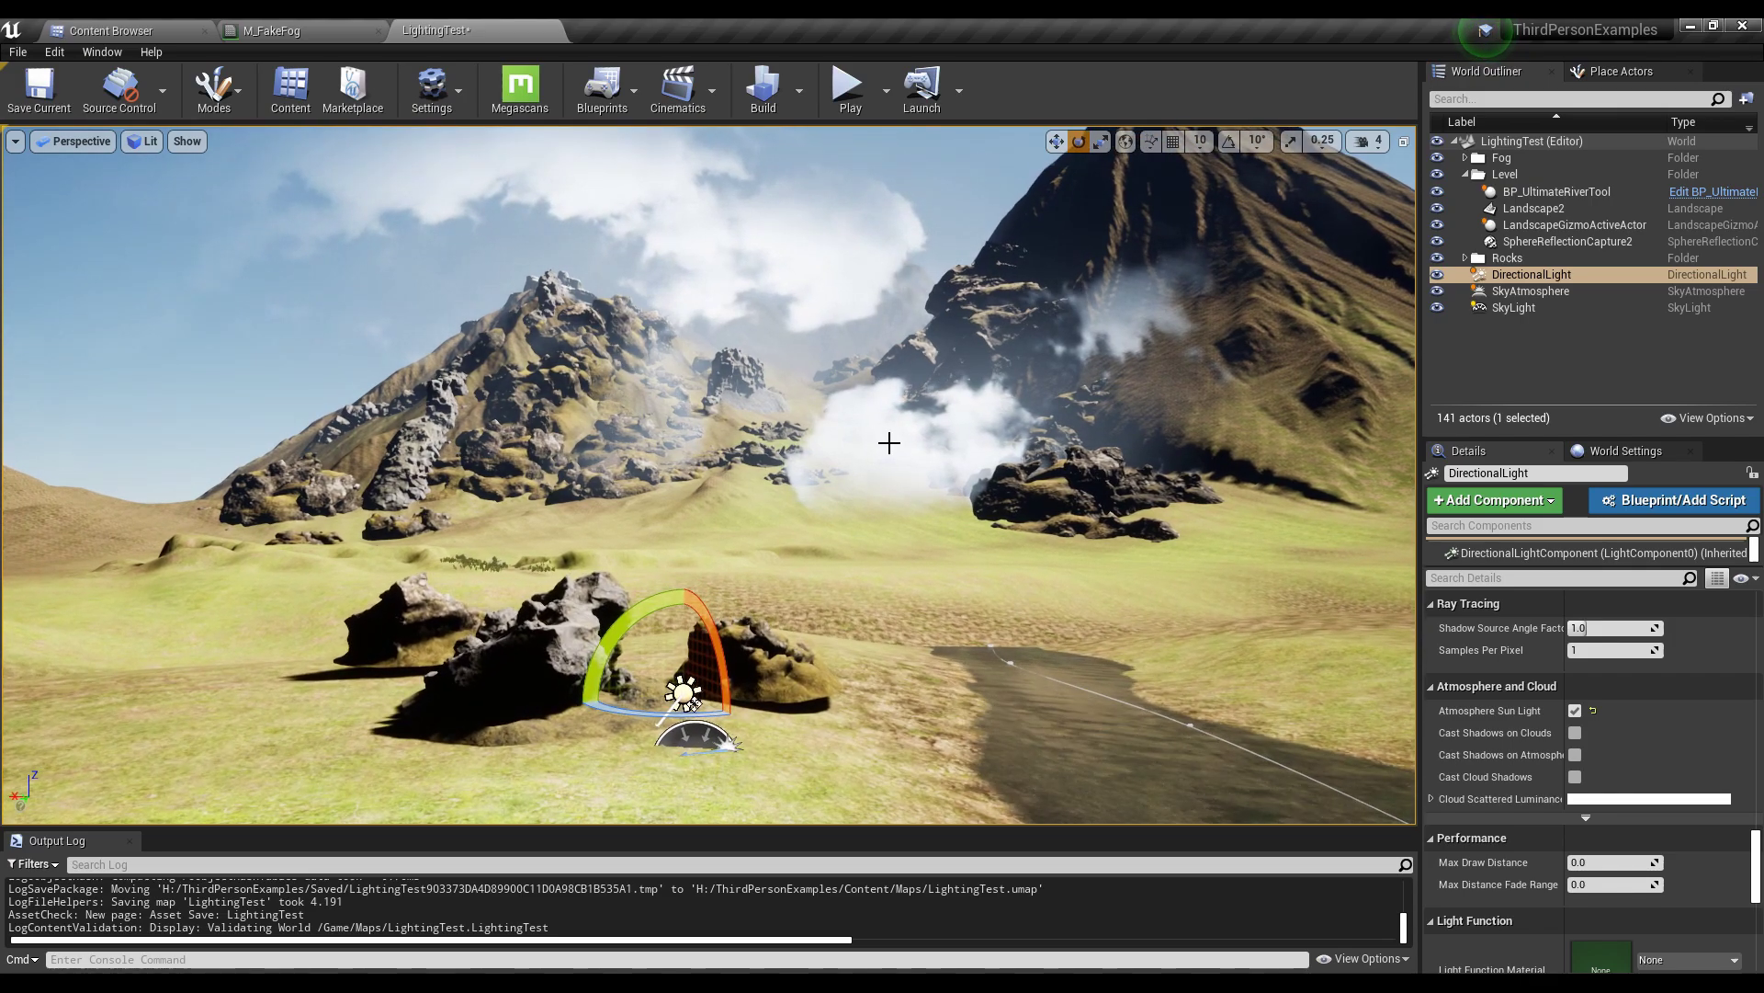
drag(675, 647, 791, 641)
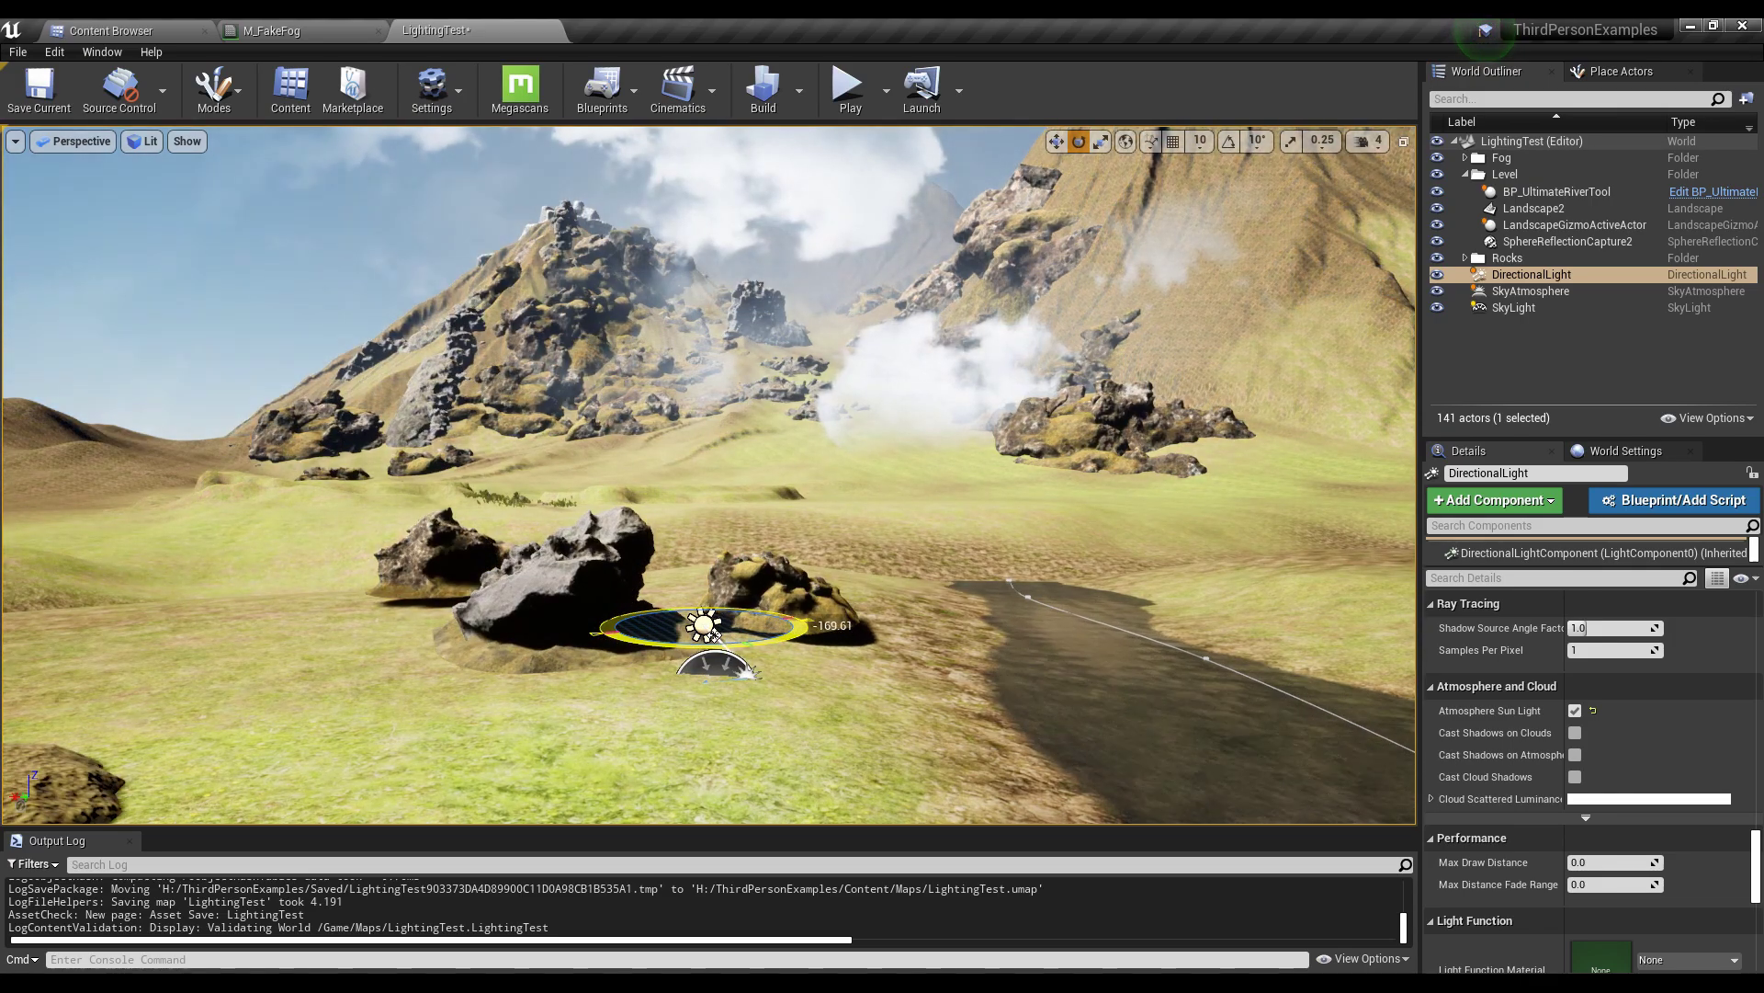
mouse_move(739, 585)
mouse_down()
mouse_move(740, 623)
mouse_move(697, 636)
mouse_move(718, 598)
mouse_up()
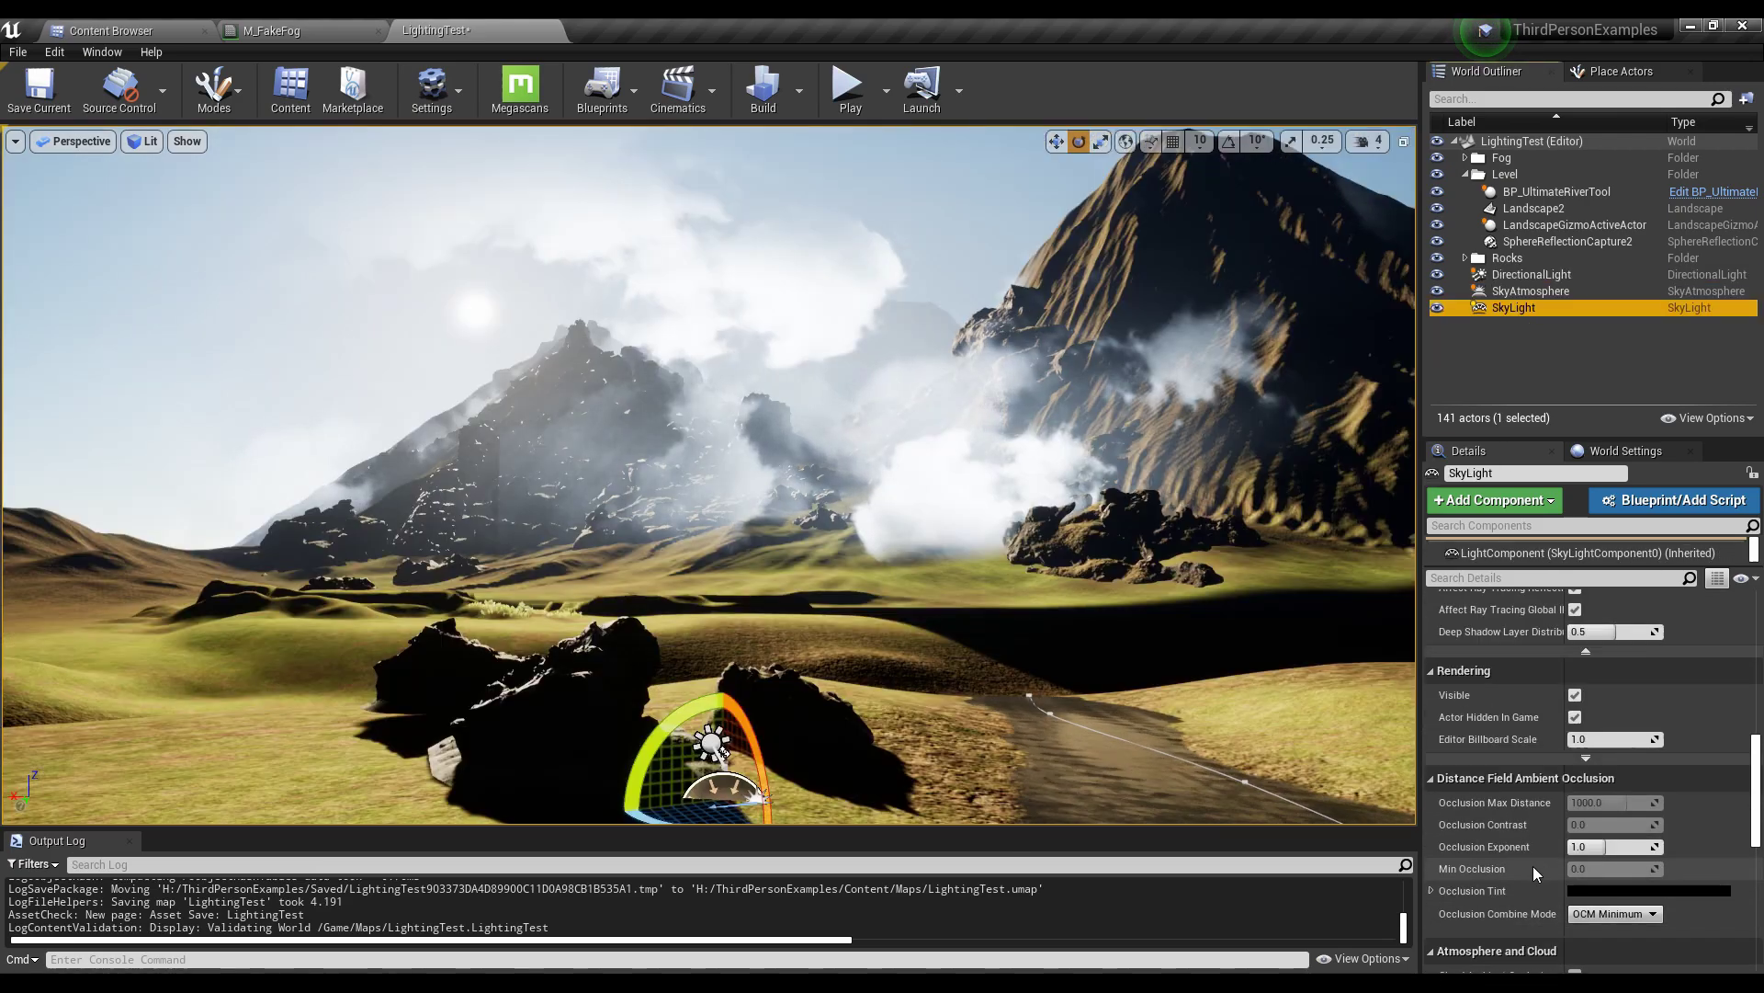
- Make the SkyLight Movable and enable its Real Time Capture
scroll(1540, 866, up, 5)
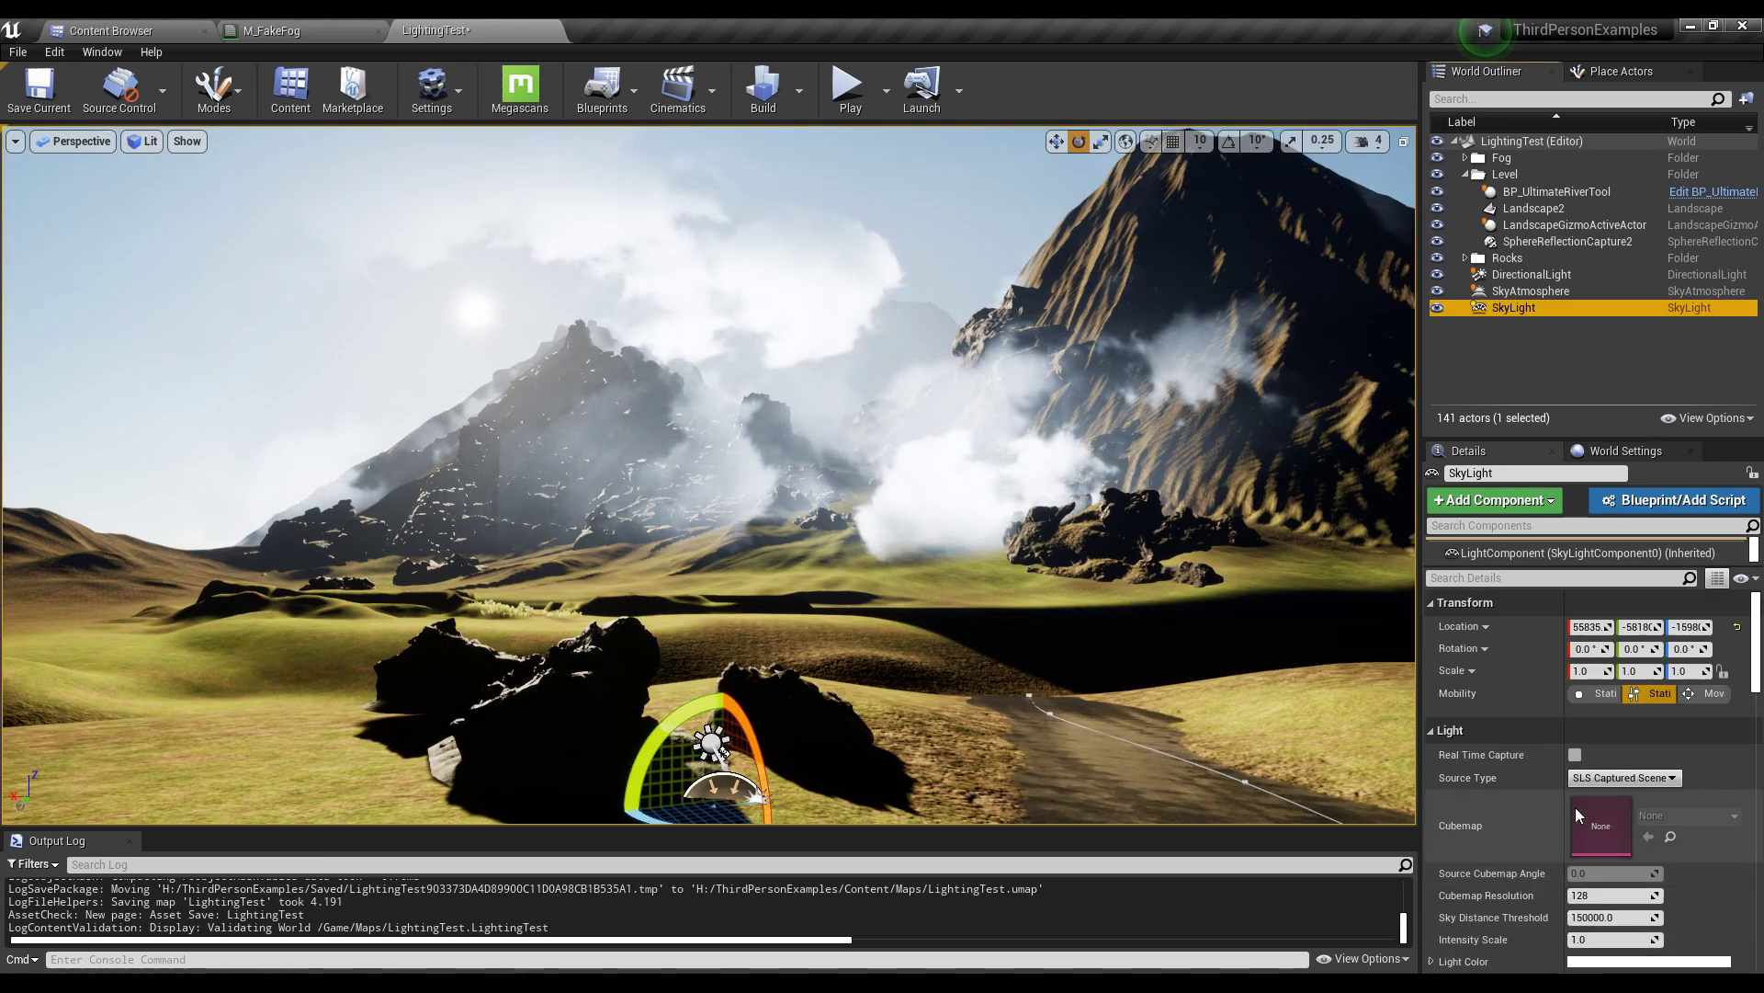
click(1699, 693)
mouse_move(1024, 583)
right_down()
mouse_move(1025, 607)
mouse_move(1023, 588)
right_up()
scroll(1569, 696, down, 5)
scroll(1573, 696, up, 3)
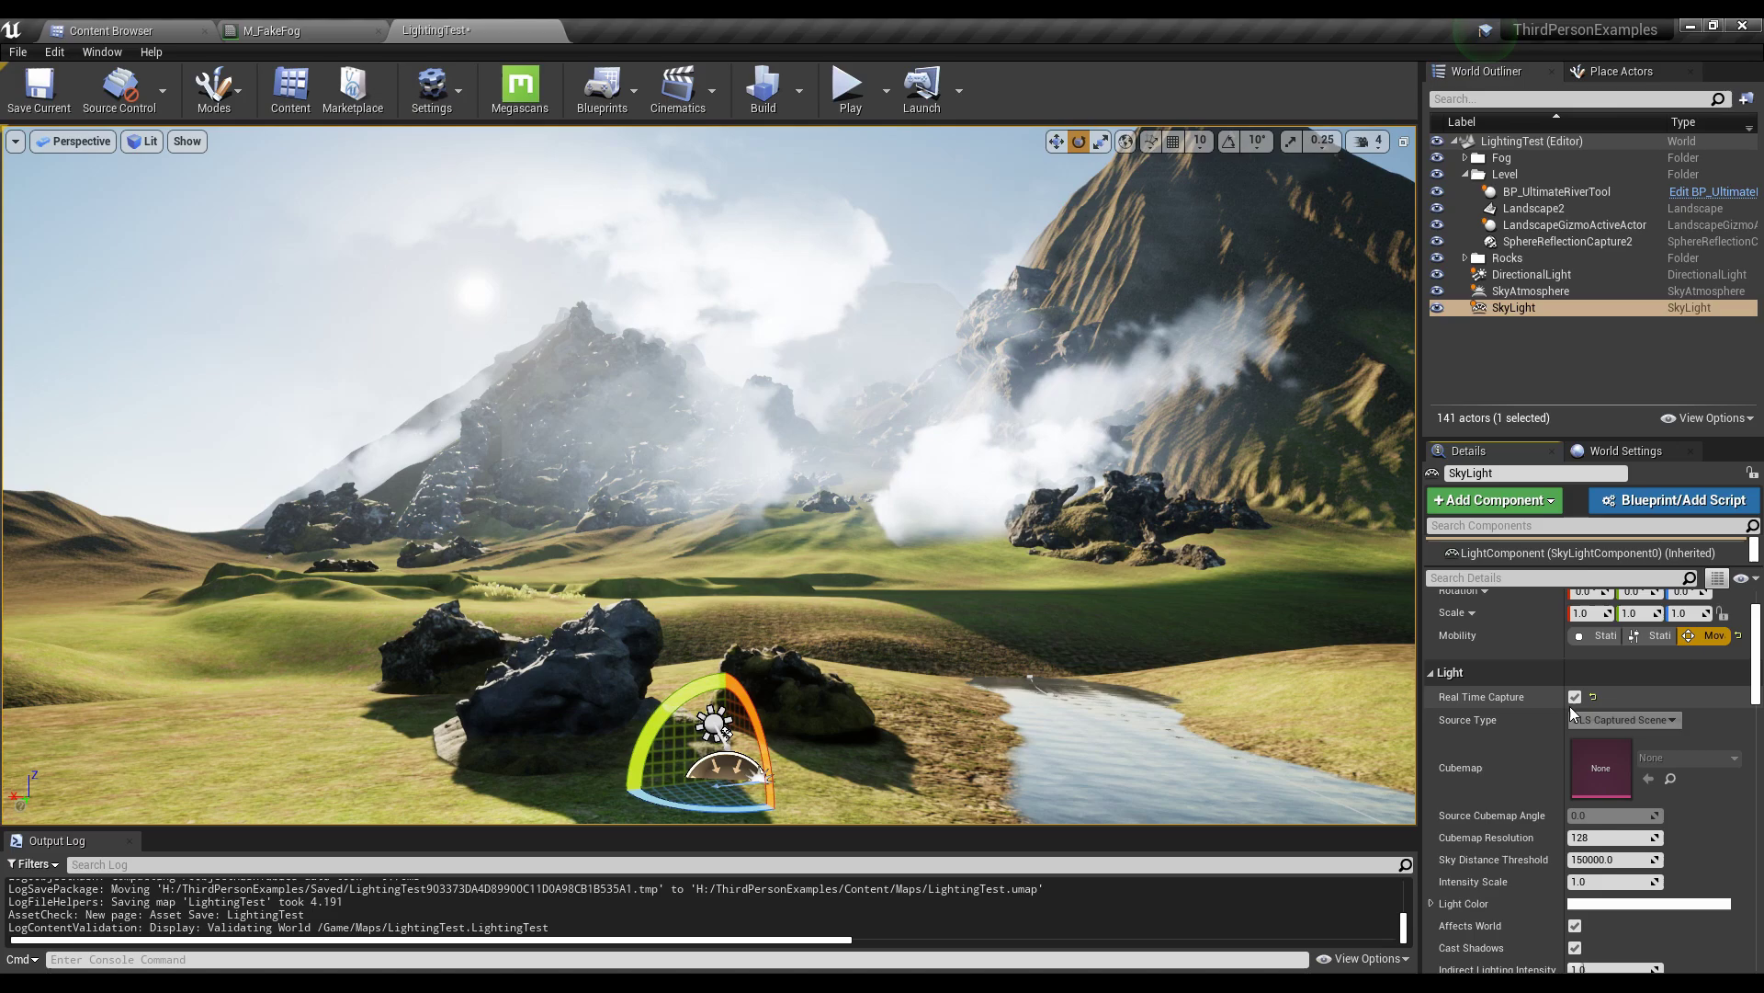
- Enable Distance Field Shadows on the DirectionalLight
scroll(1562, 711, down, 5)
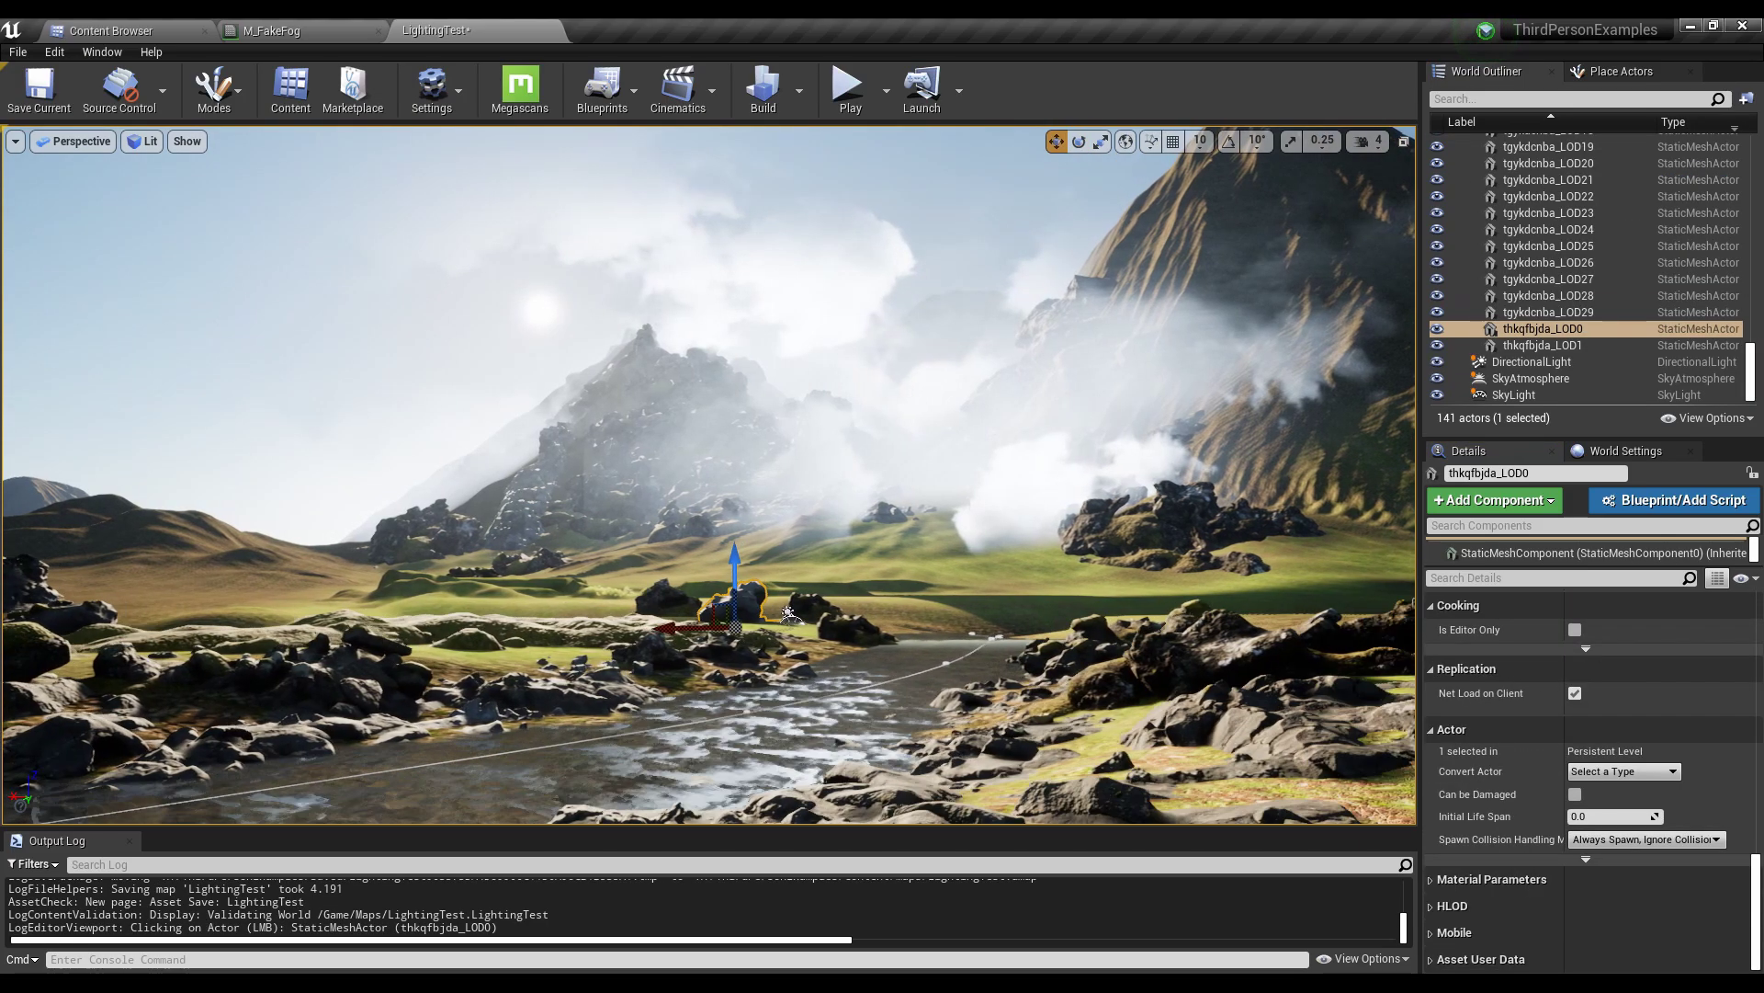
right_drag(858, 641, 876, 633)
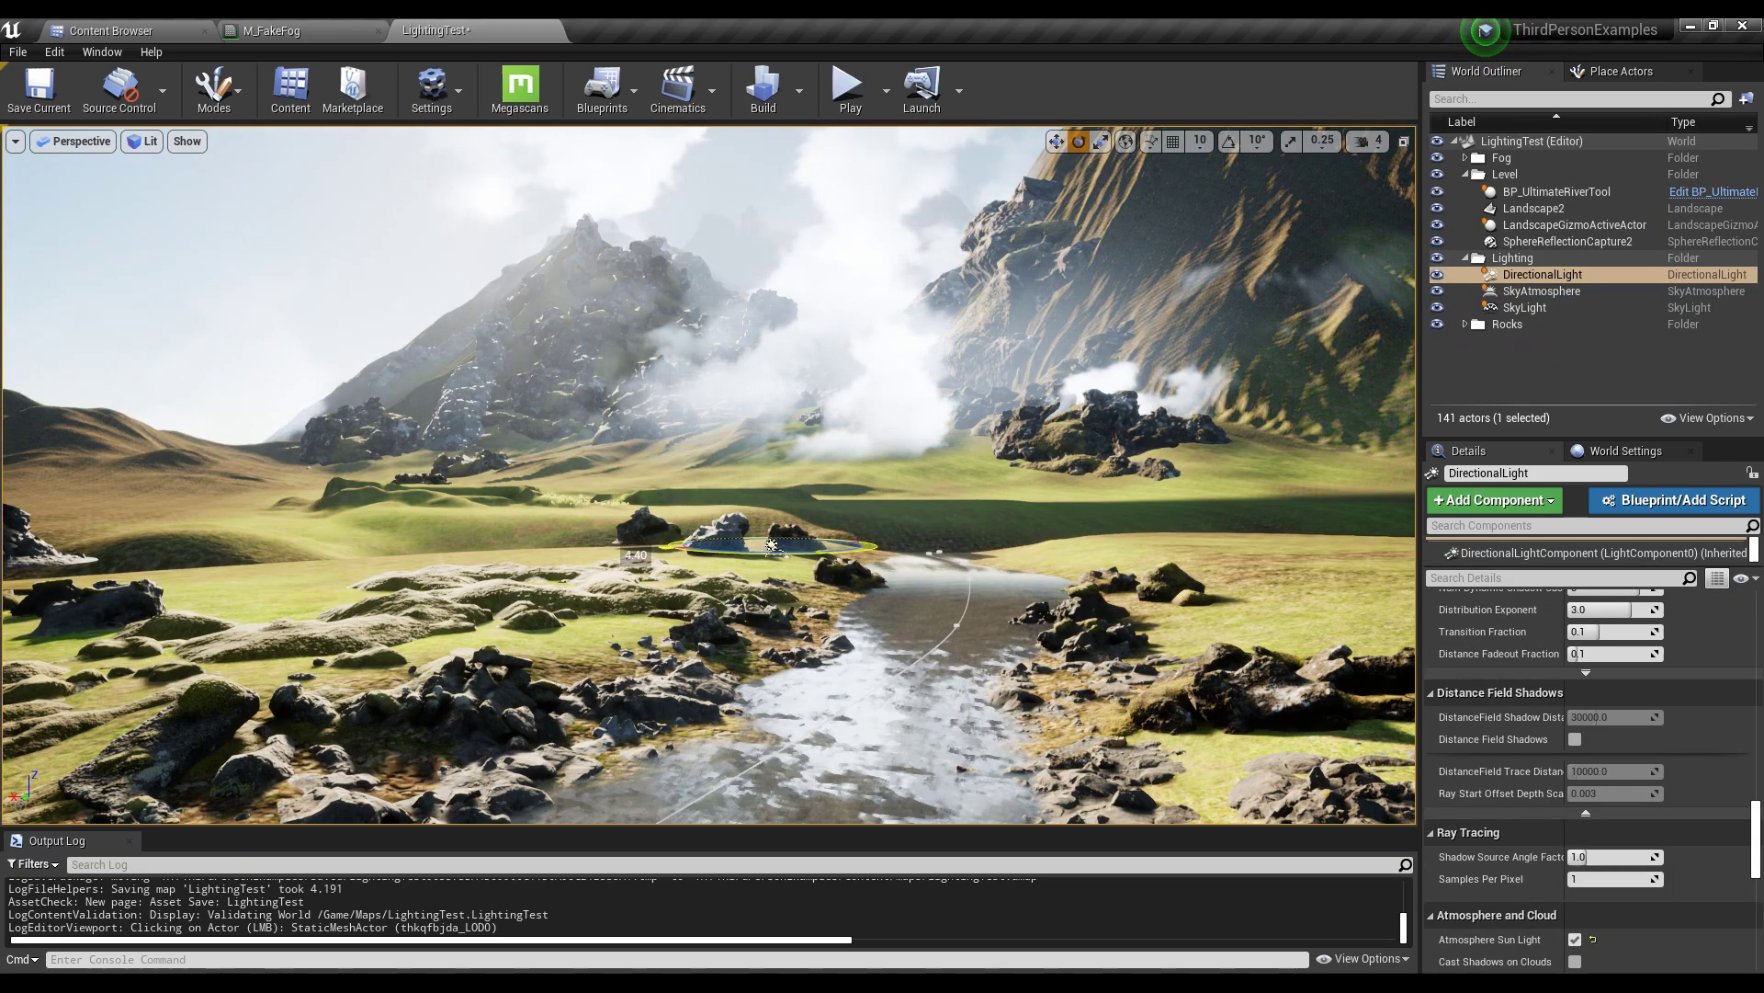
scroll(1546, 760, up, 2)
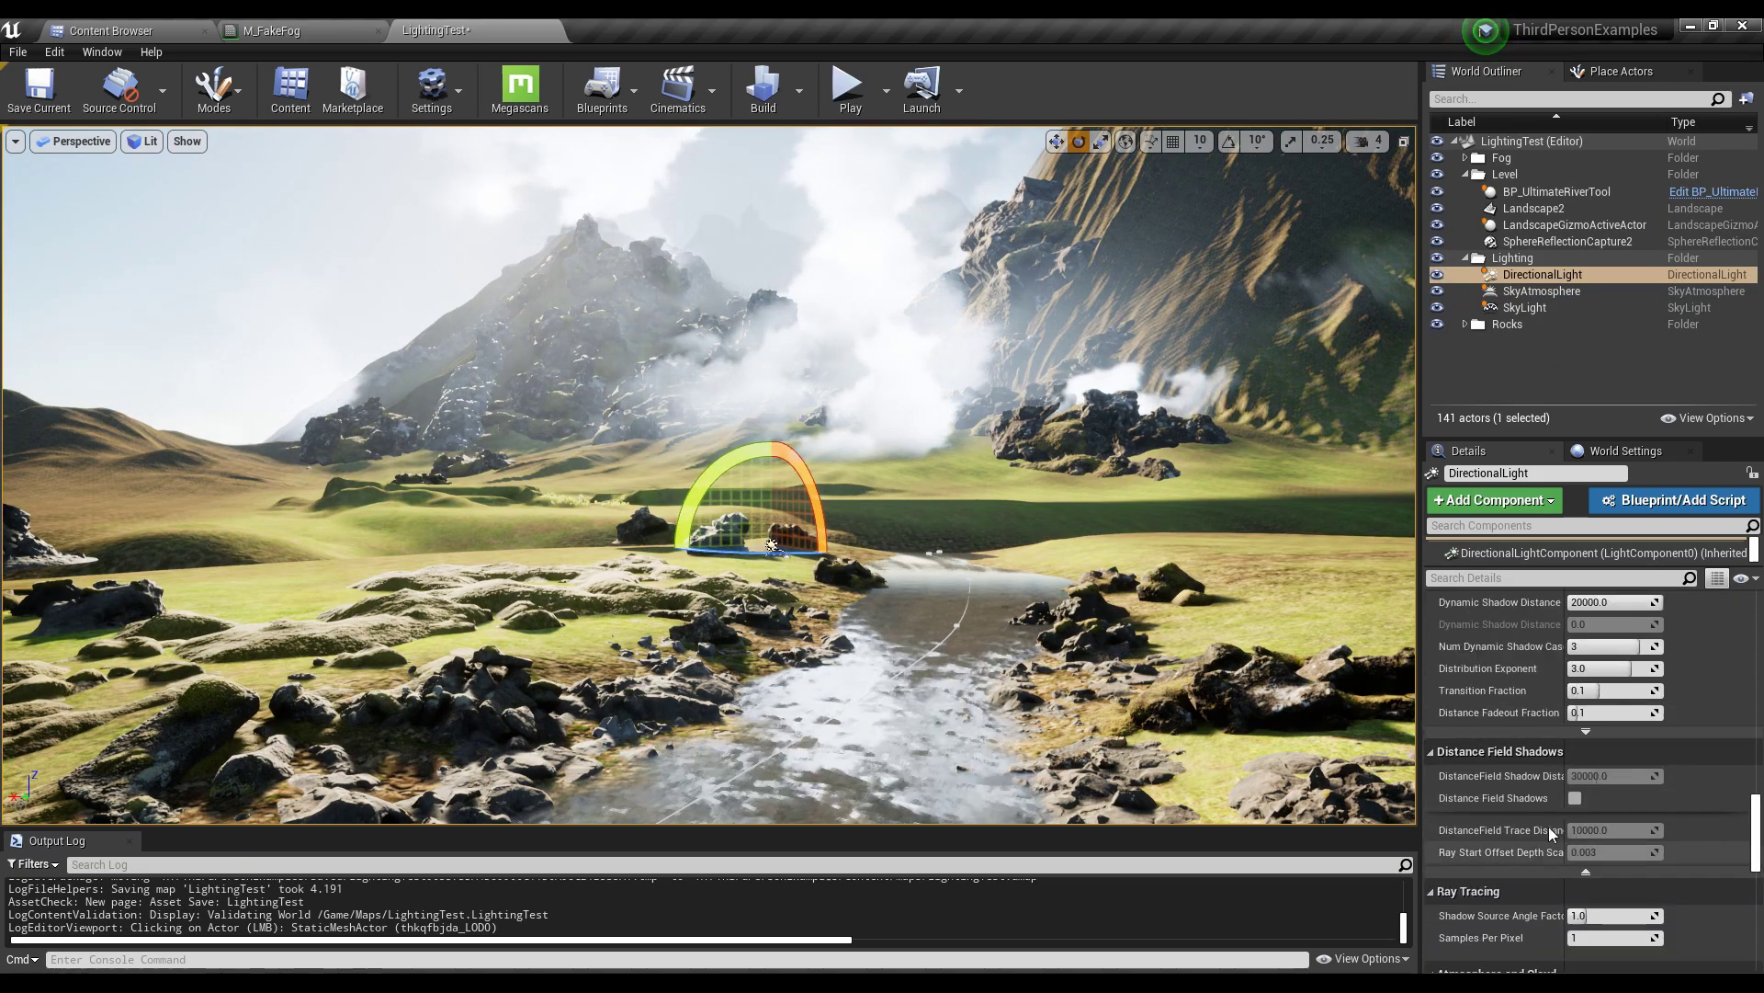
click(1573, 798)
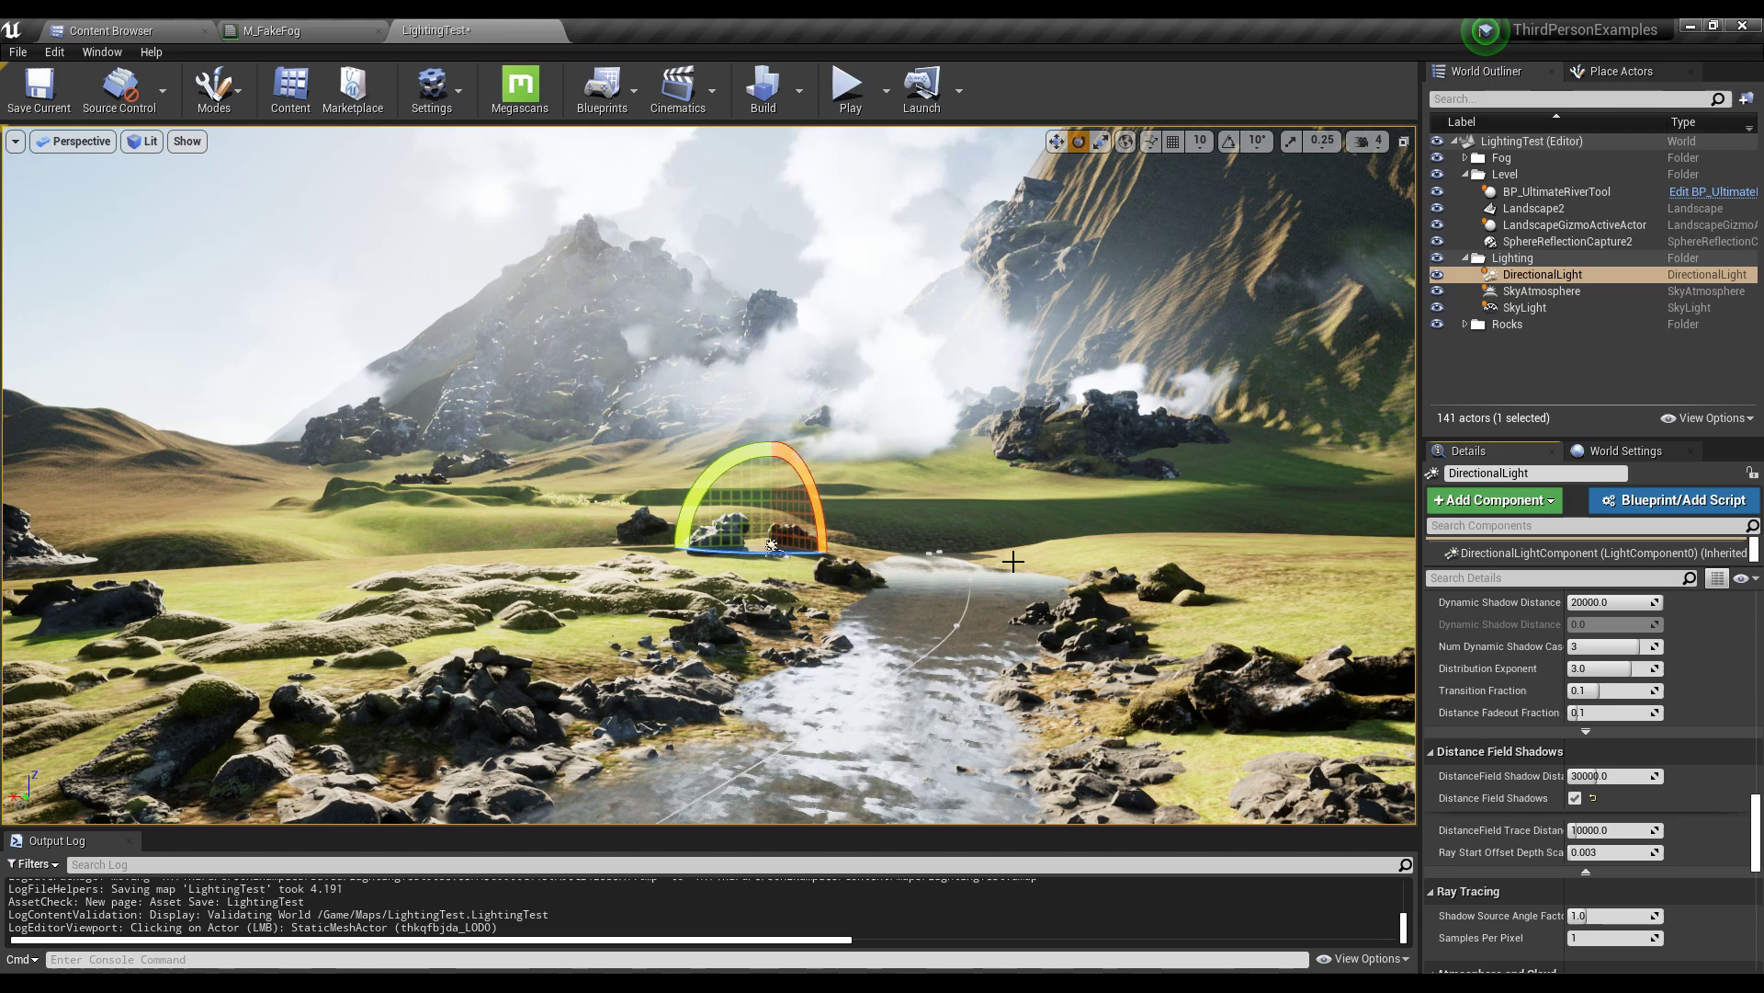
- Check the Generate Mesh Distance Fields option in the Lighting section of the project's Rendering settings
drag(419, 30, 83, 35)
click(55, 54)
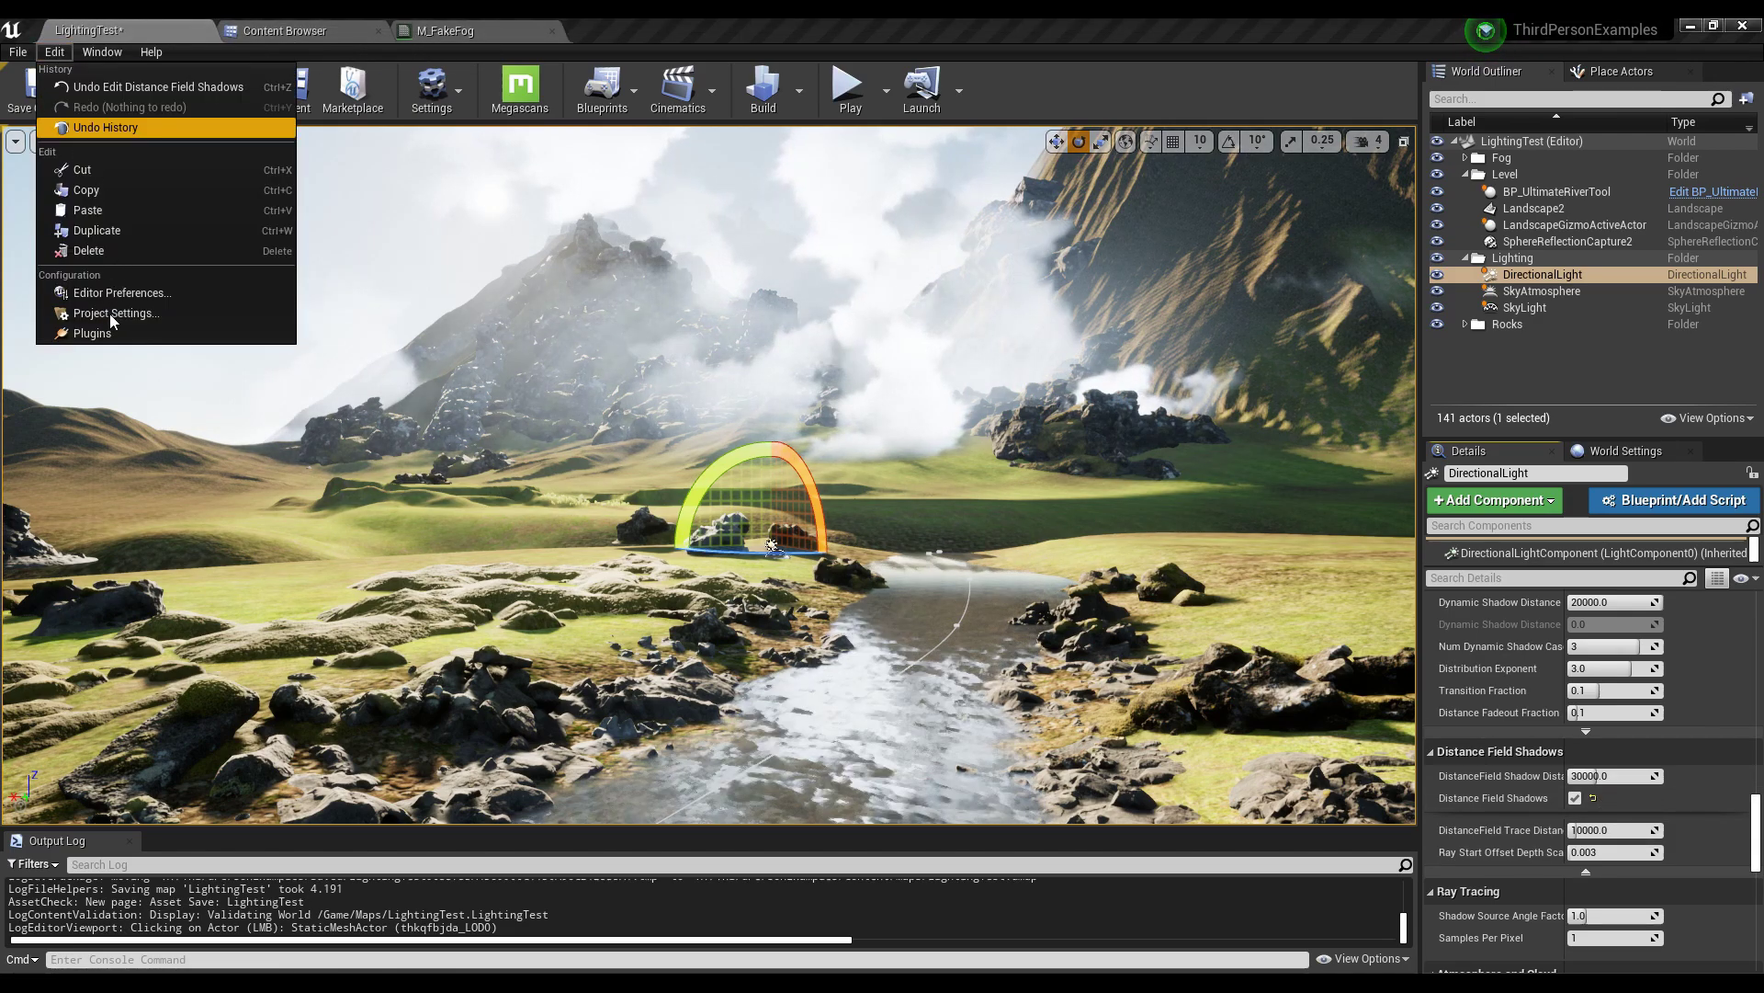
click(108, 313)
click(54, 620)
scroll(618, 496, down, 7)
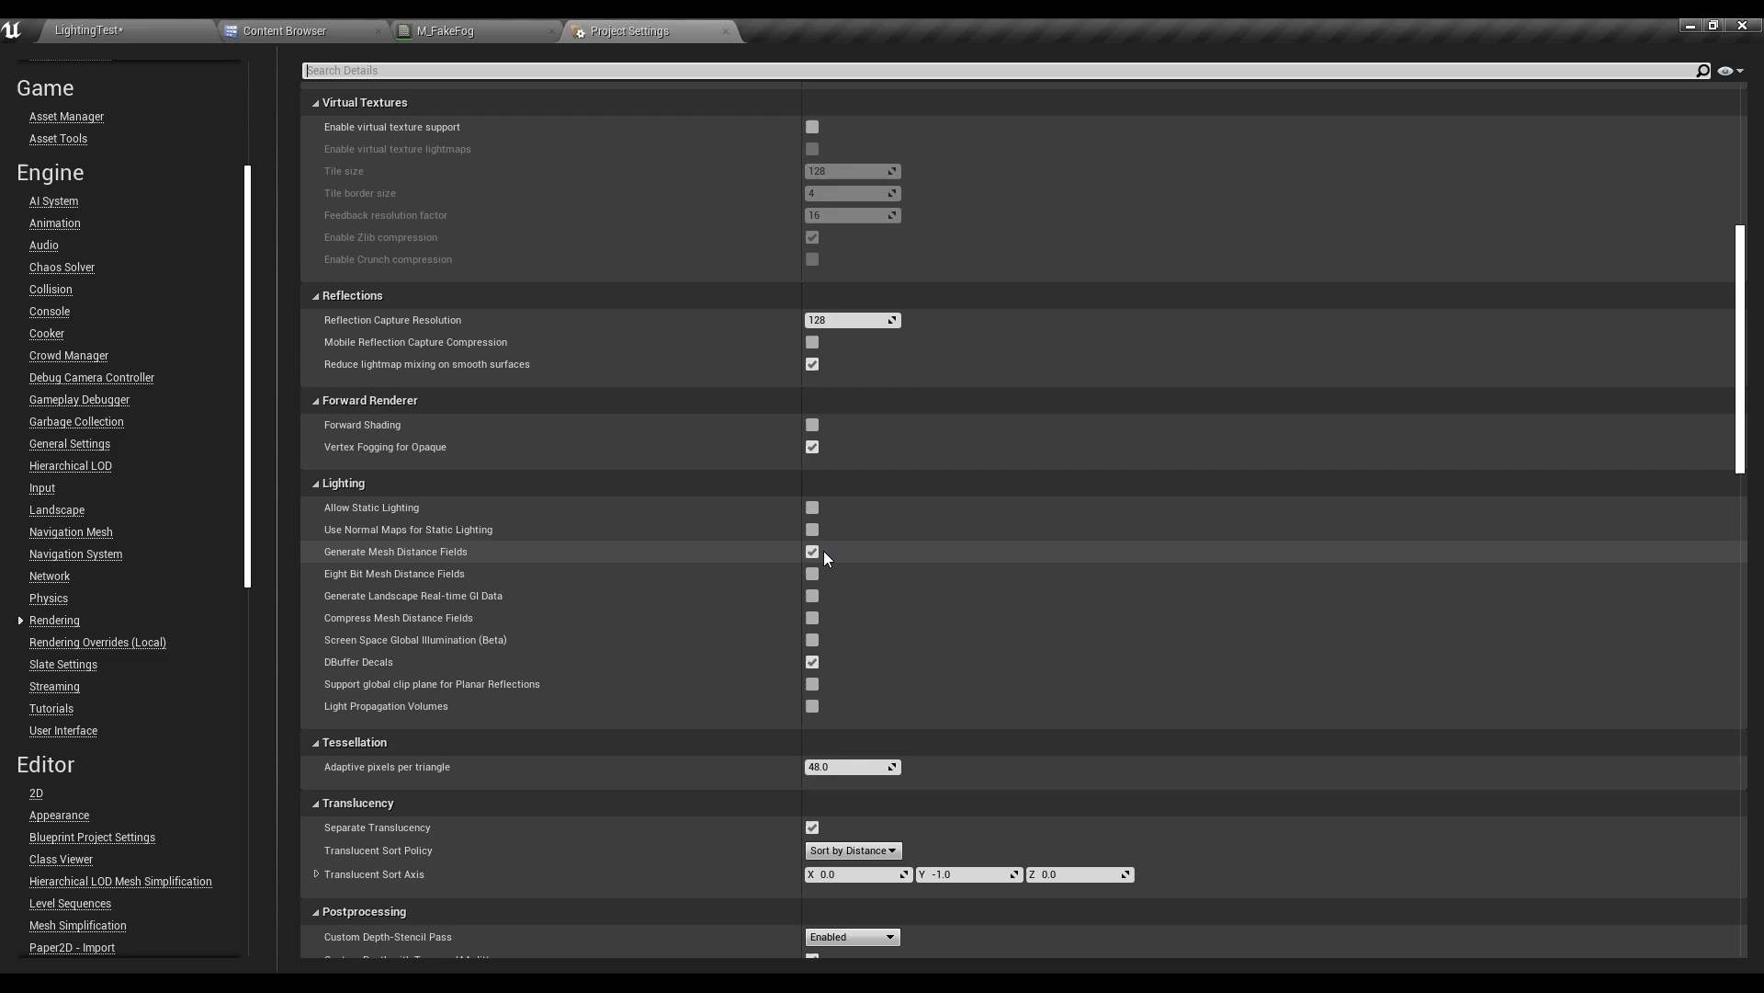
scroll(735, 552, down, 4)
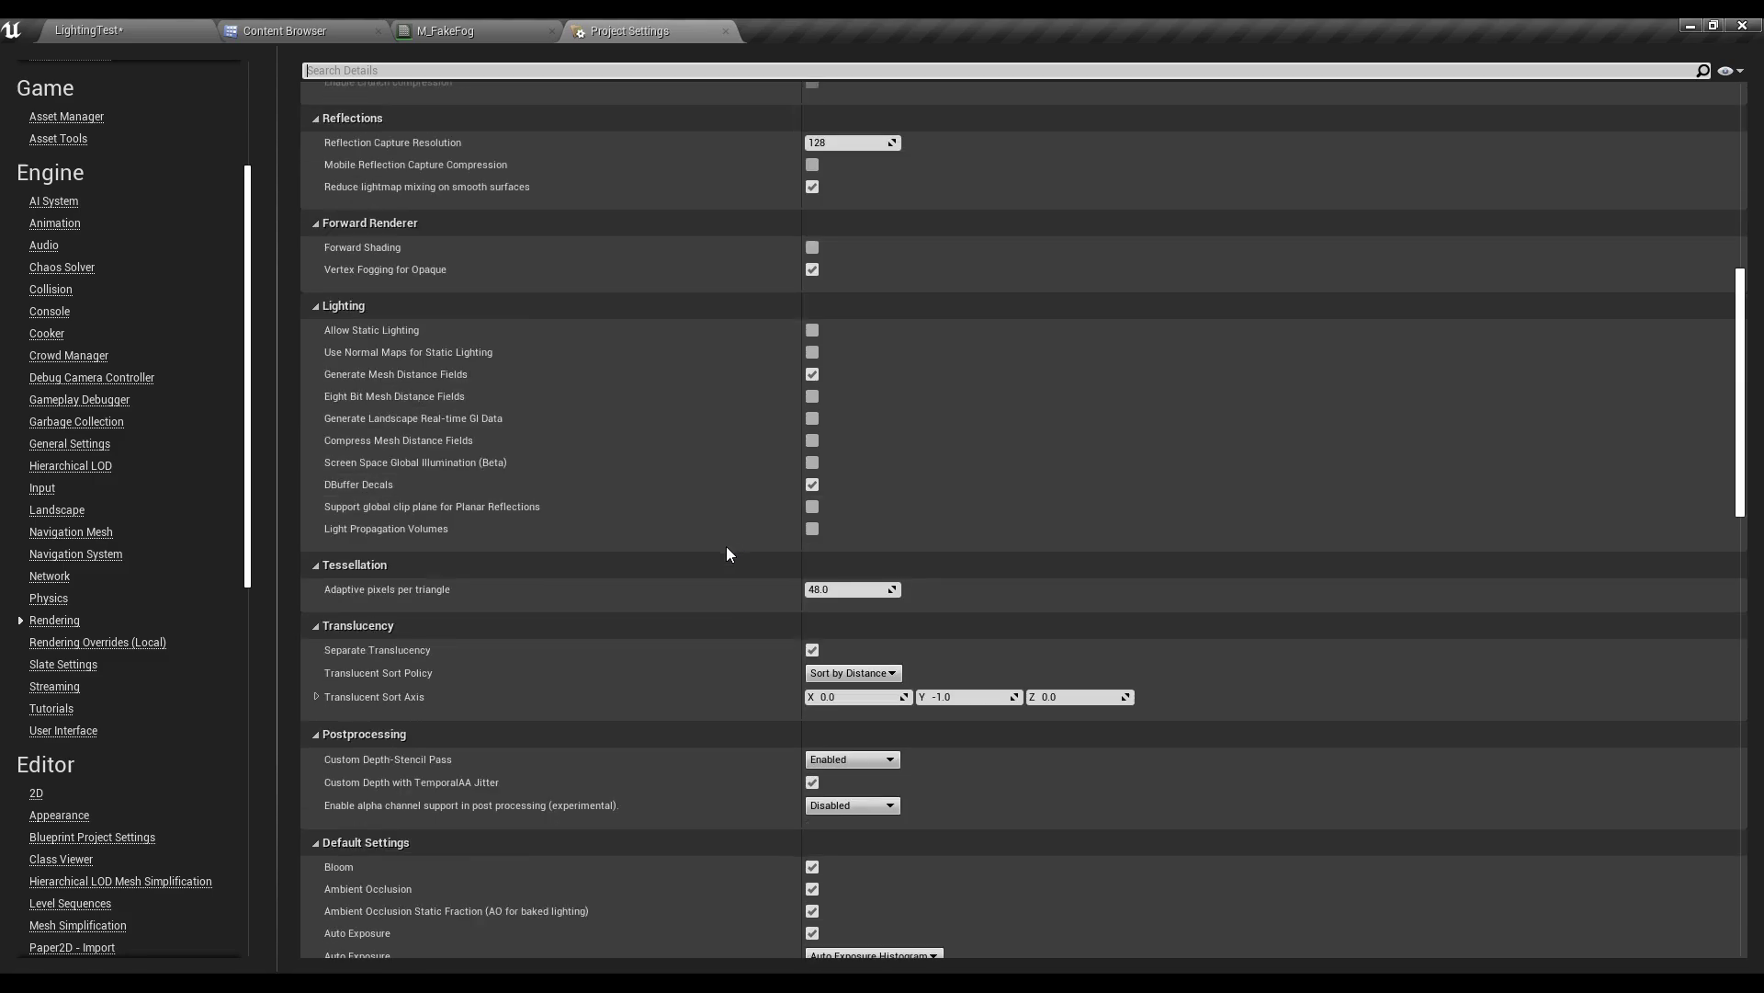
scroll(711, 551, down, 3)
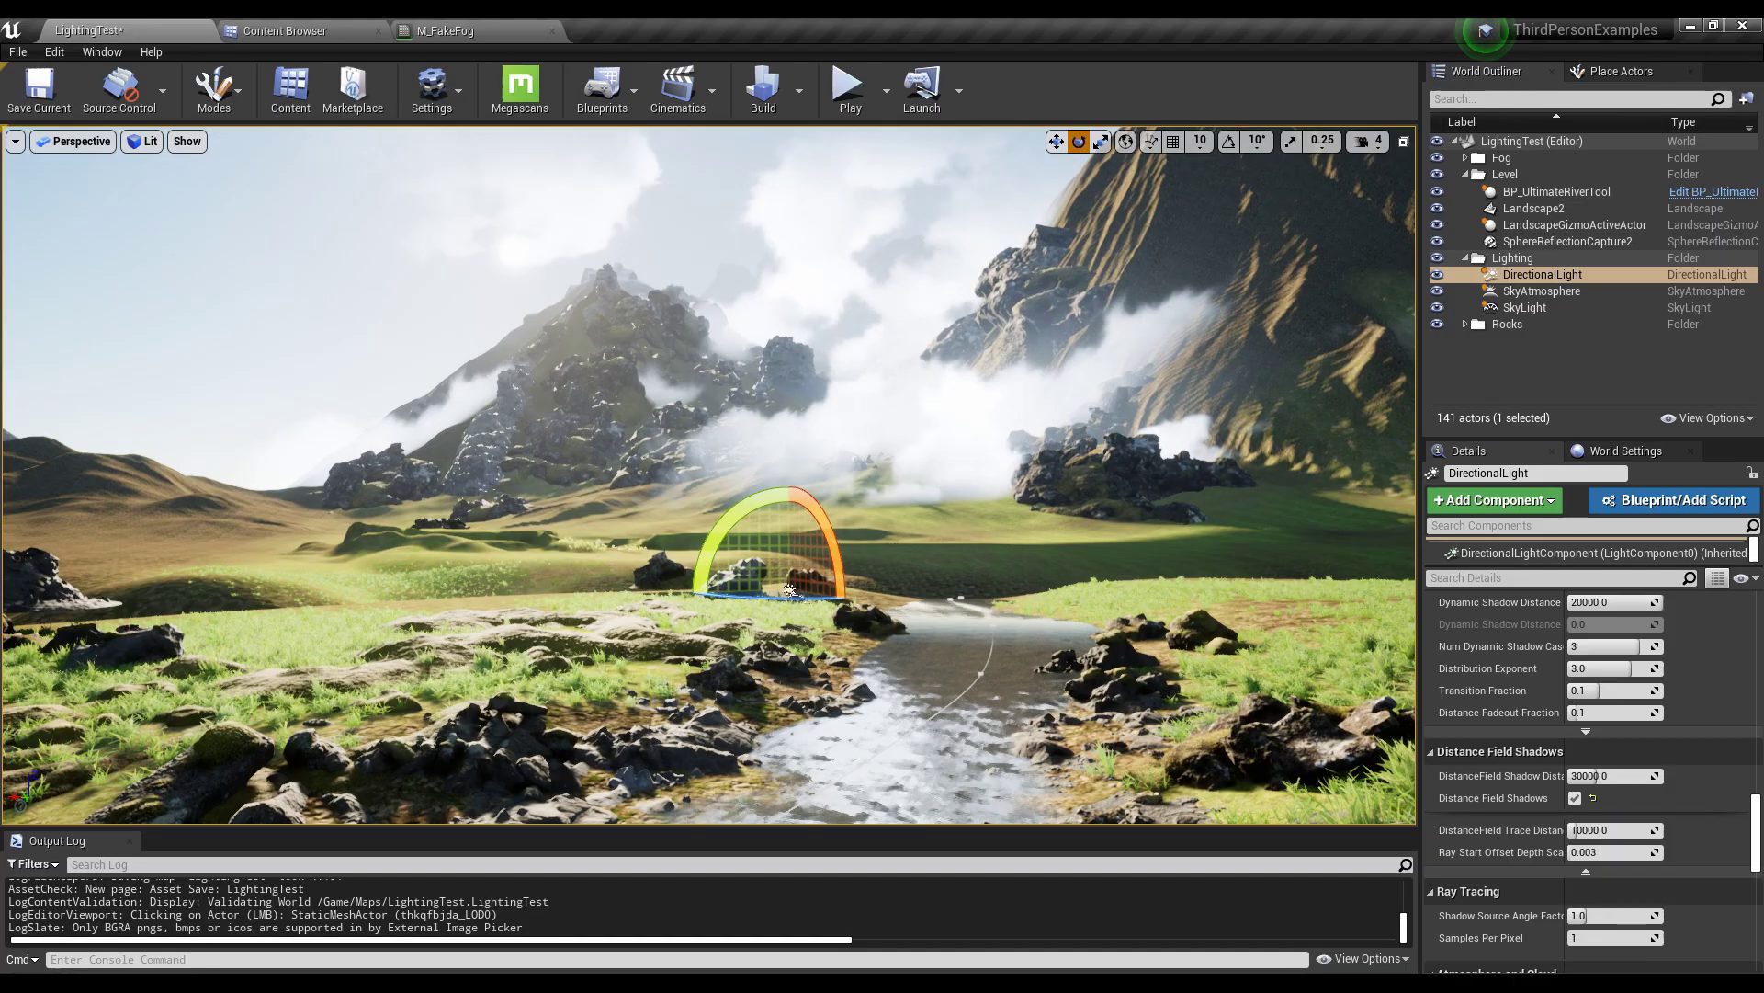
- Examine the shadows of the rocks, grass and mountains from near and far along the river
right_drag(886, 419, 881, 441)
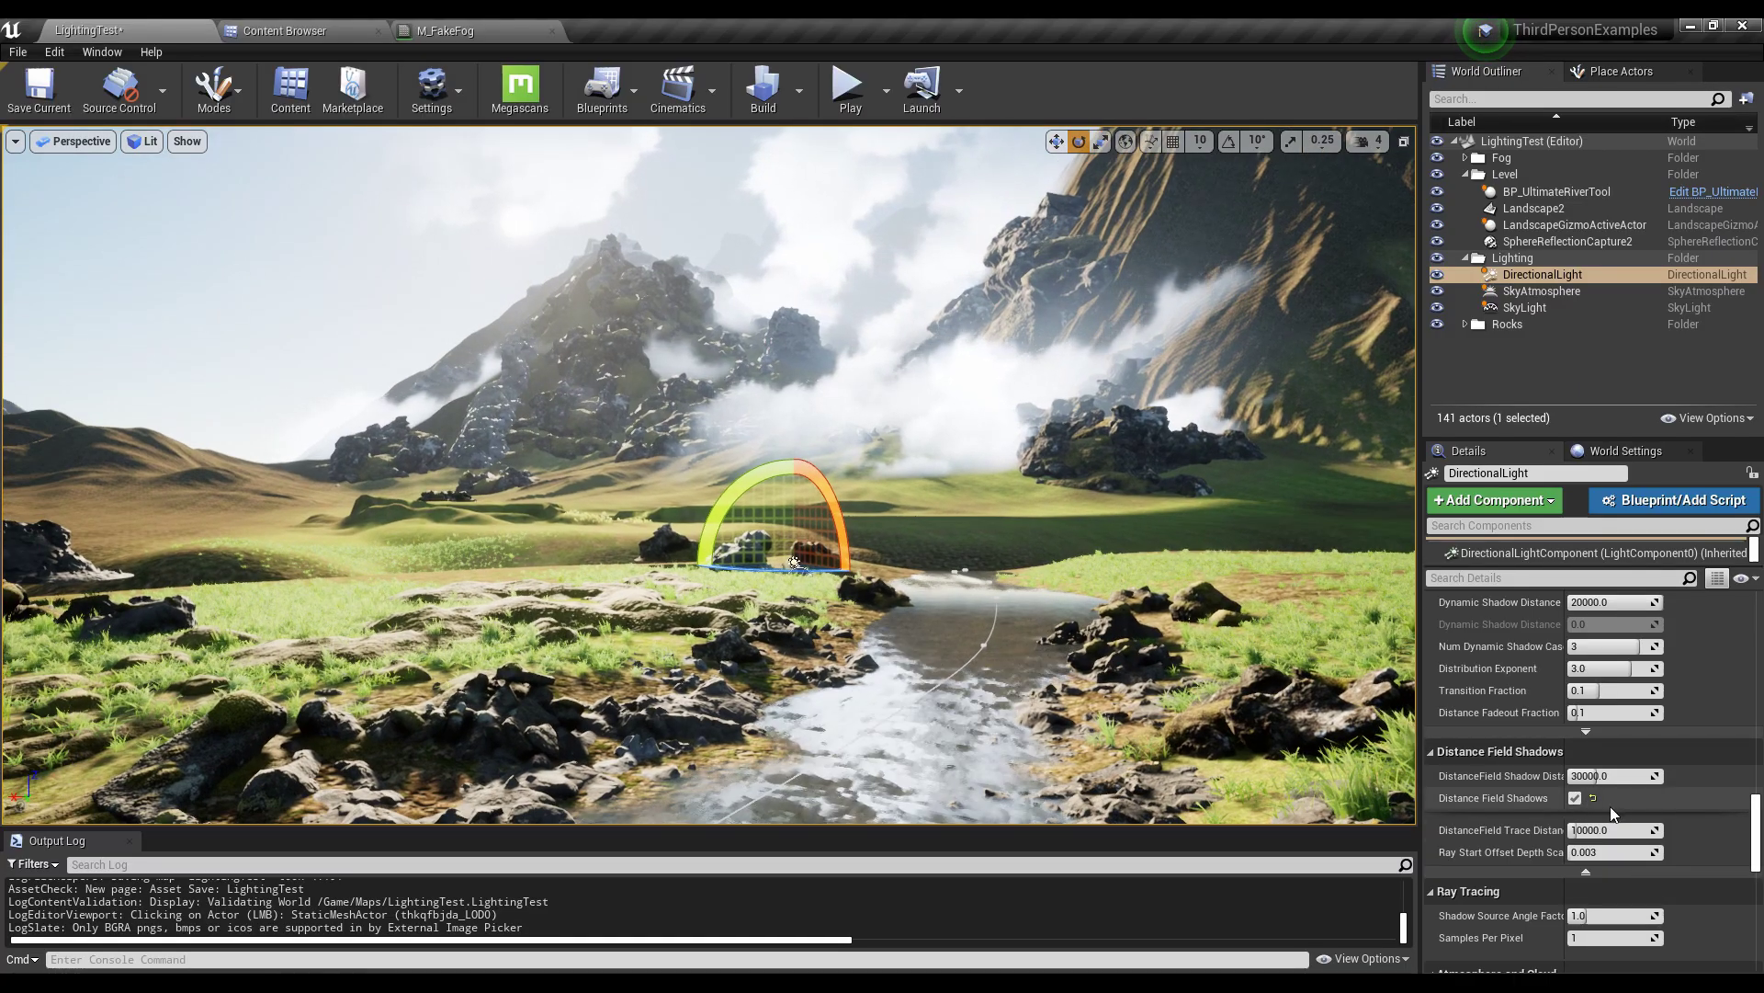
key(w)
right_drag(708, 474, 743, 470)
key(s)
key(w)
key(w)
right_drag(873, 478, 873, 478)
key(s)
key(w)
key(s)
key(w)
key(w)
right_drag(643, 518, 643, 518)
key(s)
key(w)
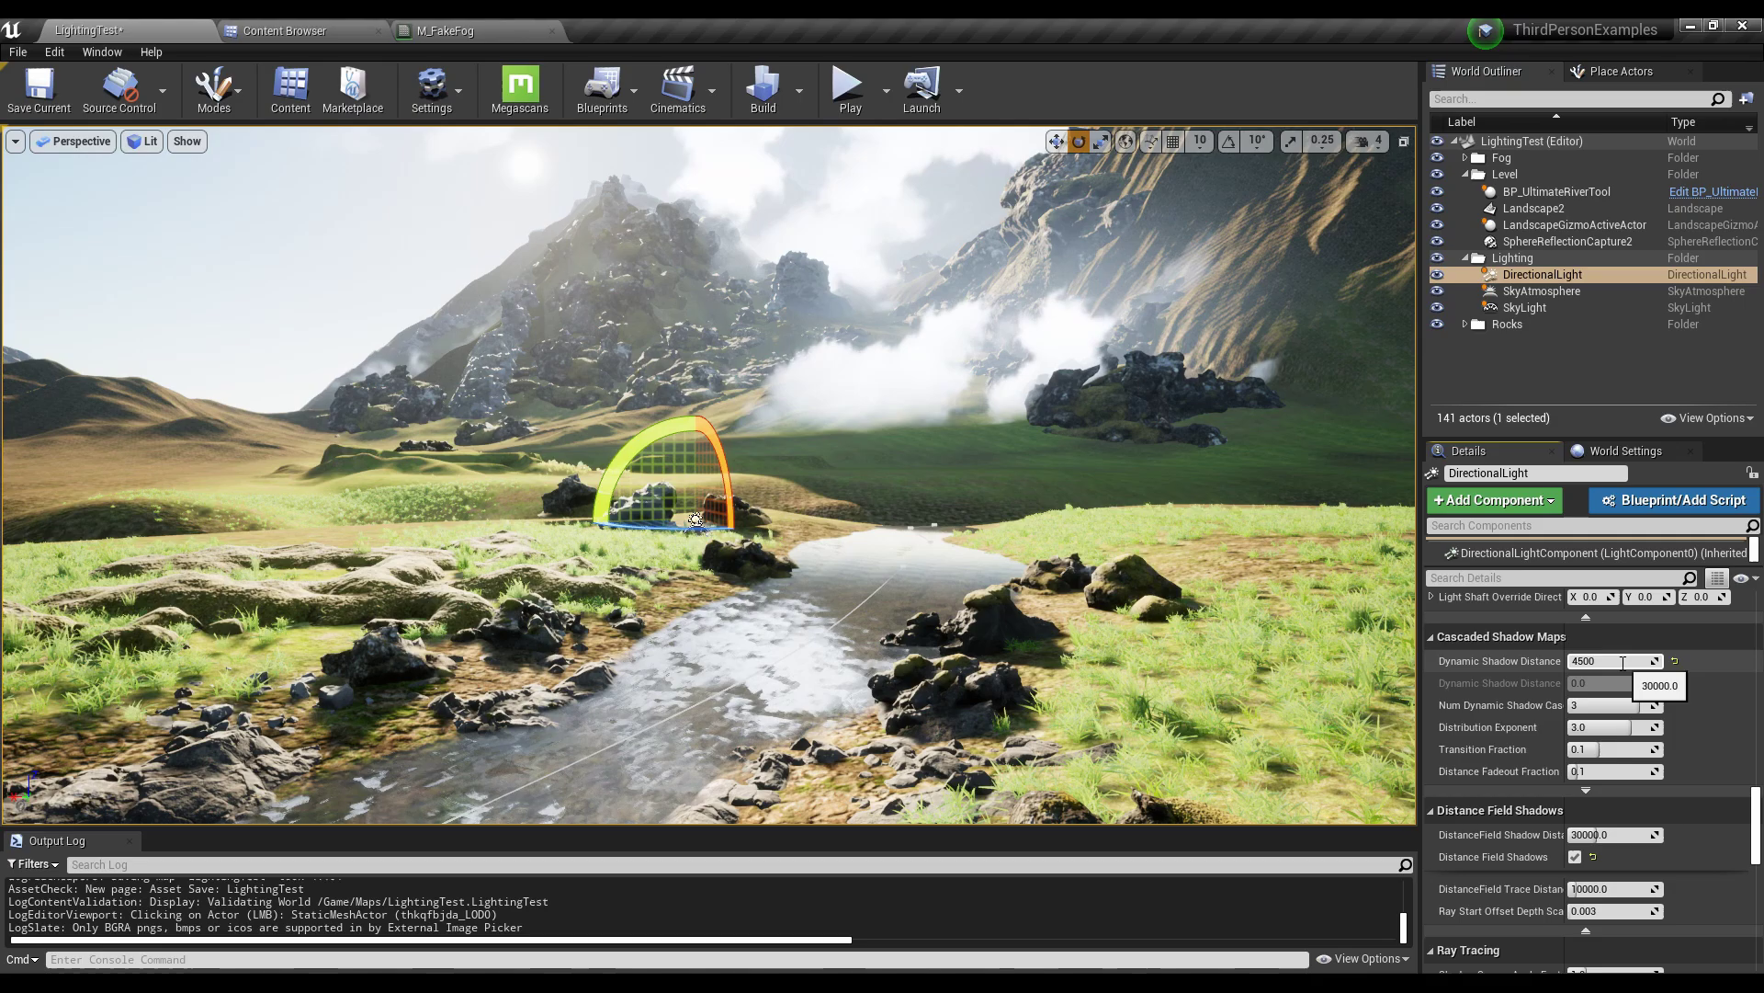
- Inspect the rock and terrain shadows around the river with the DirectionalLight's Dynamic Shadow Distance at 4500
key(w)
mouse_move(1195, 551)
right_down()
mouse_move(1218, 549)
mouse_move(1214, 577)
right_up()
key(w)
key(w)
key(s)
key(w)
right_drag(637, 524, 643, 523)
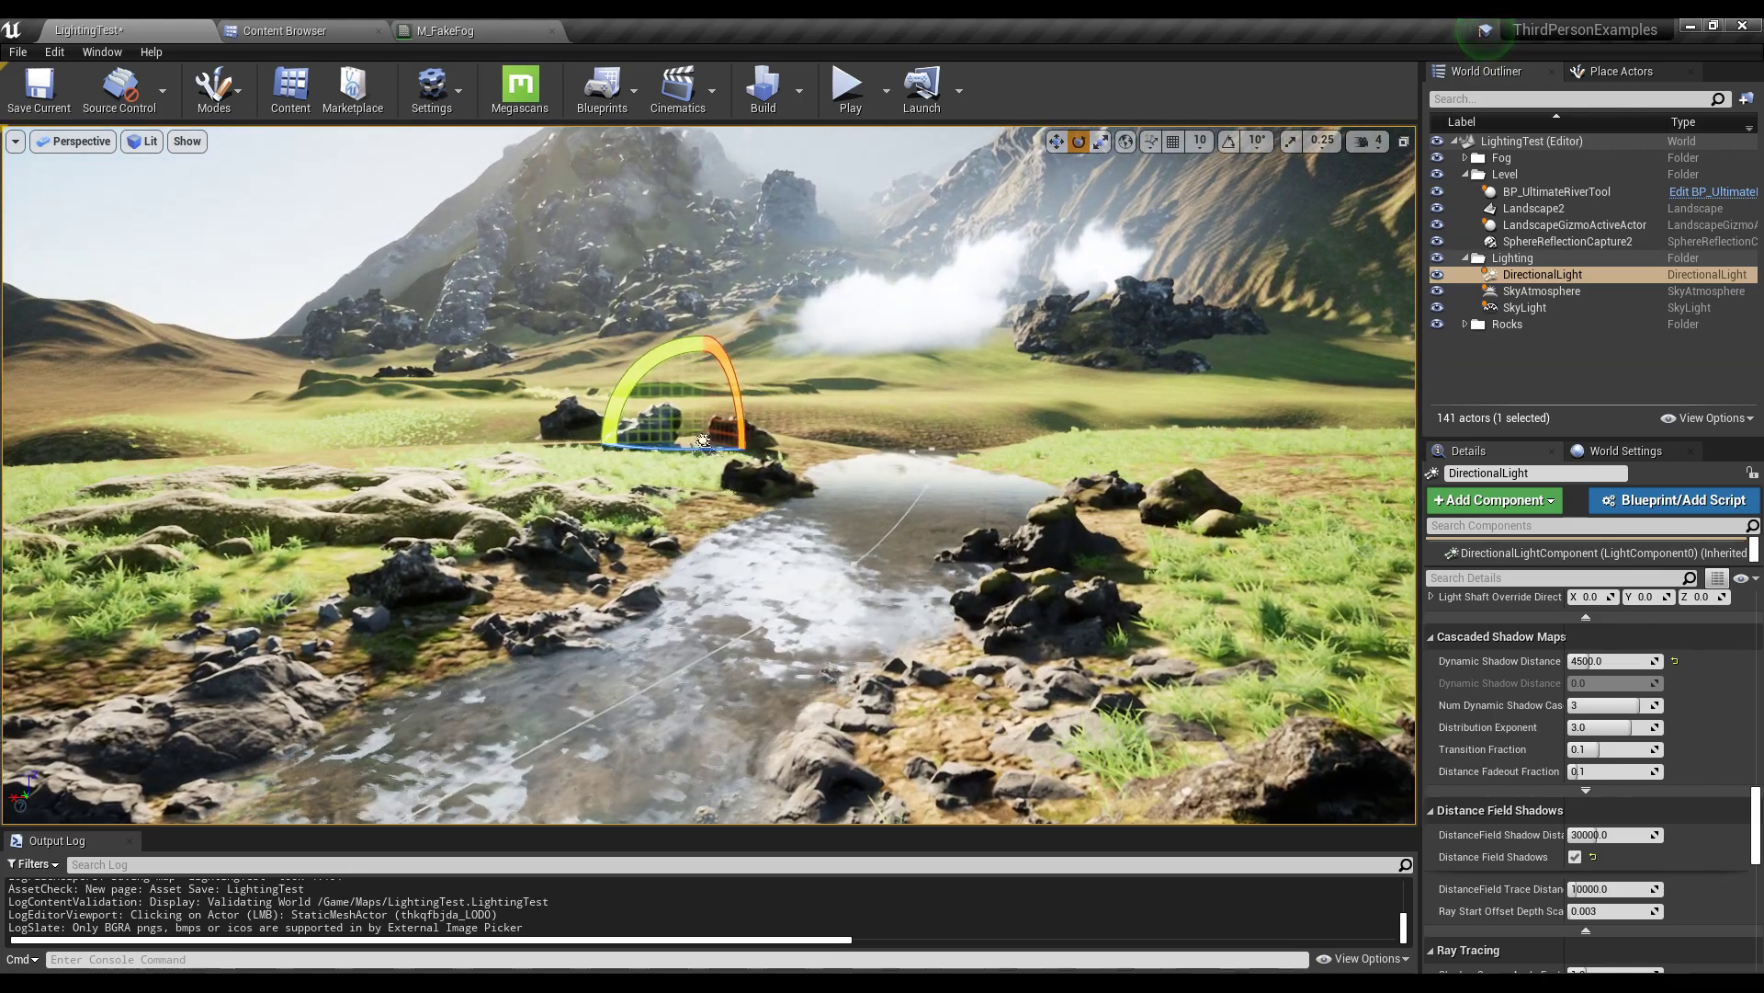
- Set the DirectionalLight's Dynamic Shadow Distance to 50000
mouse_move(1566, 672)
mouse_down()
mouse_move(1640, 671)
mouse_move(1563, 672)
mouse_up()
click(1594, 661)
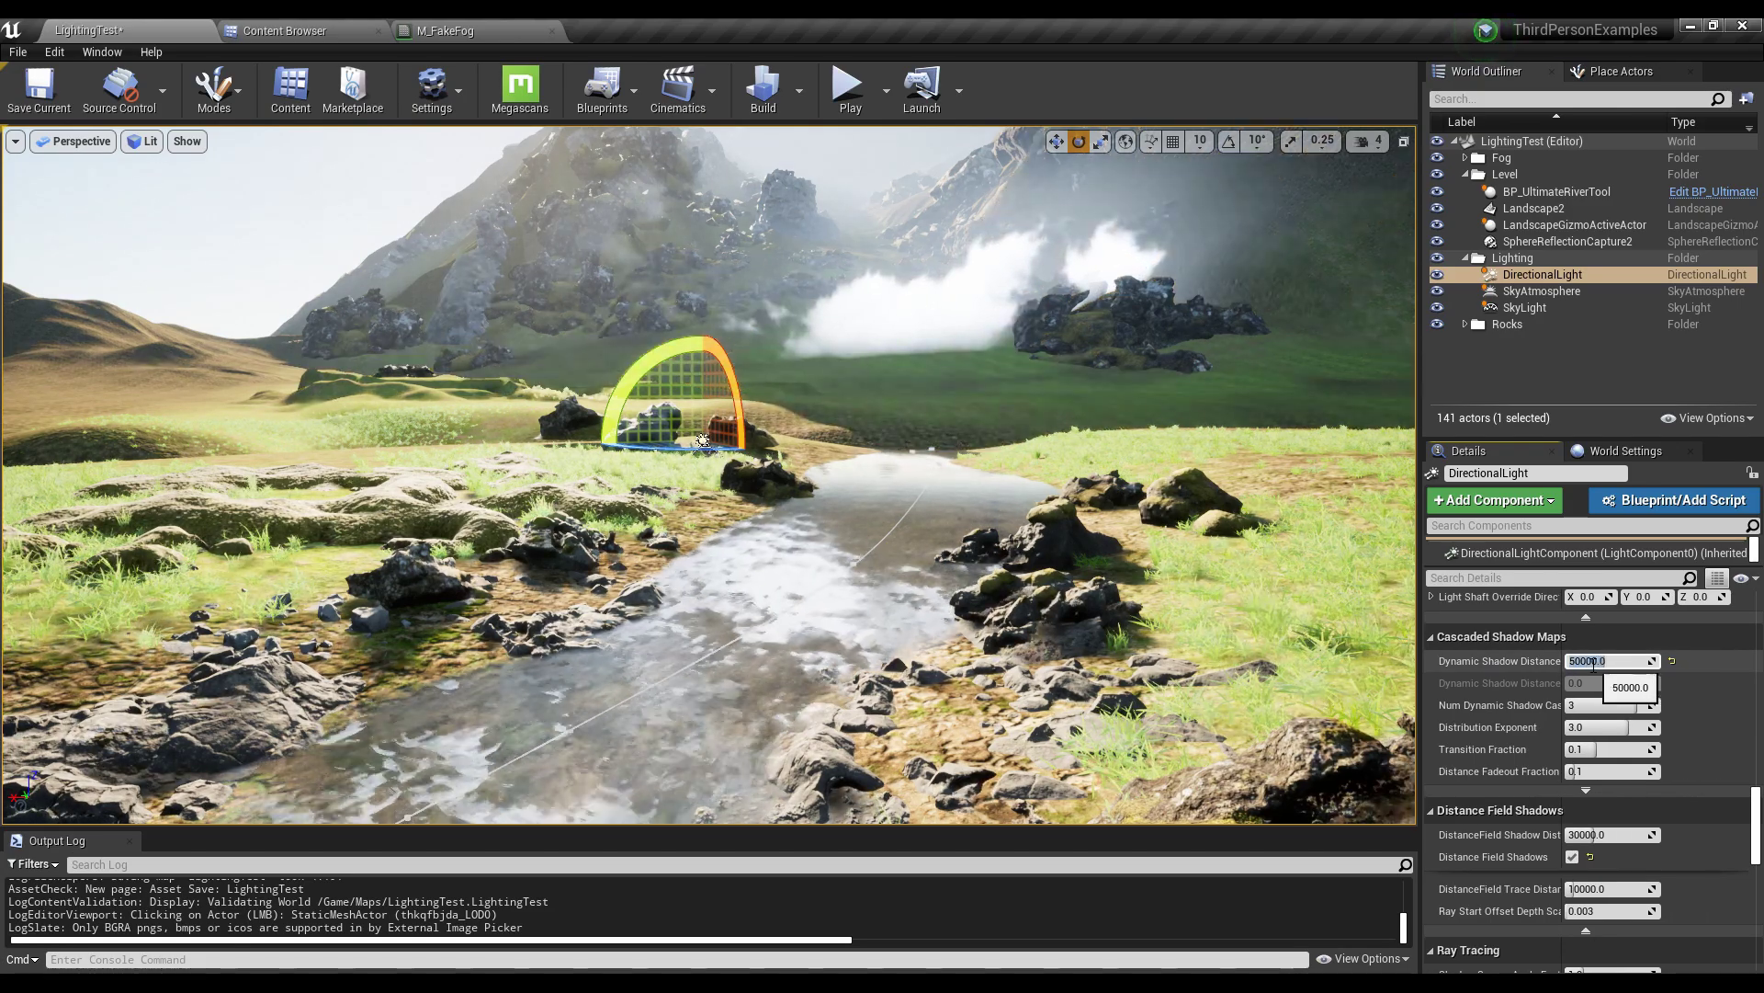
key(w)
mouse_move(877, 533)
right_down()
mouse_move(875, 500)
mouse_move(1131, 522)
mouse_move(887, 516)
mouse_move(877, 533)
right_up()
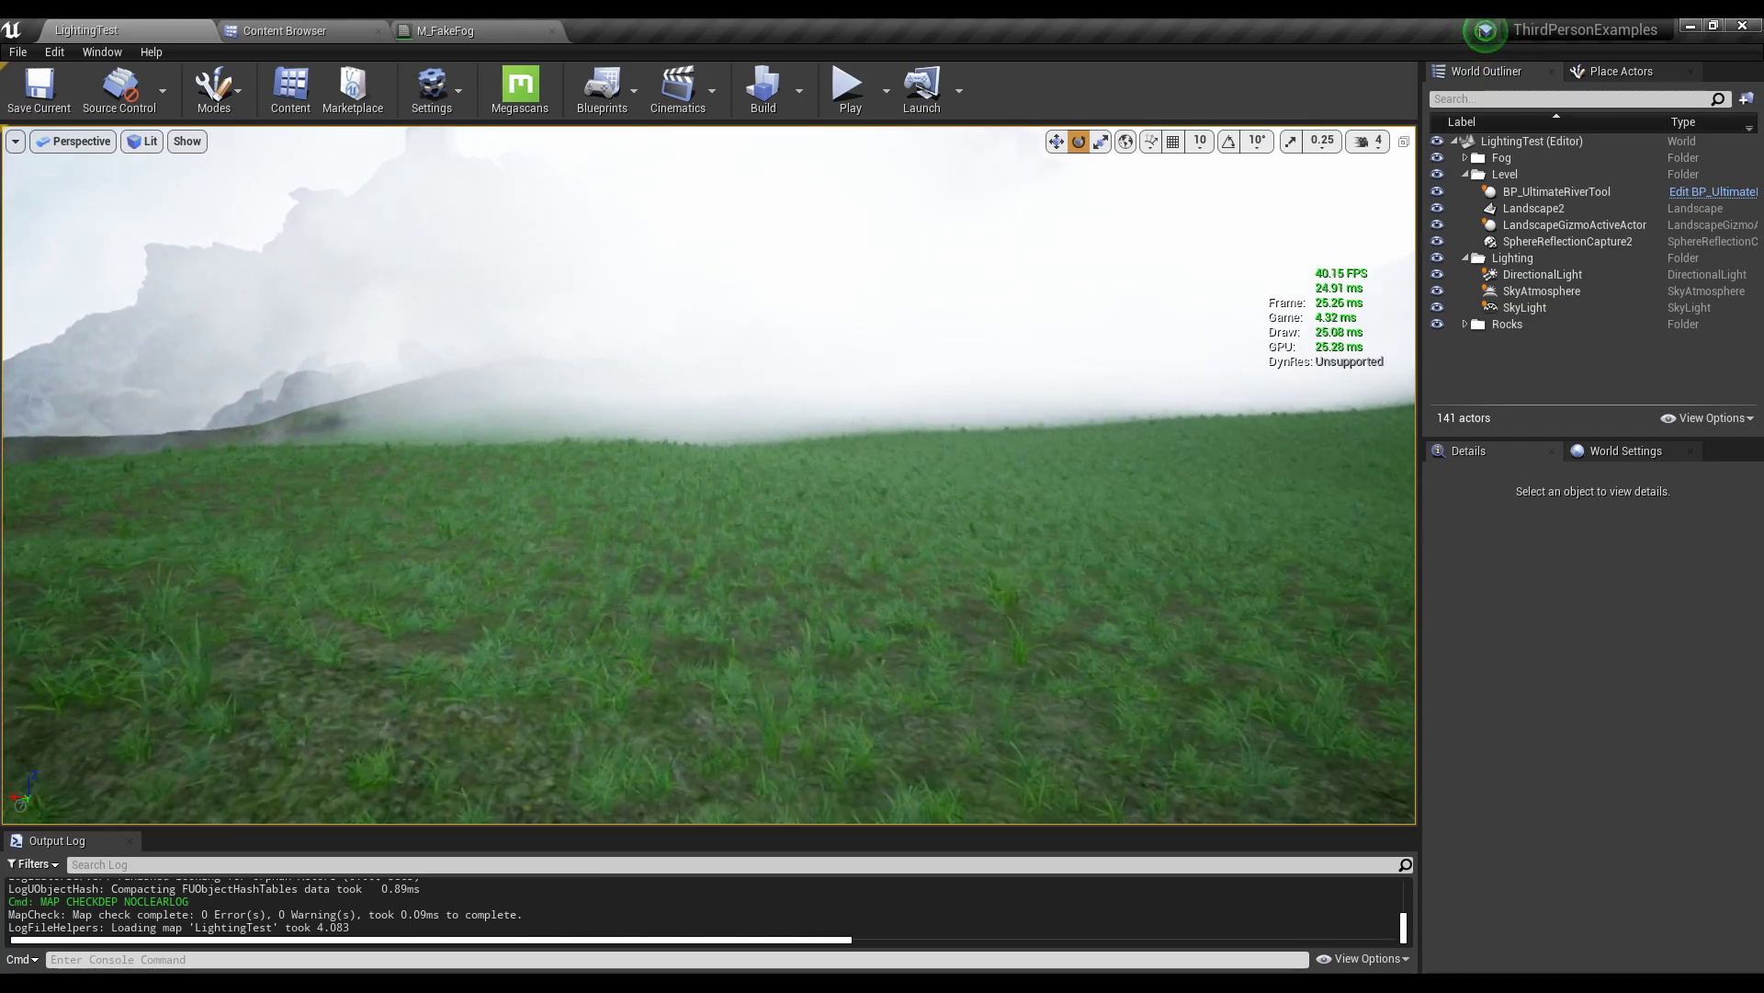
- Set the DirectionalLight's Intensity to 1 lux
right_drag(827, 496, 844, 489)
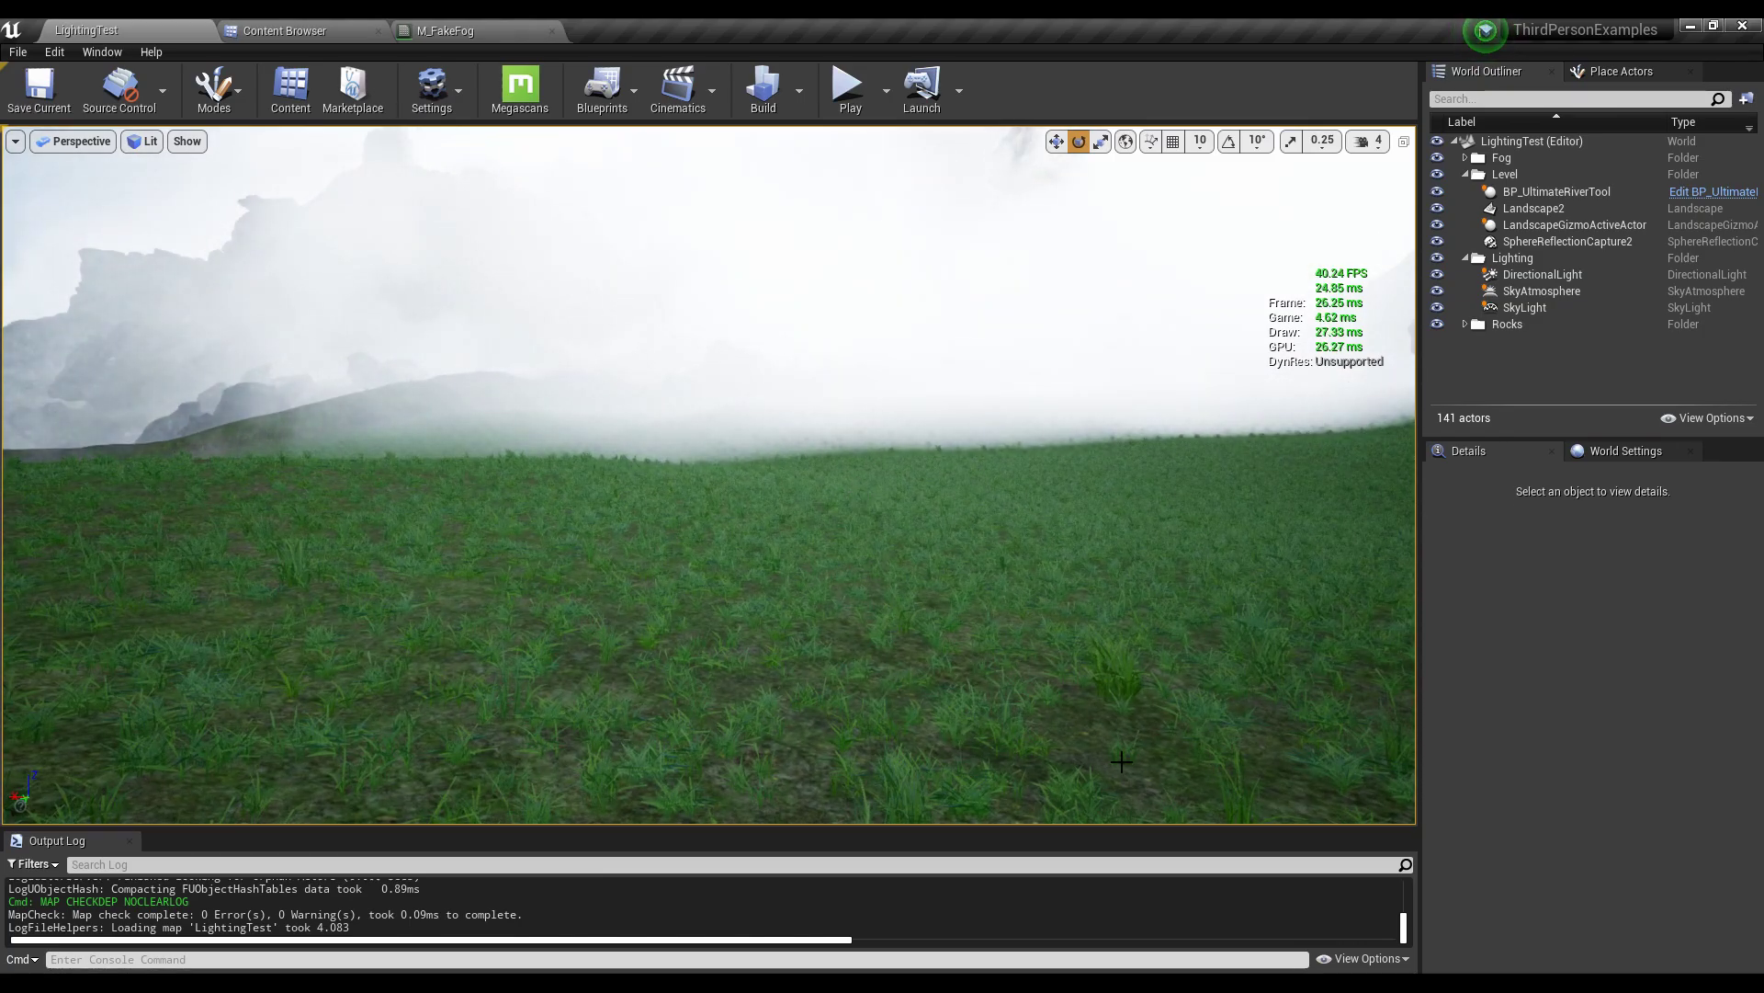
right_drag(828, 593, 828, 592)
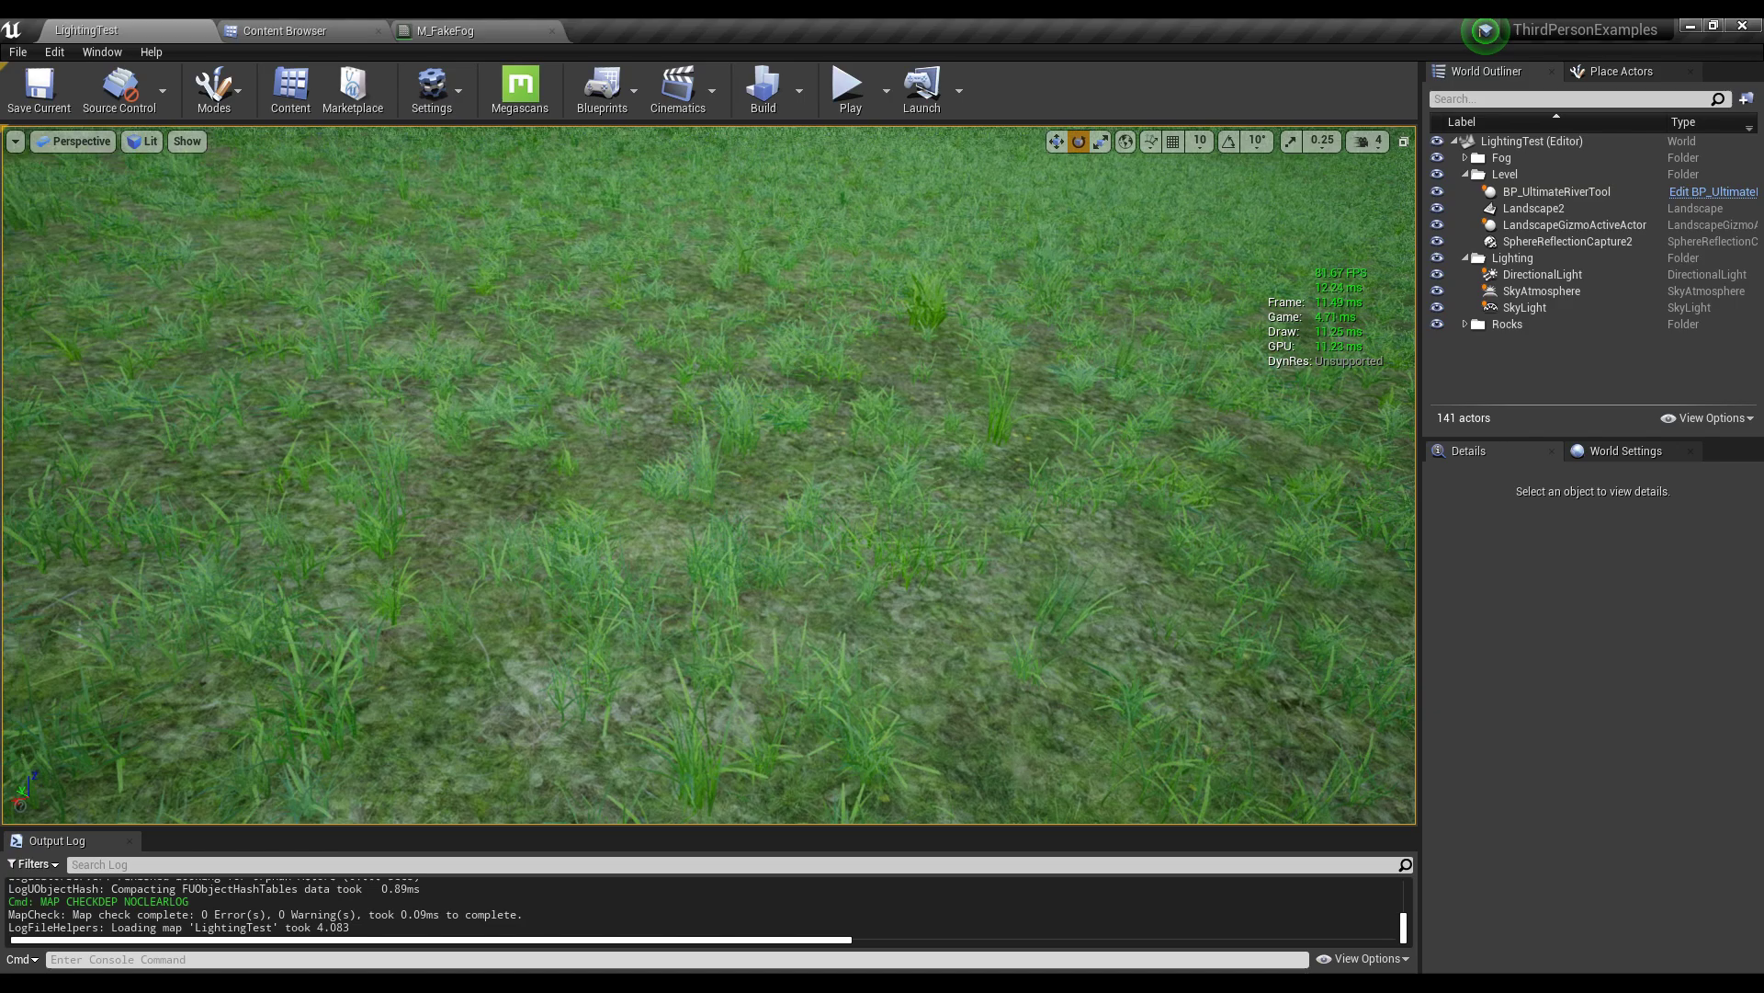
right_drag(872, 605, 743, 448)
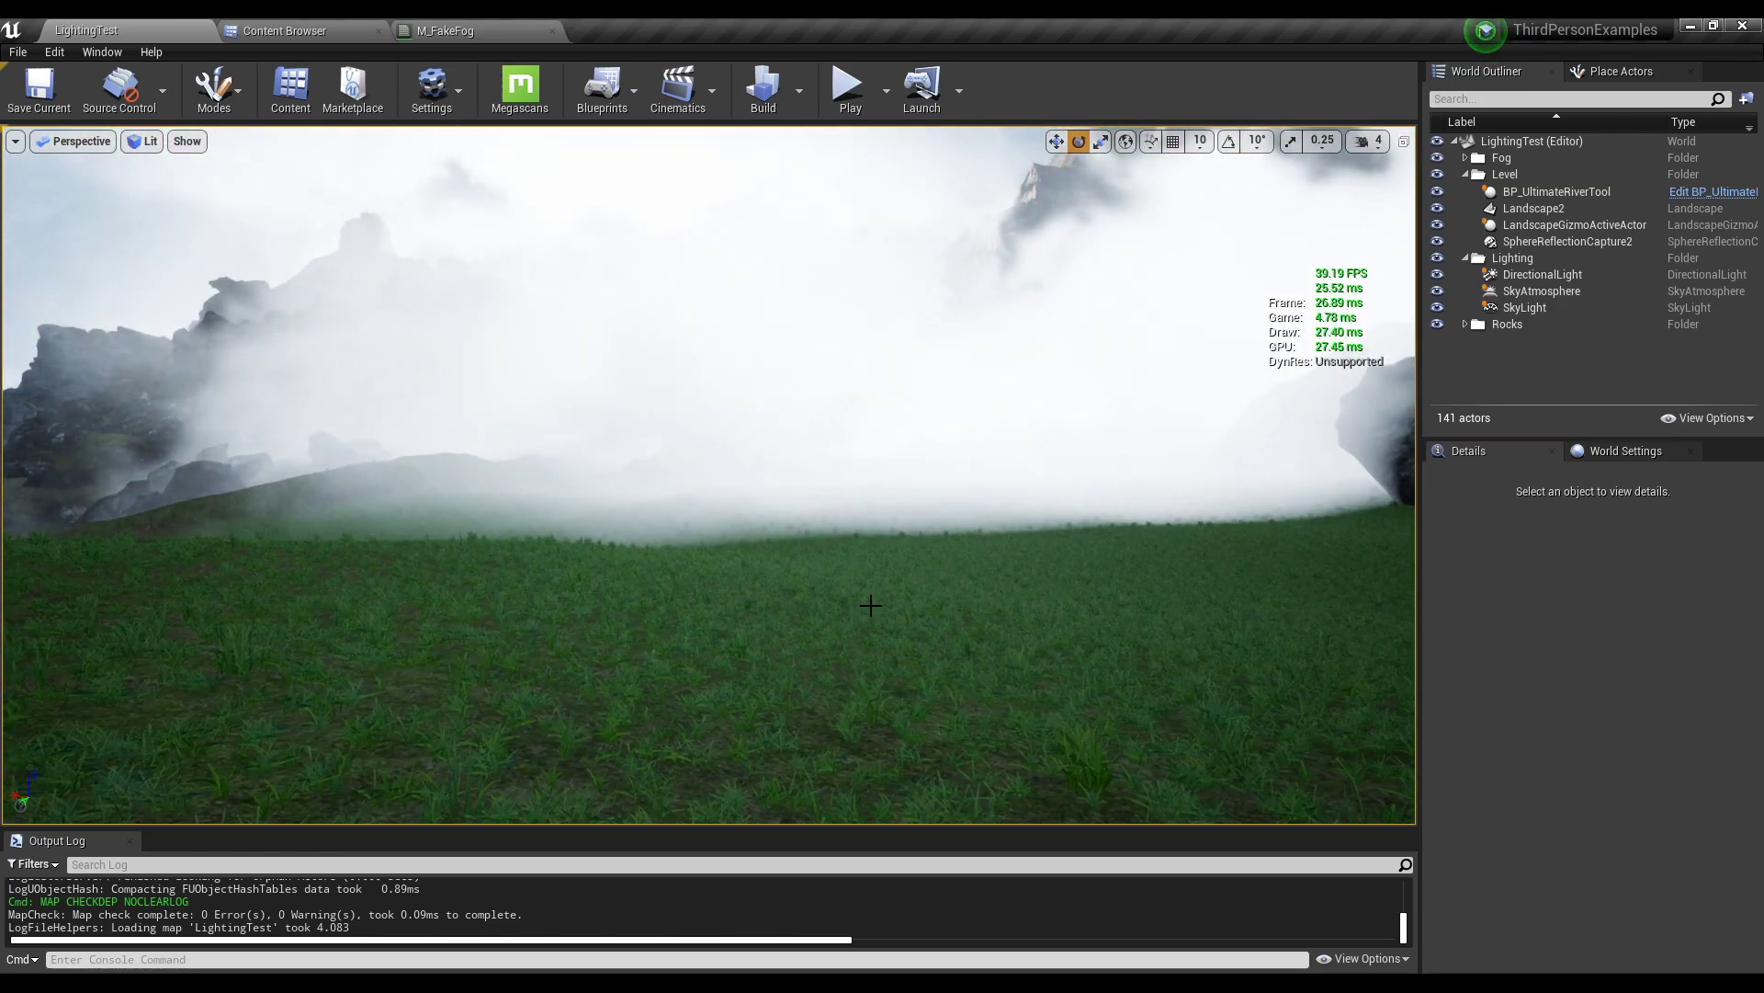
right_drag(913, 559, 822, 516)
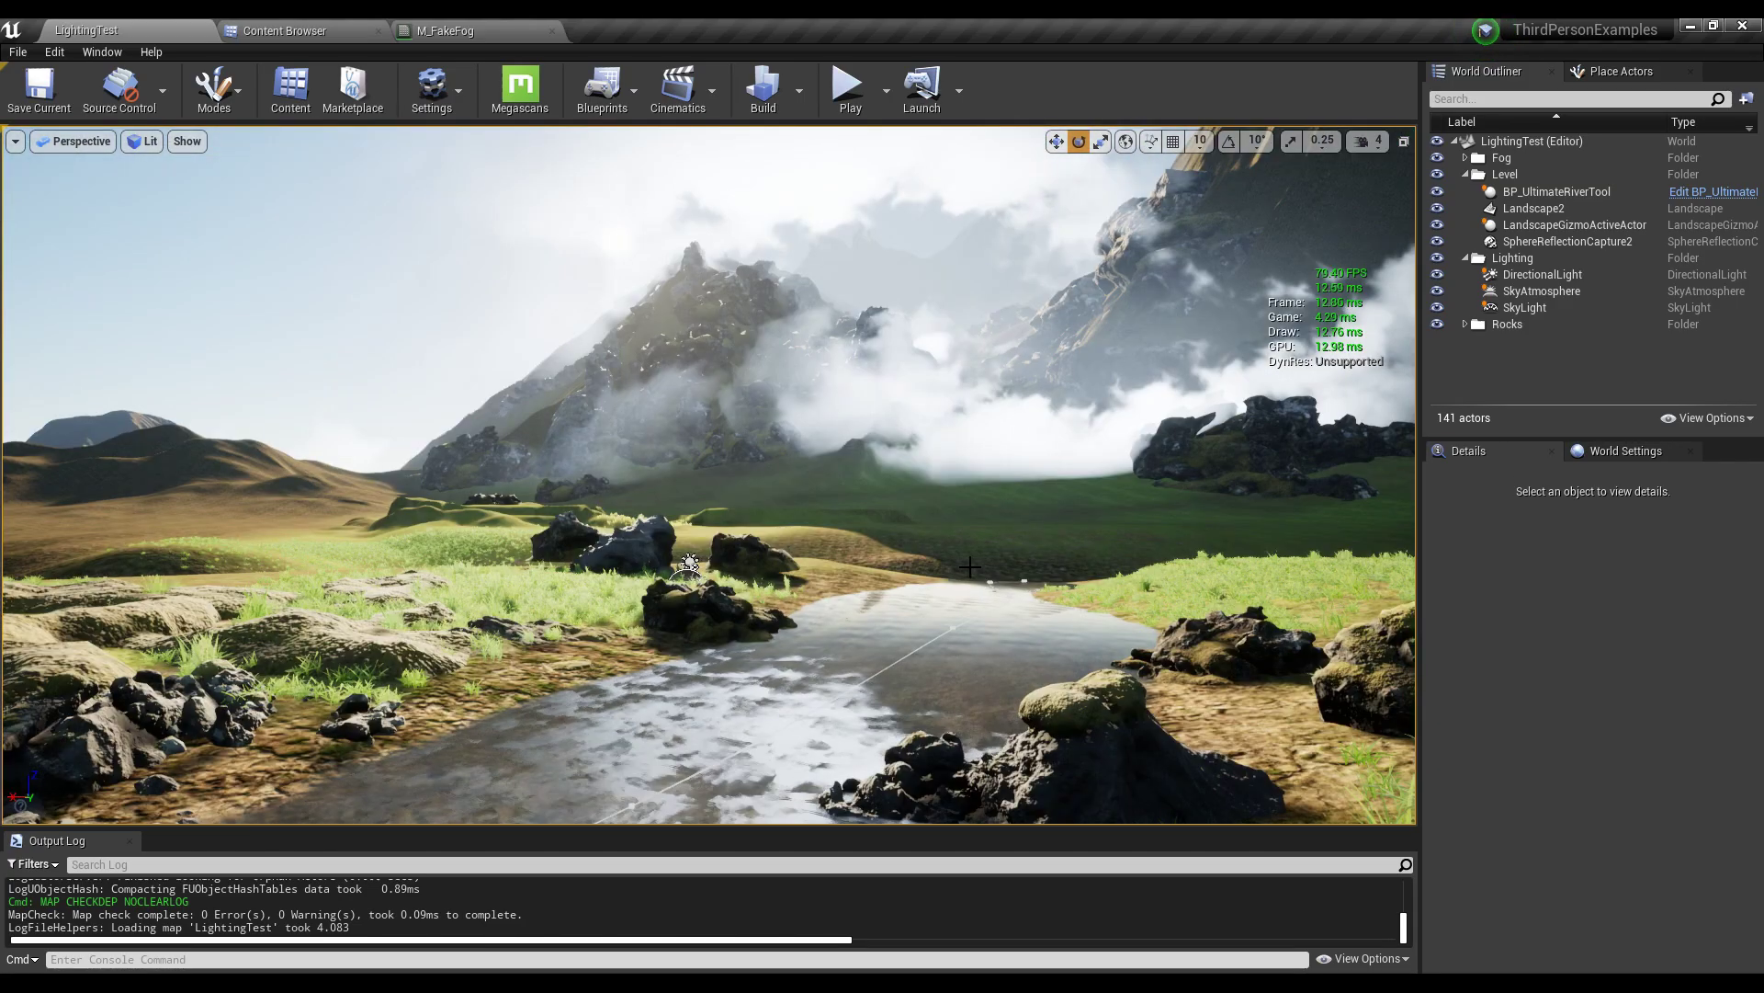
key(s)
mouse_move(970, 567)
right_down()
mouse_move(1016, 586)
mouse_move(963, 564)
right_up()
key(s)
click(1542, 275)
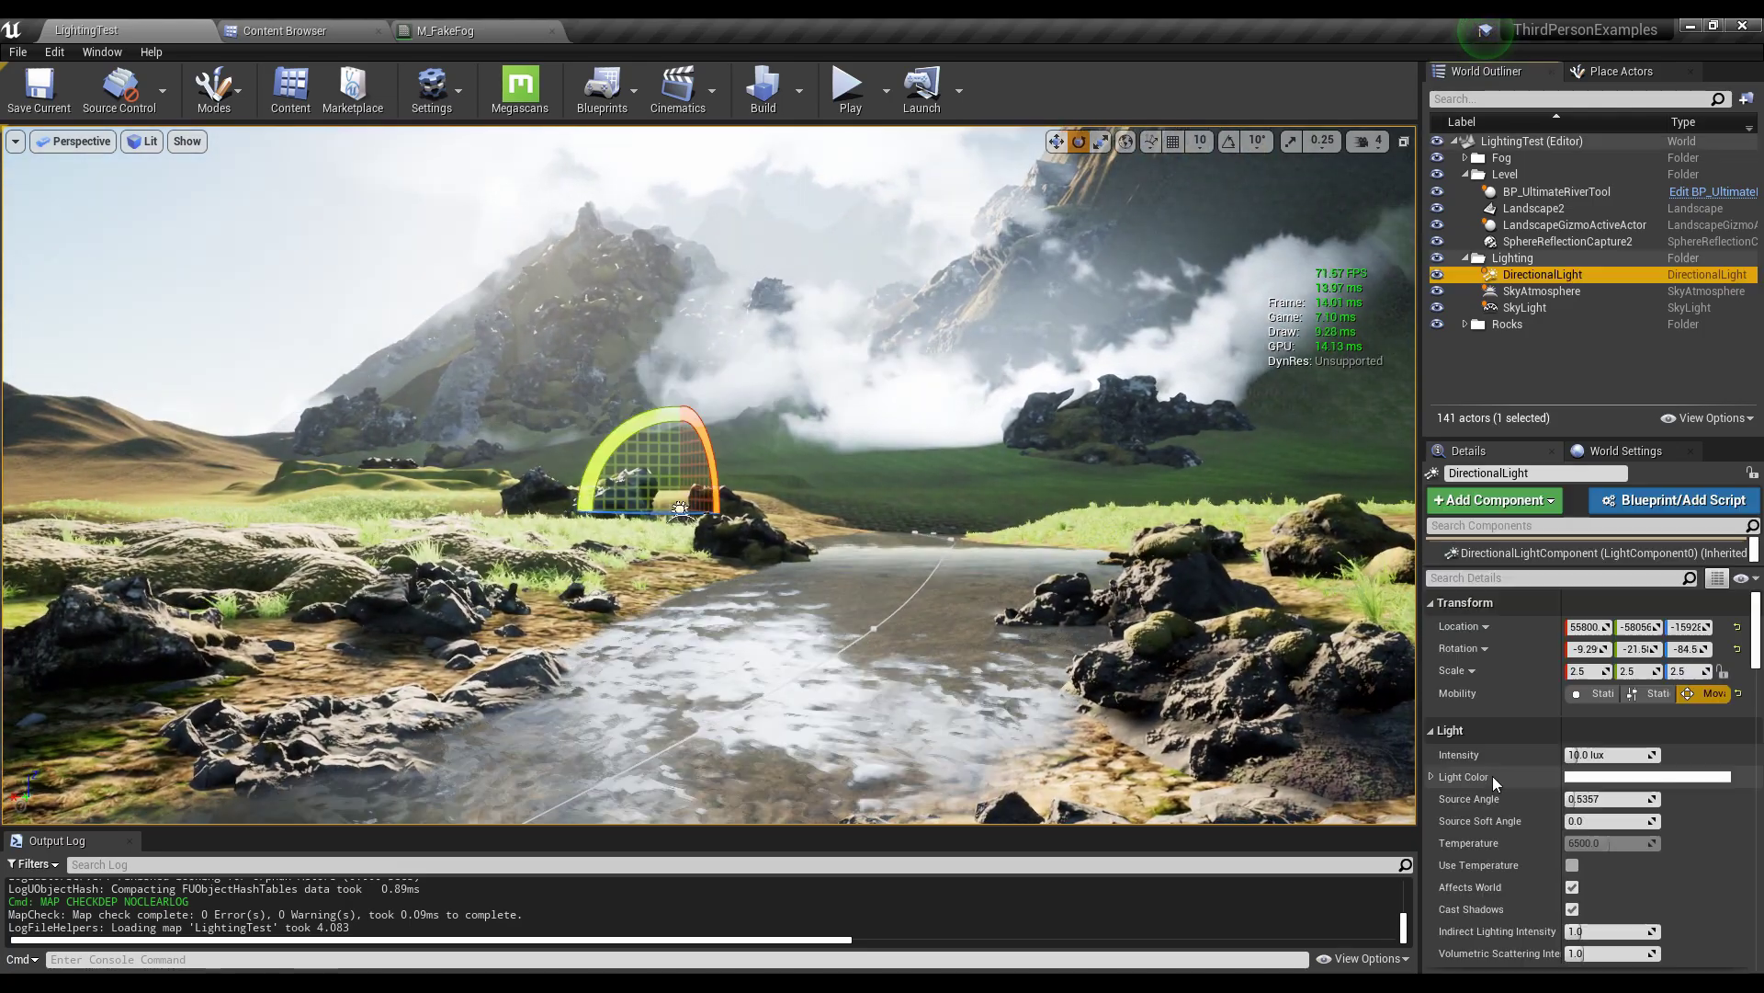
click(1621, 754)
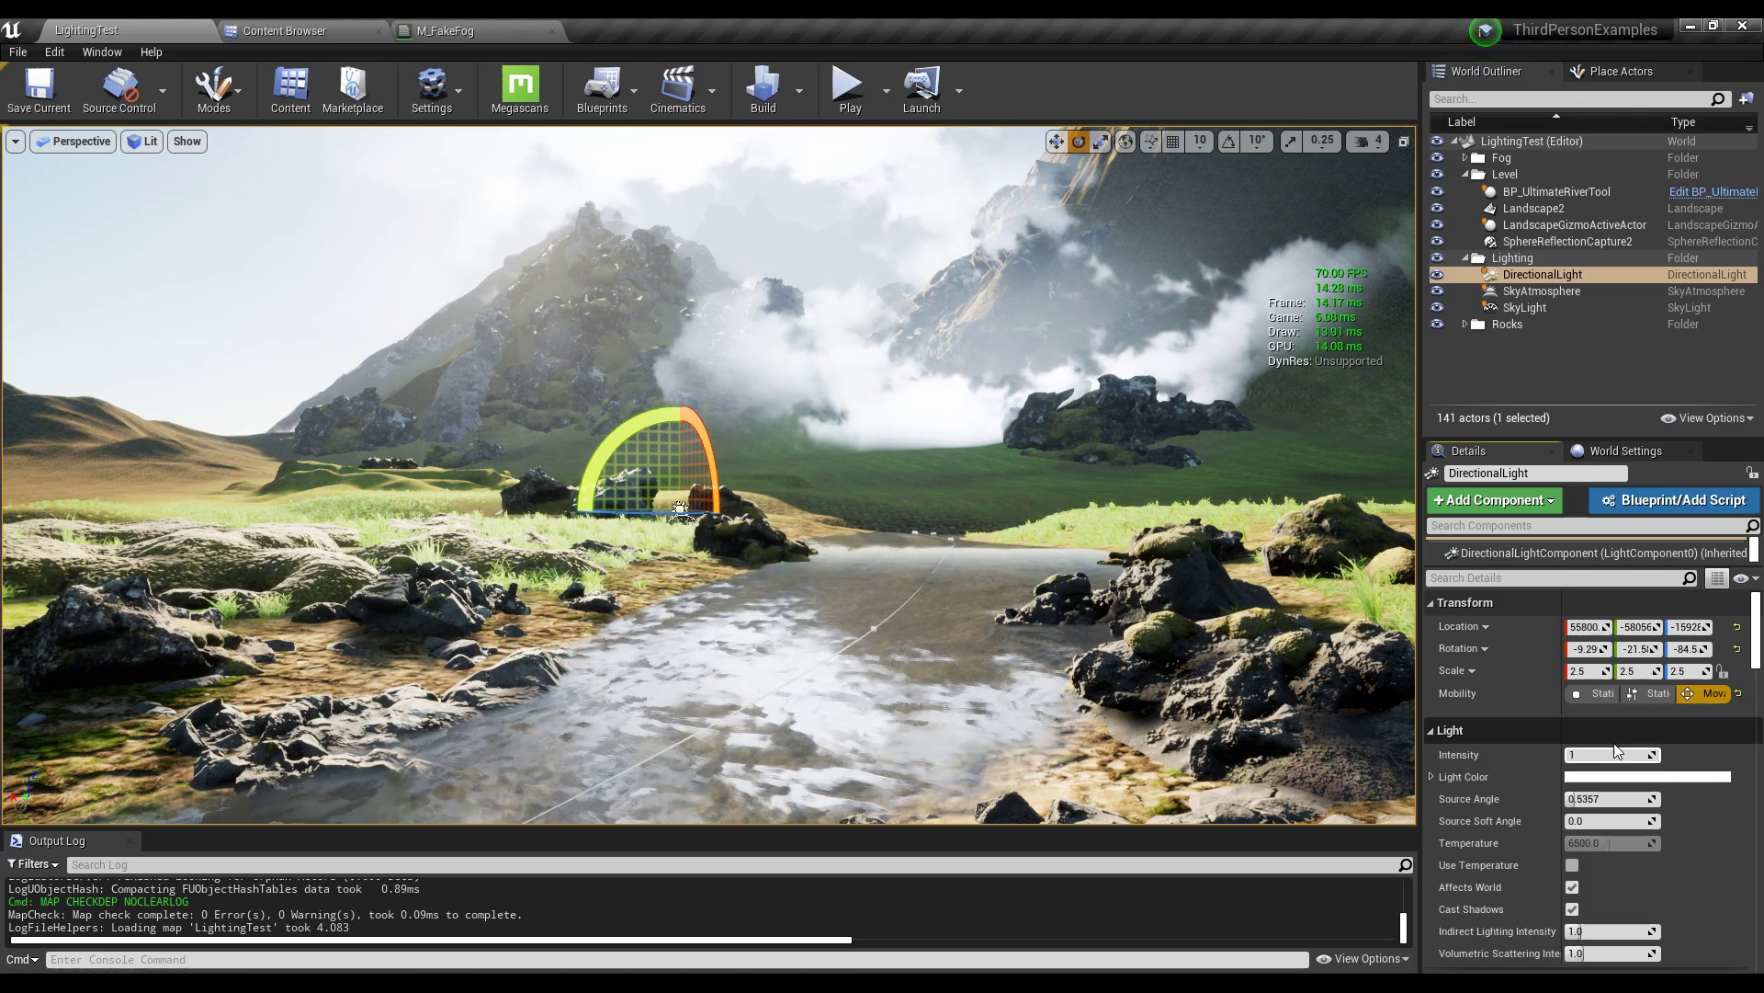
key(Return)
- Find the Post Process Volume actor and place it in the level above the river bank in front of the central mountain
click(1622, 70)
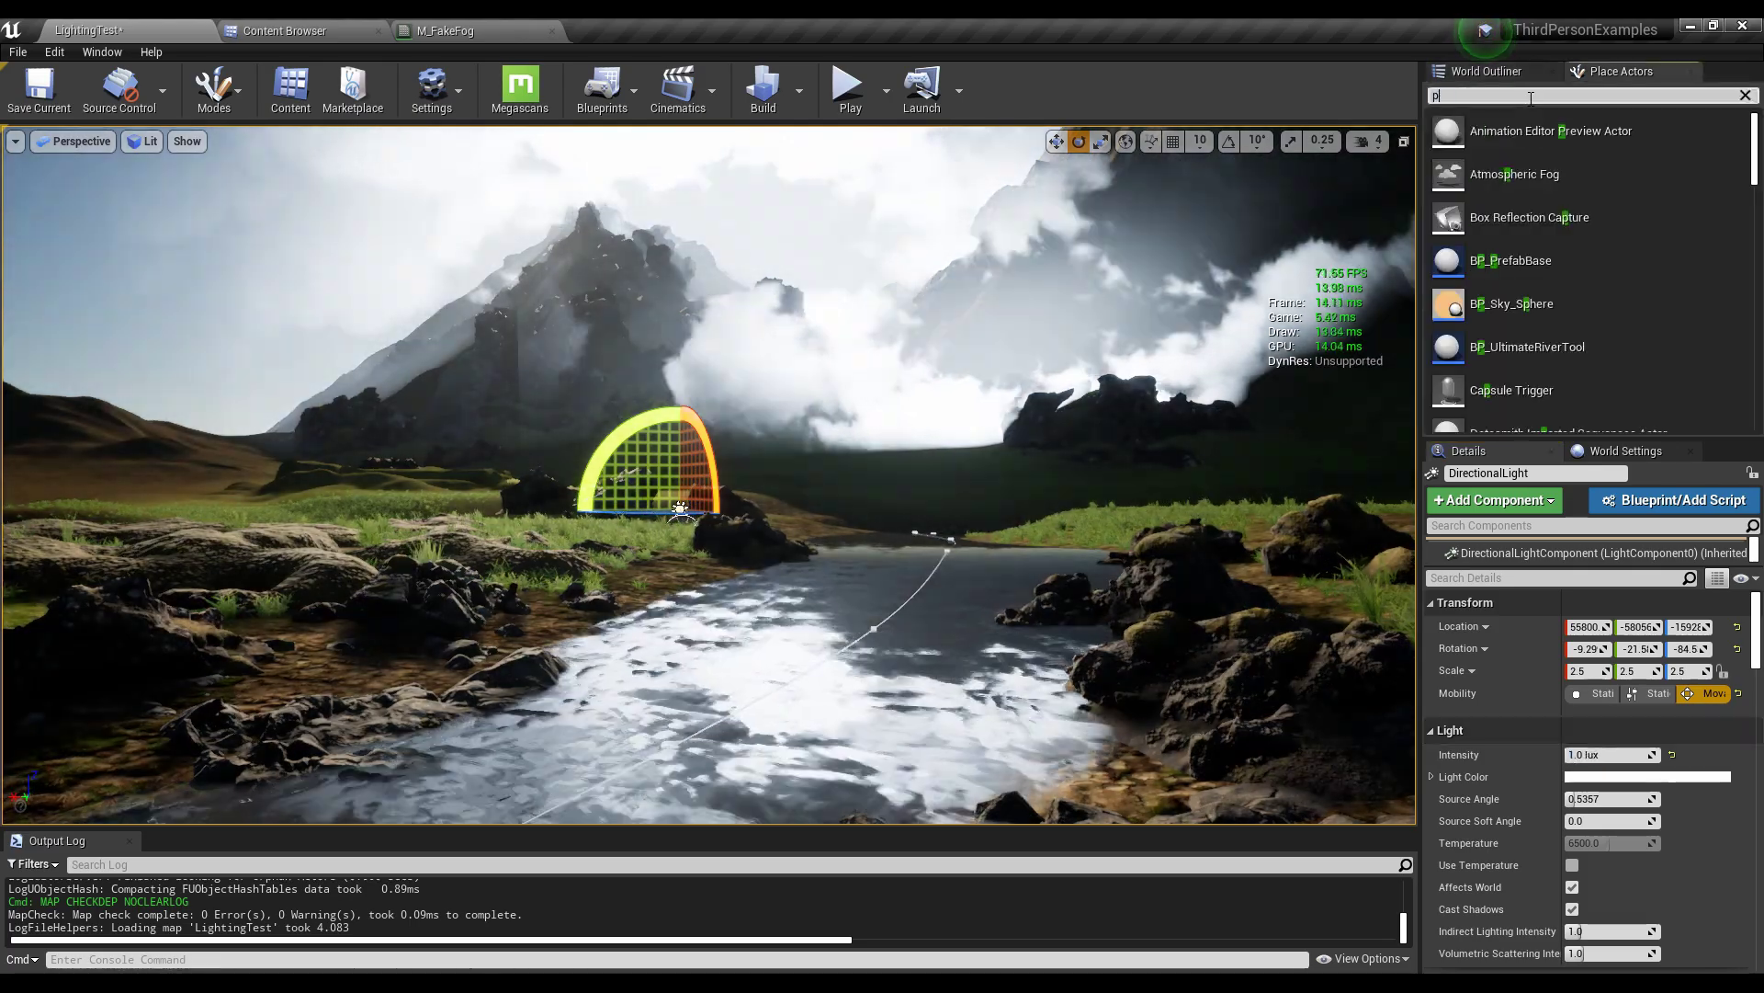
click(1531, 96)
text(post)
drag(1519, 118, 793, 587)
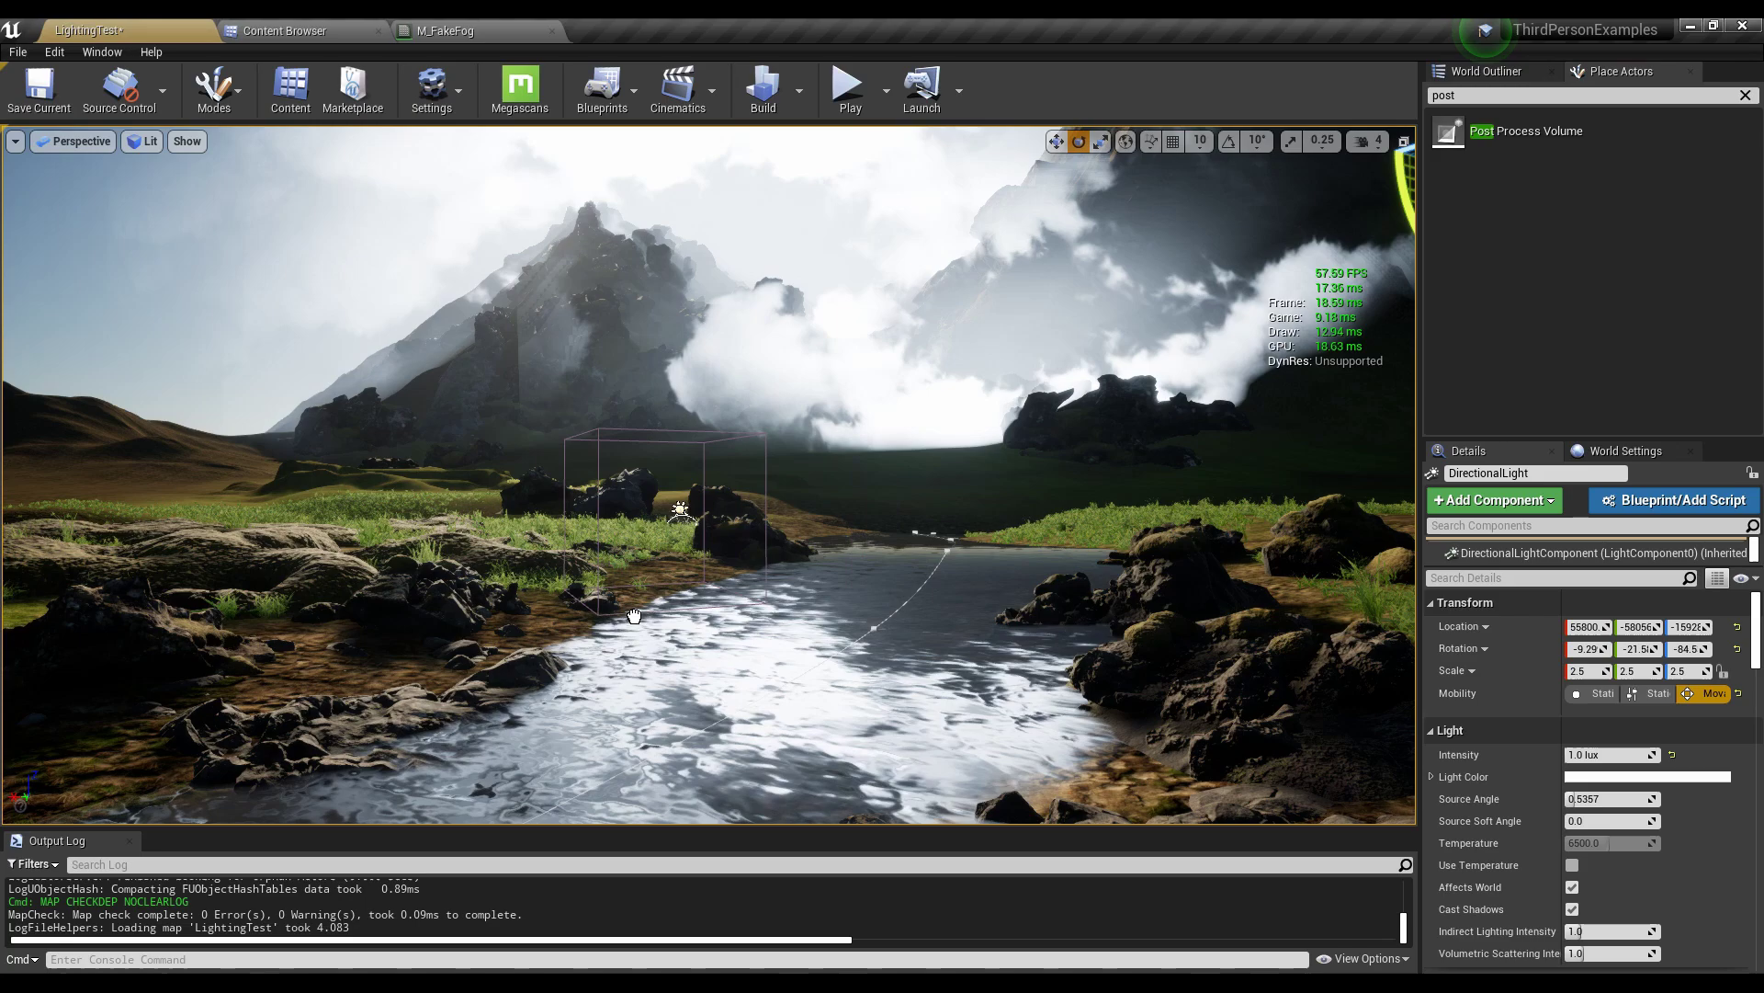
drag(635, 616, 680, 317)
click(1486, 72)
- Enable the PostProcessVolume's exposure Min Brightness and Max Brightness overrides and set Min Brightness to 1
drag(1755, 556, 1757, 597)
click(1455, 752)
click(1455, 775)
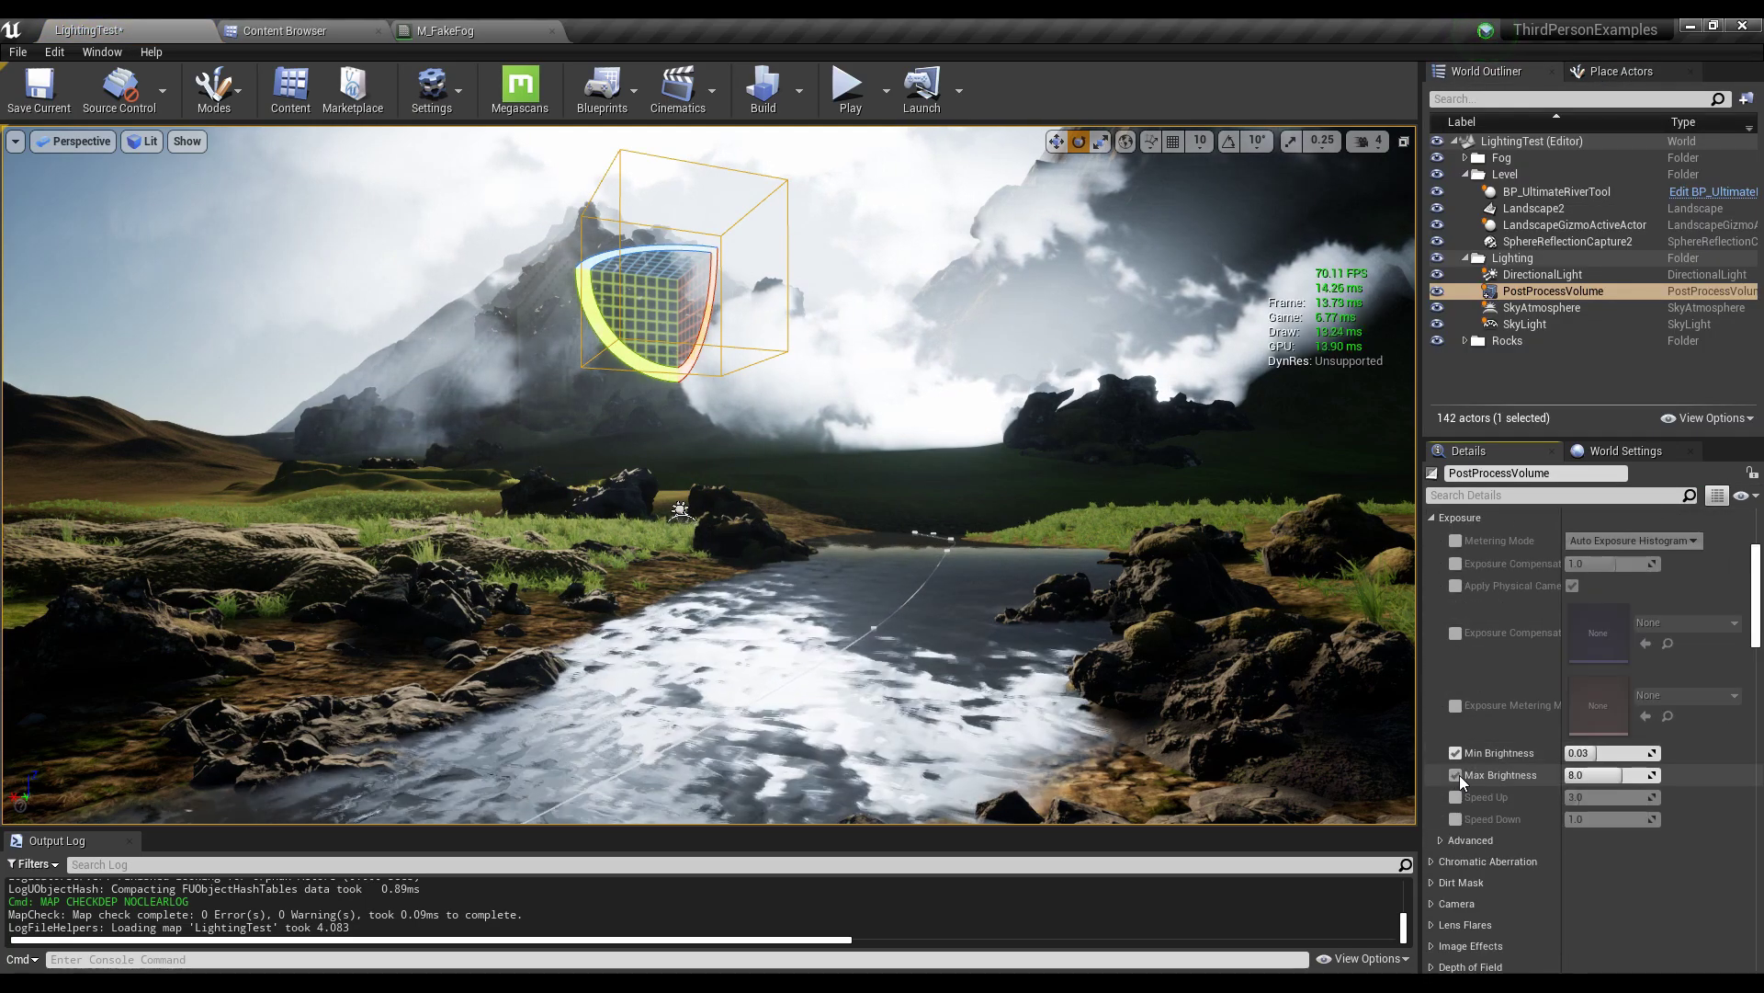
click(1610, 753)
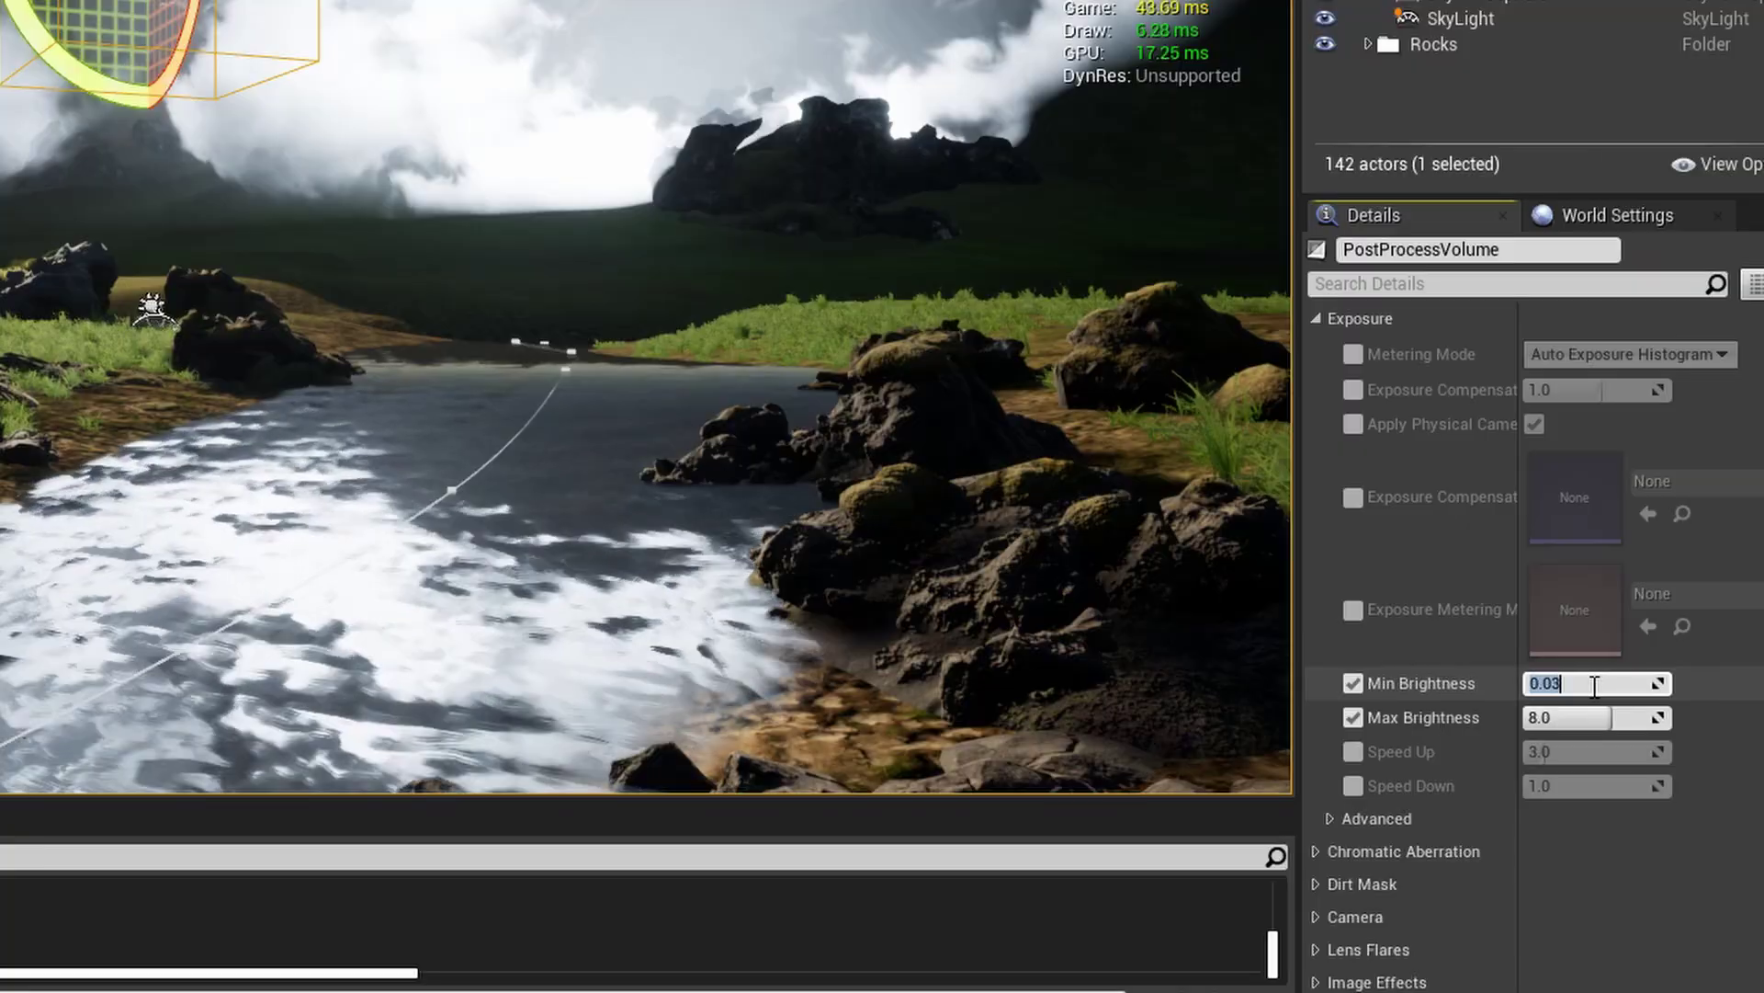
text(.4)
key(Tab)
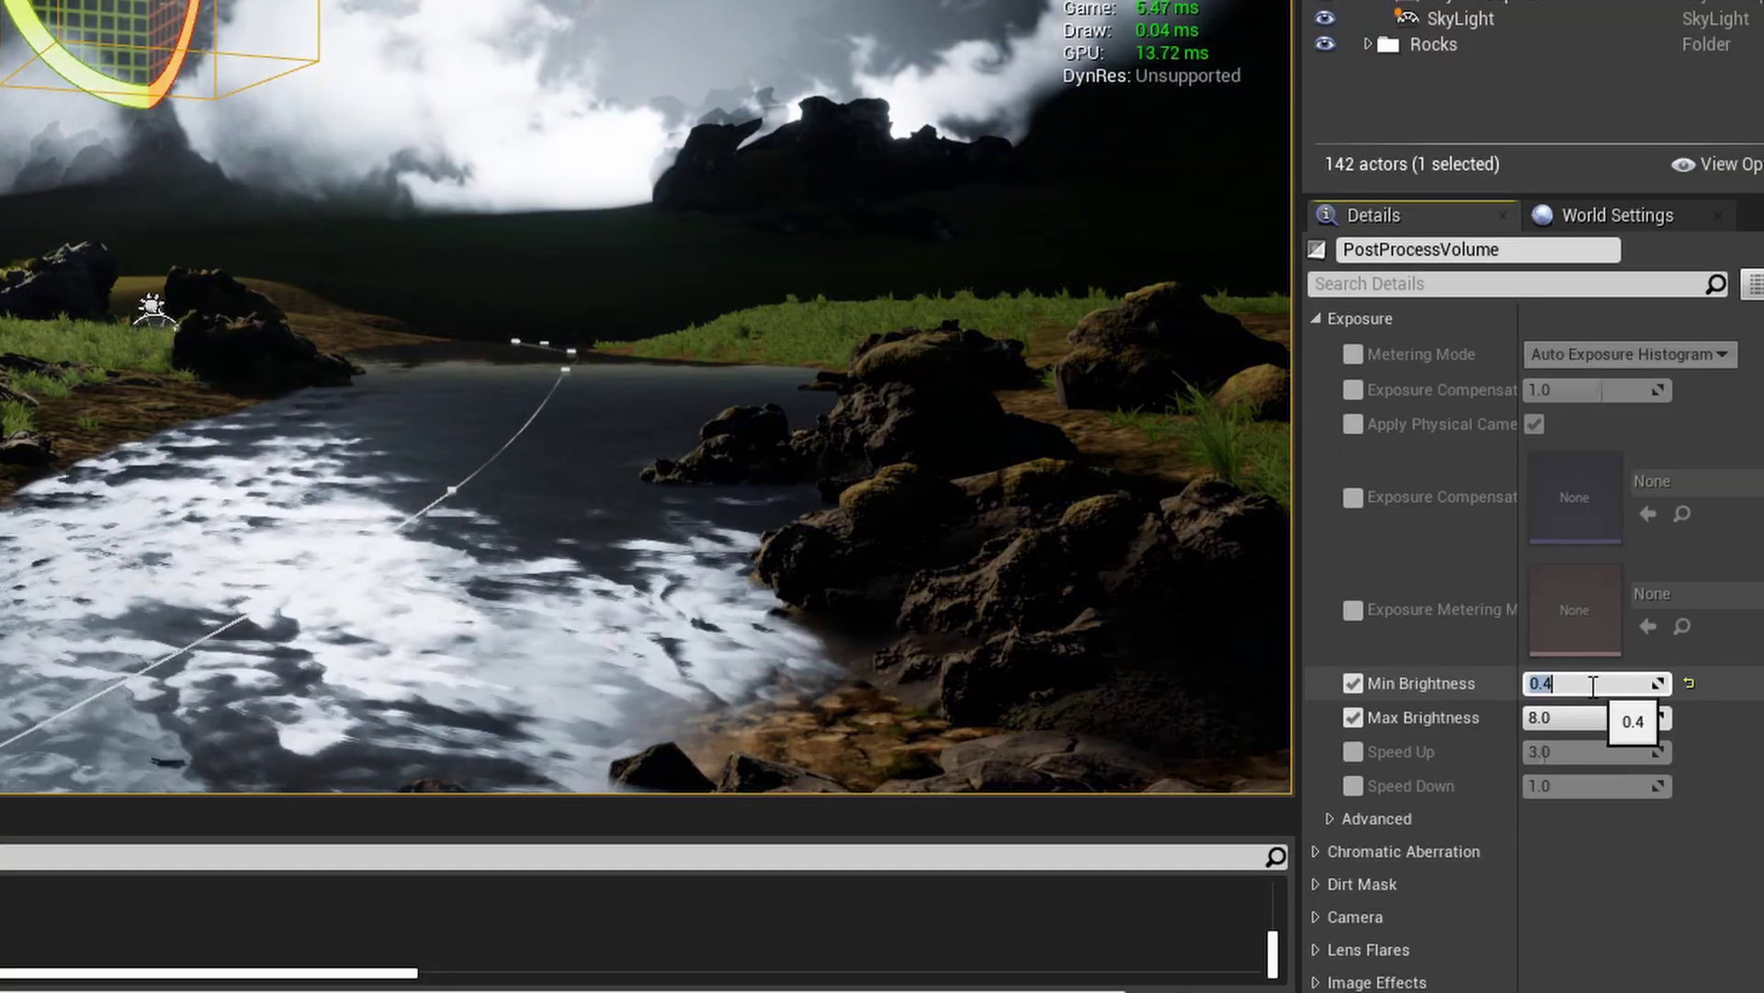
text(1)
key(Return)
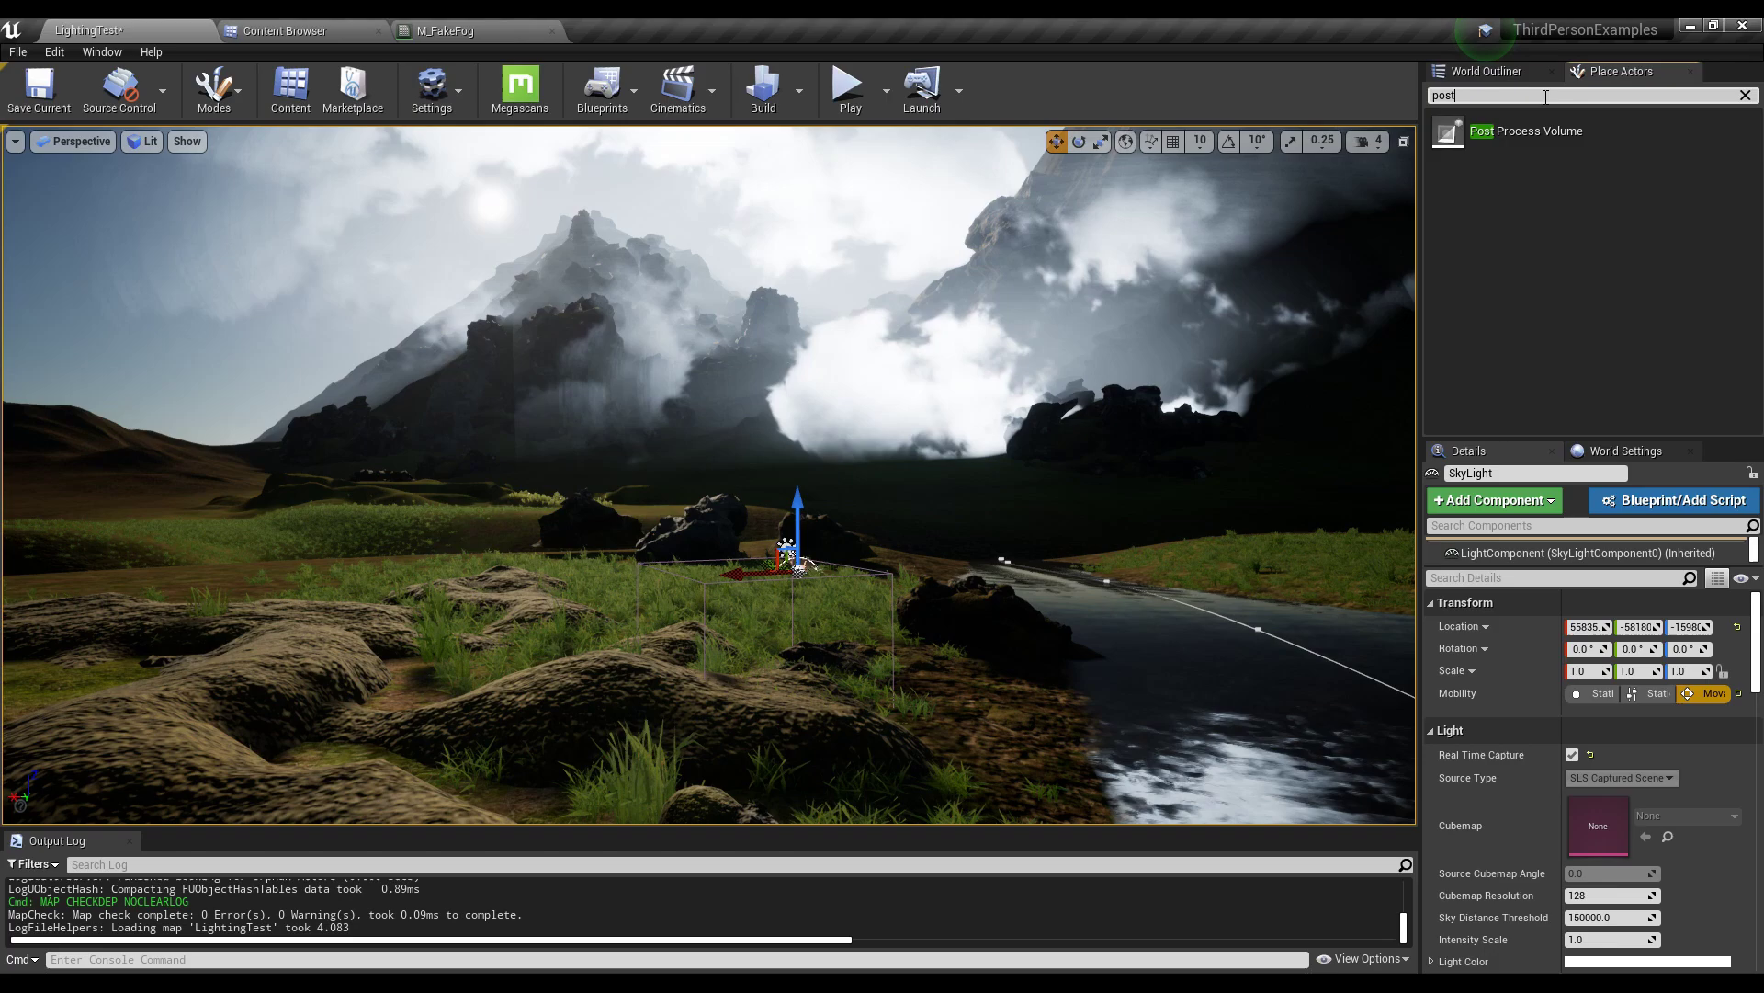
- Place an Exponential Height Fog actor on the grassy bank and move it into the Lighting folder
text(og)
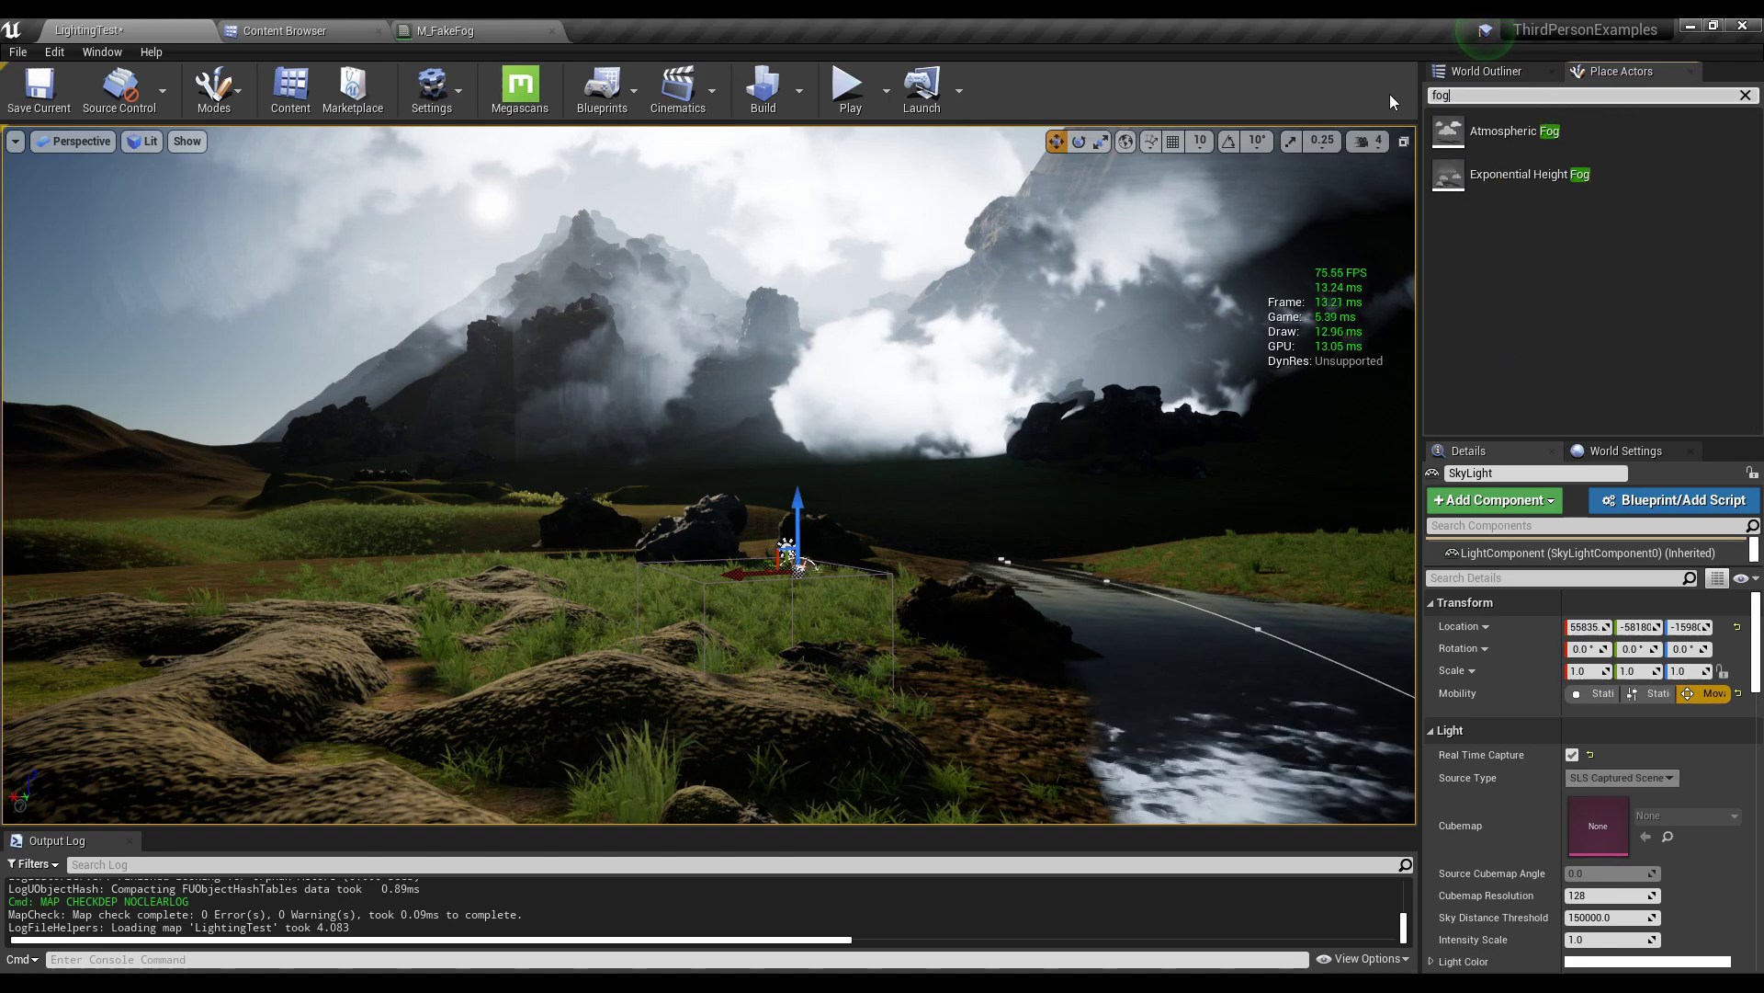
drag(1507, 175, 760, 622)
right_drag(760, 622, 816, 636)
drag(1544, 357, 1518, 296)
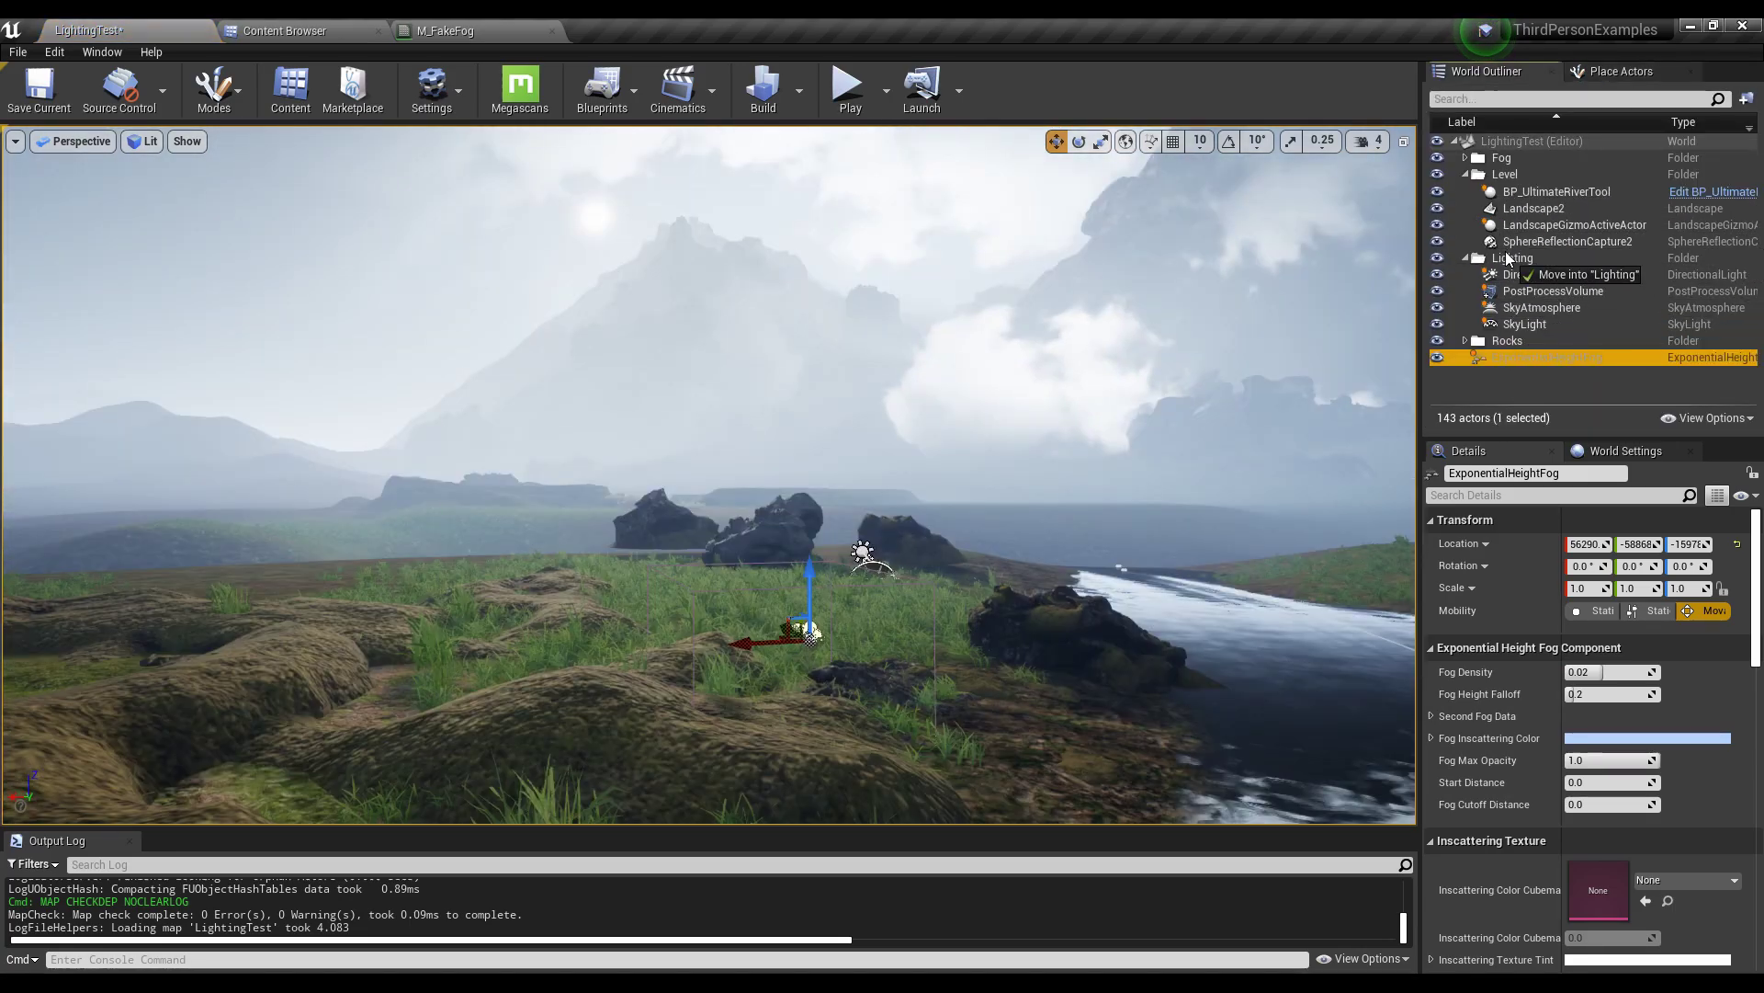
drag(1508, 267, 1507, 267)
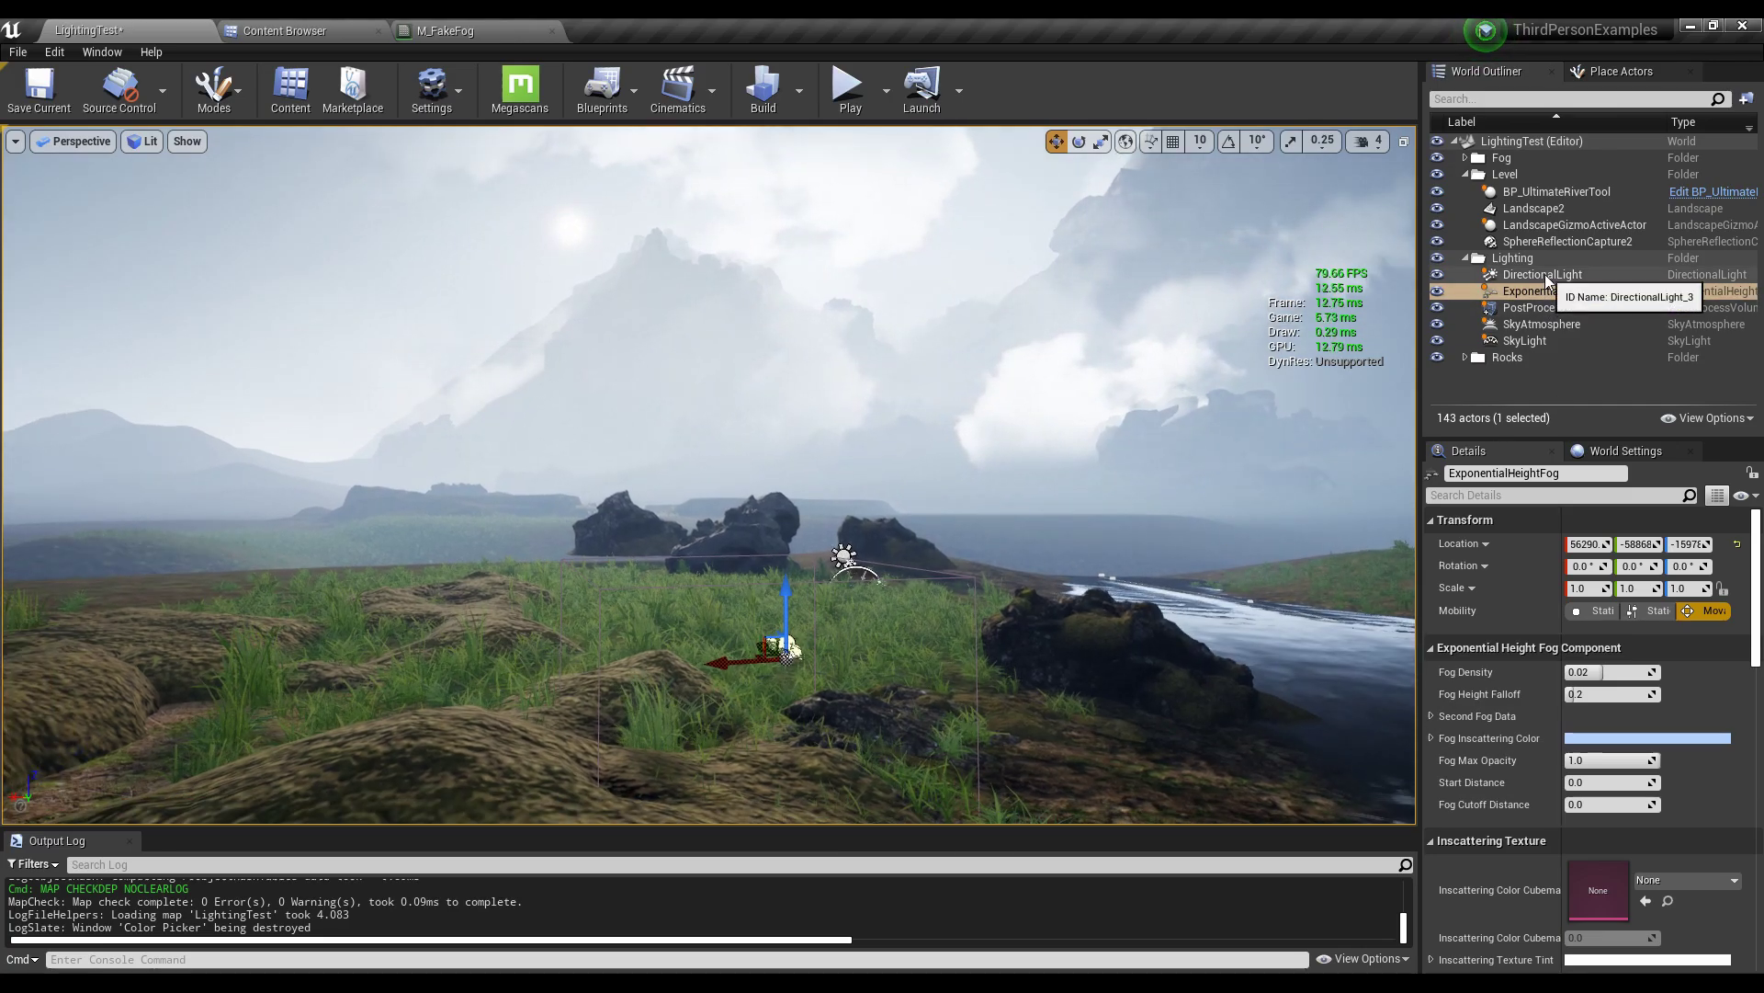
- Rotate the DirectionalLight to a pitch of about 15 degrees so the sun drops below the horizon
click(1546, 274)
key(e)
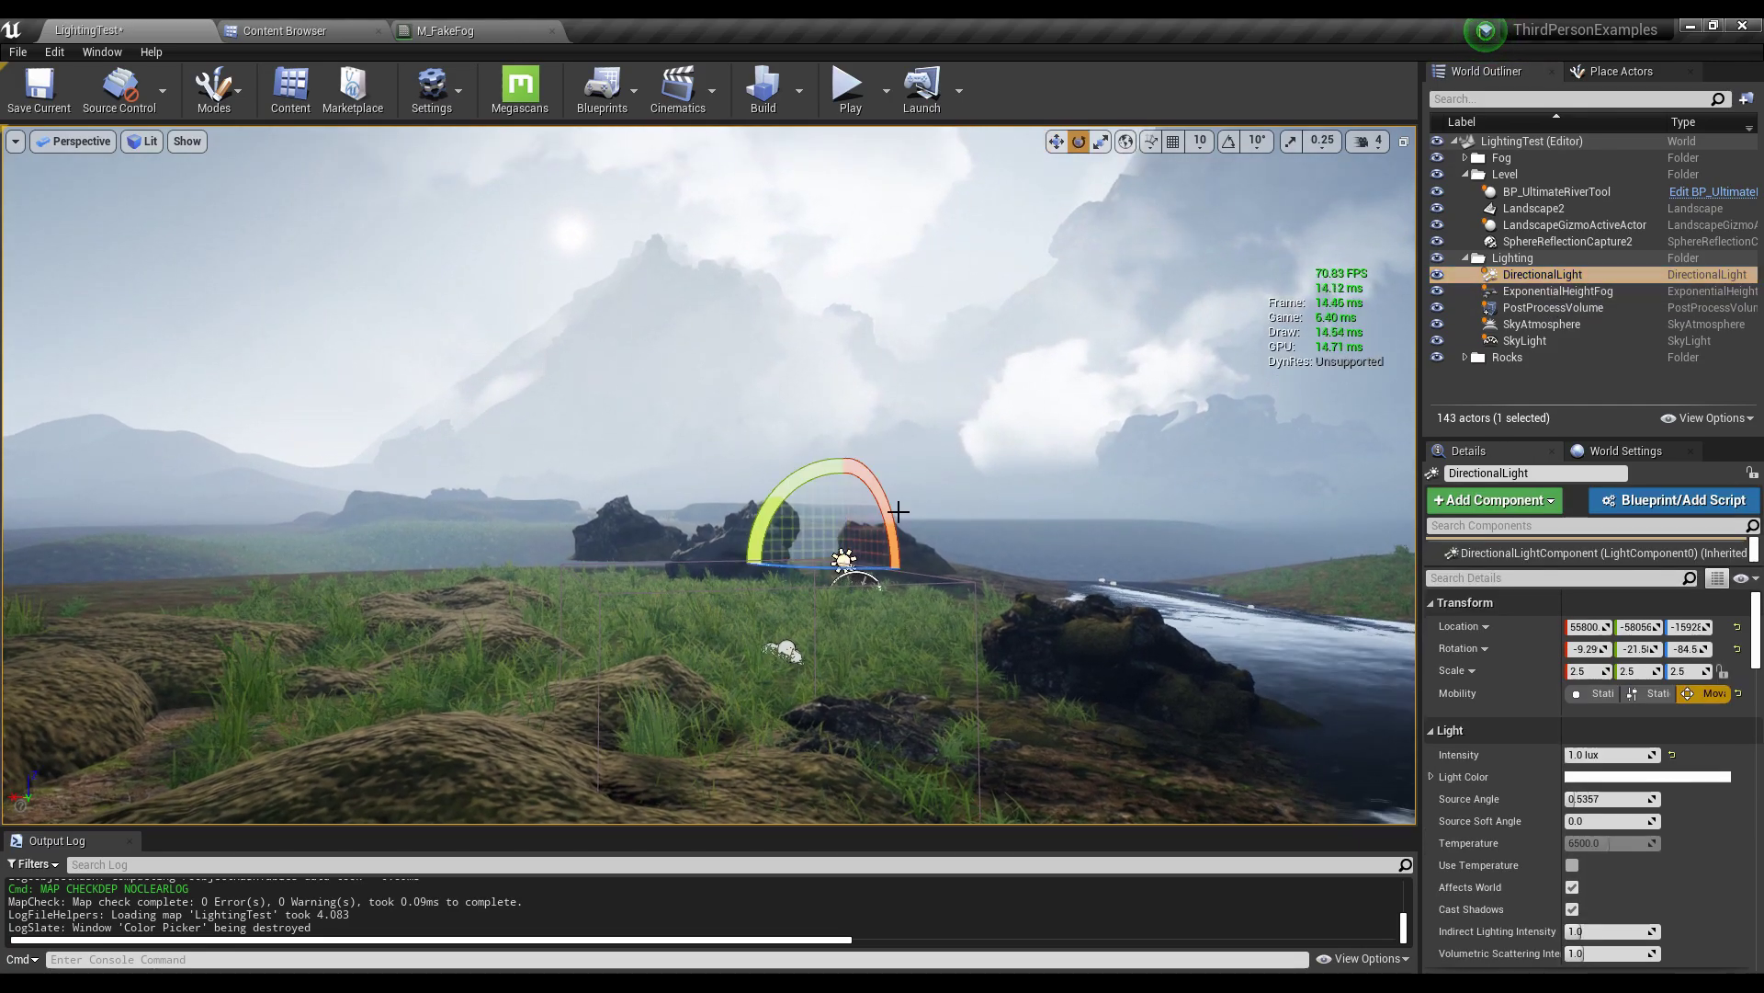
drag(841, 457, 815, 475)
right_drag(815, 475, 1711, 467)
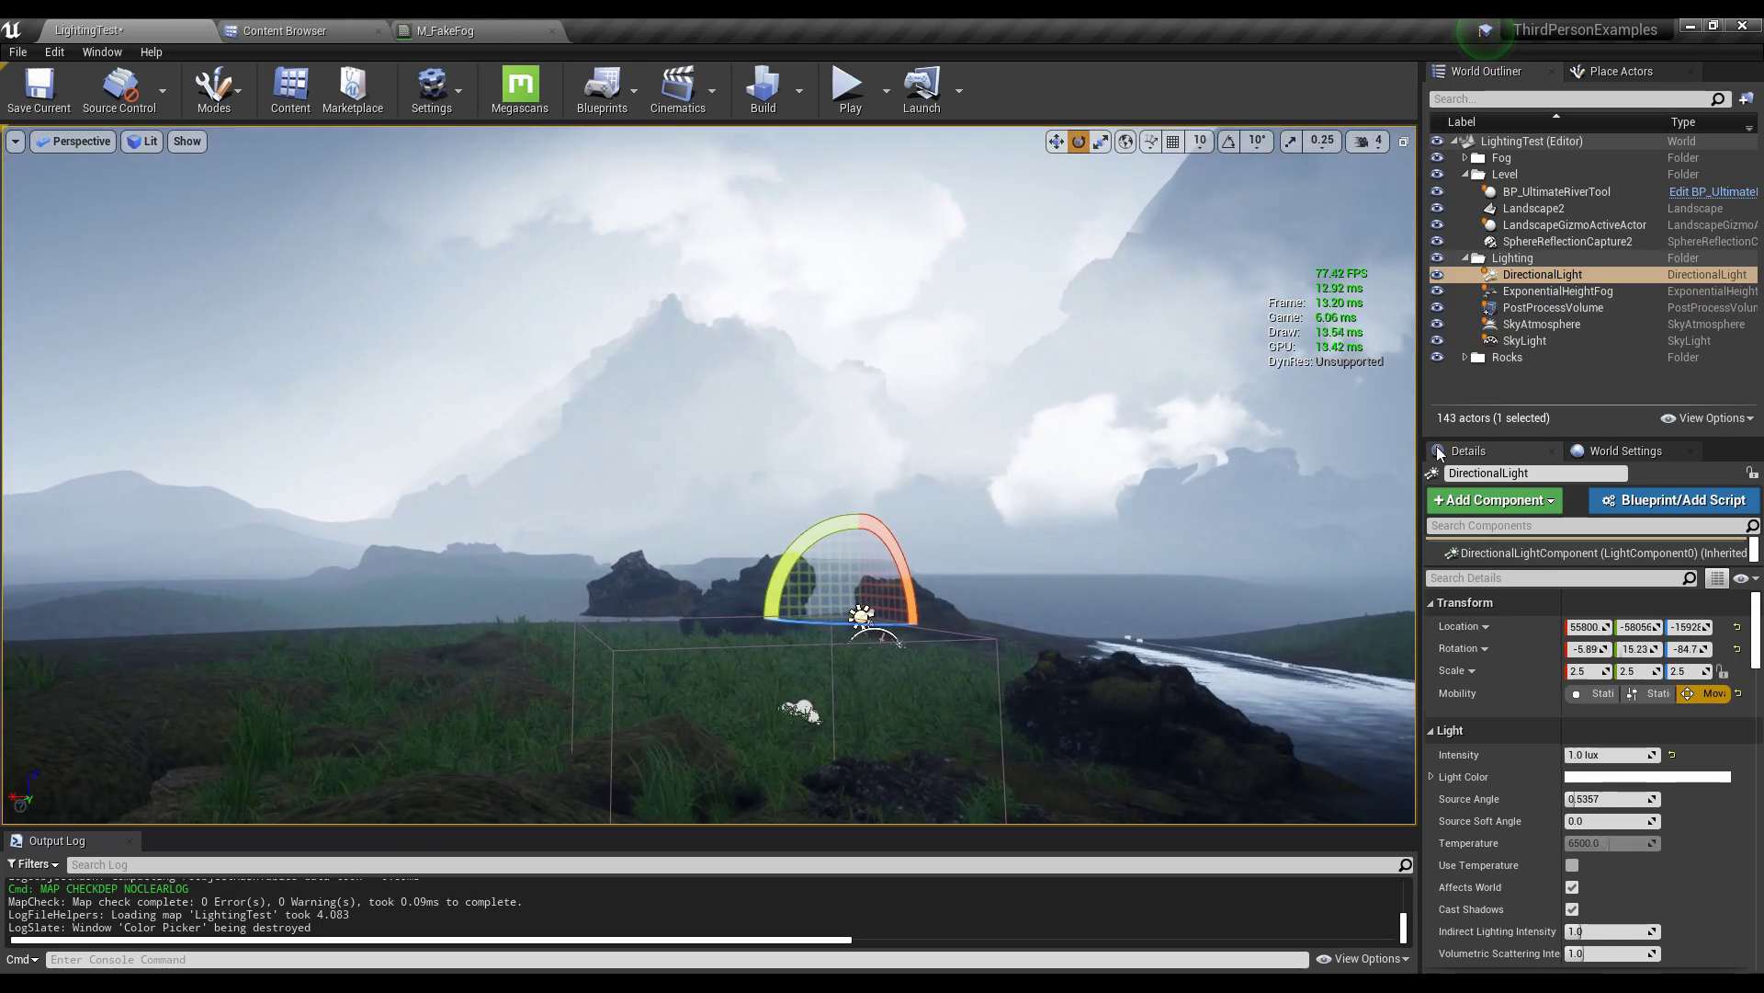
- Set the ExponentialHeightFog's Fog Inscattering Color to black
click(1540, 290)
click(1620, 737)
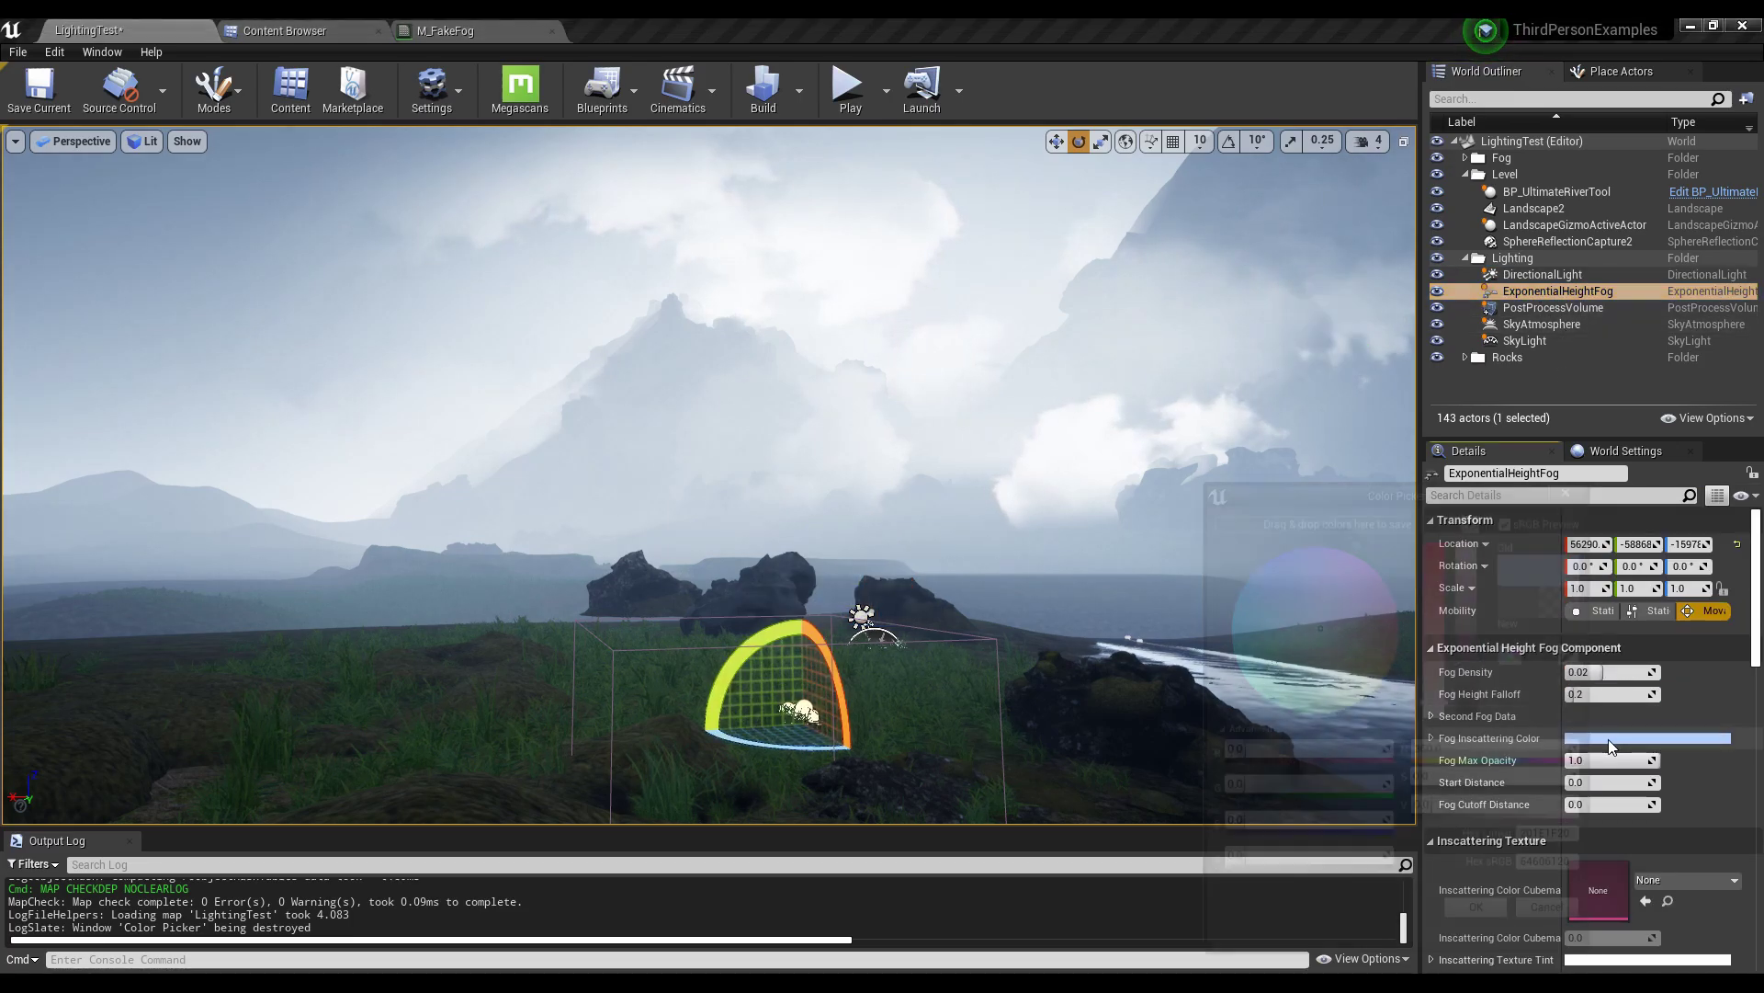
drag(1480, 560, 1478, 726)
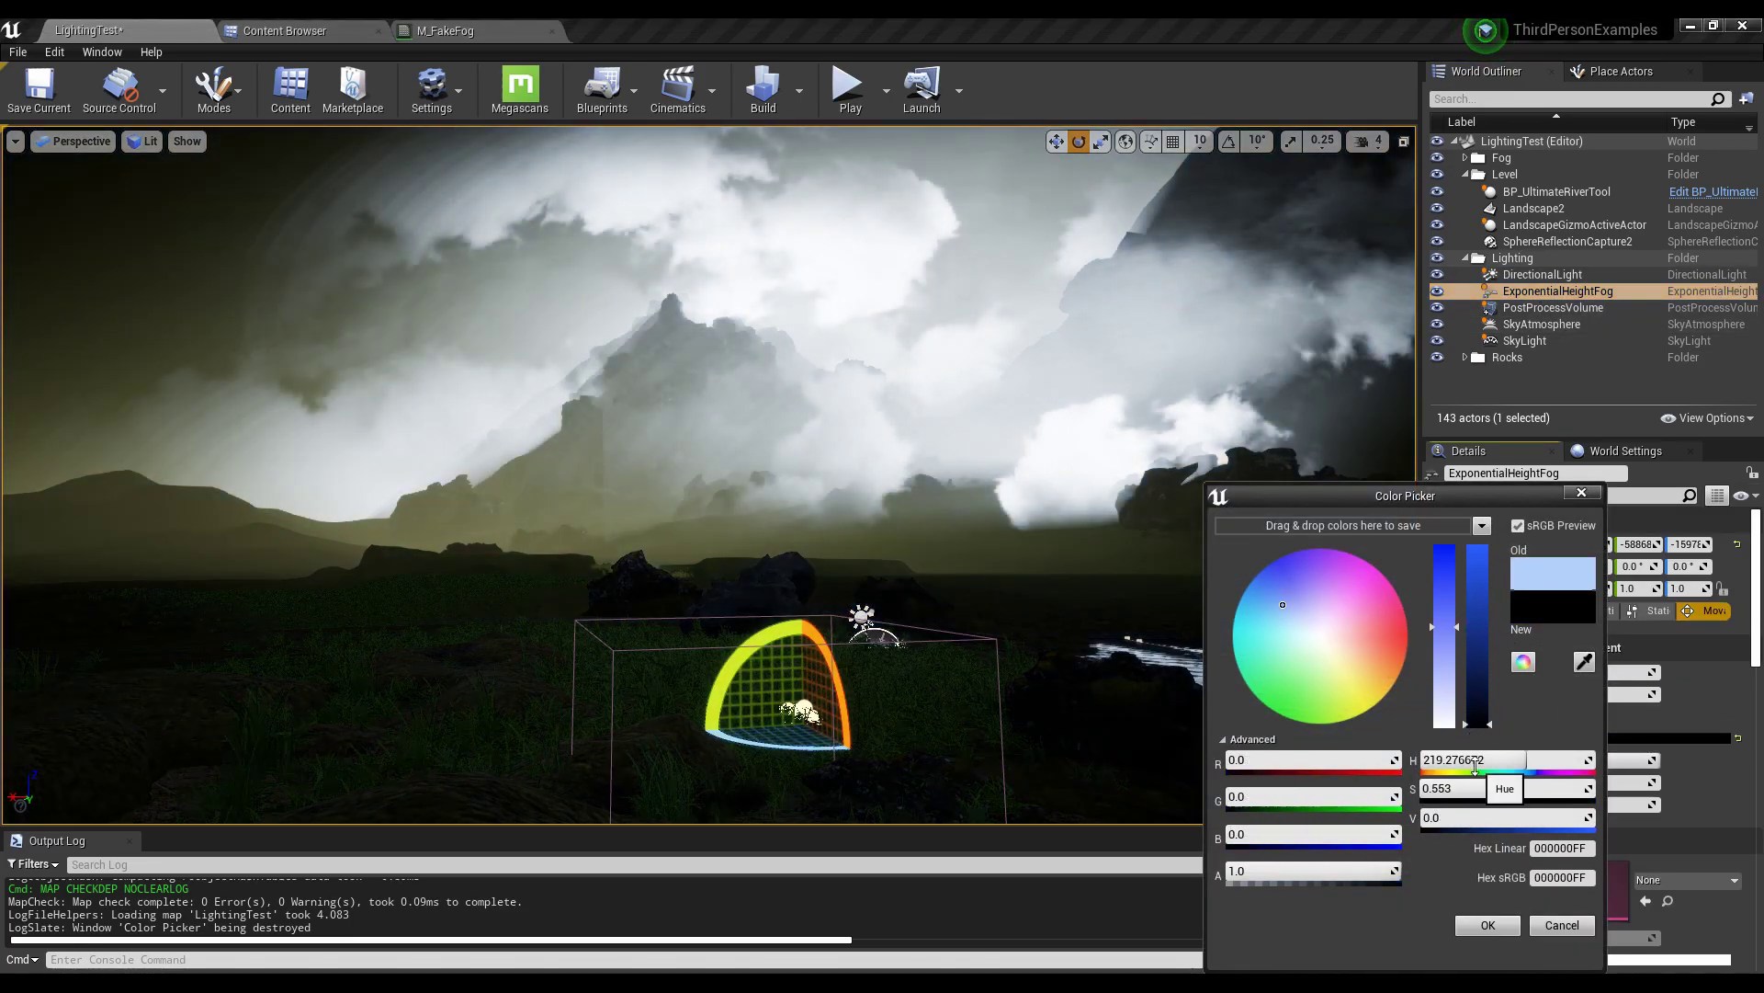
click(1487, 924)
- Set the ExponentialHeightFog's Directional Inscattering Color to black and hide the Fog folder's actors
scroll(1515, 717, down, 8)
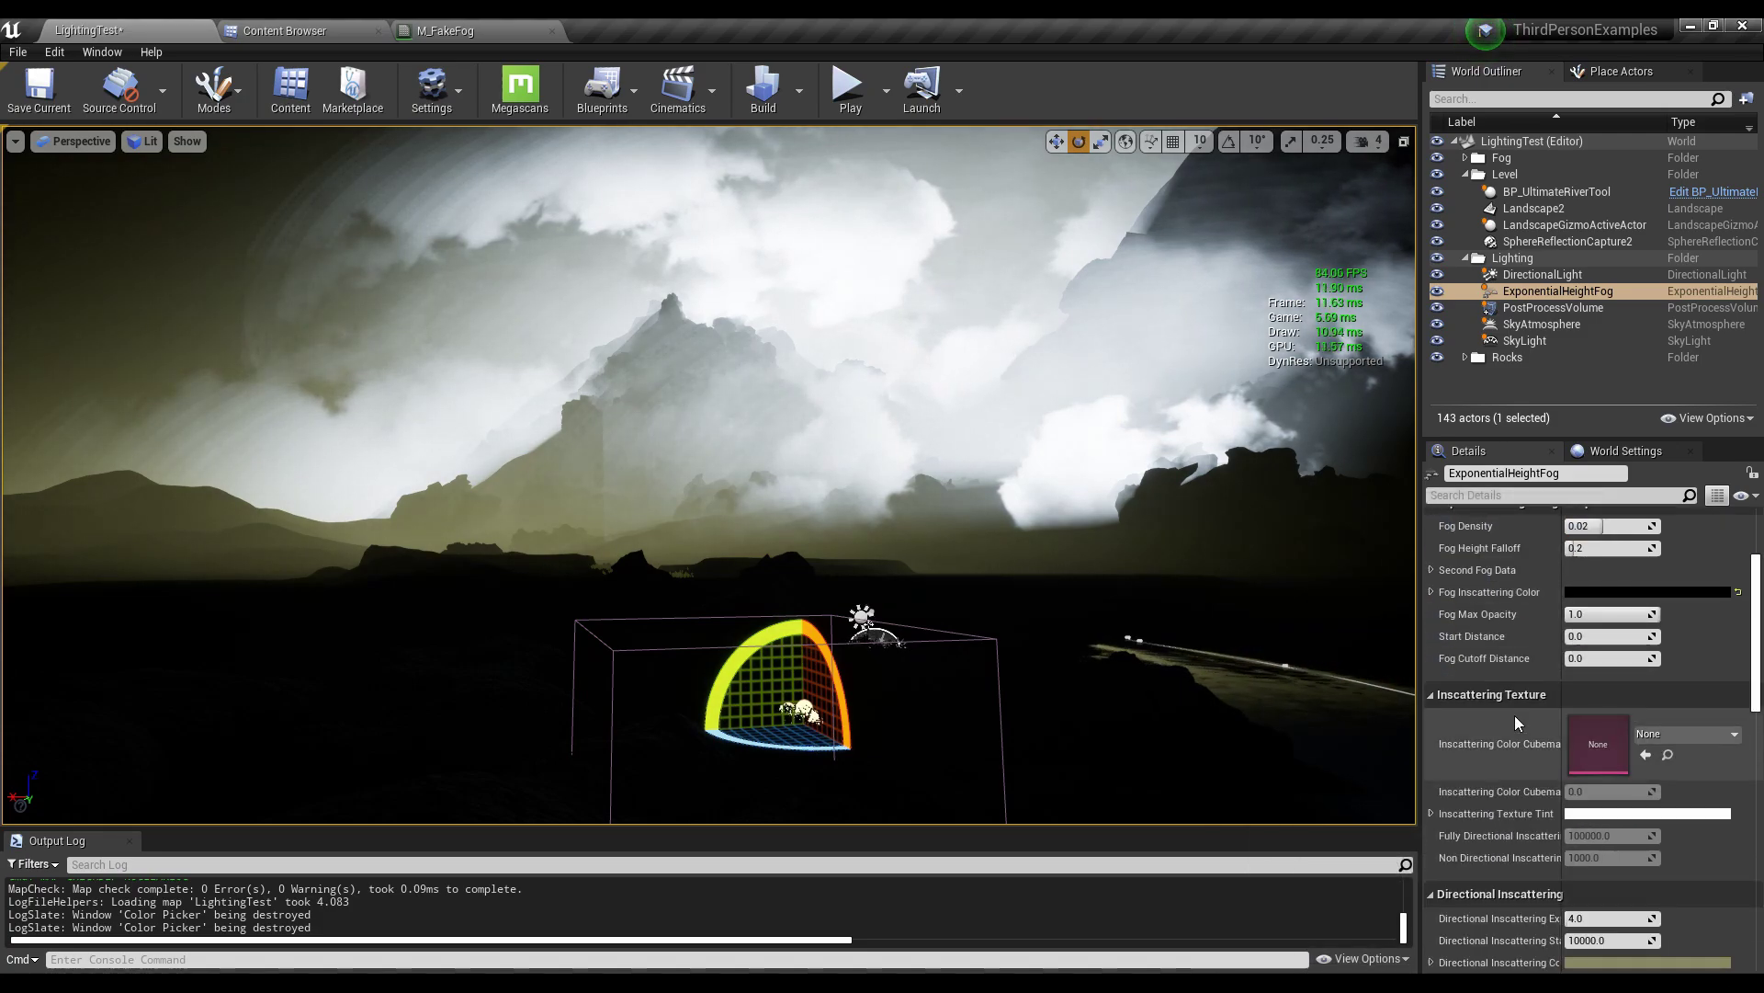
click(1577, 730)
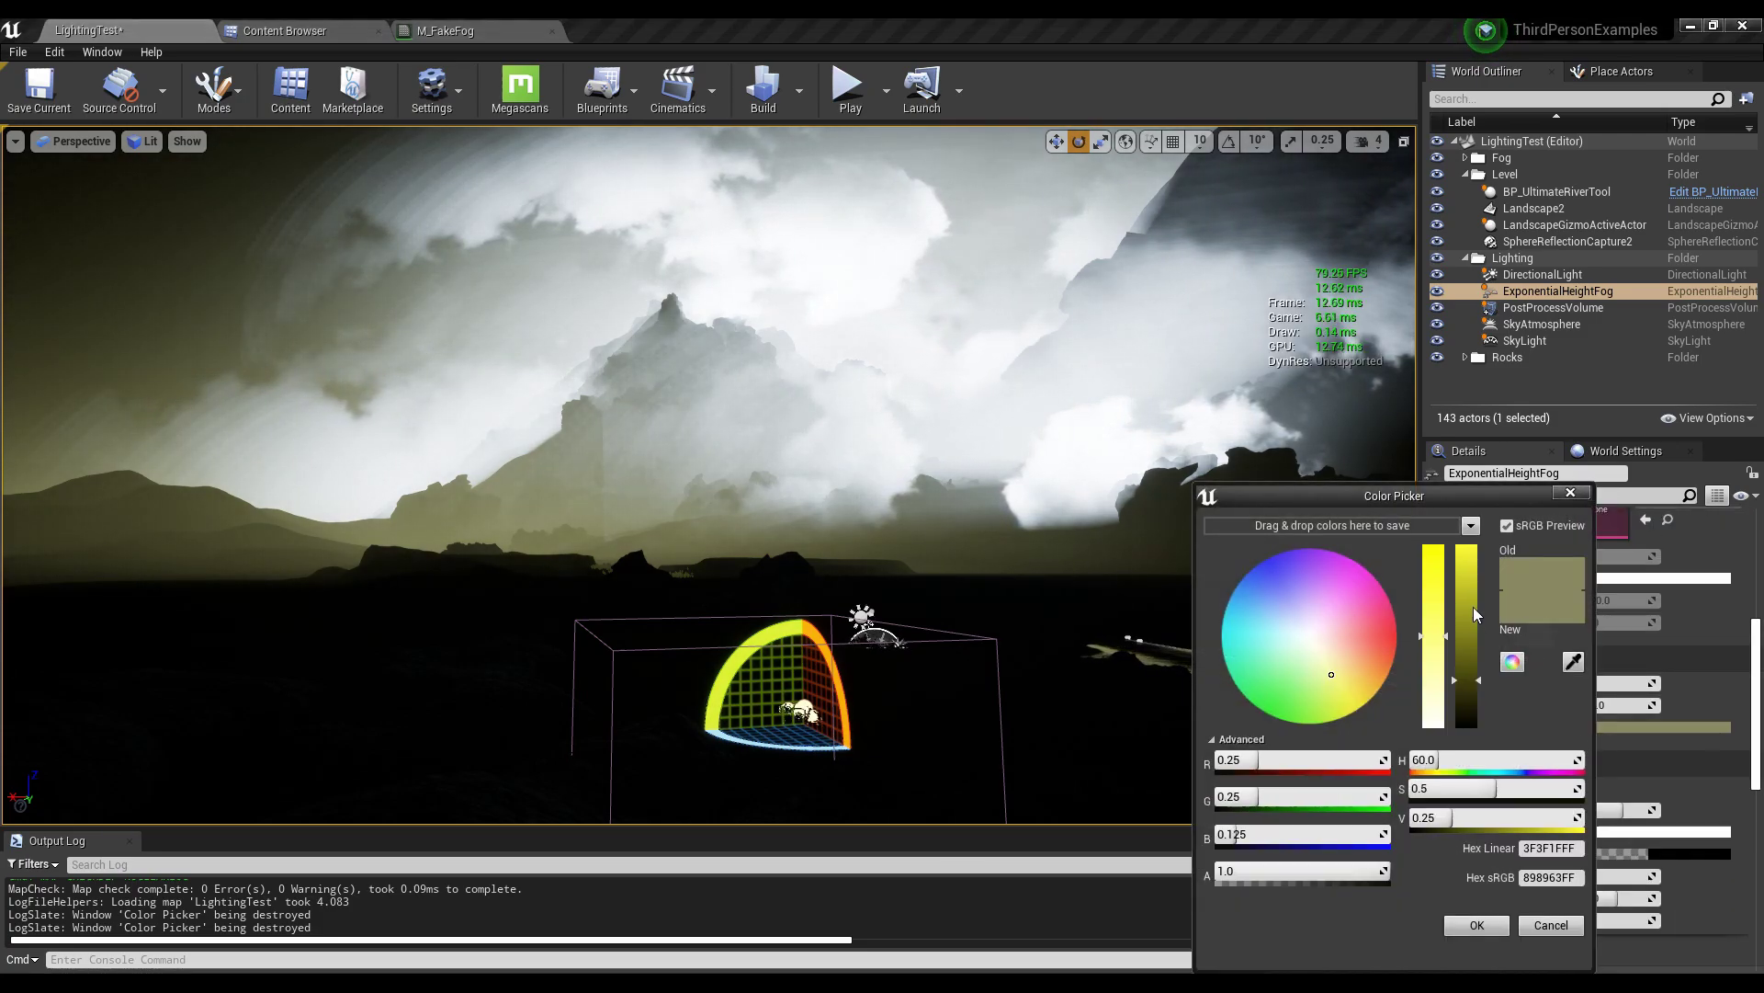
drag(1464, 704, 1464, 748)
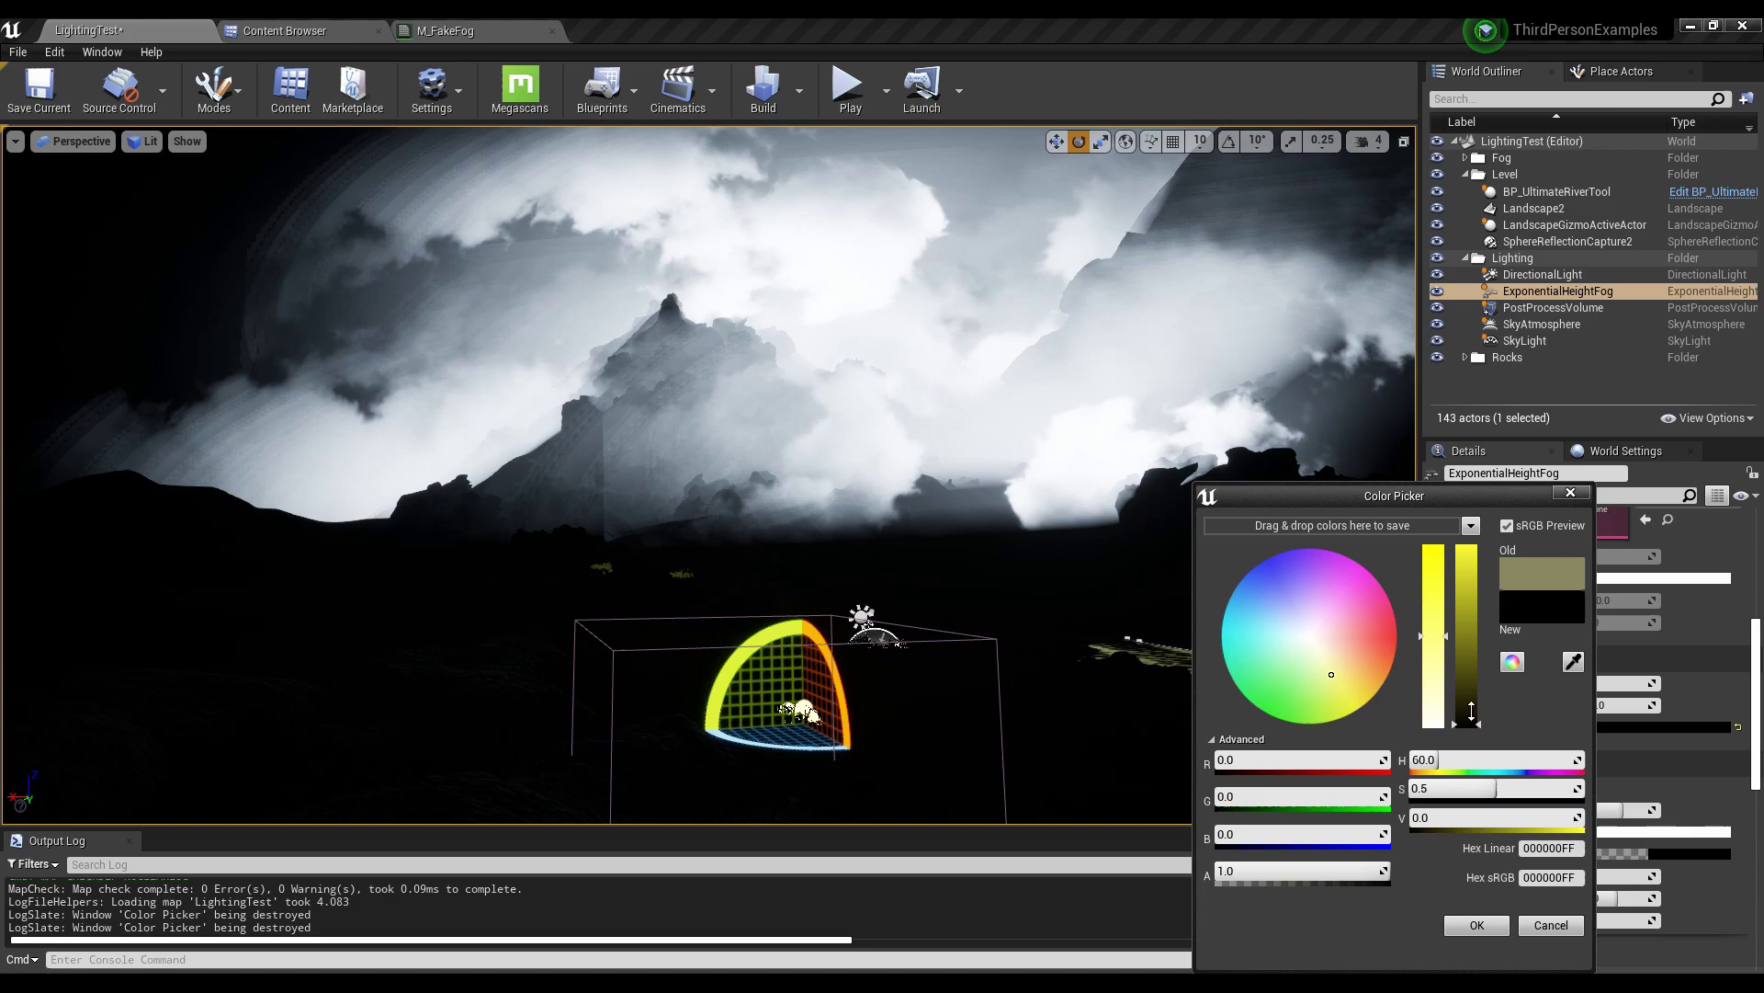
click(1477, 926)
click(1438, 160)
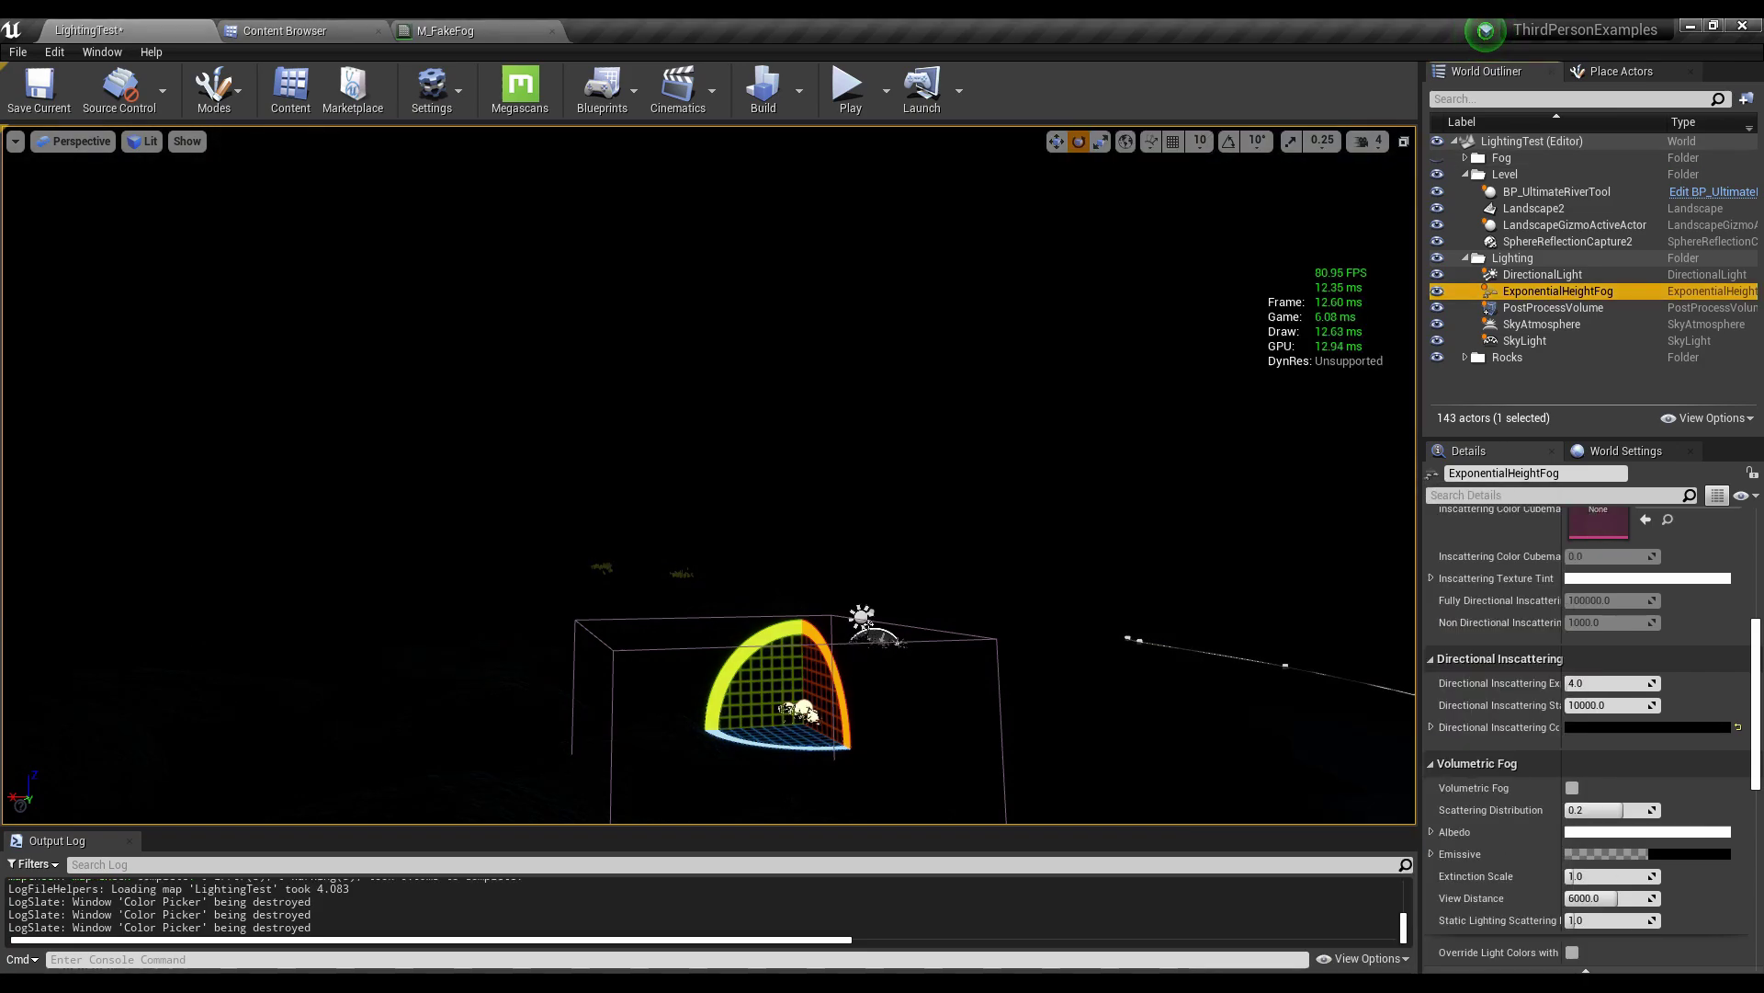
- Rotate the DirectionalLight to test the scene's darkness with both fog inscattering colors set to black
mouse_move(709, 474)
right_down()
mouse_move(763, 476)
mouse_move(754, 588)
mouse_move(708, 473)
right_up()
key(w)
click(1521, 275)
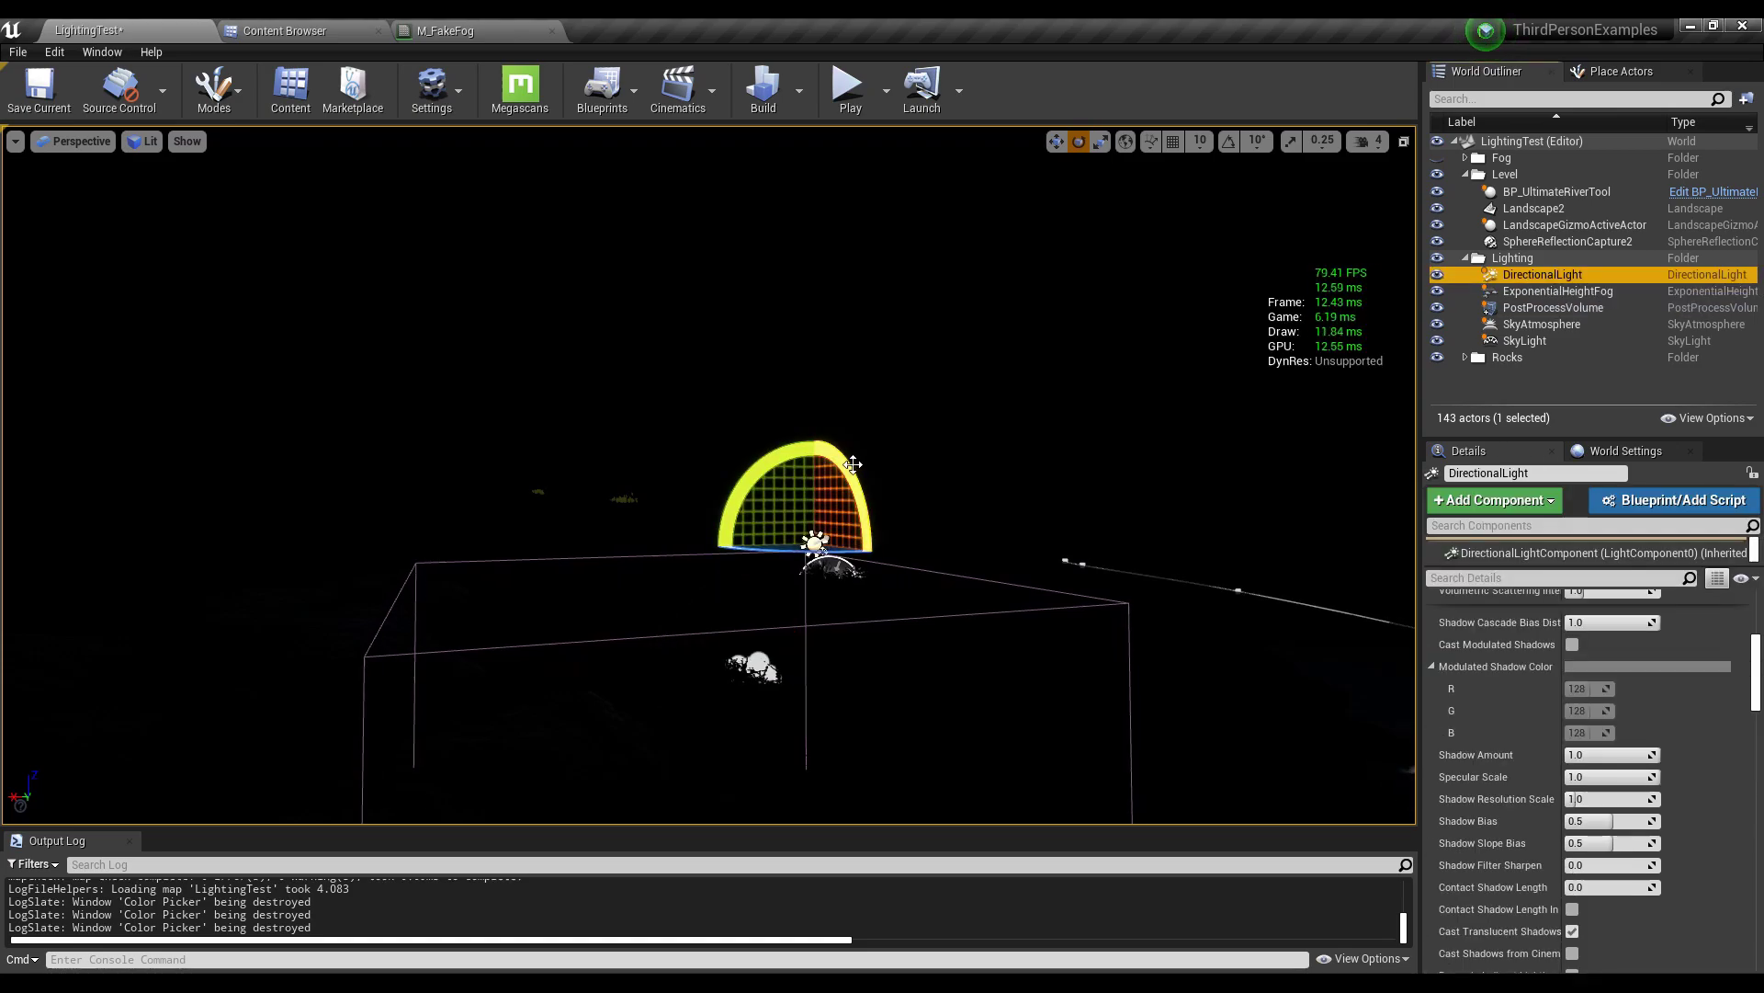
drag(853, 464, 824, 424)
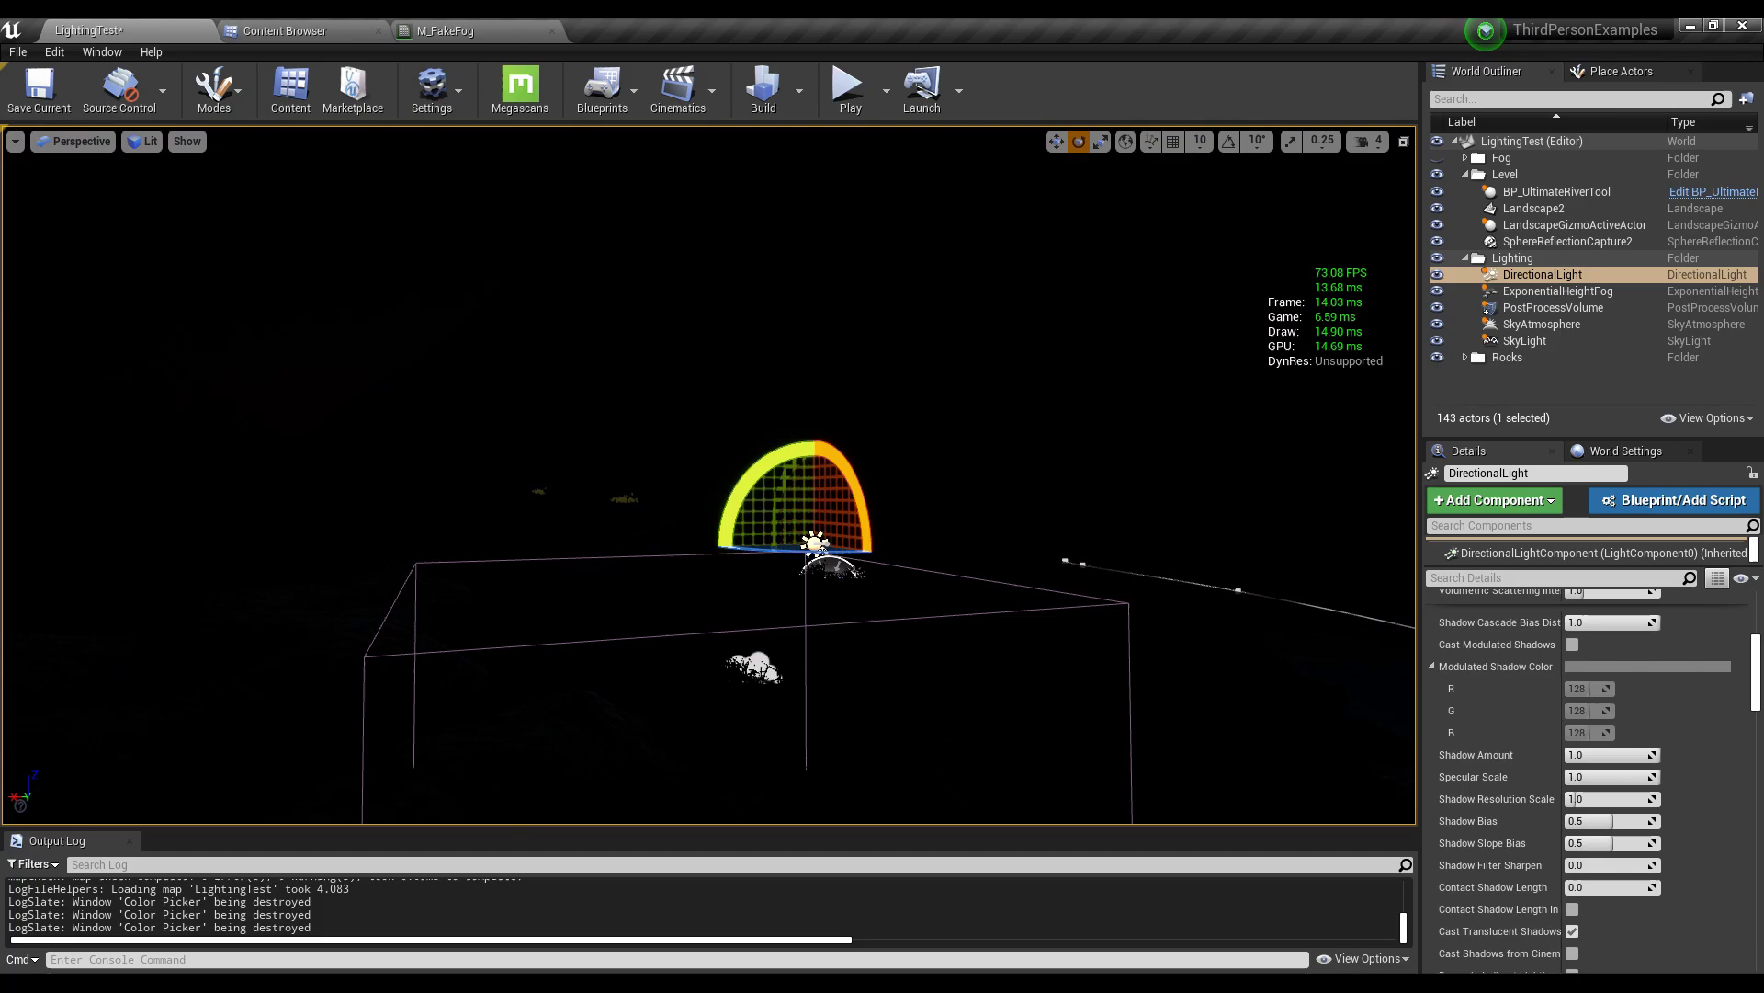
- Set the ExponentialHeightFog's Directional Inscattering Color to a dark grey with a value of about 0.078
click(1548, 290)
click(1608, 730)
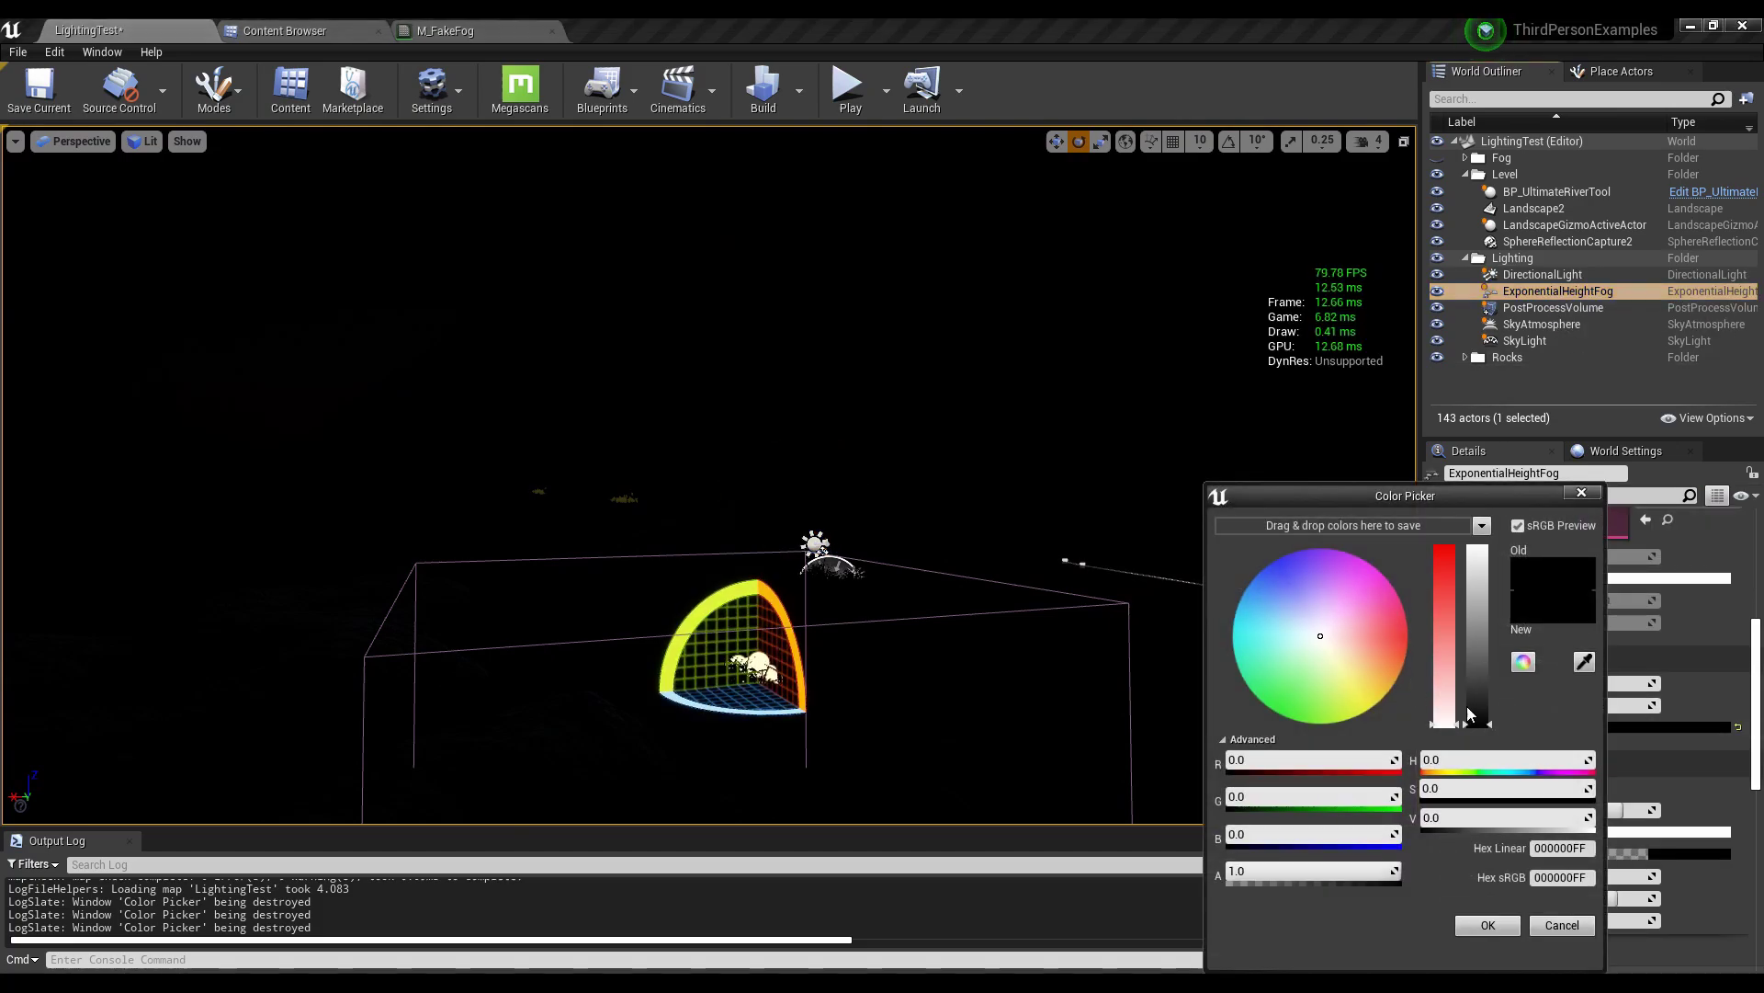
click(1477, 724)
drag(1476, 724, 1473, 710)
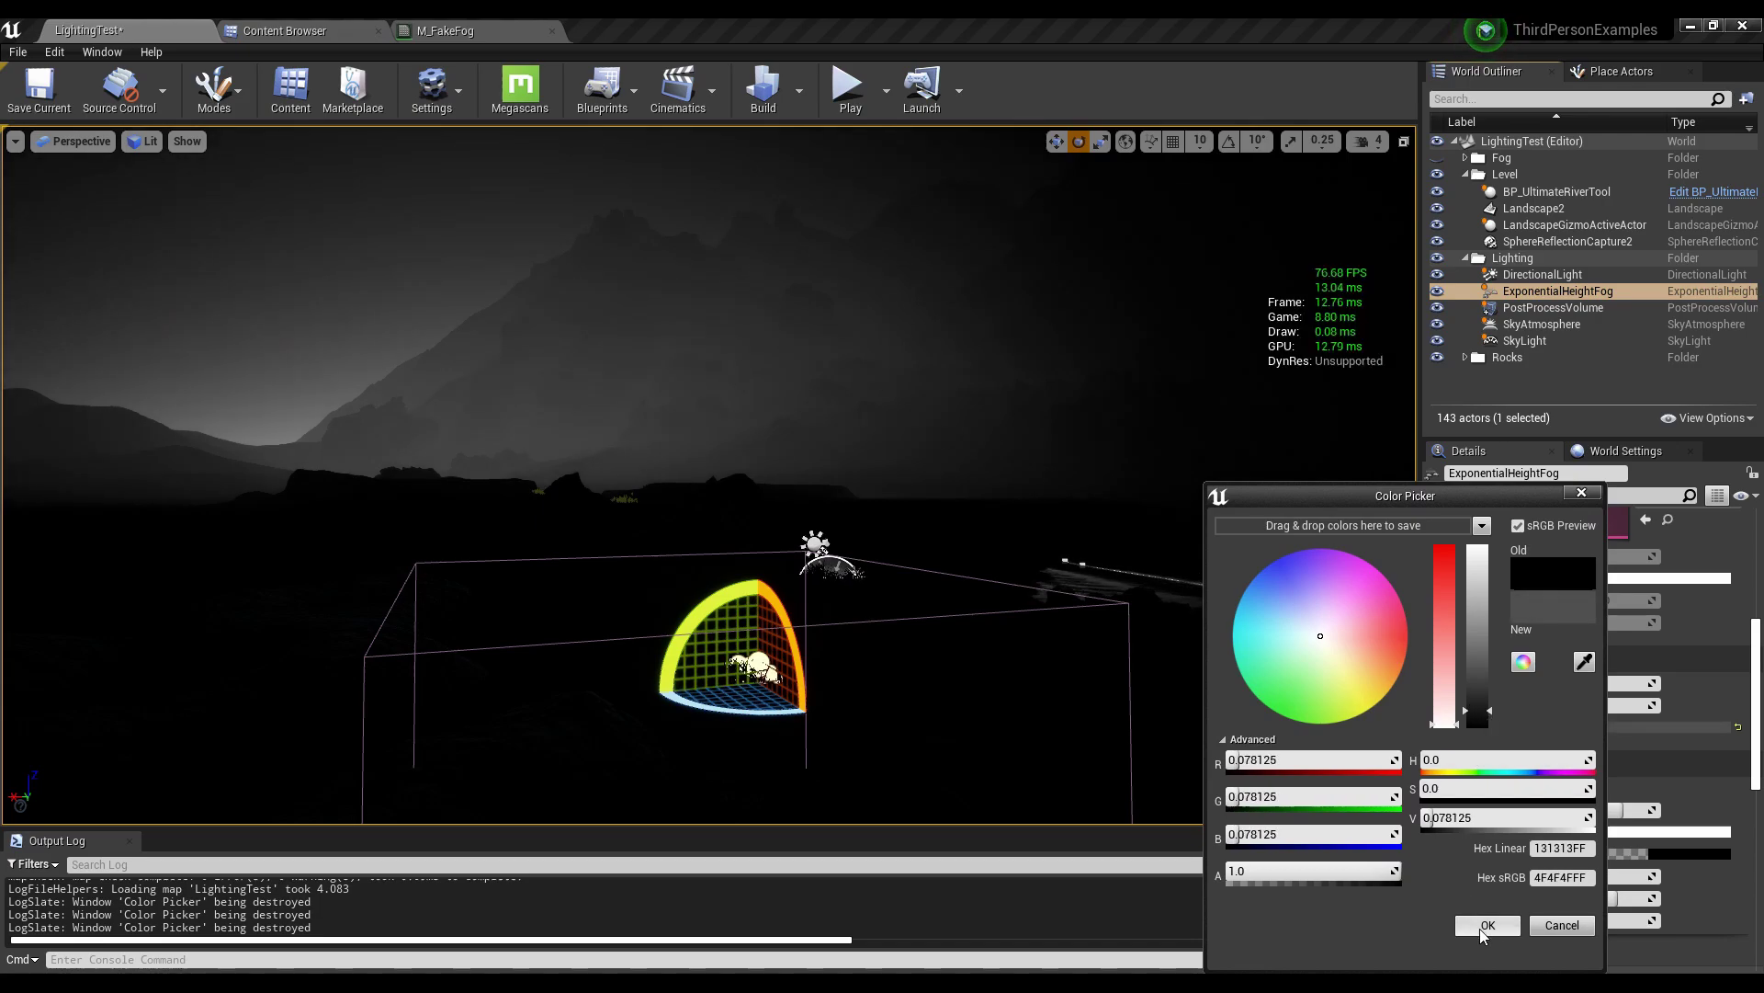
click(1483, 928)
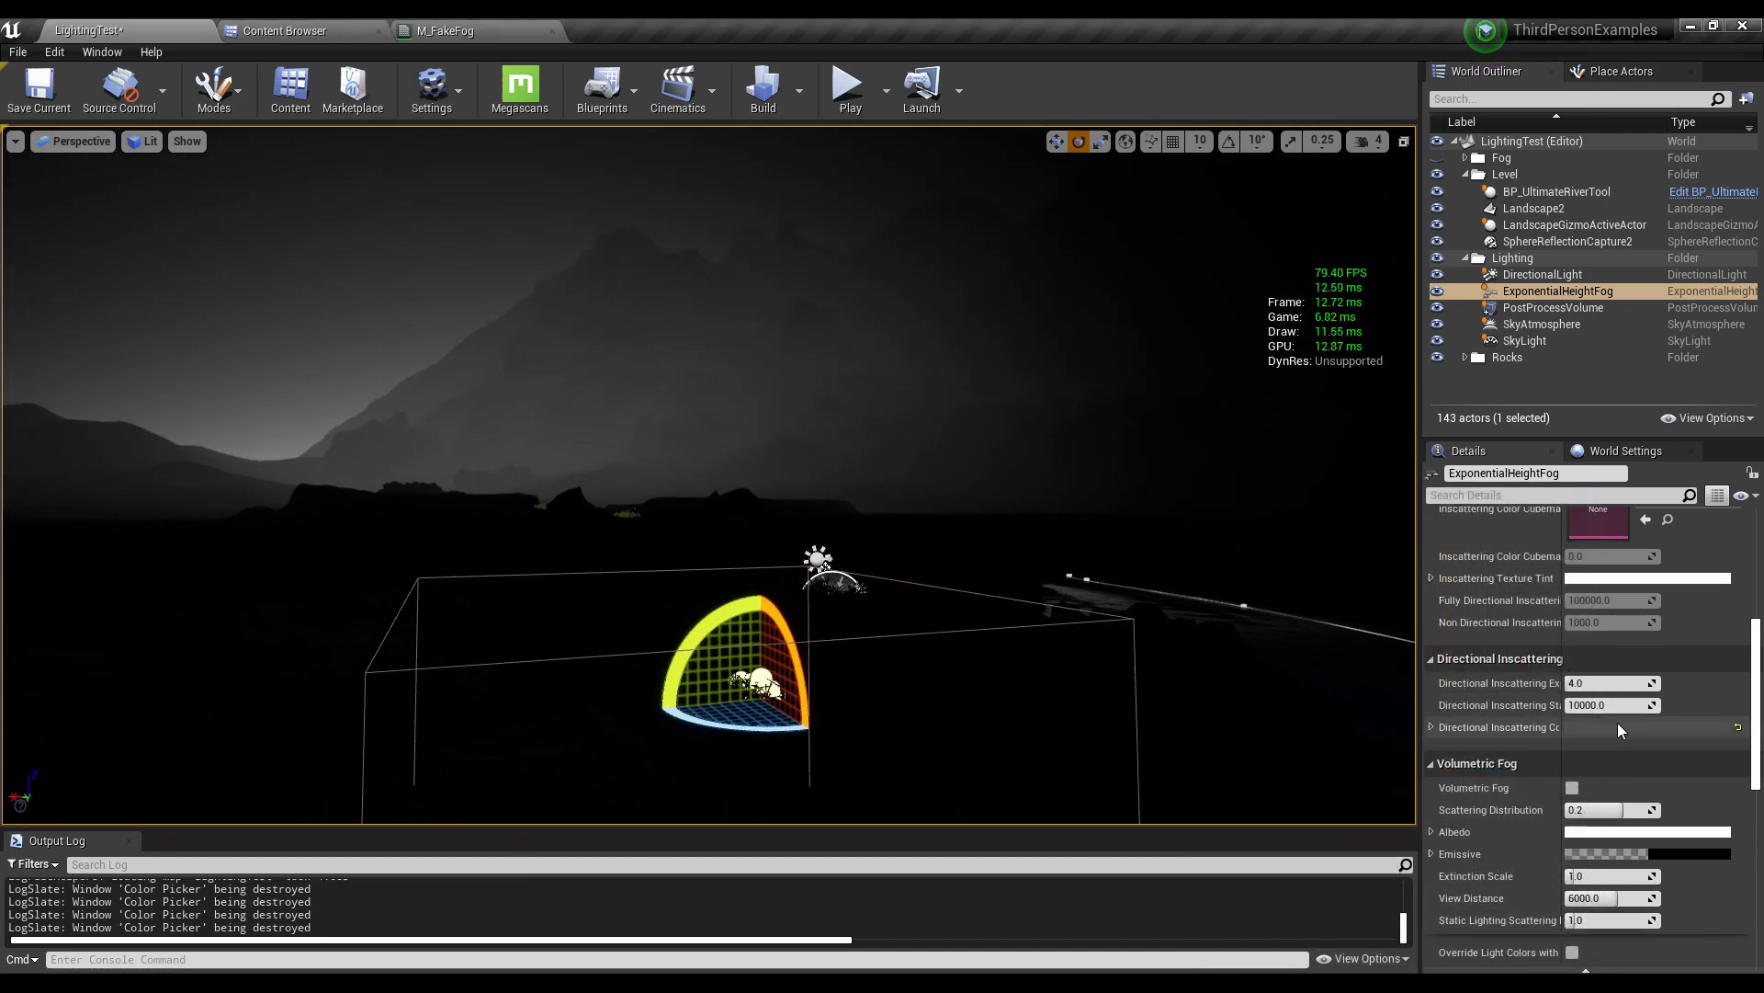
- Set the ExponentialHeightFog's Fog Inscattering Color to a near-black grey with a value of about 0.02
click(1617, 727)
click(1466, 724)
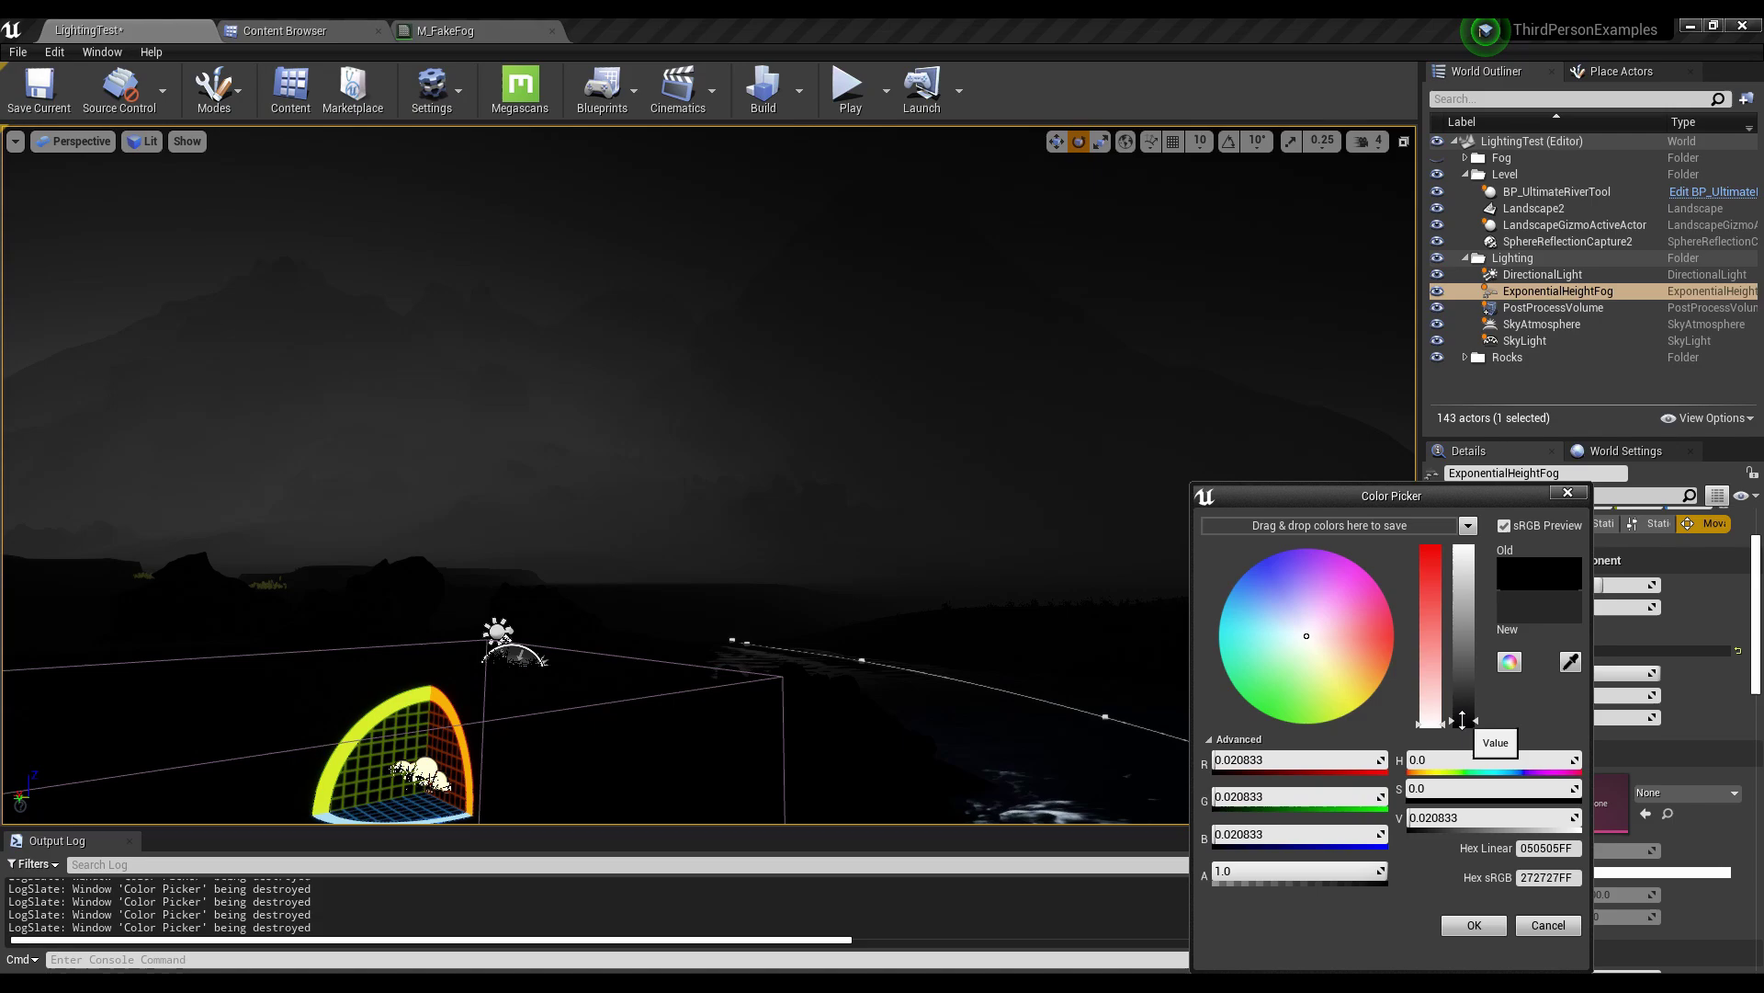
drag(1463, 722, 1464, 719)
click(1476, 926)
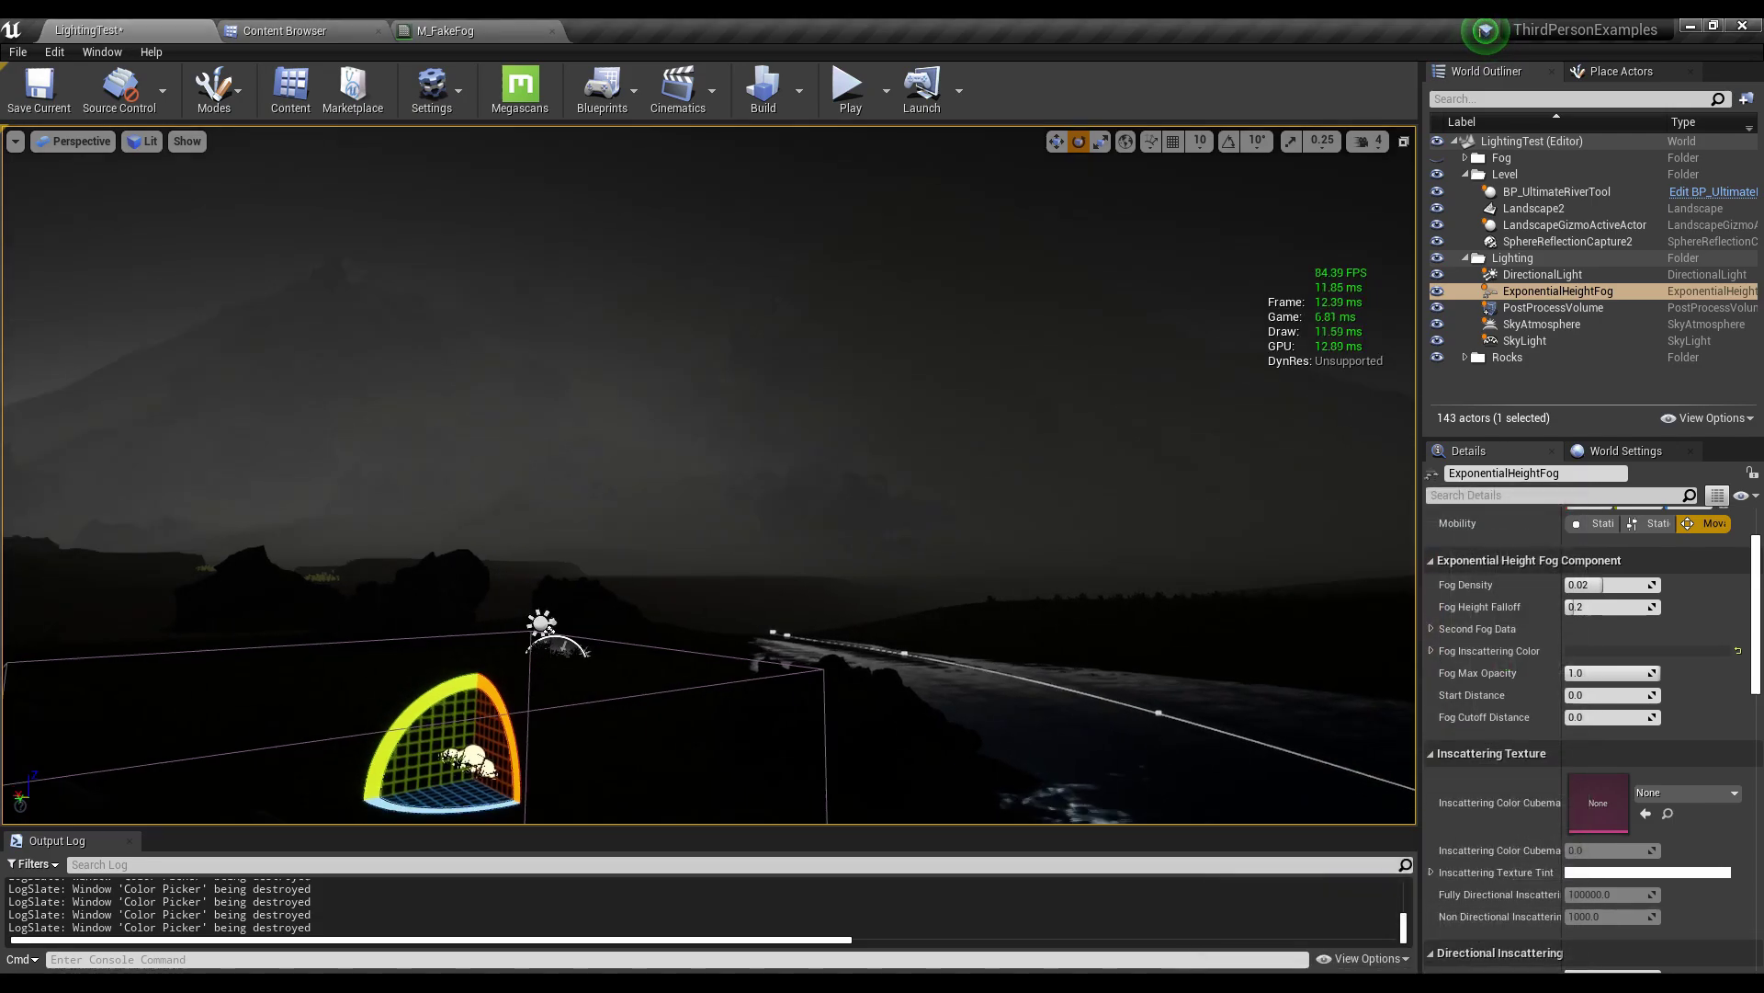
- Set the SkyLight's Intensity Scale to 2
double_click(1524, 340)
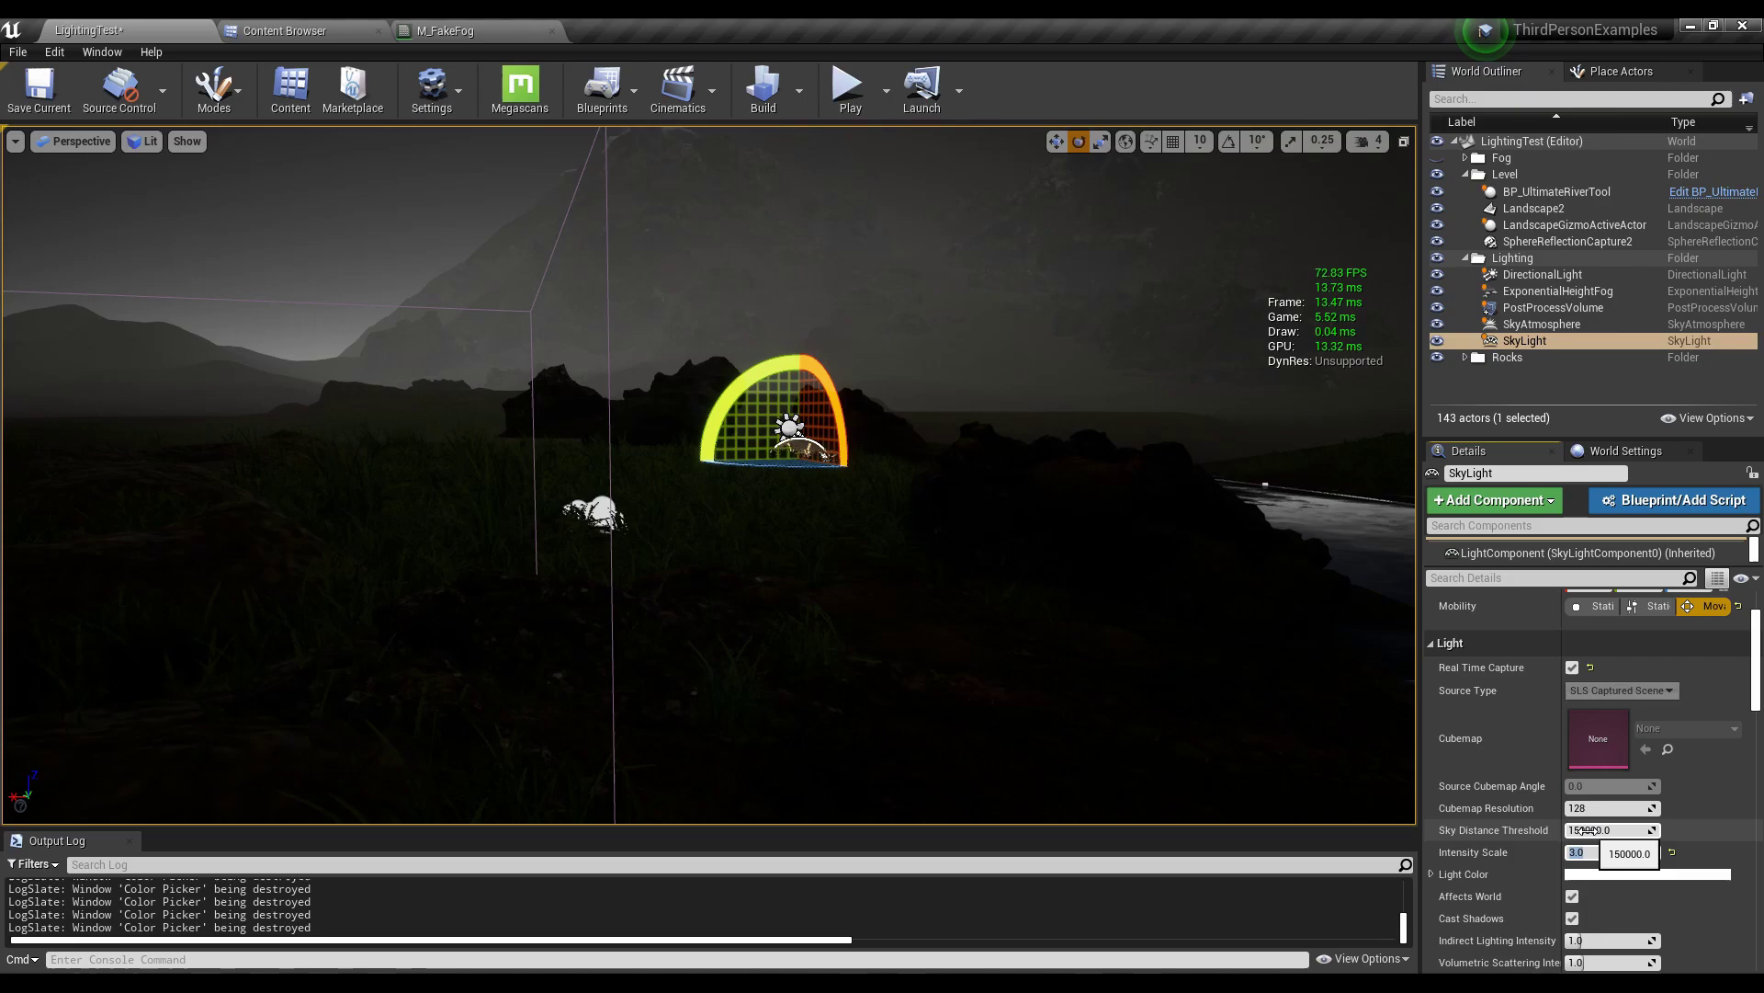
right_drag(708, 475, 629, 470)
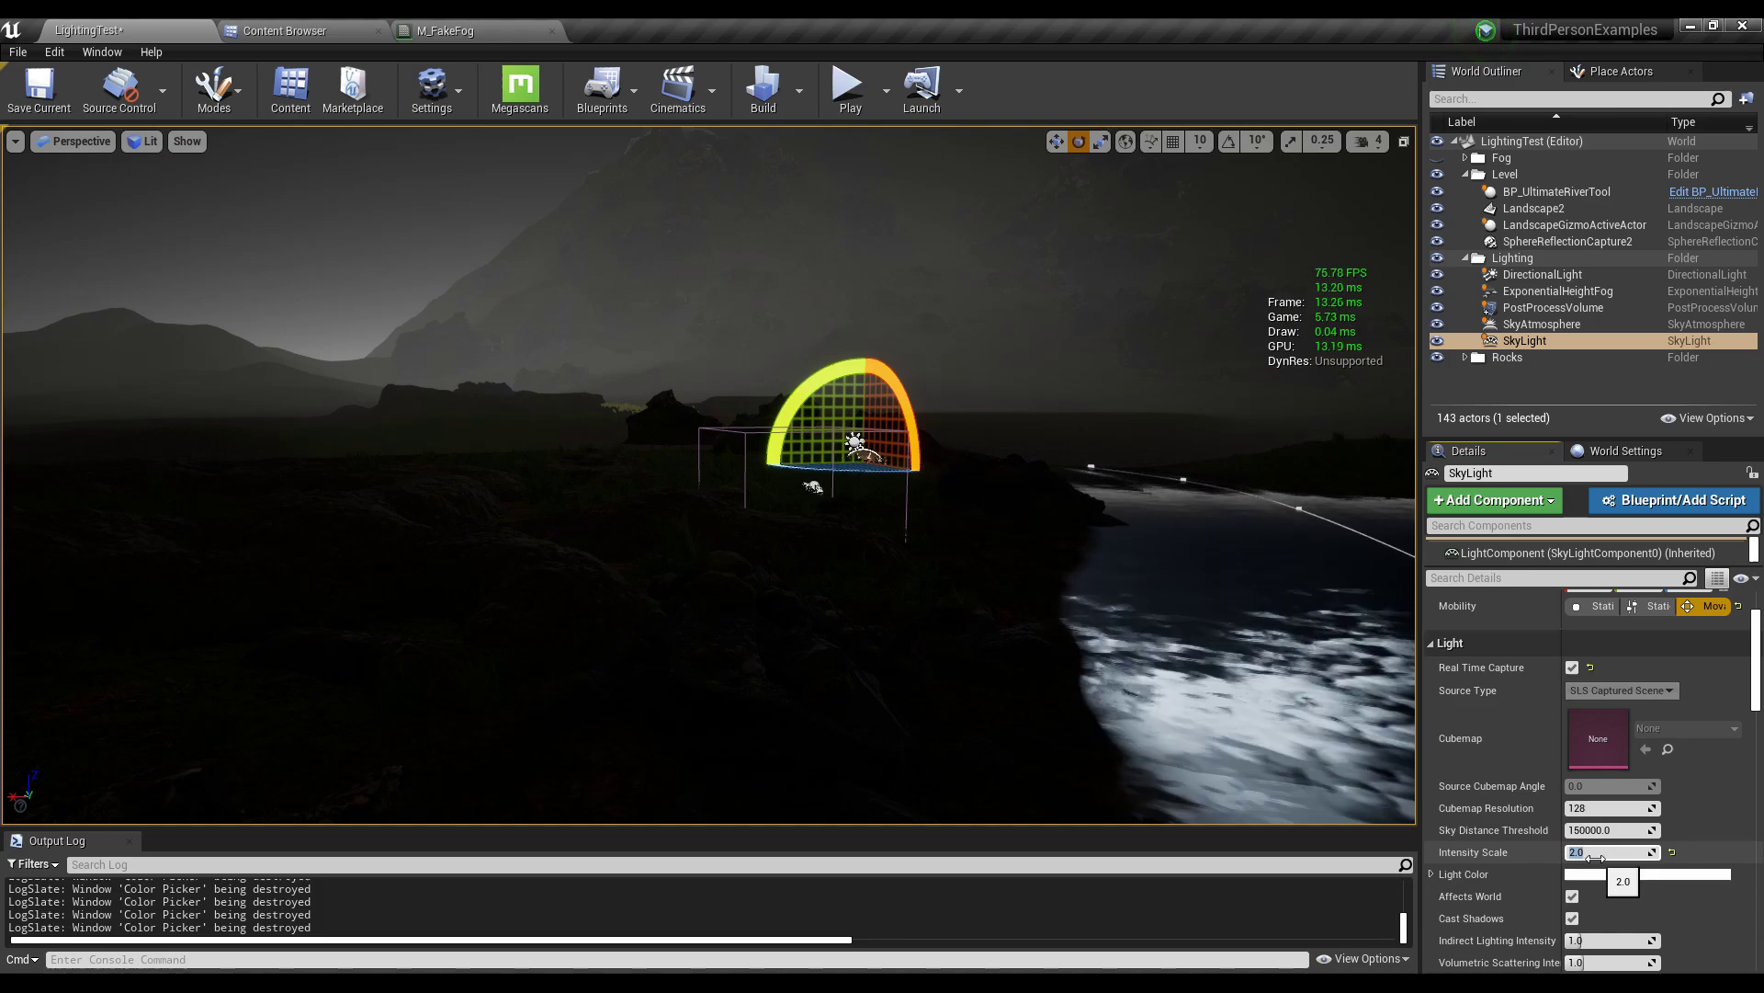
- Rotate the DirectionalLight through night and sunrise until the sun stands high above the horizon in full daylight
key(ctrl+l)
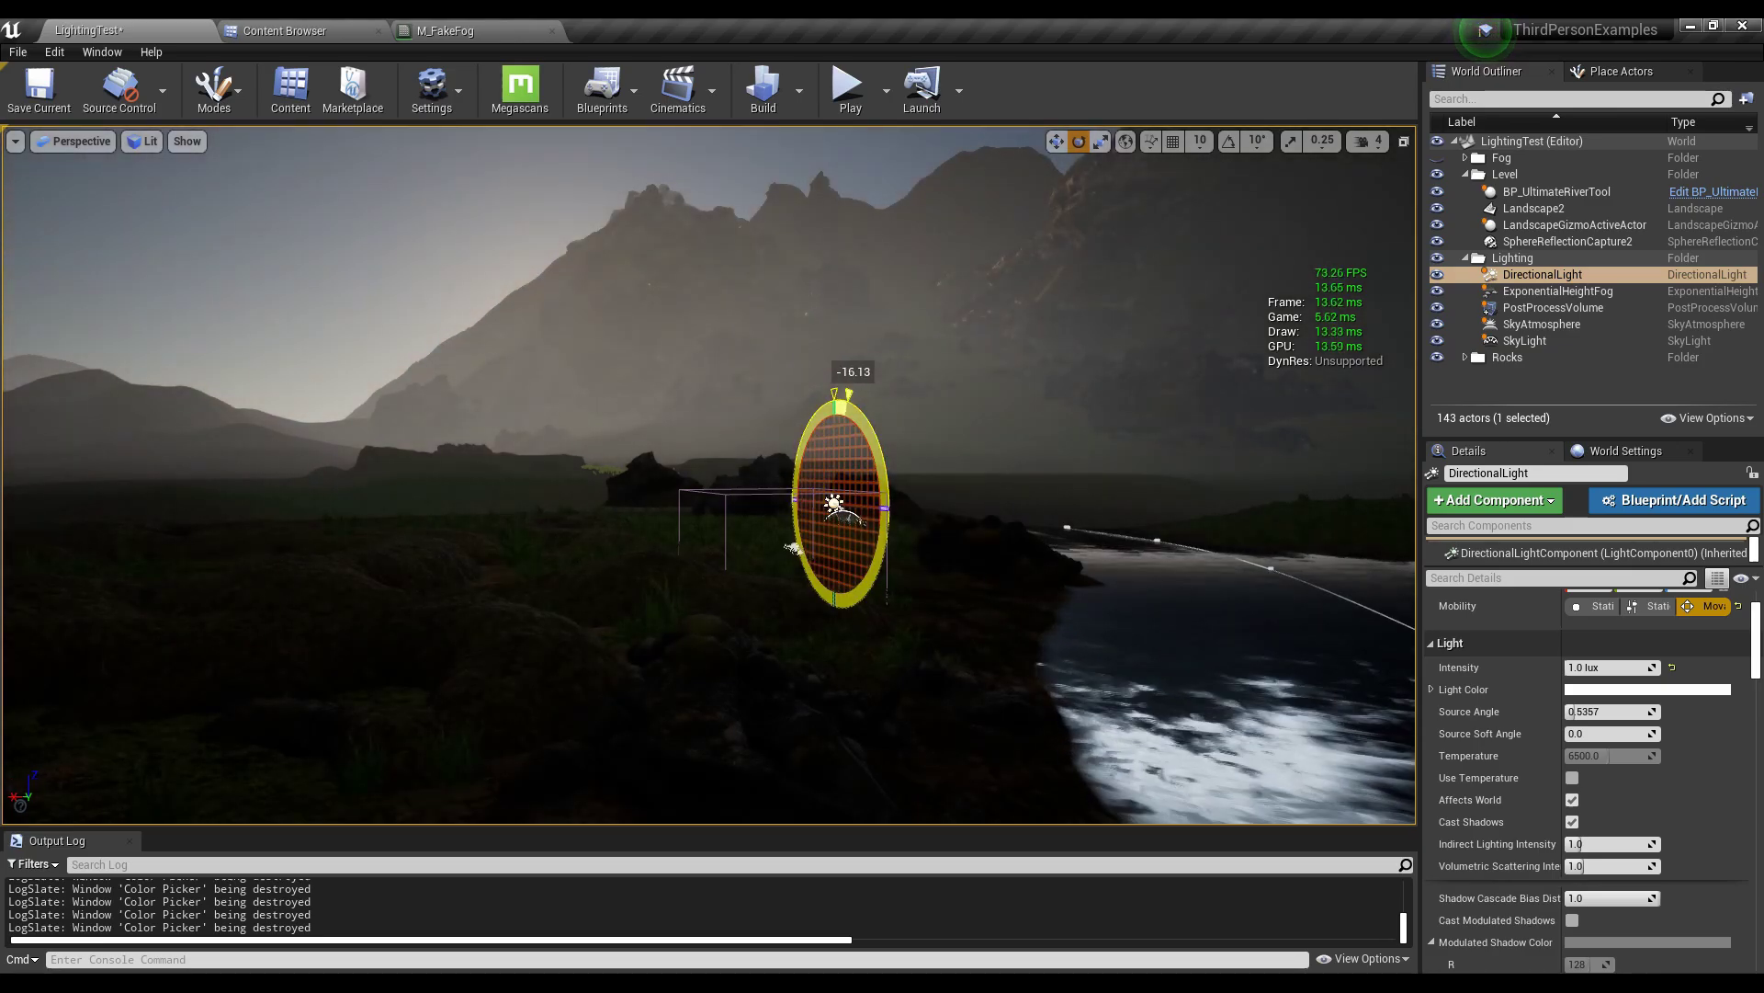
mouse_move(849, 407)
mouse_down()
mouse_move(878, 437)
mouse_move(848, 407)
mouse_up()
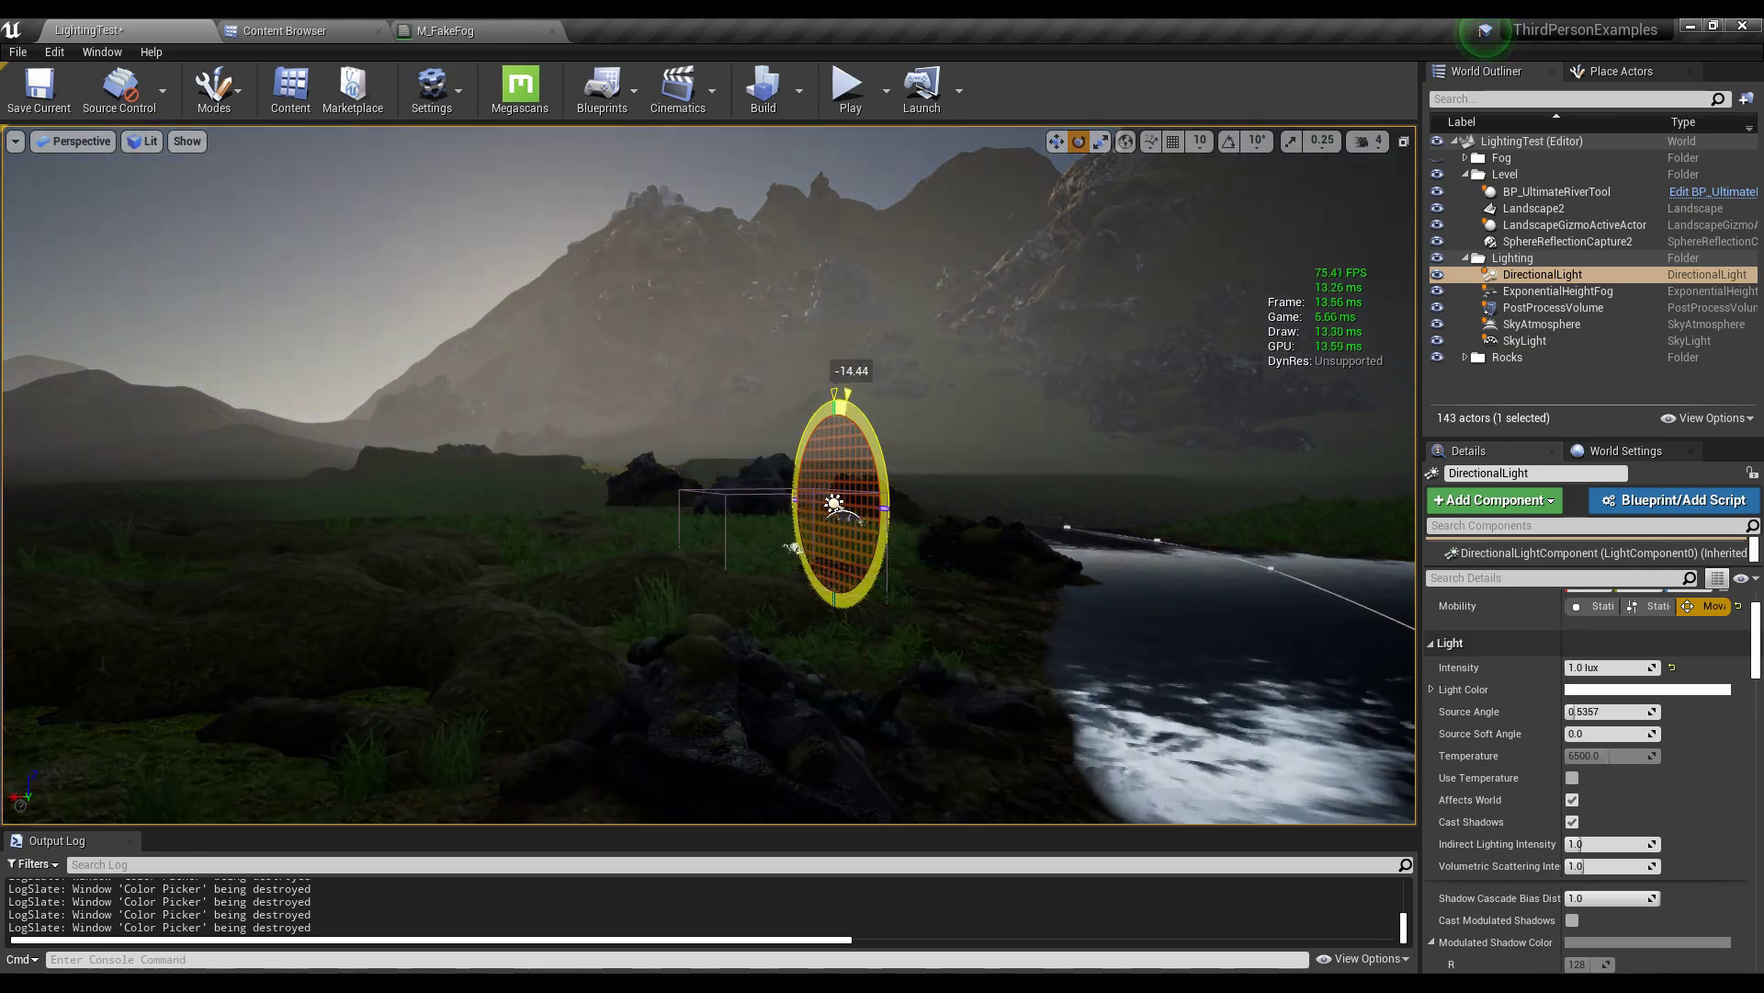
key(ctrl+l)
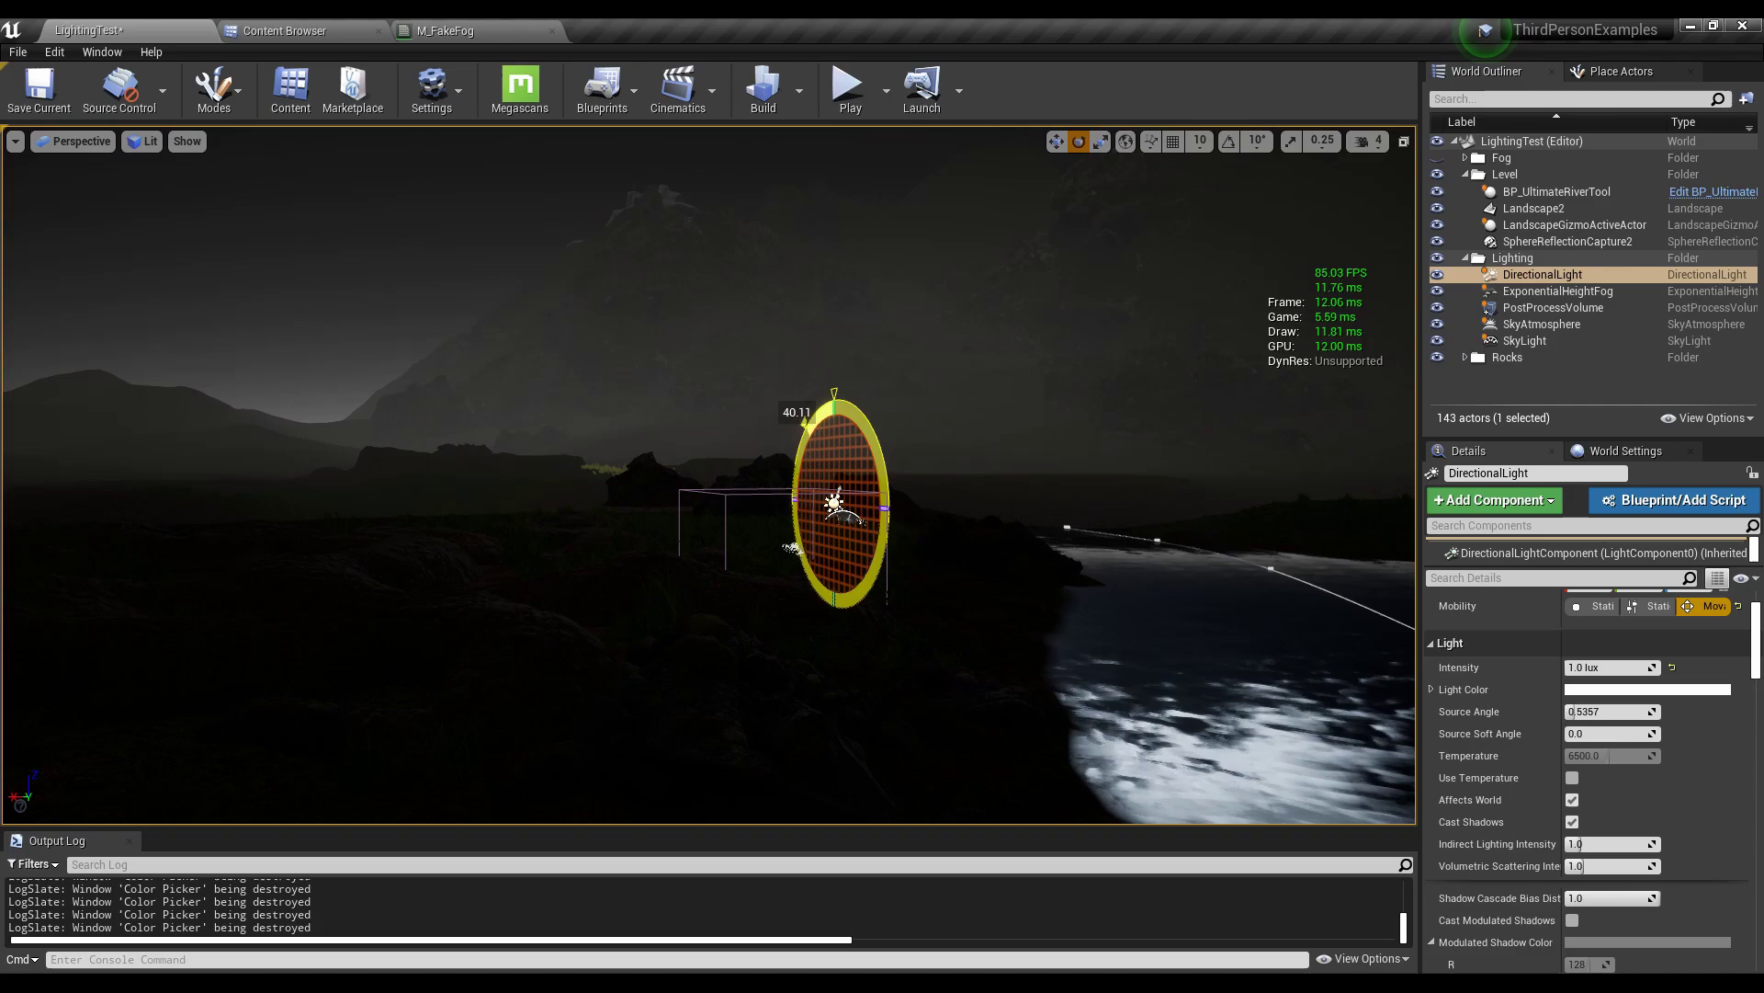
key(ctrl+l)
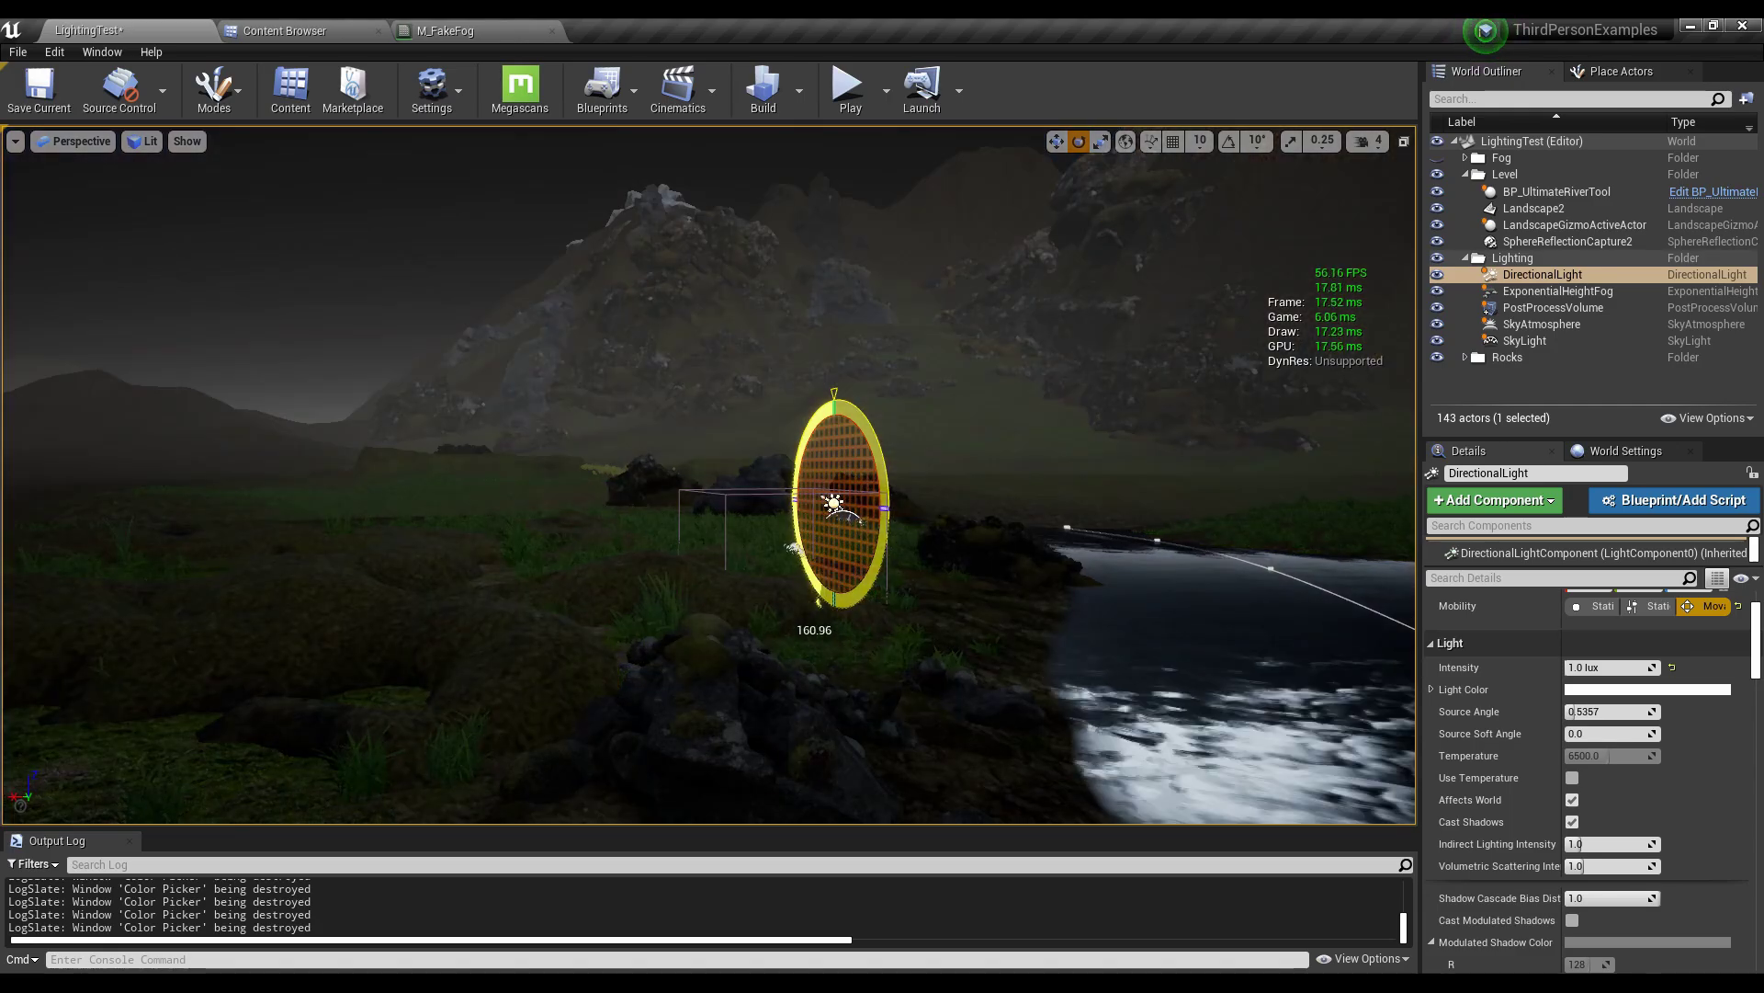
key(ctrl+l)
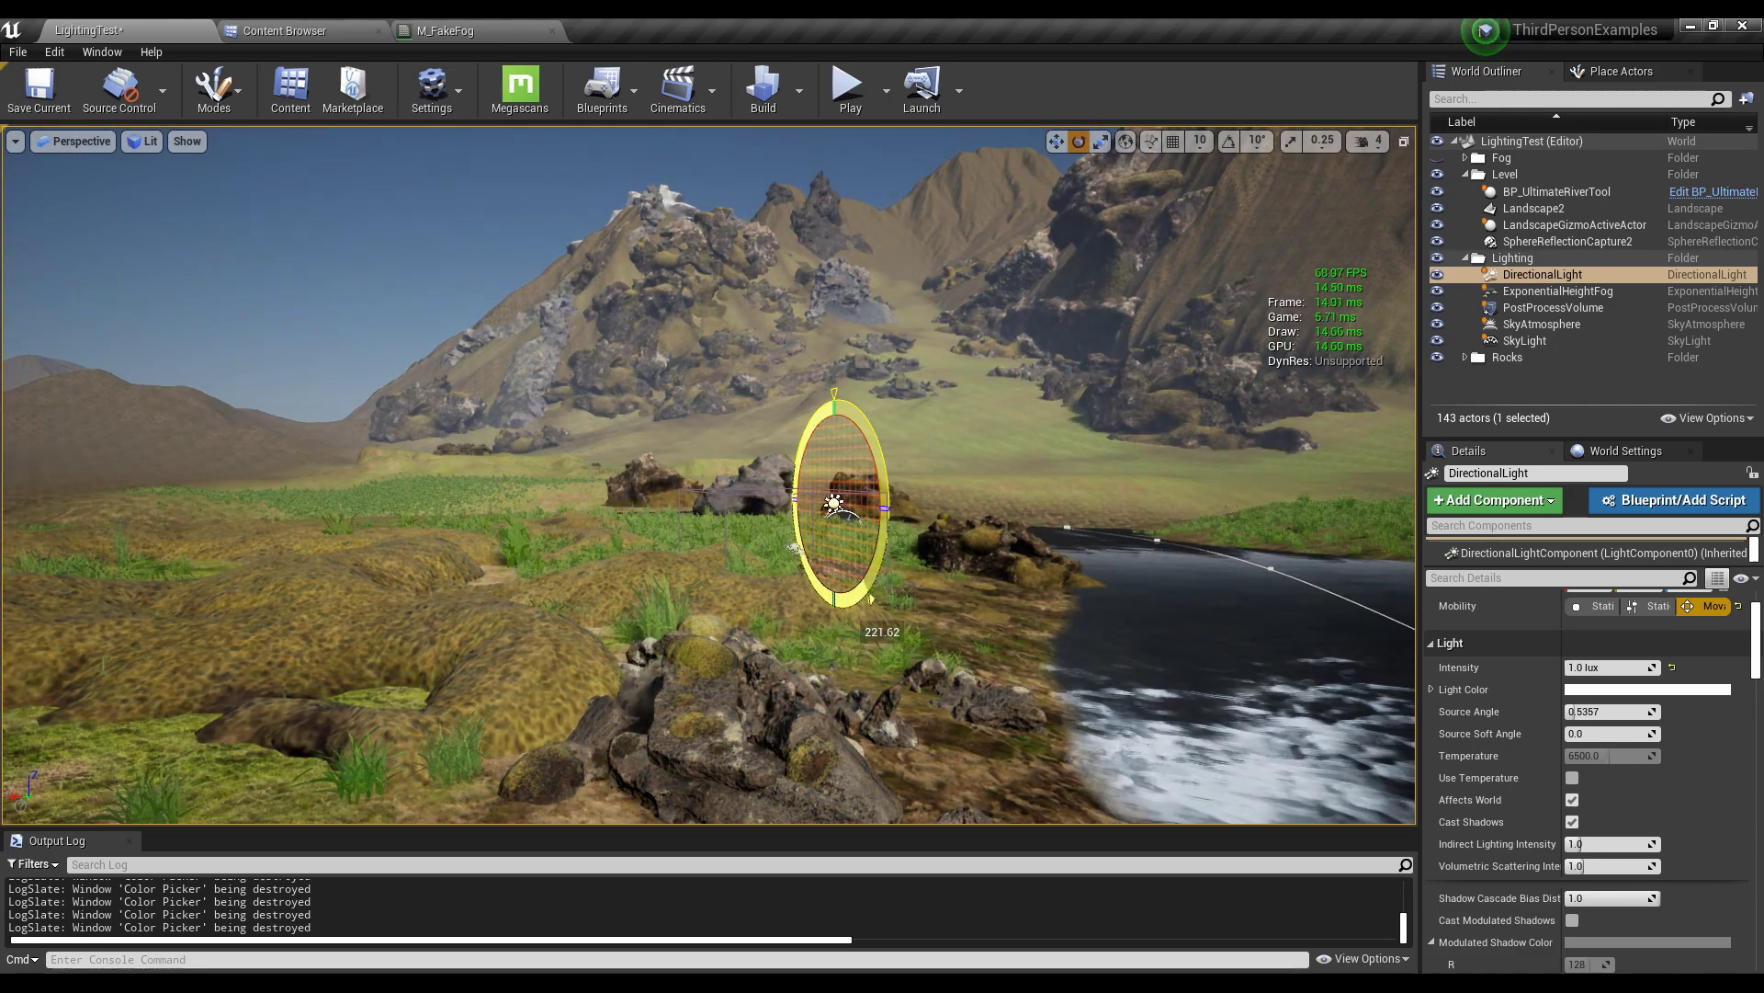
key(ctrl+l)
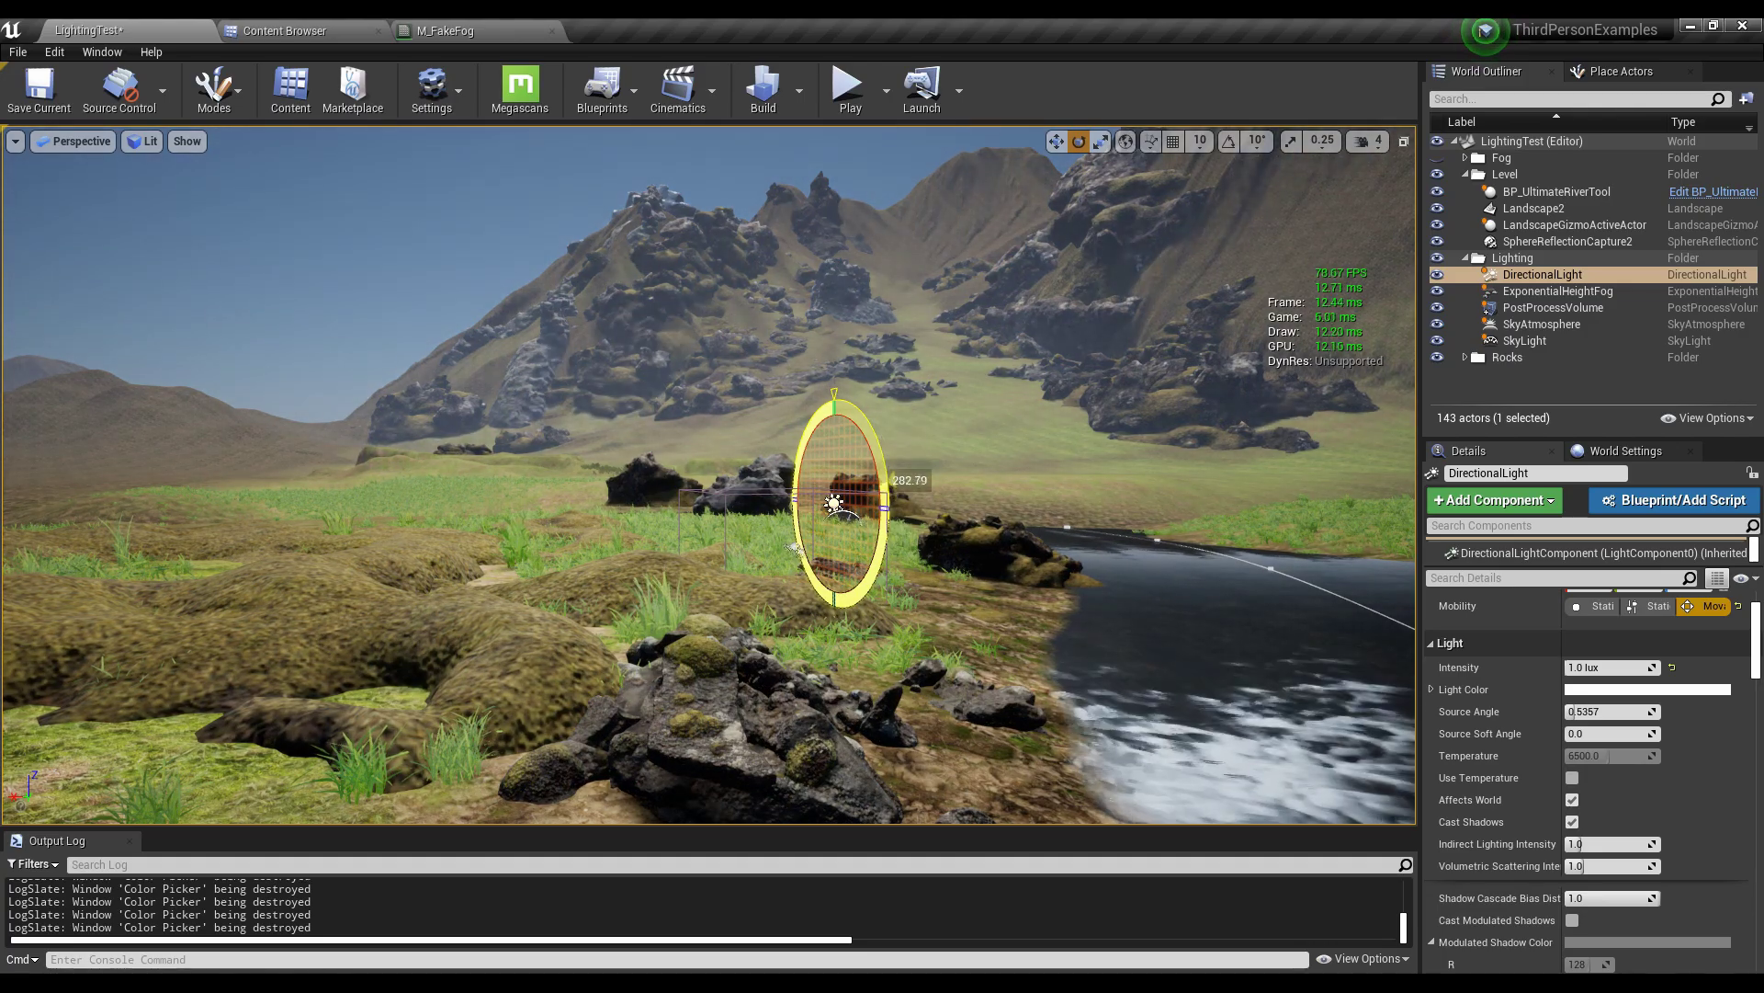
key(ctrl+l)
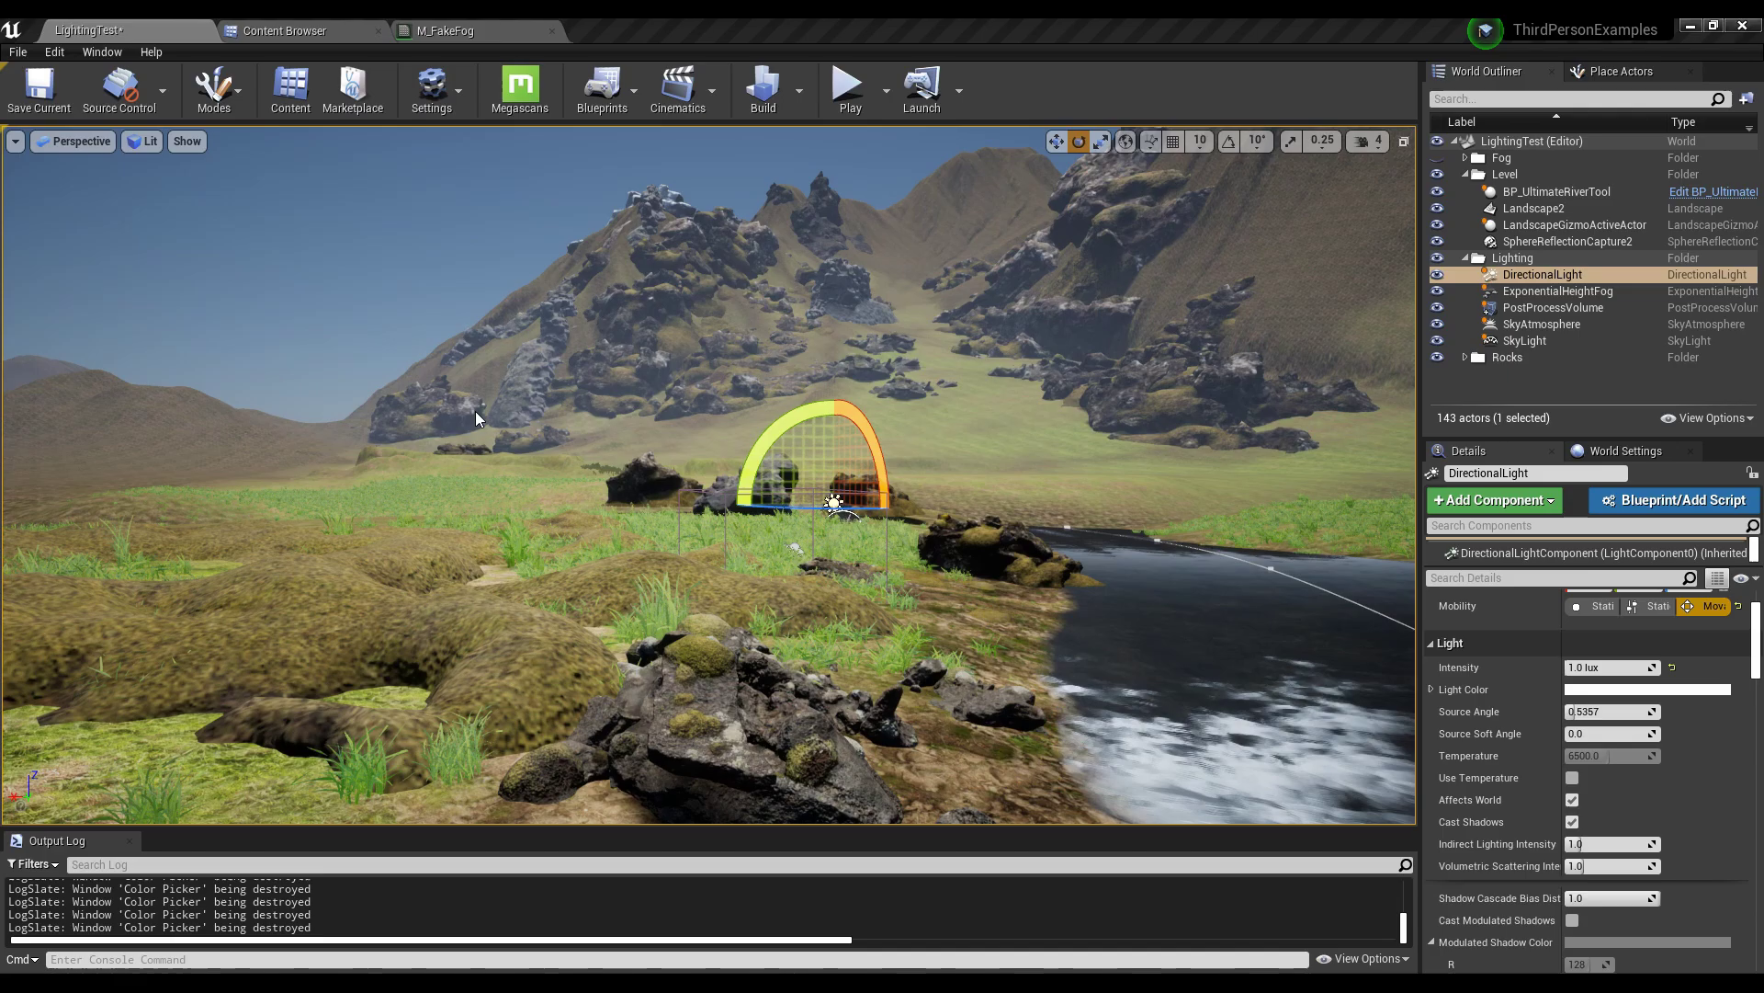
- Examine the riverbank, grass and mountains from several viewpoints under the daylight setup
mouse_move(477, 419)
right_down()
mouse_move(386, 285)
mouse_move(441, 308)
mouse_move(492, 376)
mouse_move(477, 419)
mouse_move(494, 398)
mouse_move(499, 415)
right_up()
key(w)
key(s)
key(e)
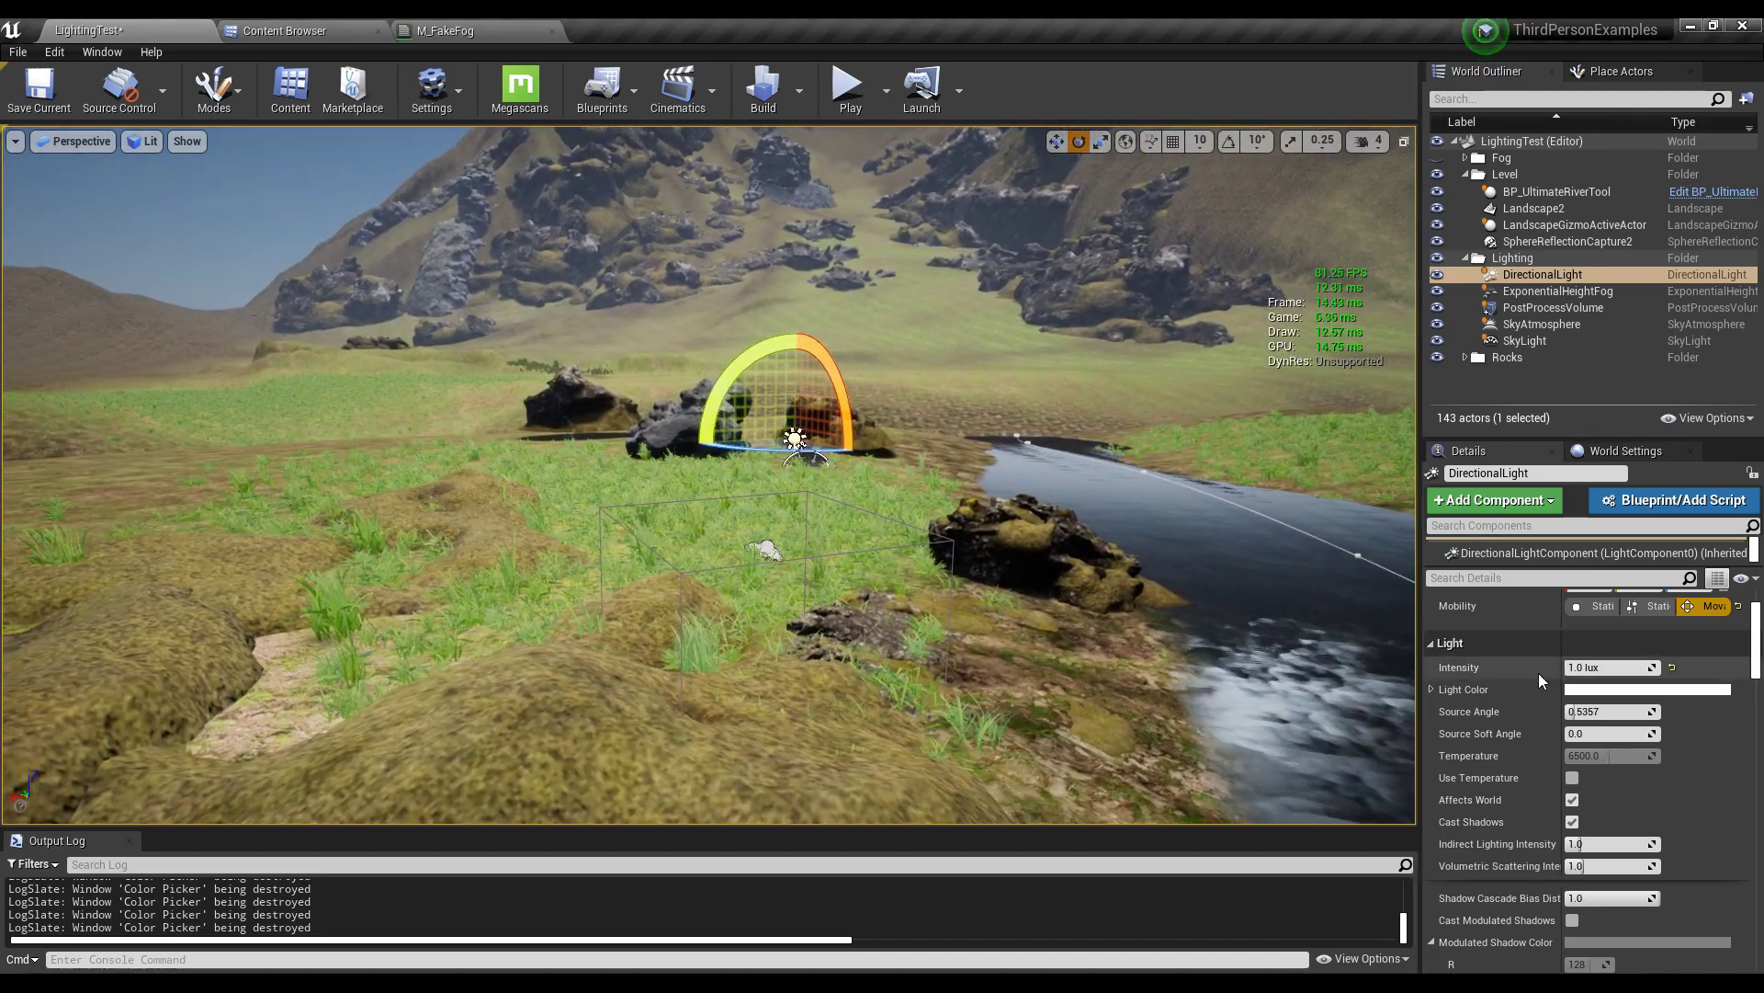
key(d)
right_drag(1085, 597, 985, 559)
key(w)
key(s)
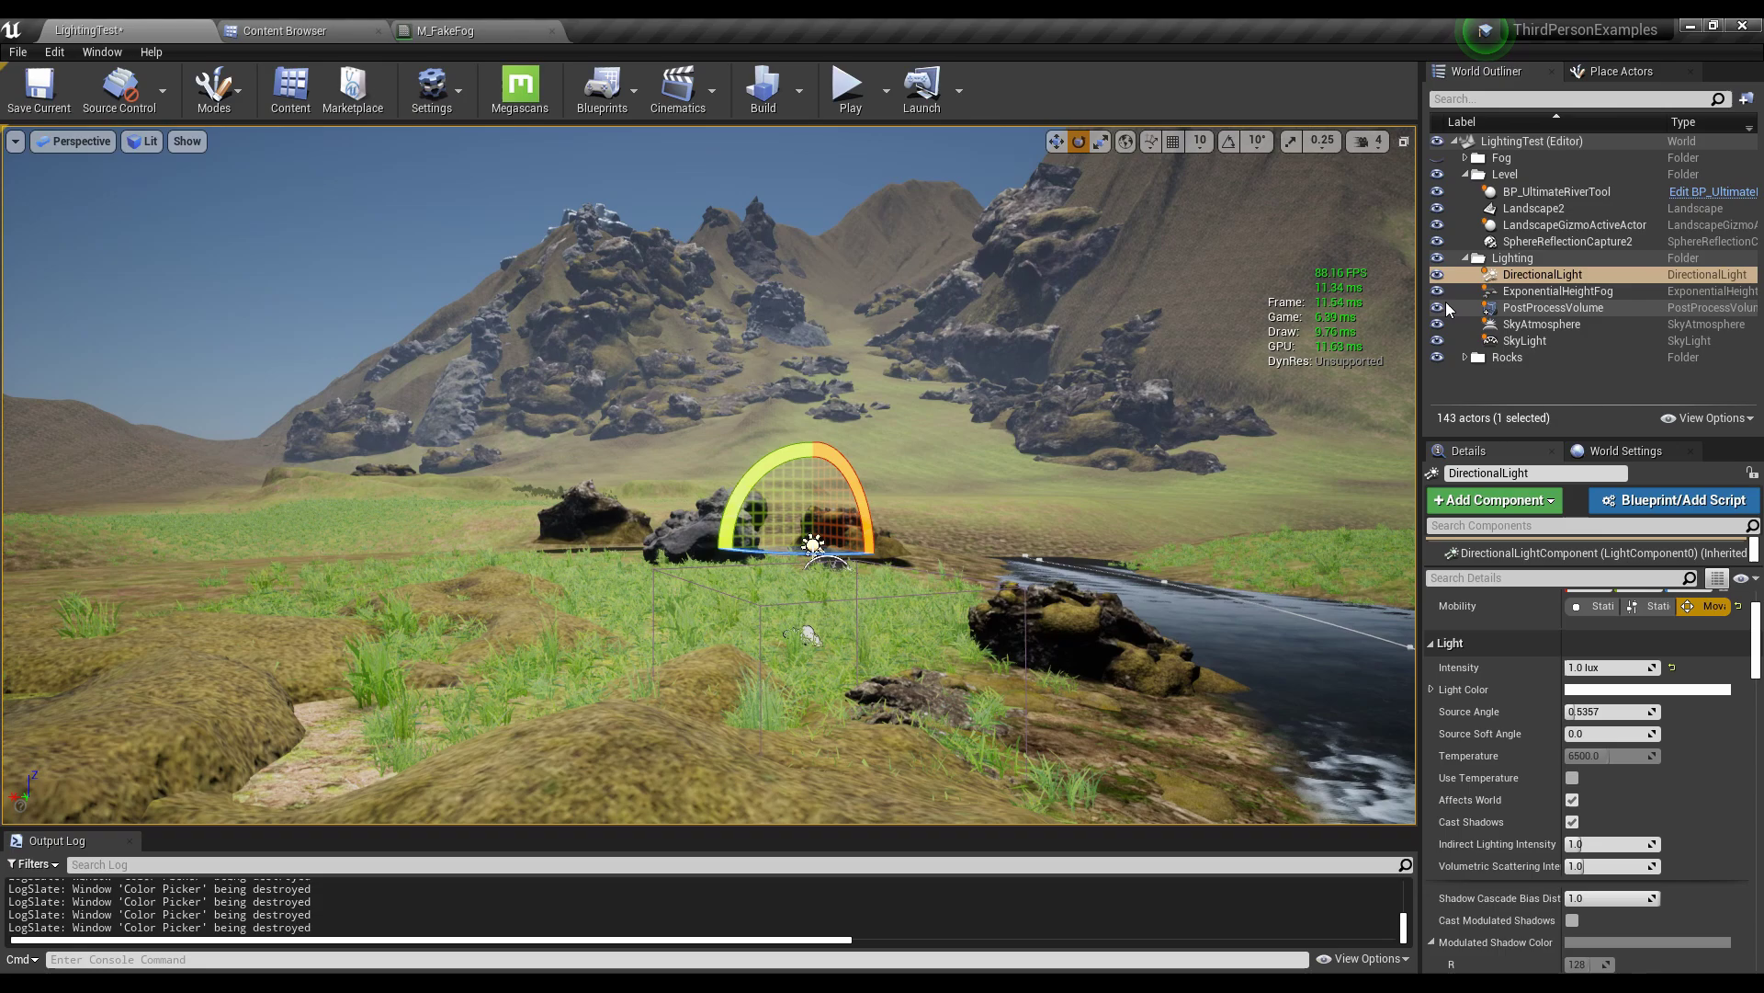
- Try a Fog Density of 0.05 on the ExponentialHeightFog and set it back to 0.02
click(1553, 291)
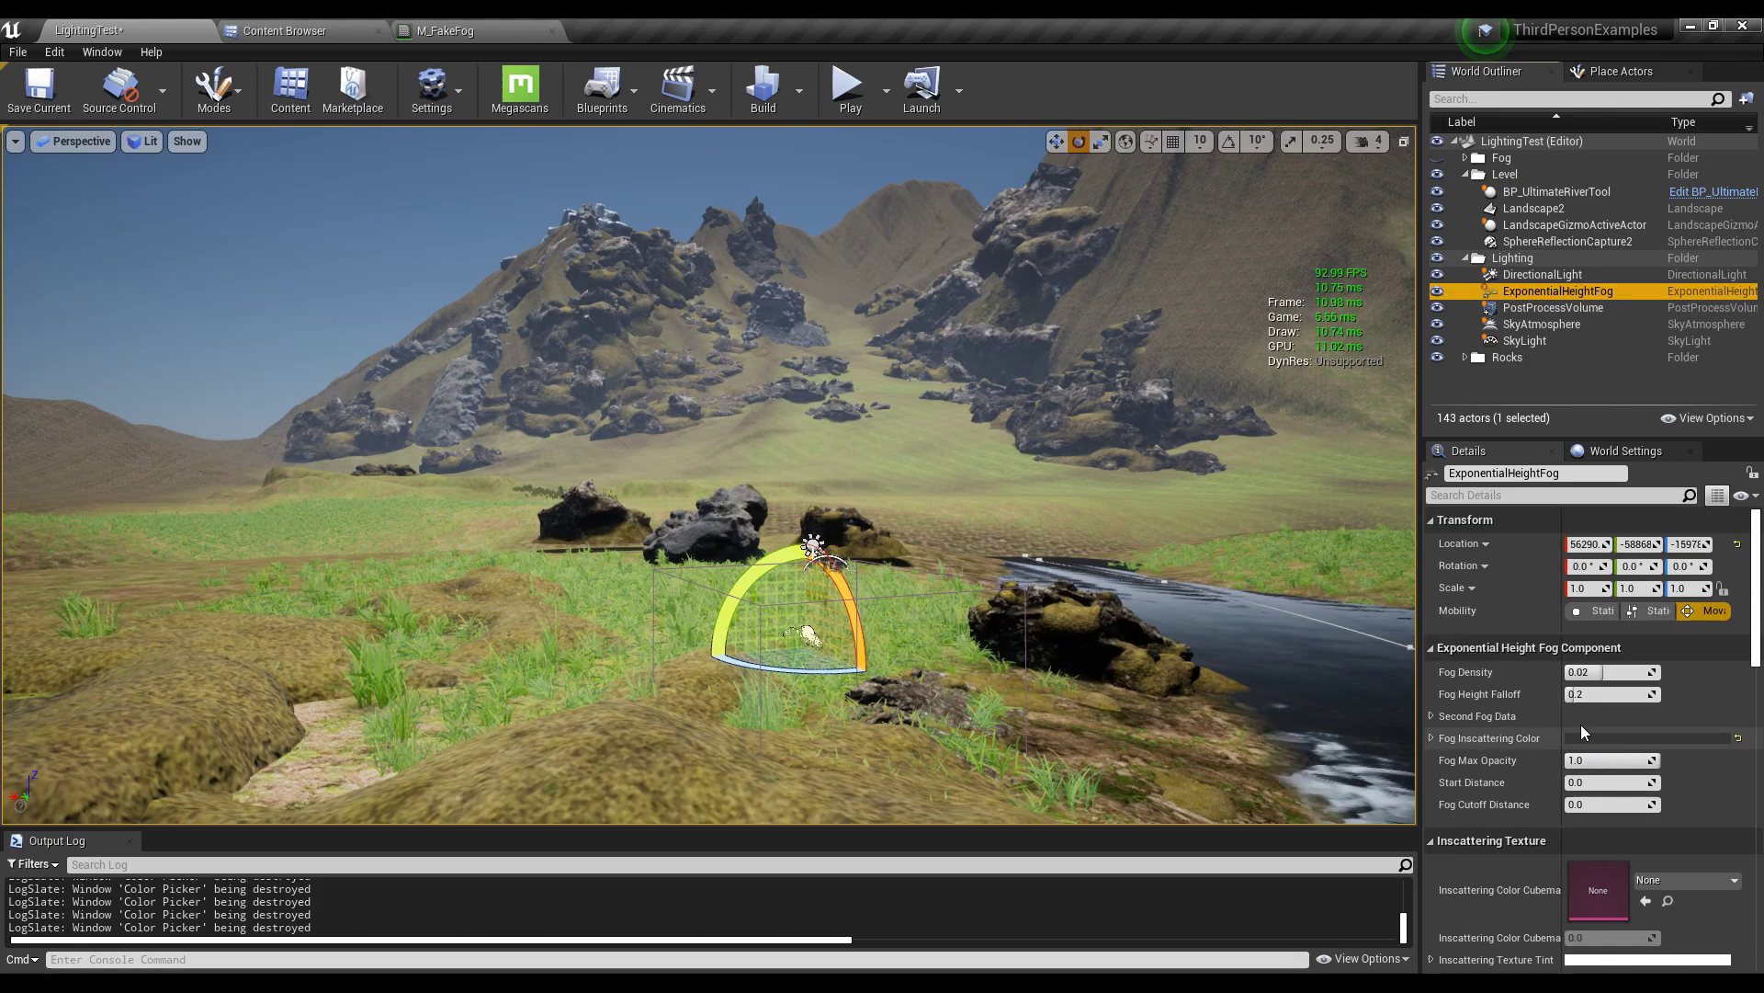
click(1613, 673)
text(.05)
key(Return)
key(Return)
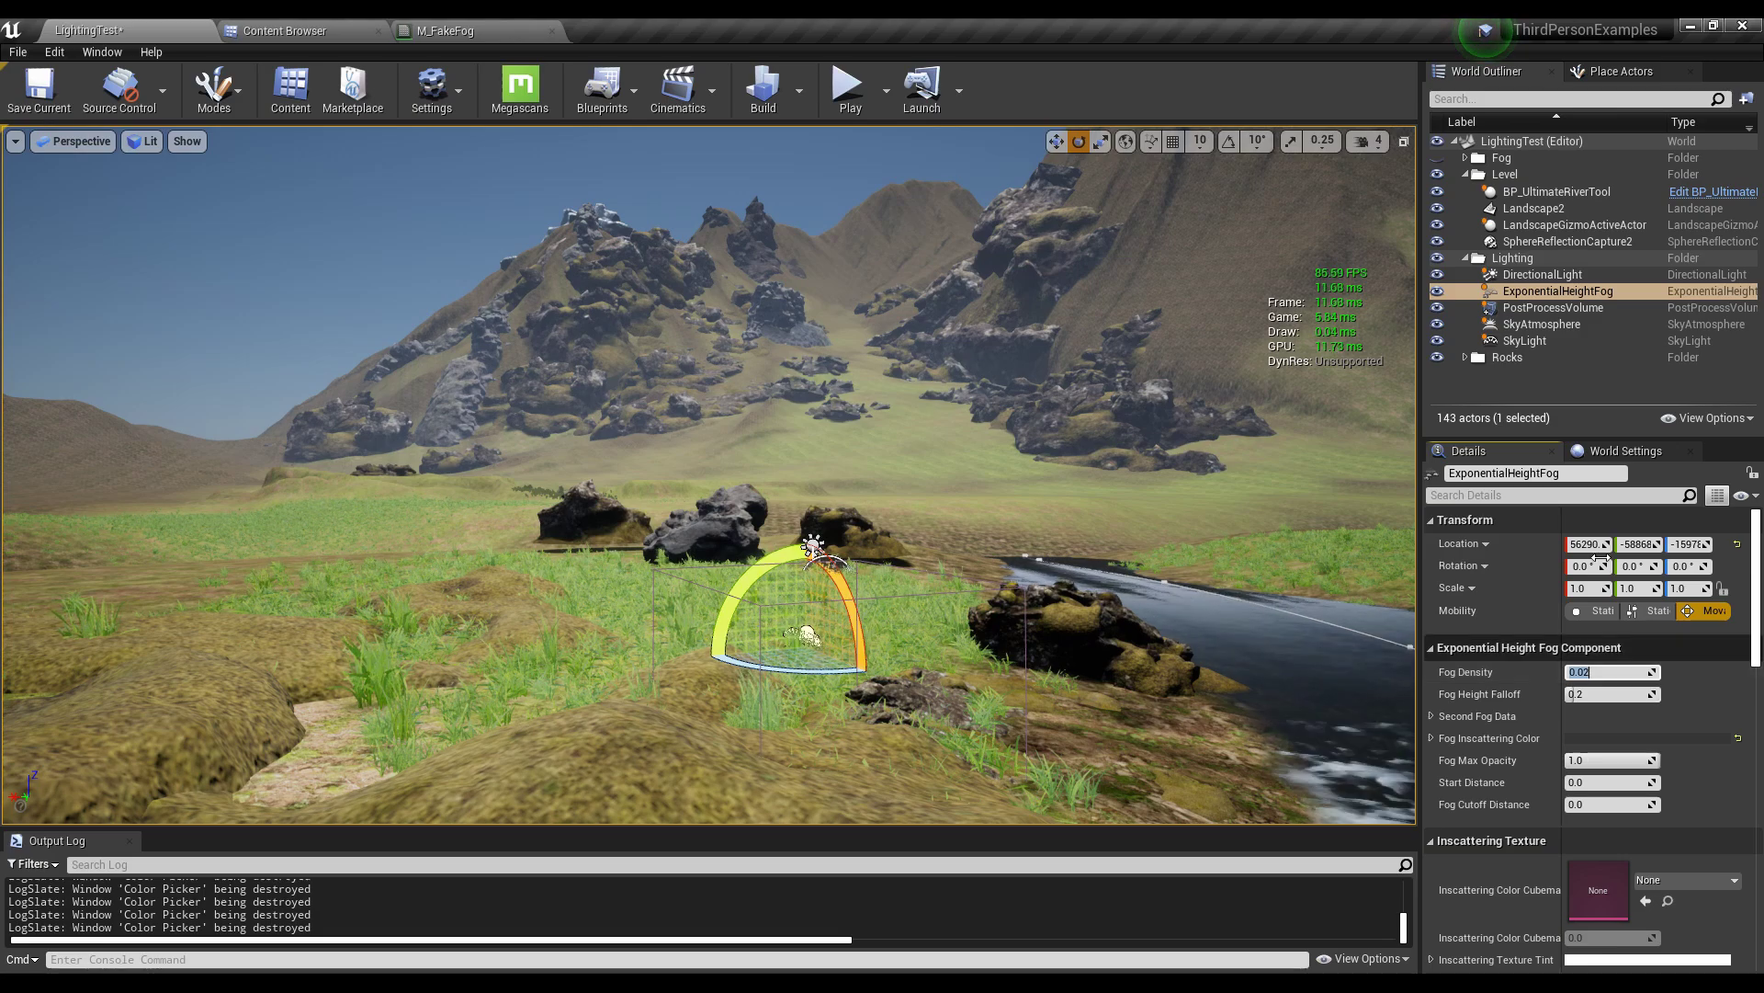
- Search the placeable actors for "cloud" and place a Volumetric Cloud actor on the grassy bank, inside the Lighting folder
double_click(1542, 324)
click(1585, 73)
text(fog)
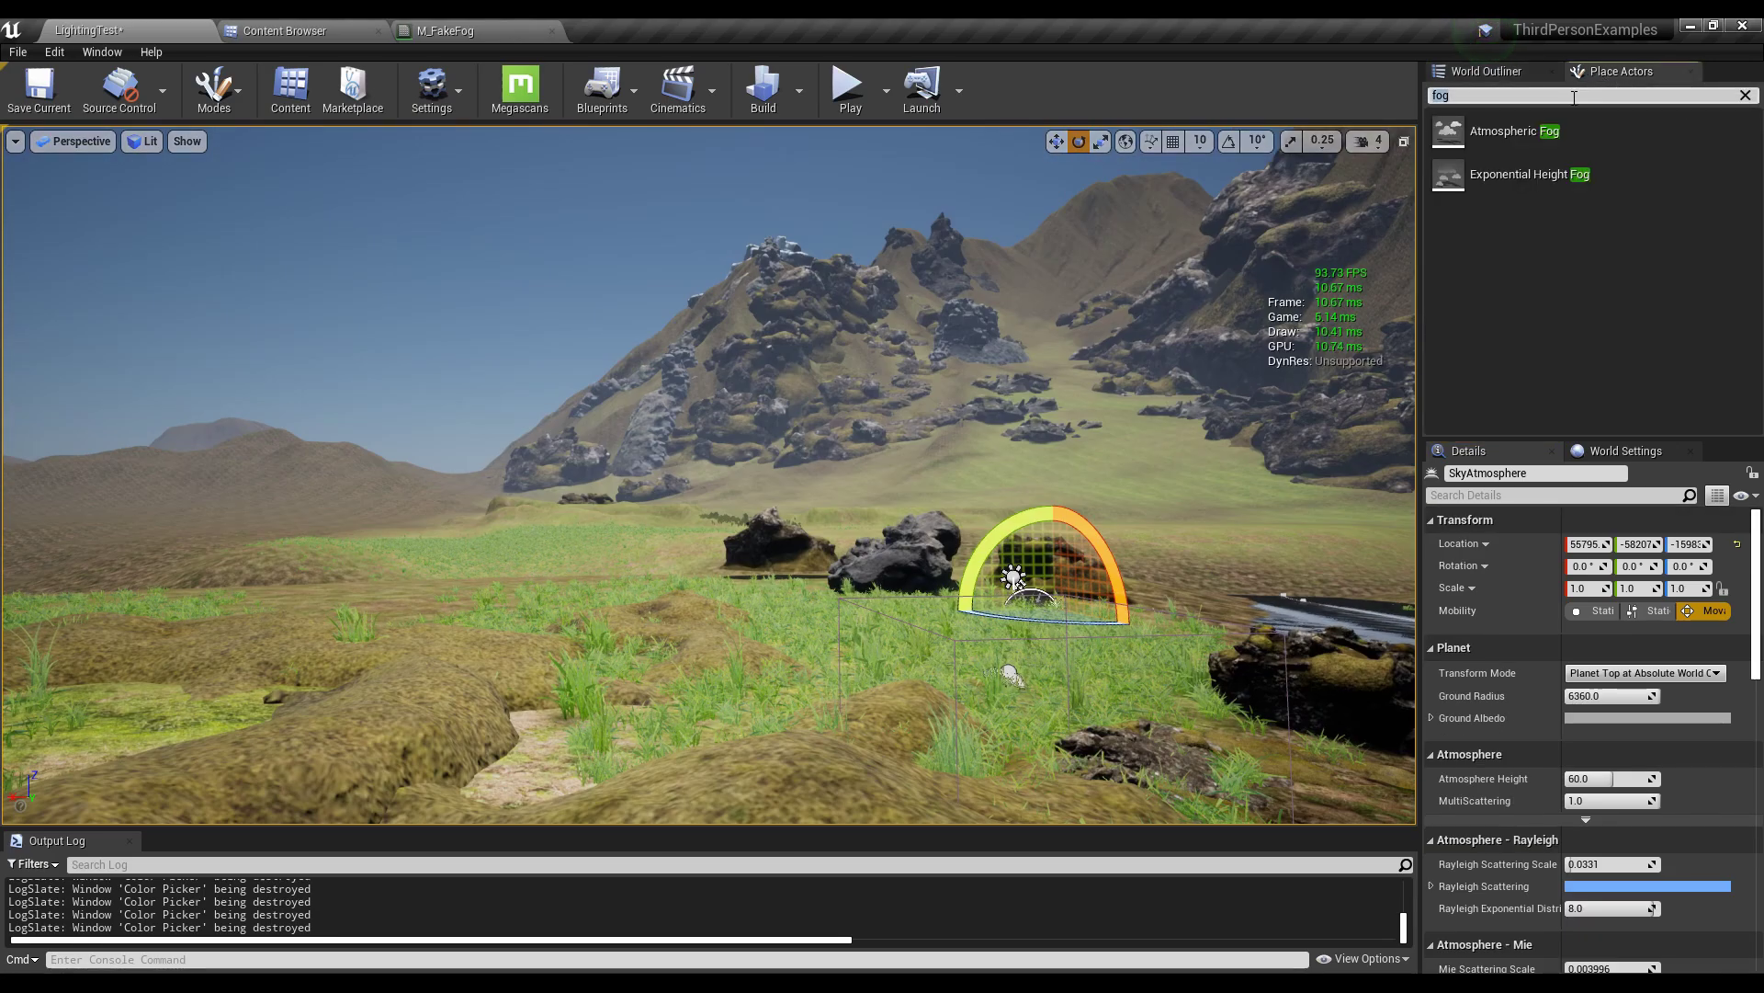
key(BackSpace)
key(BackSpace)
key(BackSpace)
text(cloud)
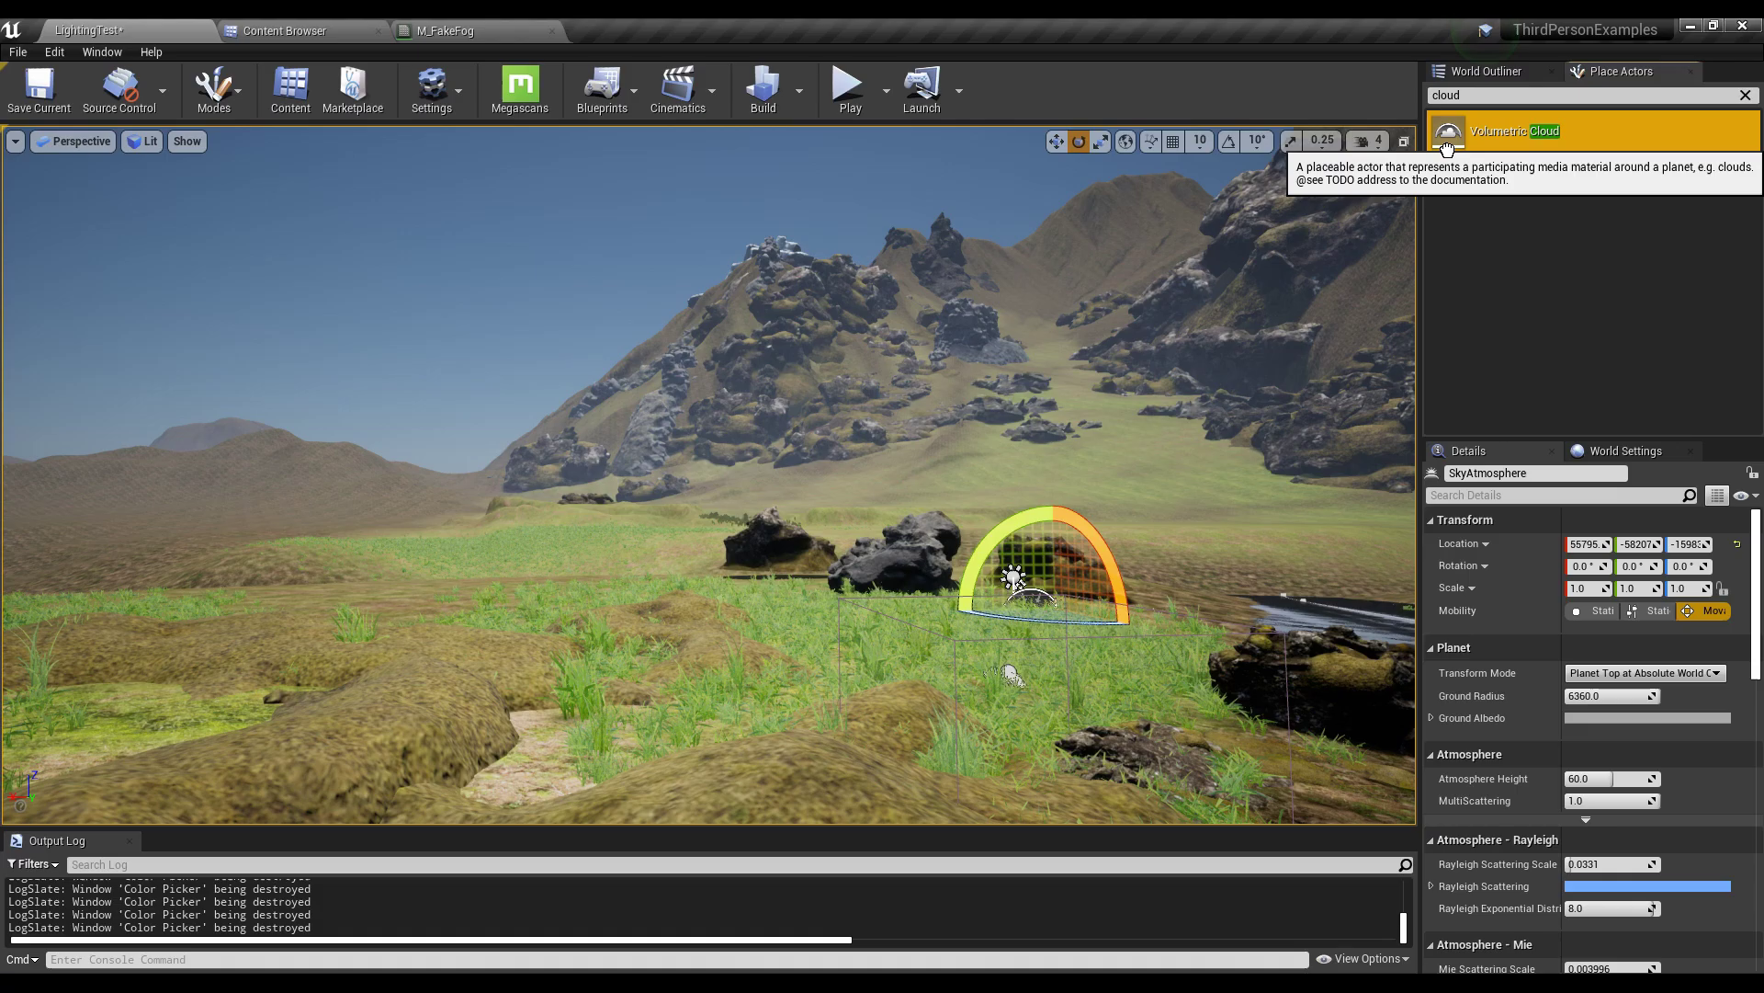
drag(1494, 130, 819, 602)
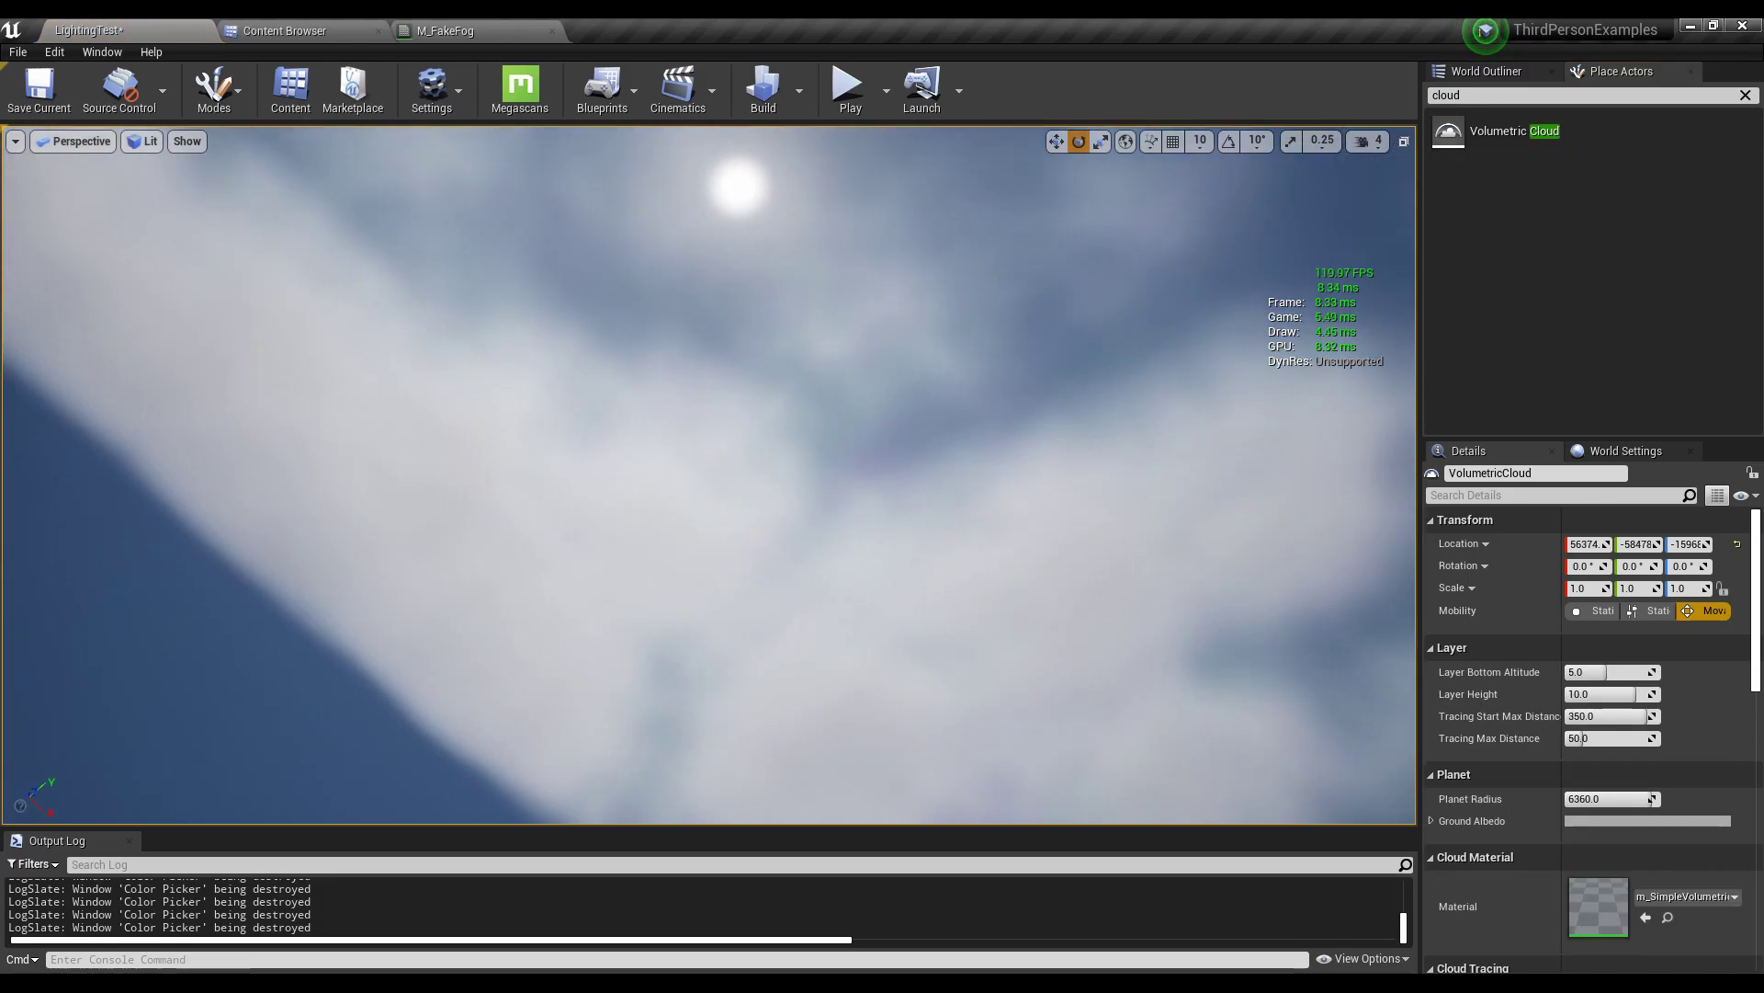
right_drag(710, 474, 643, 652)
mouse_move(1235, 612)
right_down()
mouse_move(1360, 592)
mouse_move(1235, 612)
right_up()
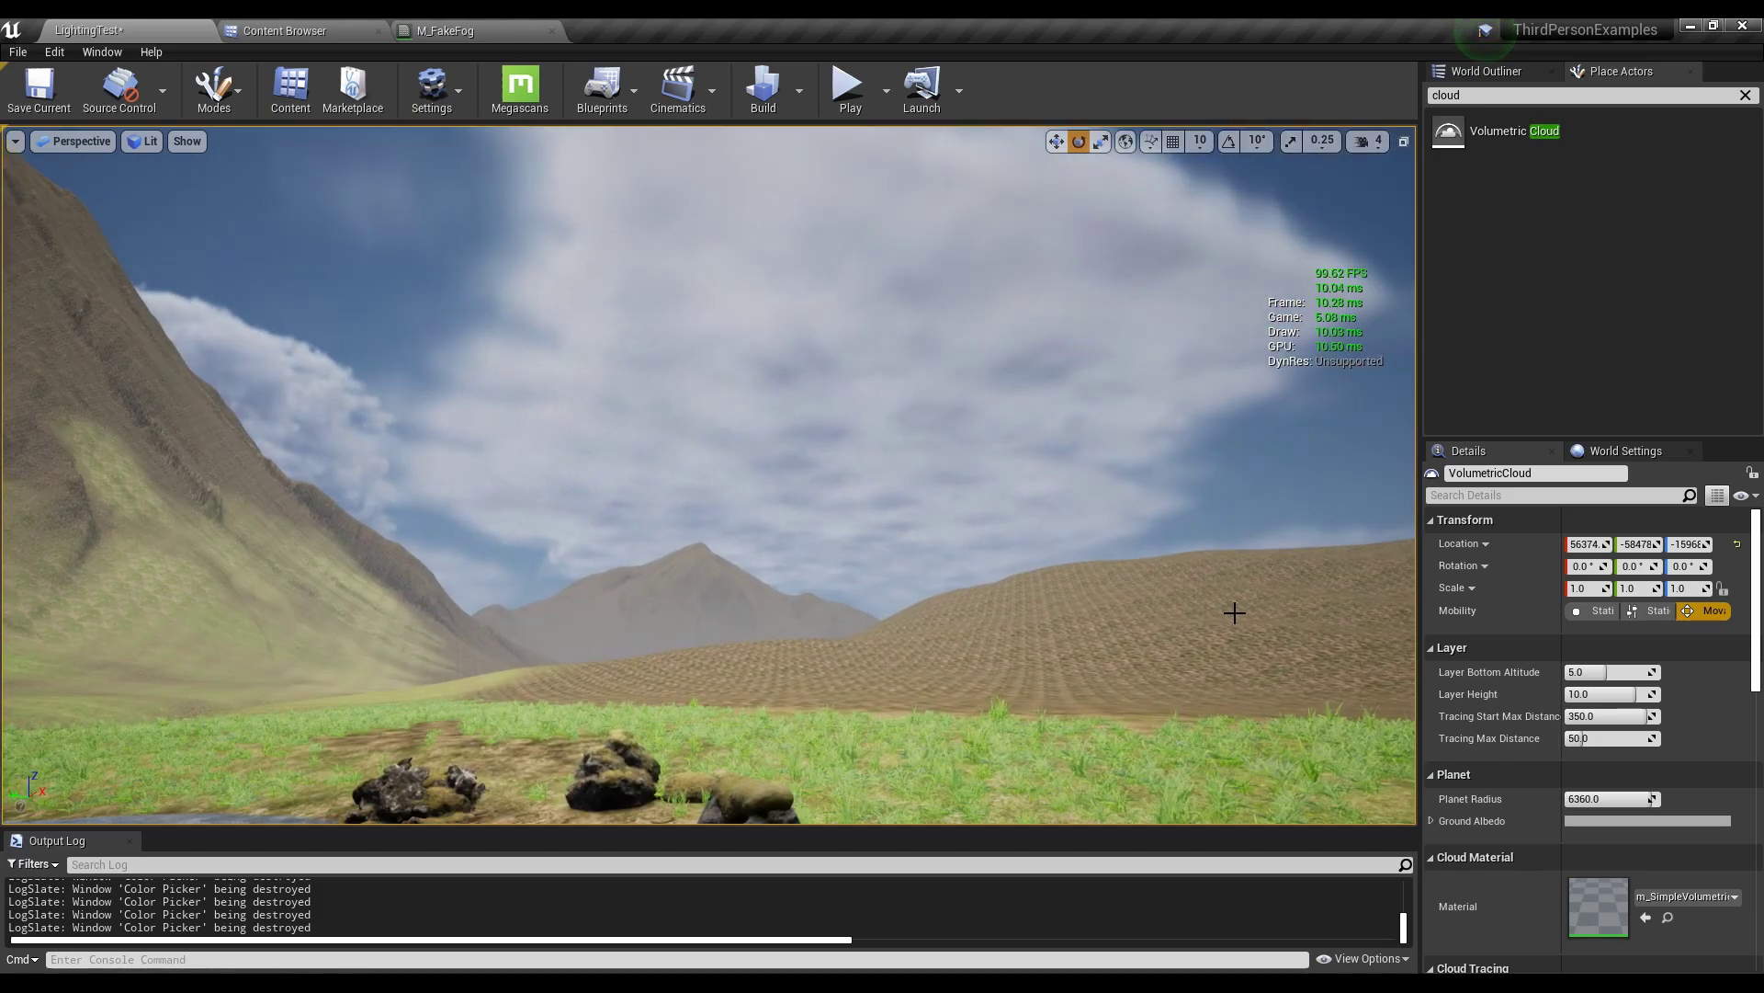
scroll(1524, 829, down, 2)
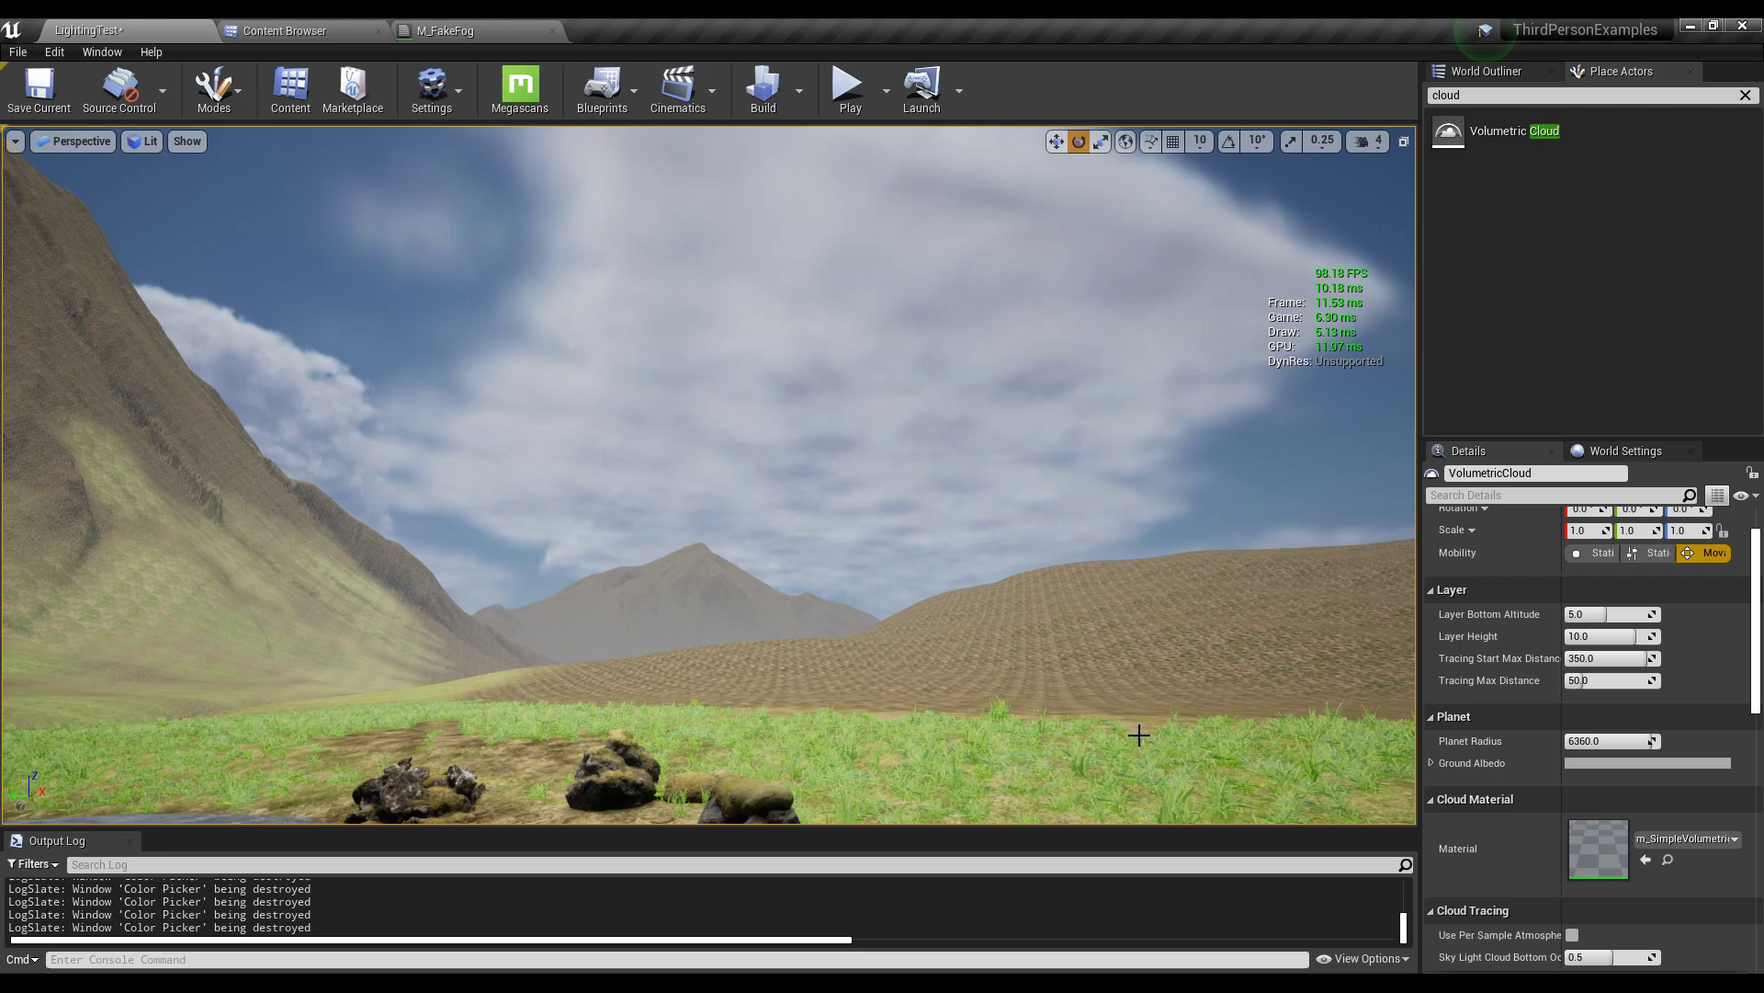
right_drag(1139, 732, 1092, 737)
right_drag(1092, 737, 1002, 740)
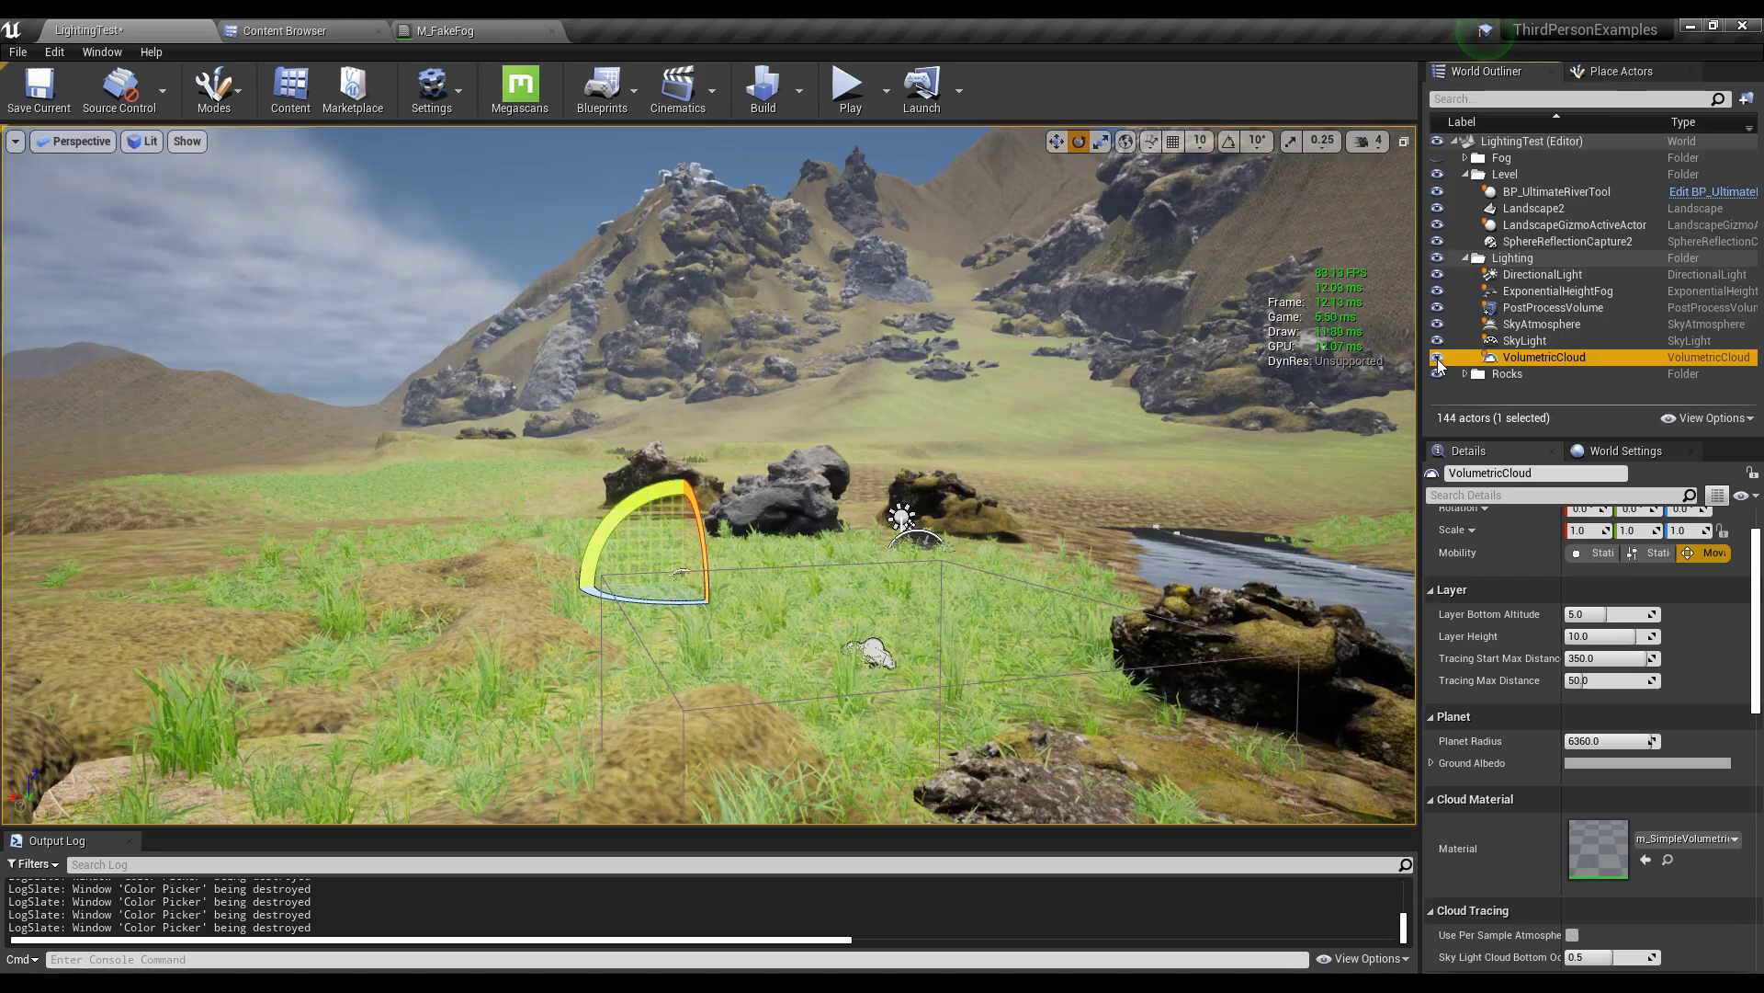
- Hide the VolumetricCloud and show it again to compare the landscape with and without clouds
click(1437, 358)
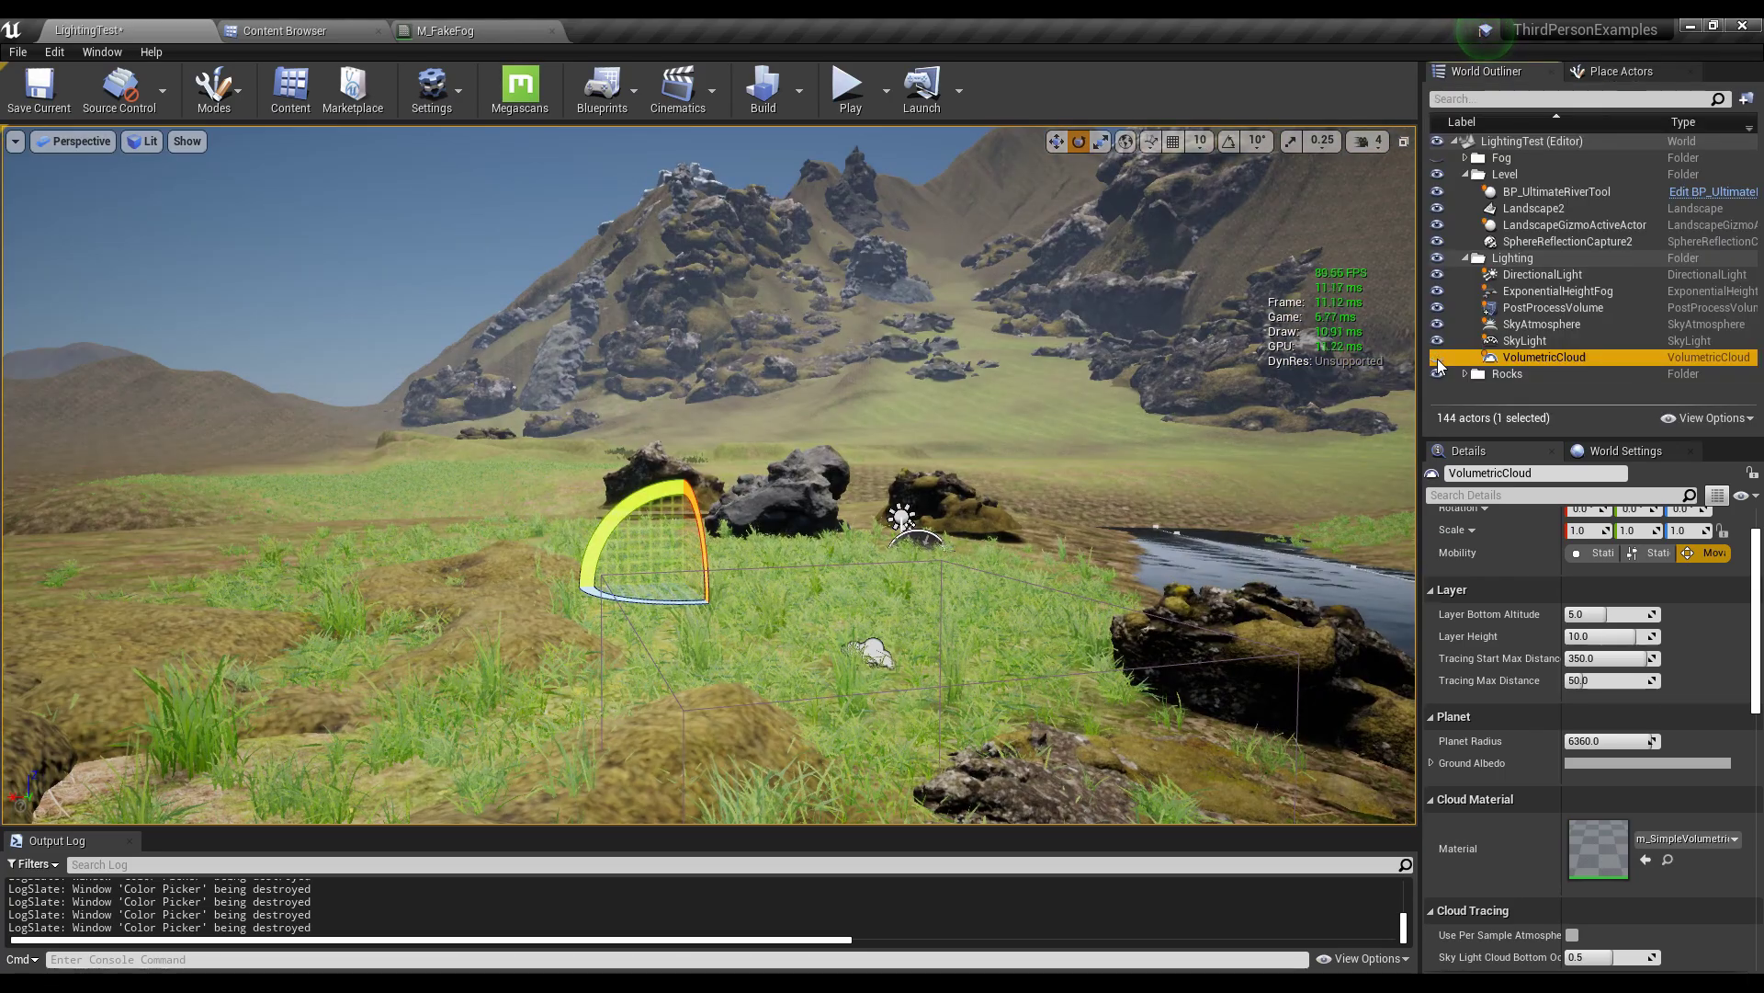
right_drag(1037, 567, 1040, 566)
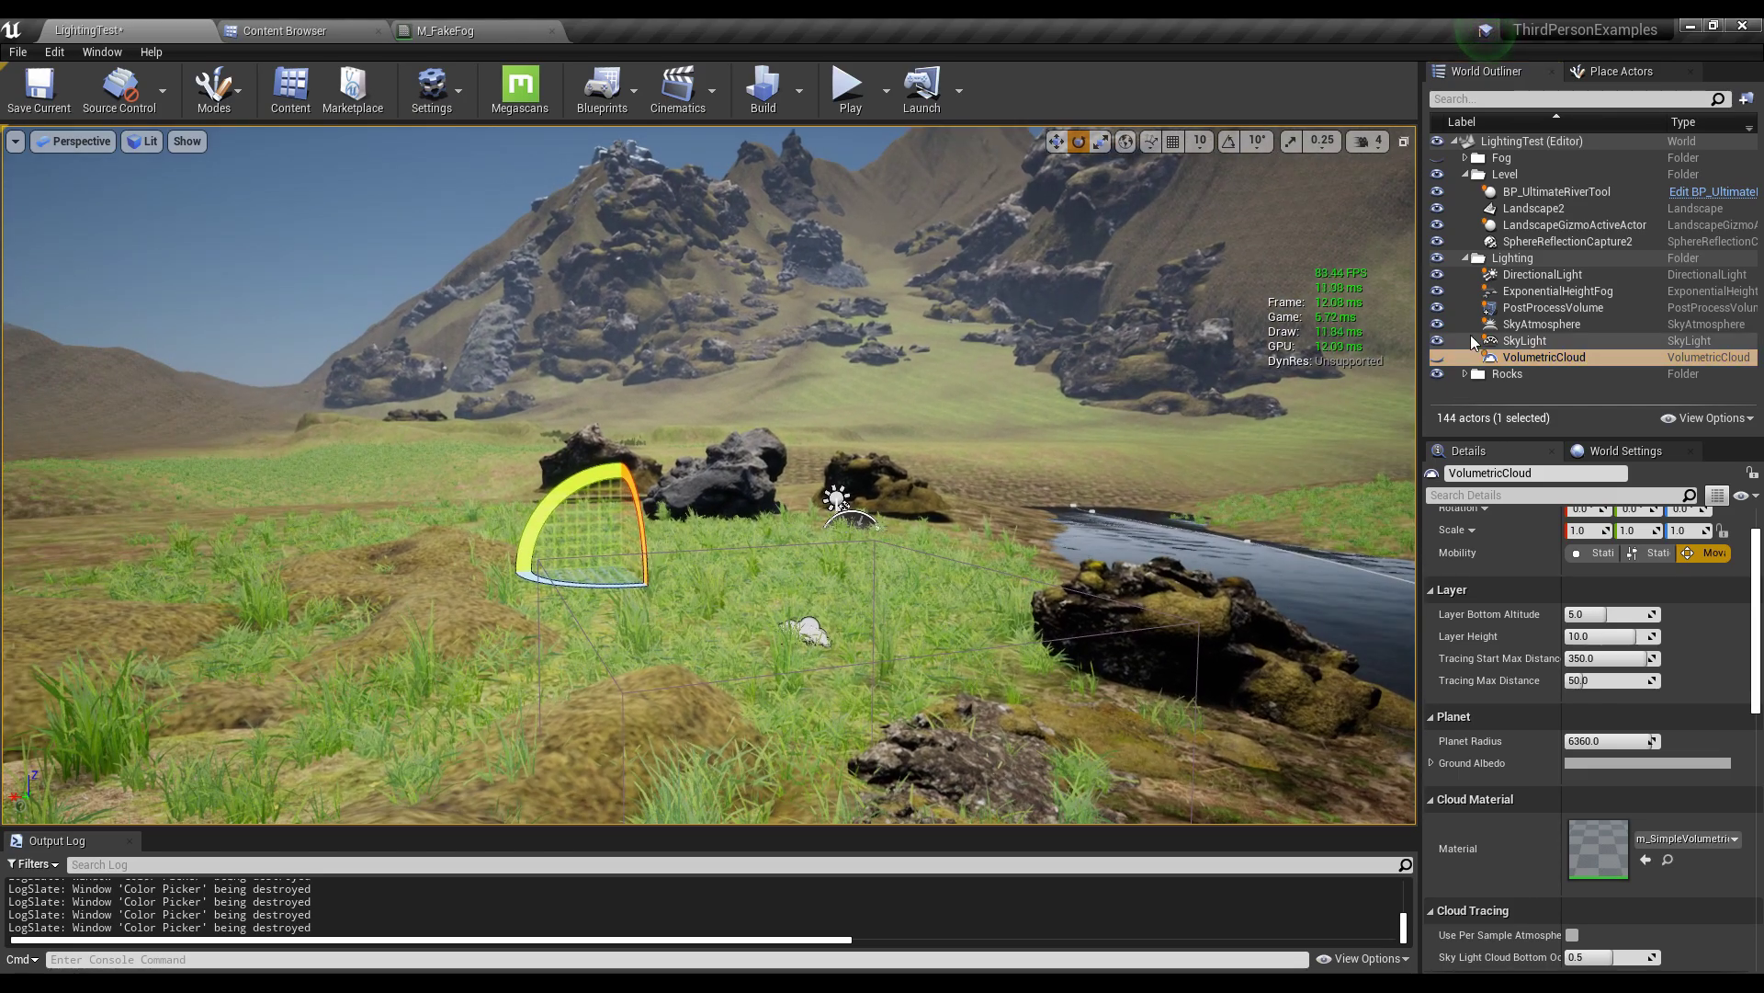
click(1437, 360)
right_drag(1277, 465, 1276, 413)
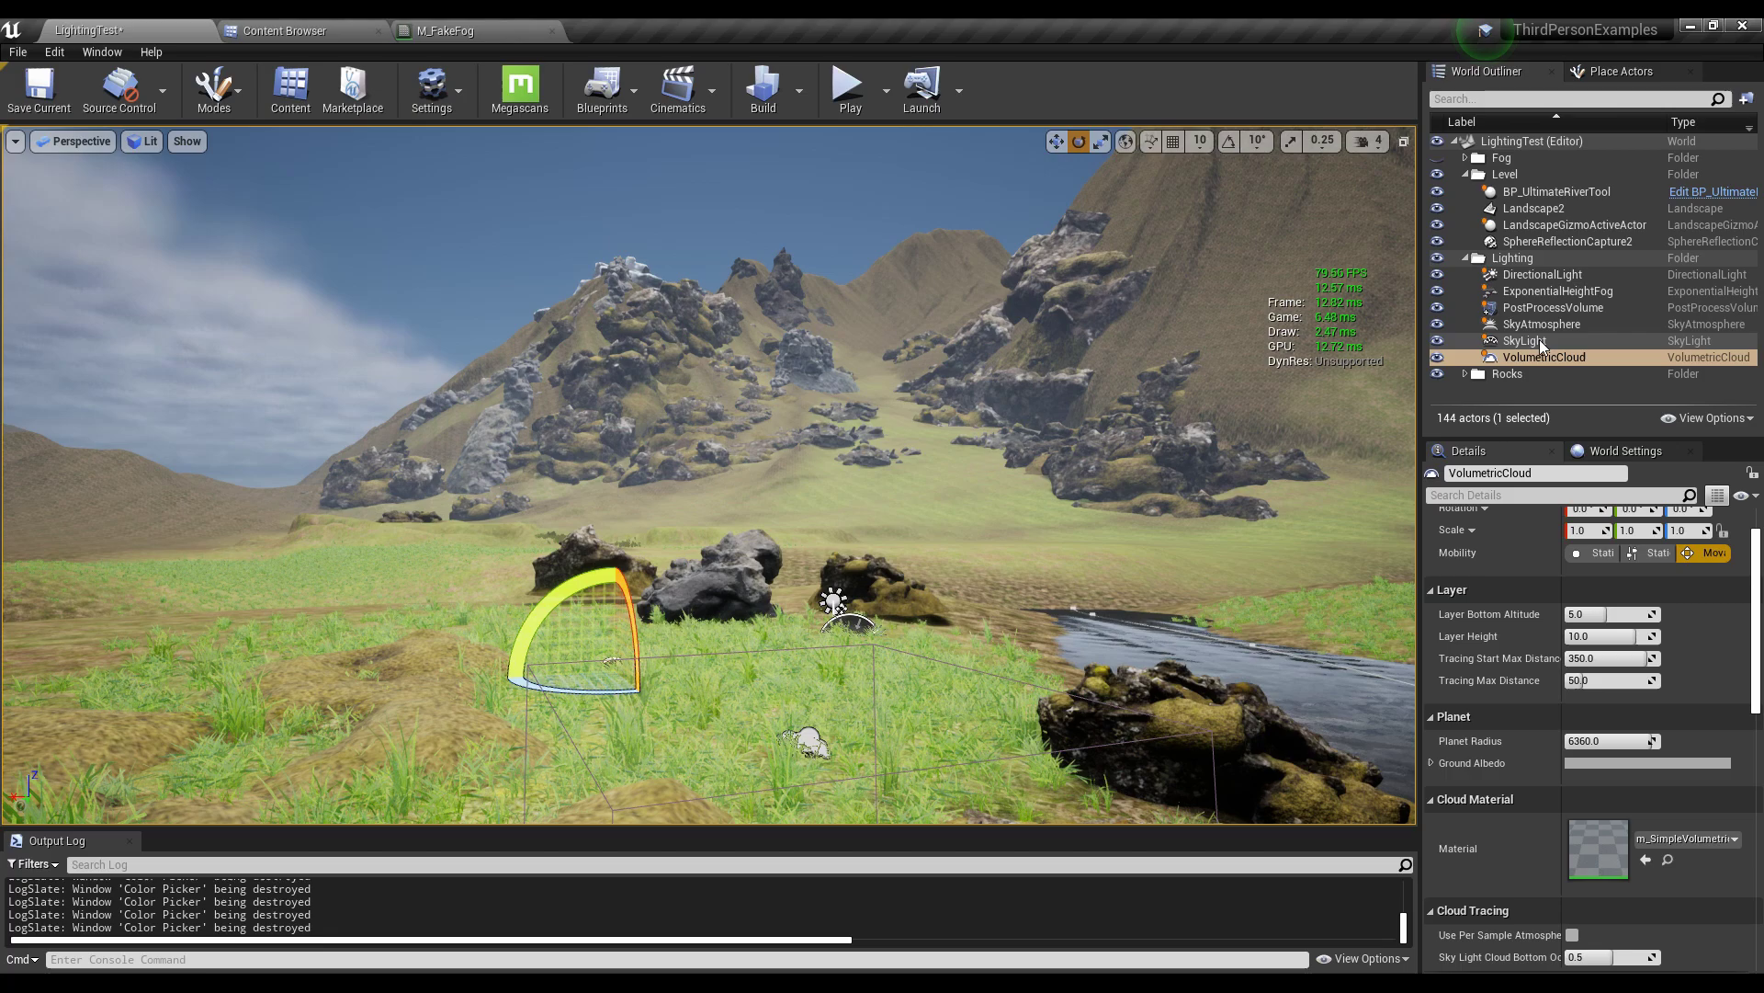
- Set the PostProcessVolume's exposure Min Brightness to 0.5
click(1538, 342)
click(1598, 822)
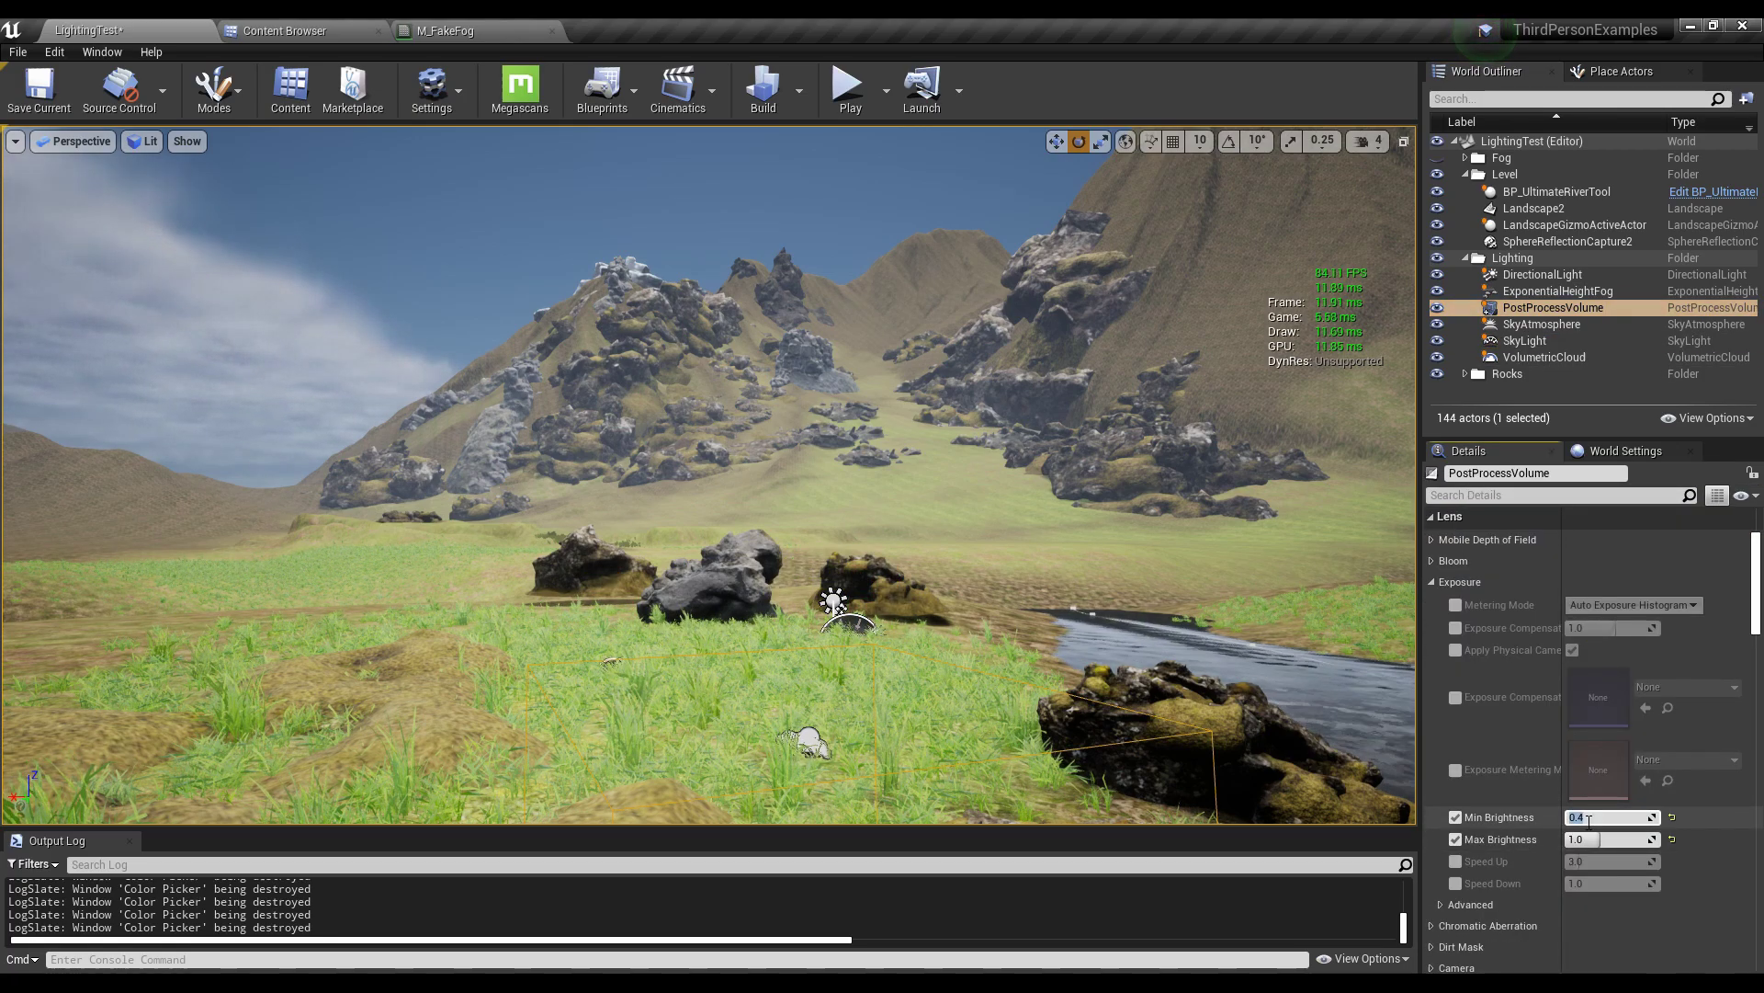
key(Return)
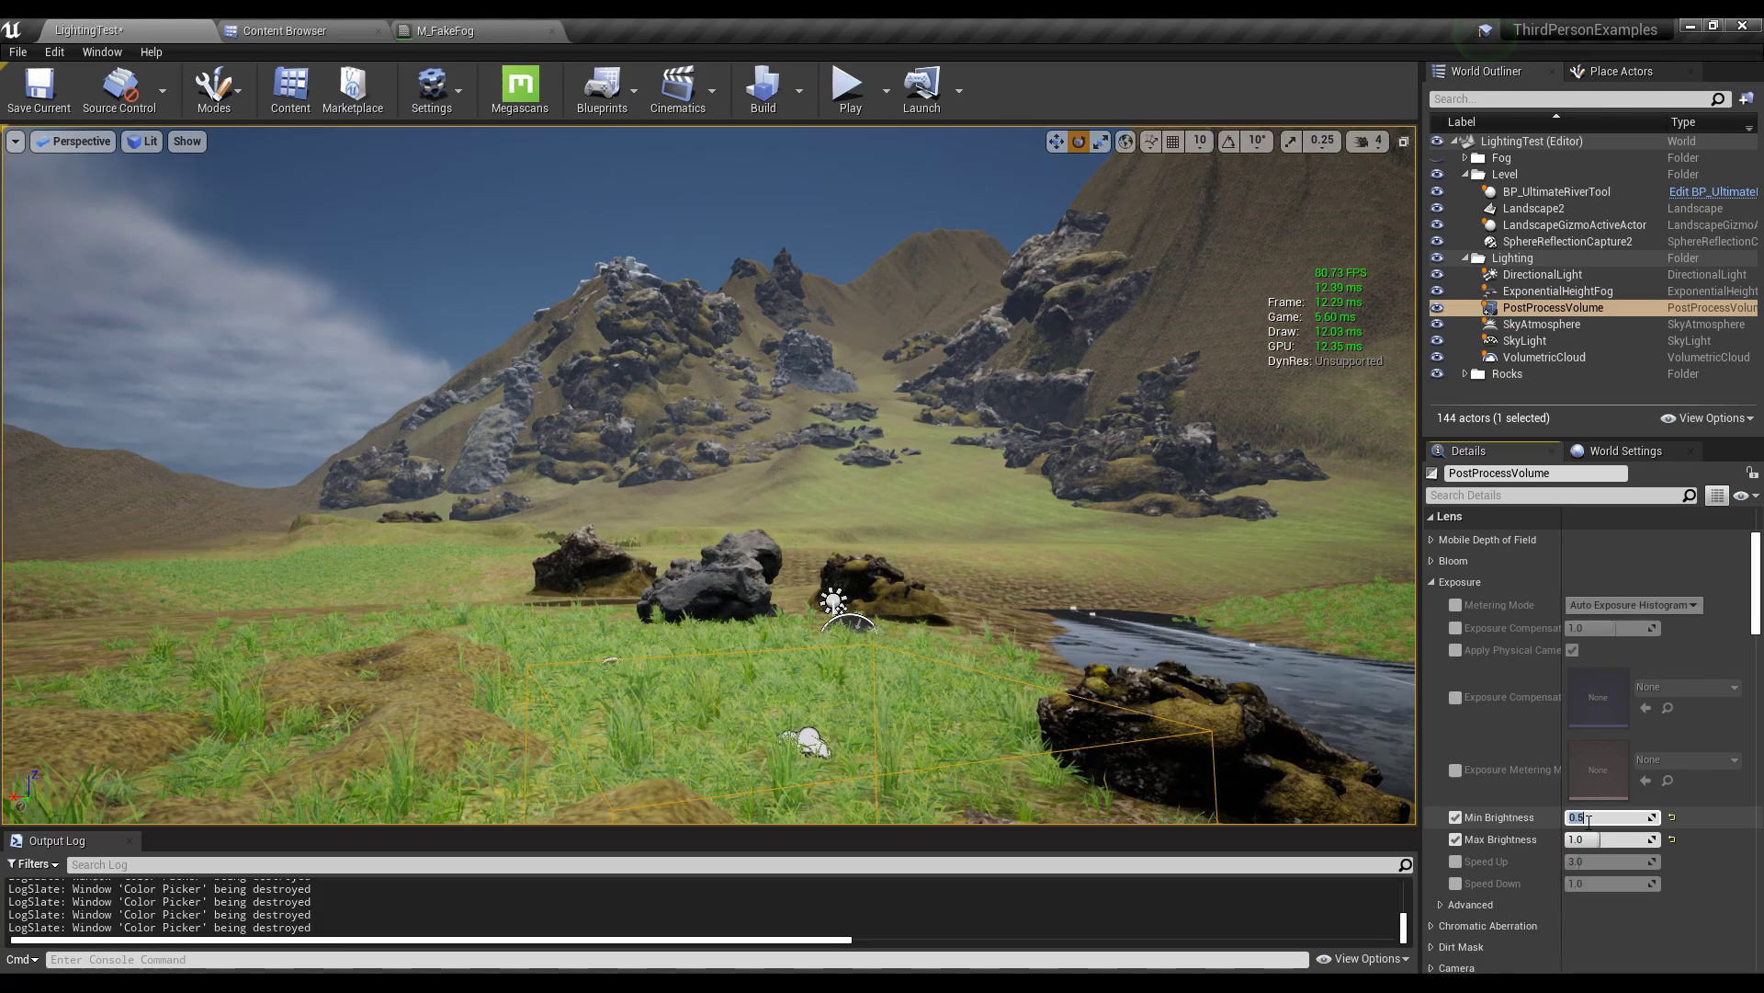
- Rotate the DirectionalLight until the sun is below the horizon to test the landscape in night darkness
key(s)
right_drag(1103, 606, 1103, 666)
key(w)
right_drag(707, 552, 708, 551)
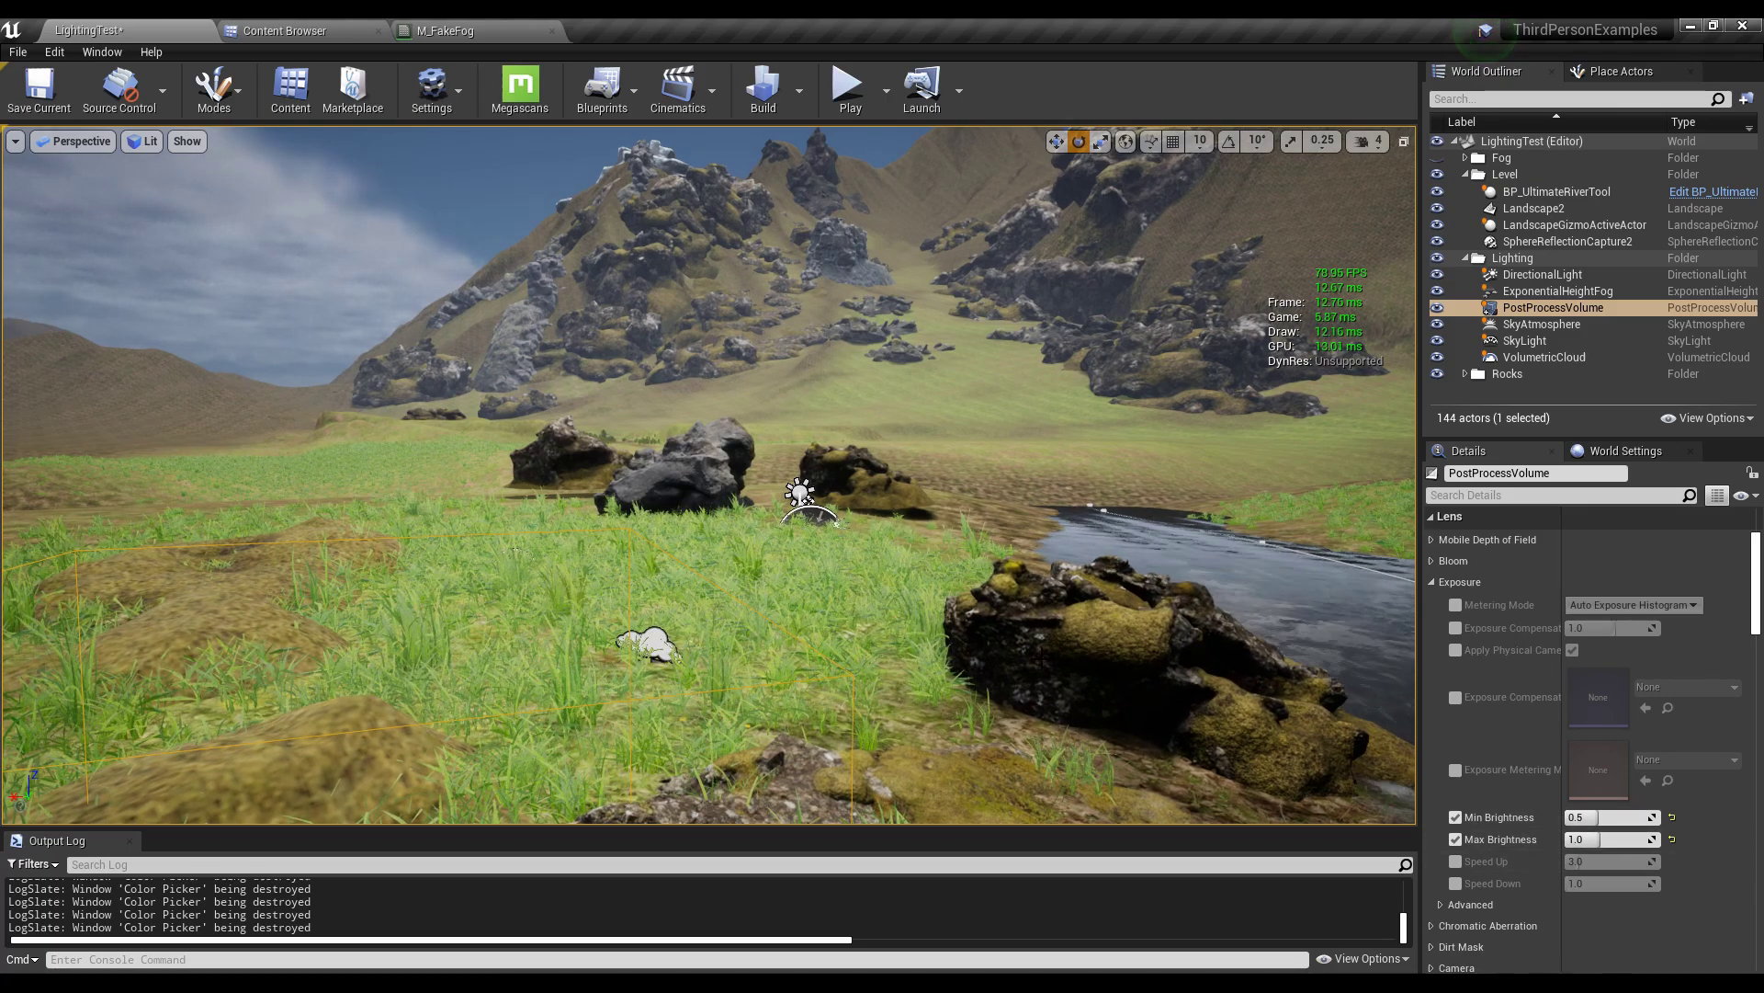
click(1521, 276)
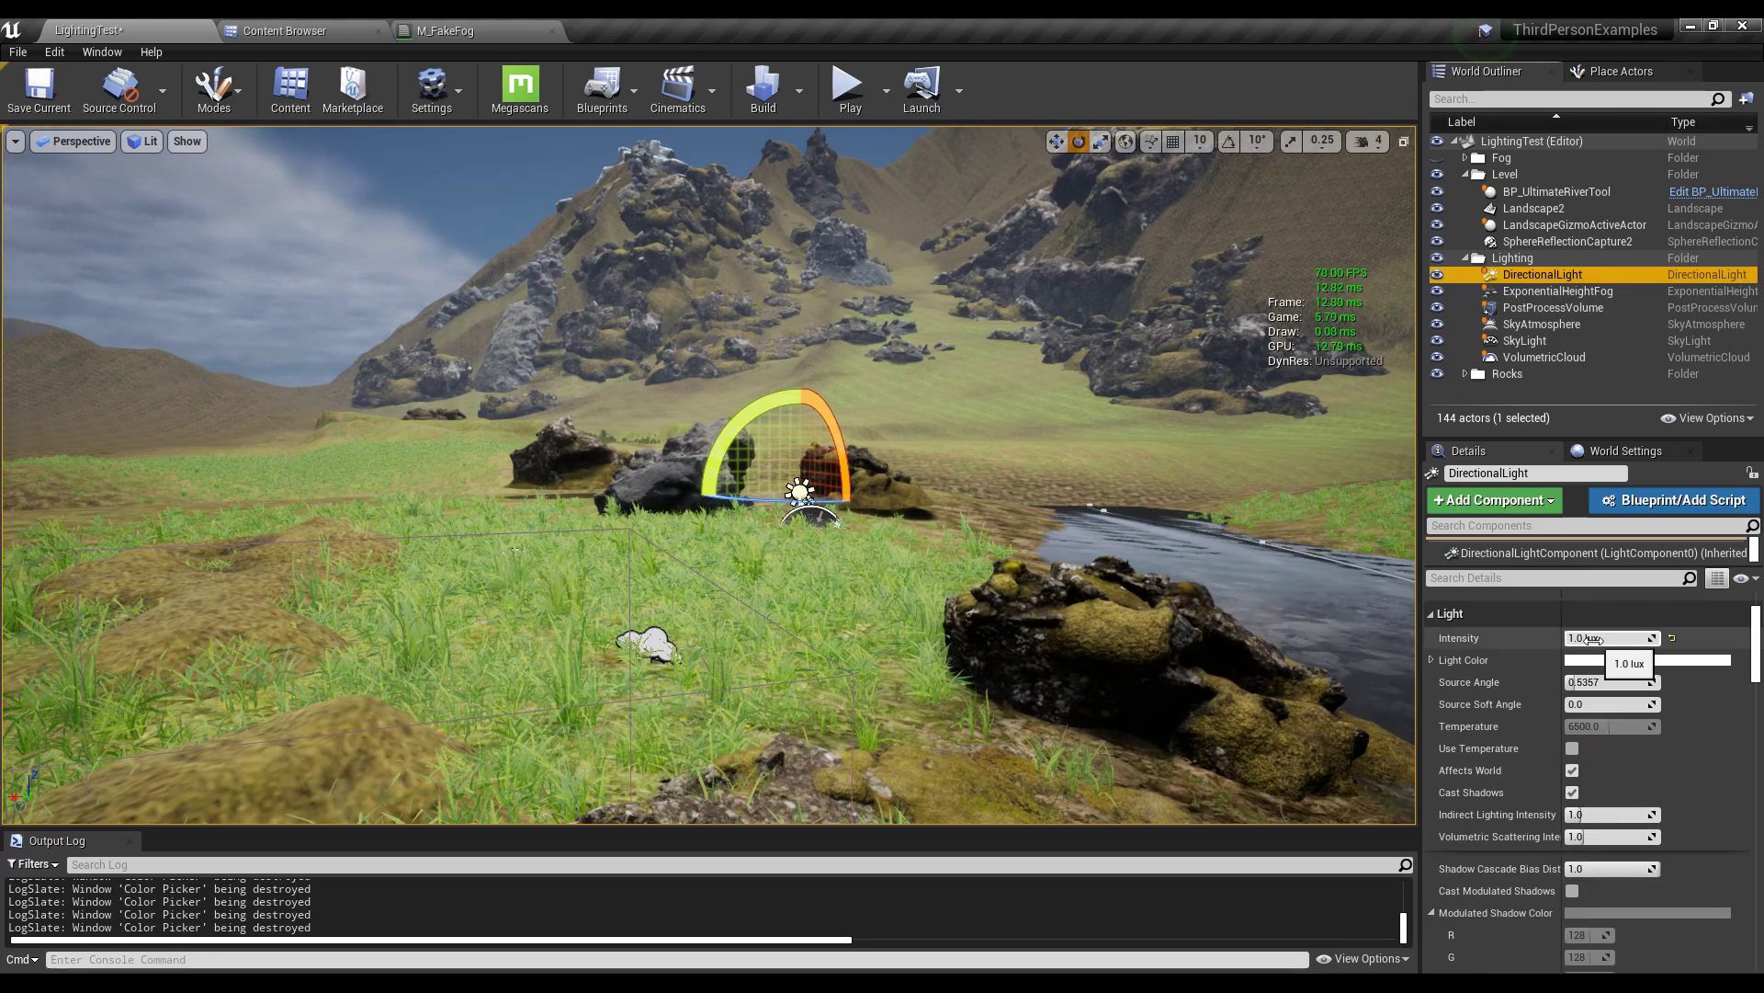
right_drag(953, 545, 953, 545)
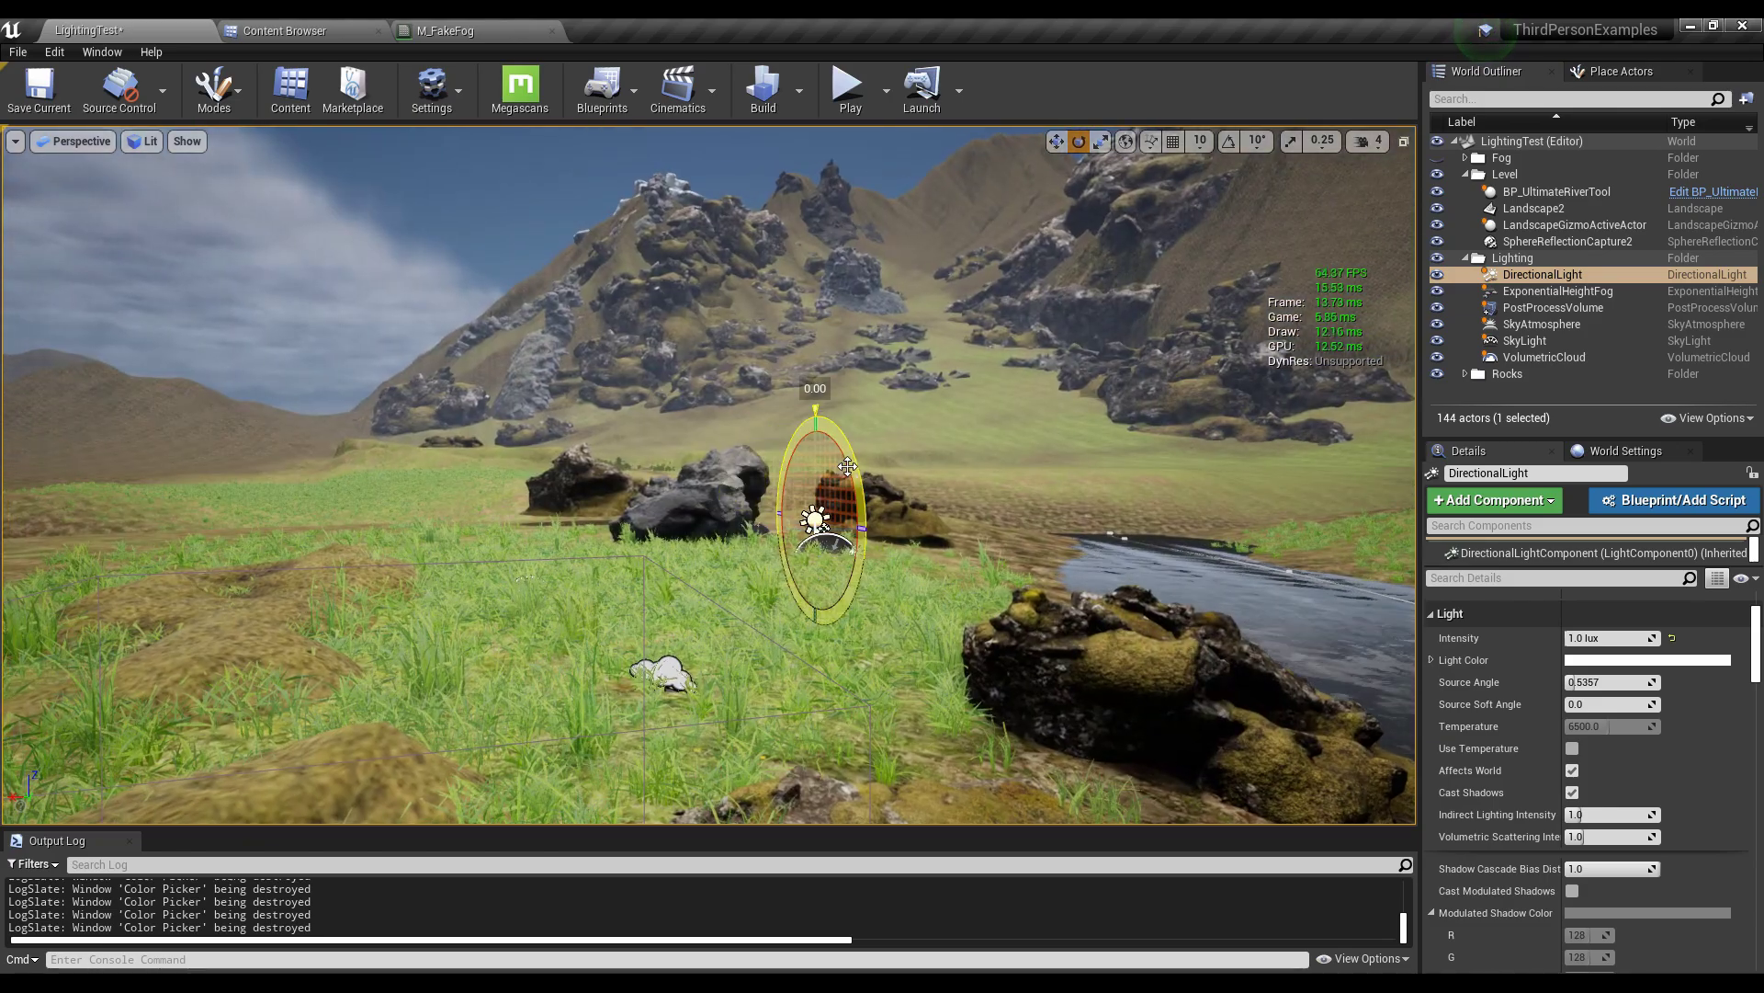
drag(812, 410, 770, 465)
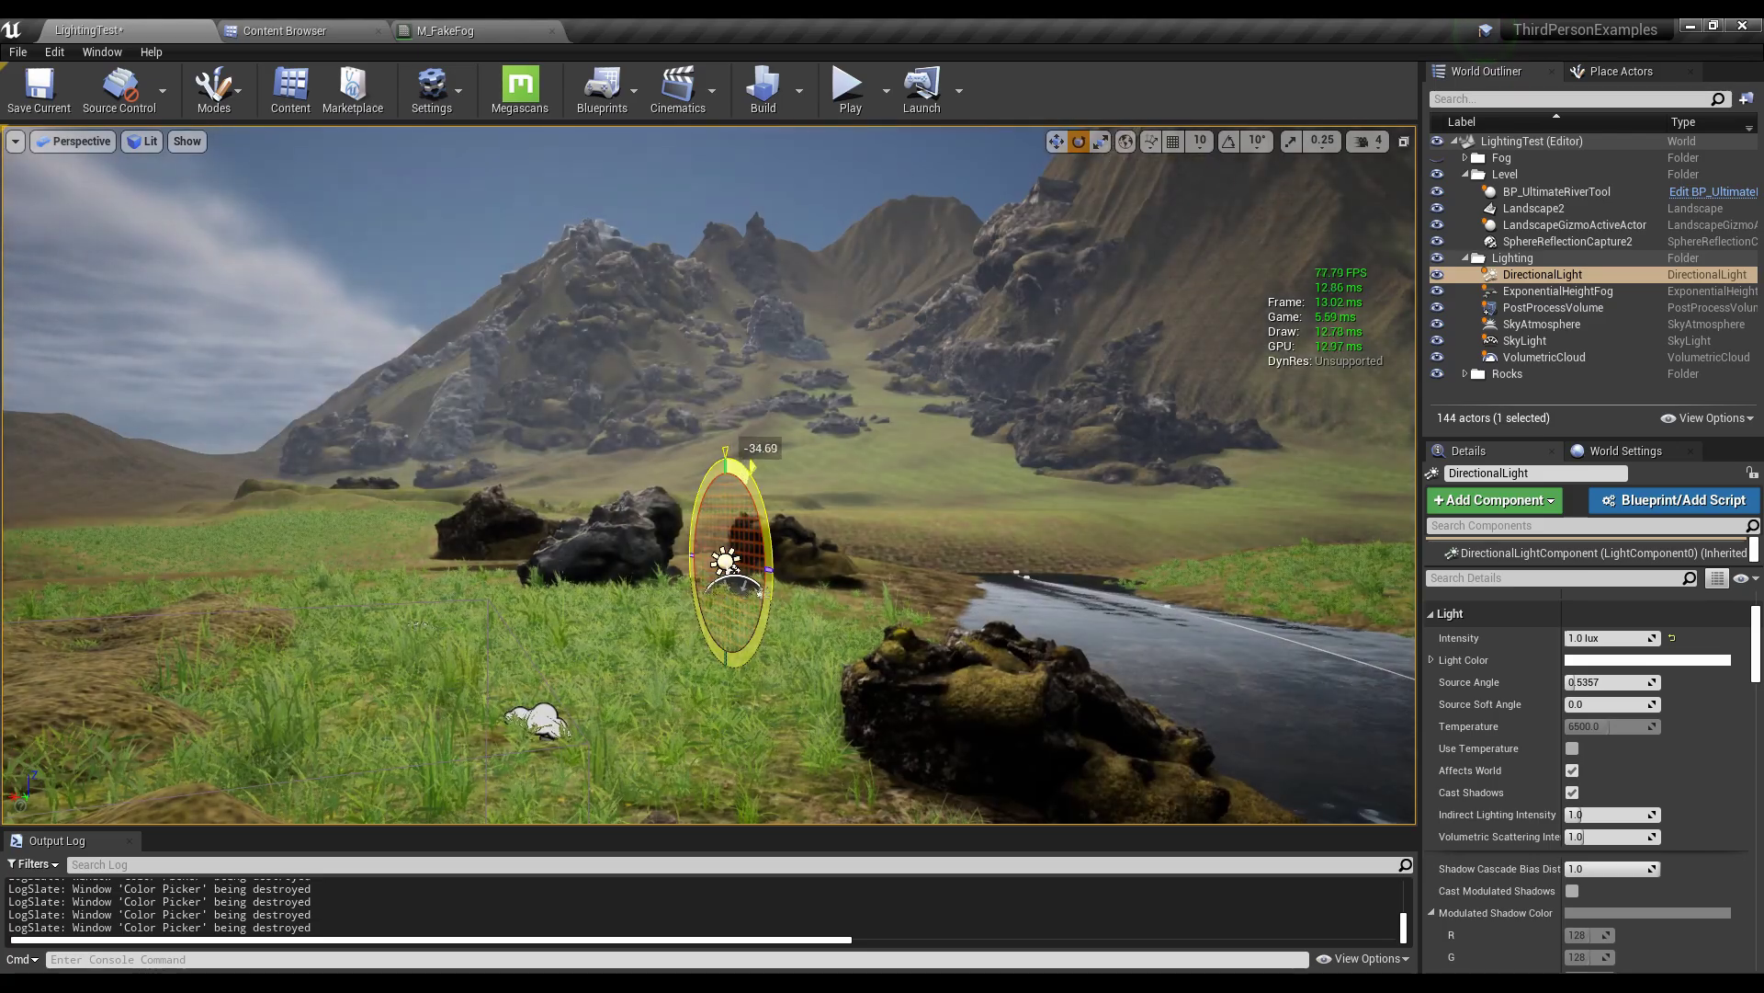
drag(767, 552, 759, 659)
drag(761, 654, 701, 489)
mouse_move(700, 489)
right_down()
mouse_move(611, 512)
mouse_move(706, 510)
right_up()
key(w)
right_drag(552, 487, 523, 487)
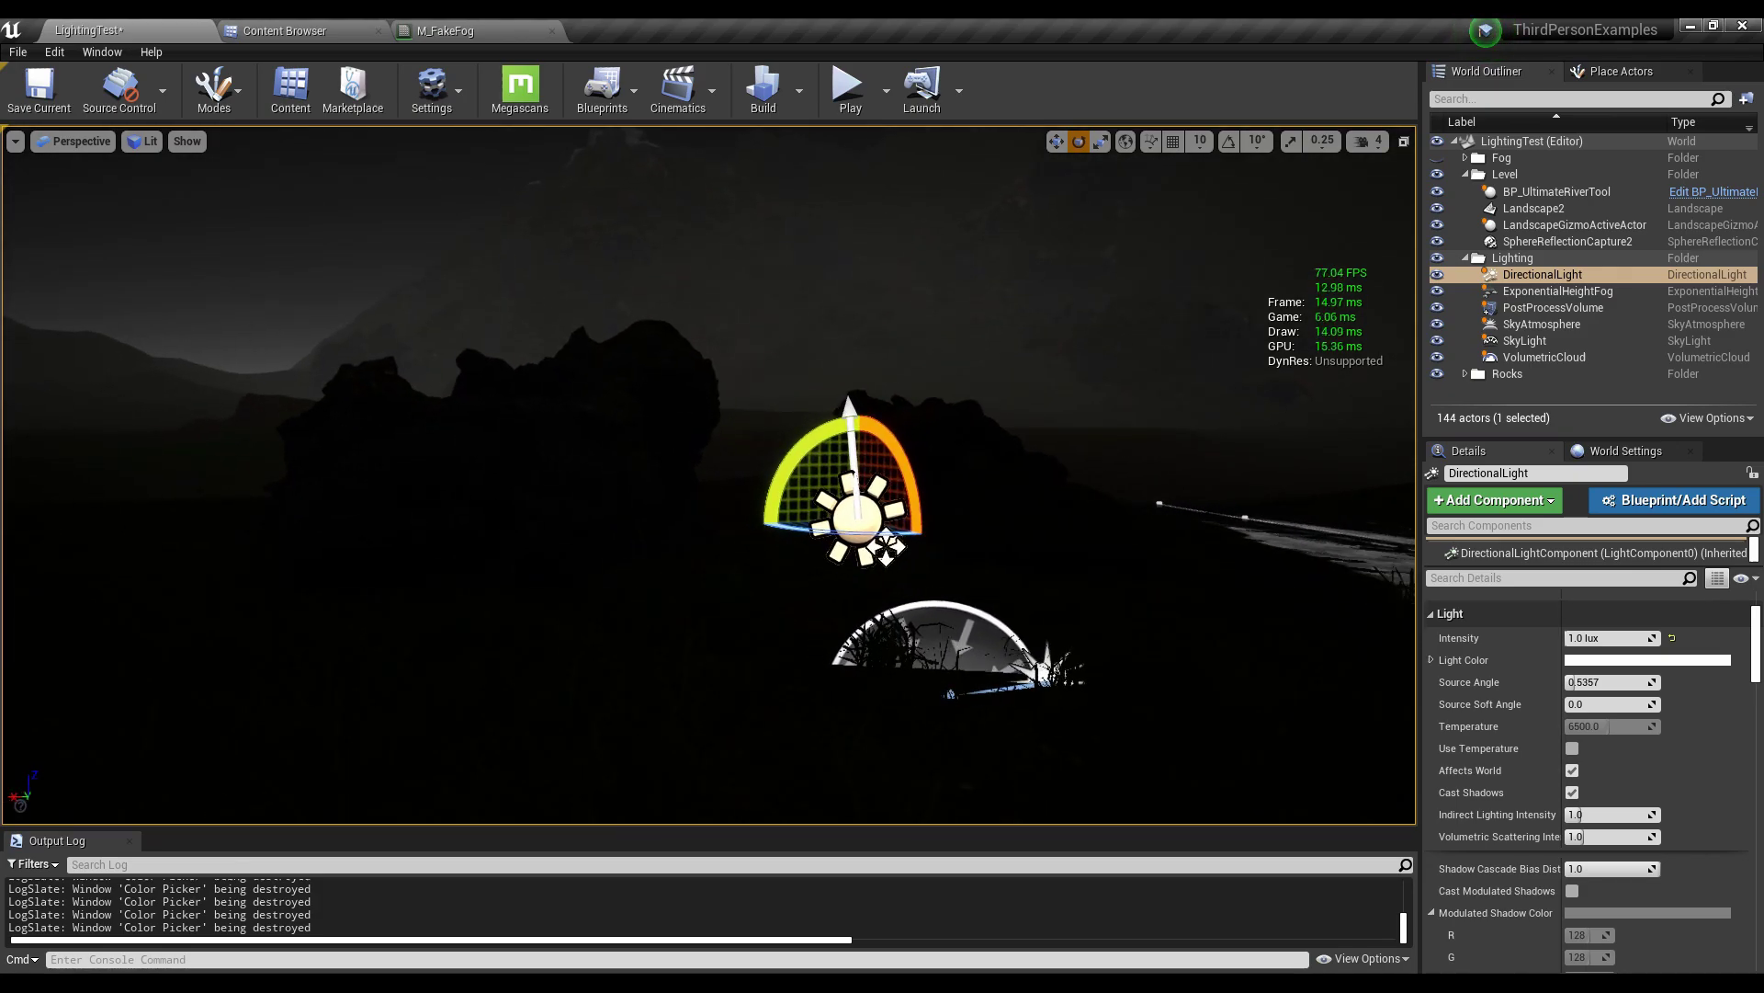
- Try an exposure Min Brightness of 0.2 on the PostProcessVolume and settle on 0.3
click(1557, 291)
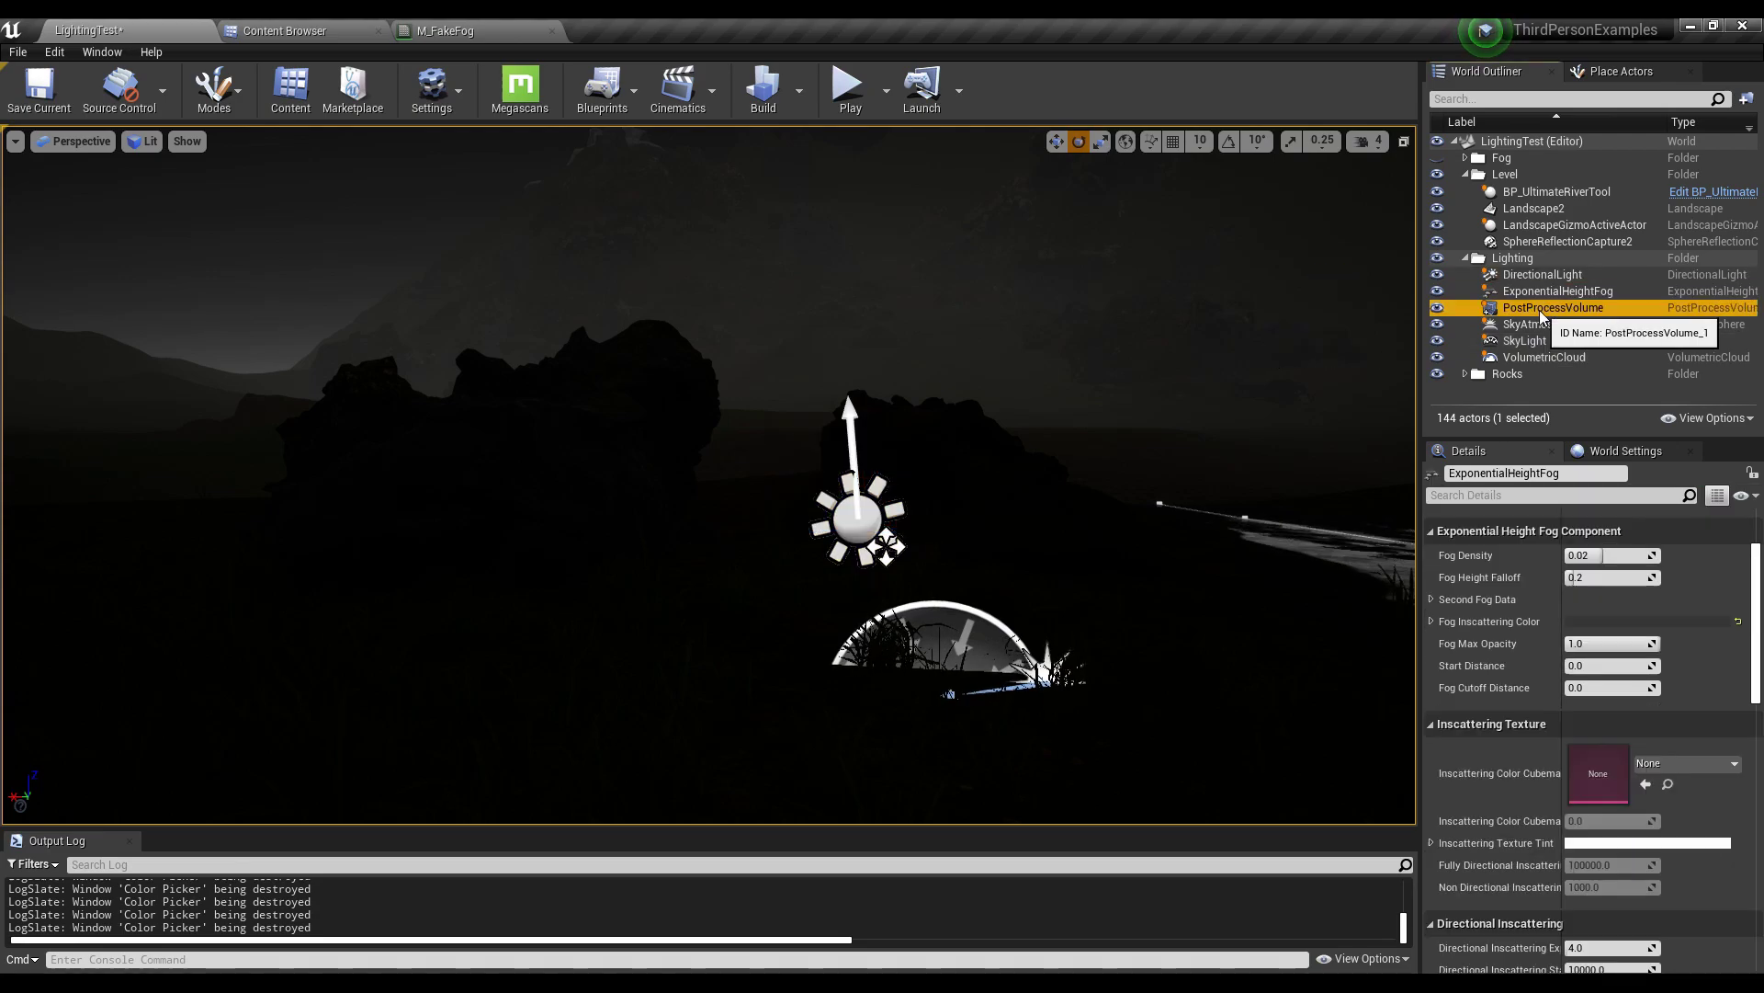
click(1553, 306)
click(1591, 817)
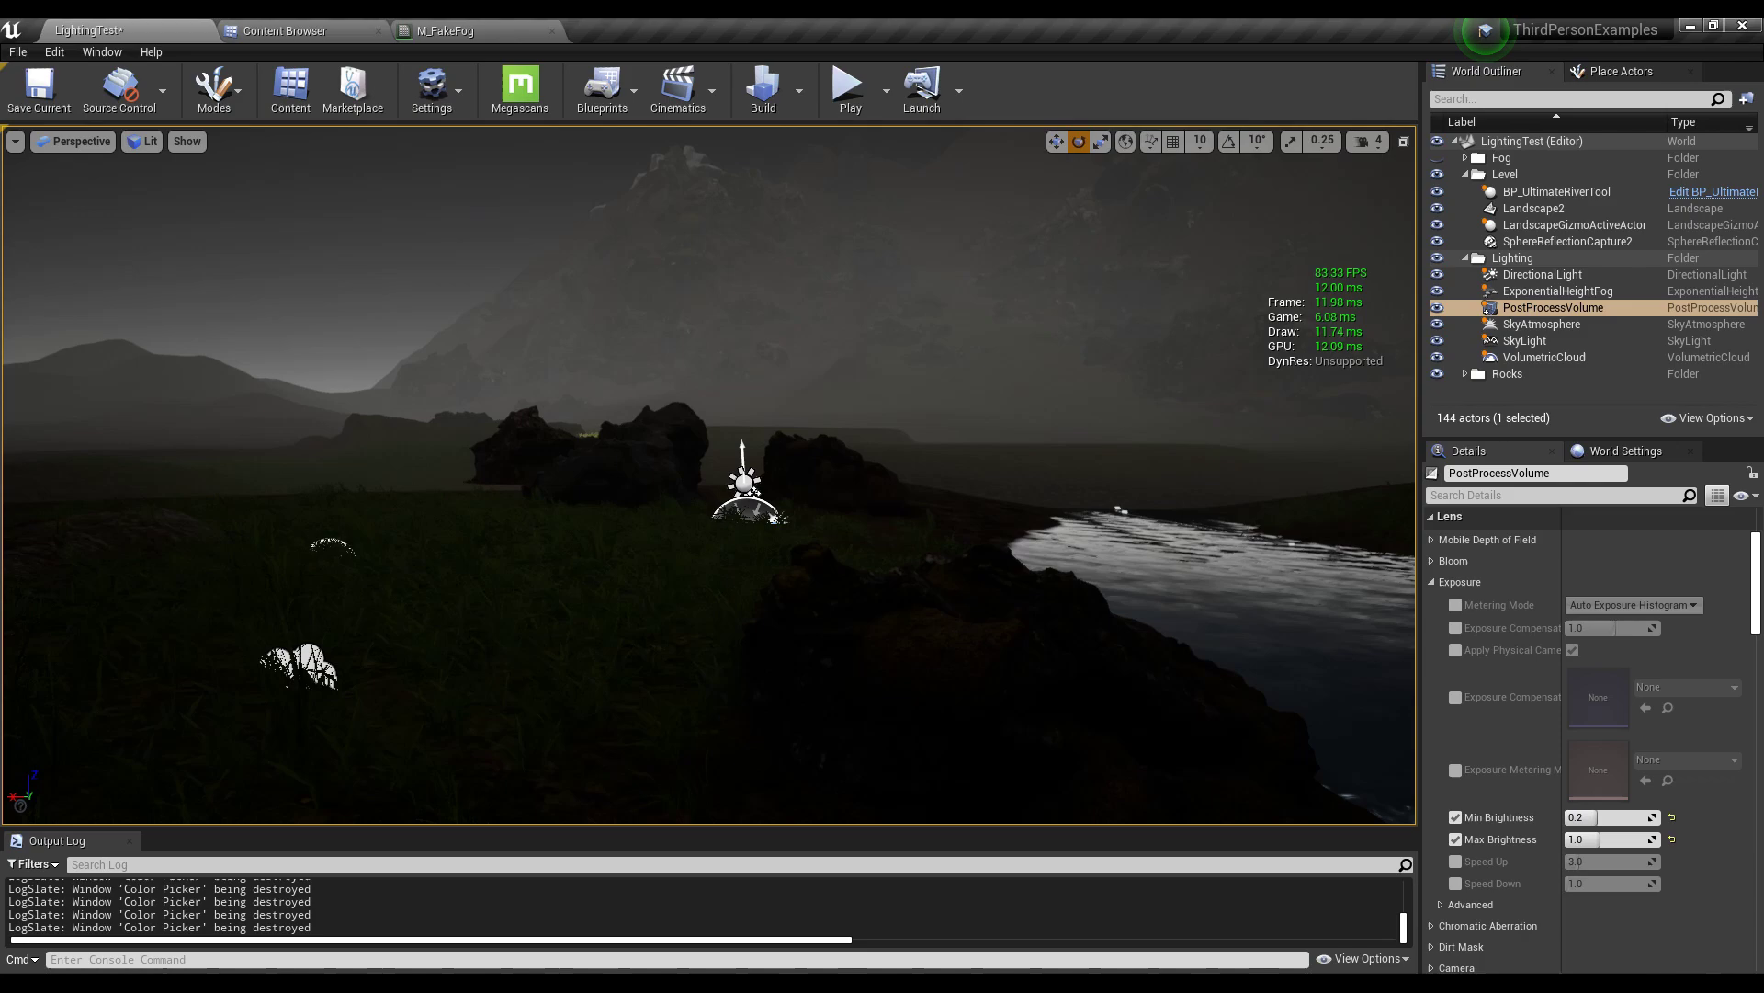
right_drag(708, 478, 781, 464)
click(1599, 817)
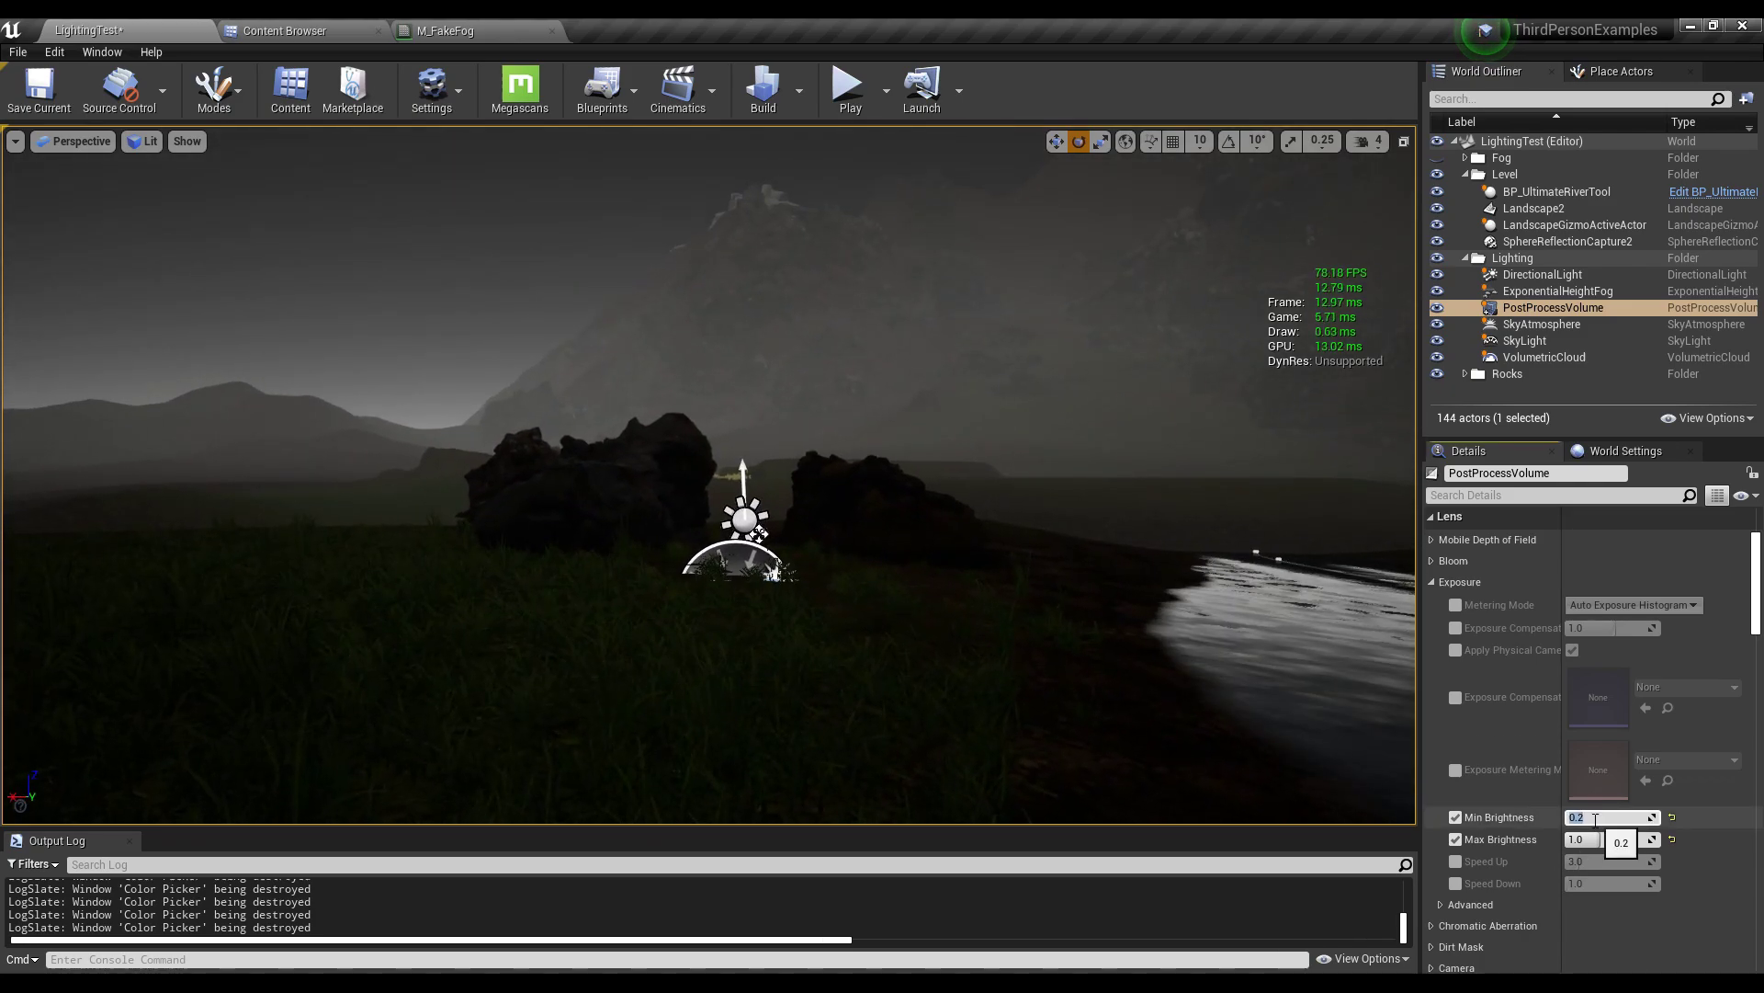
key(Return)
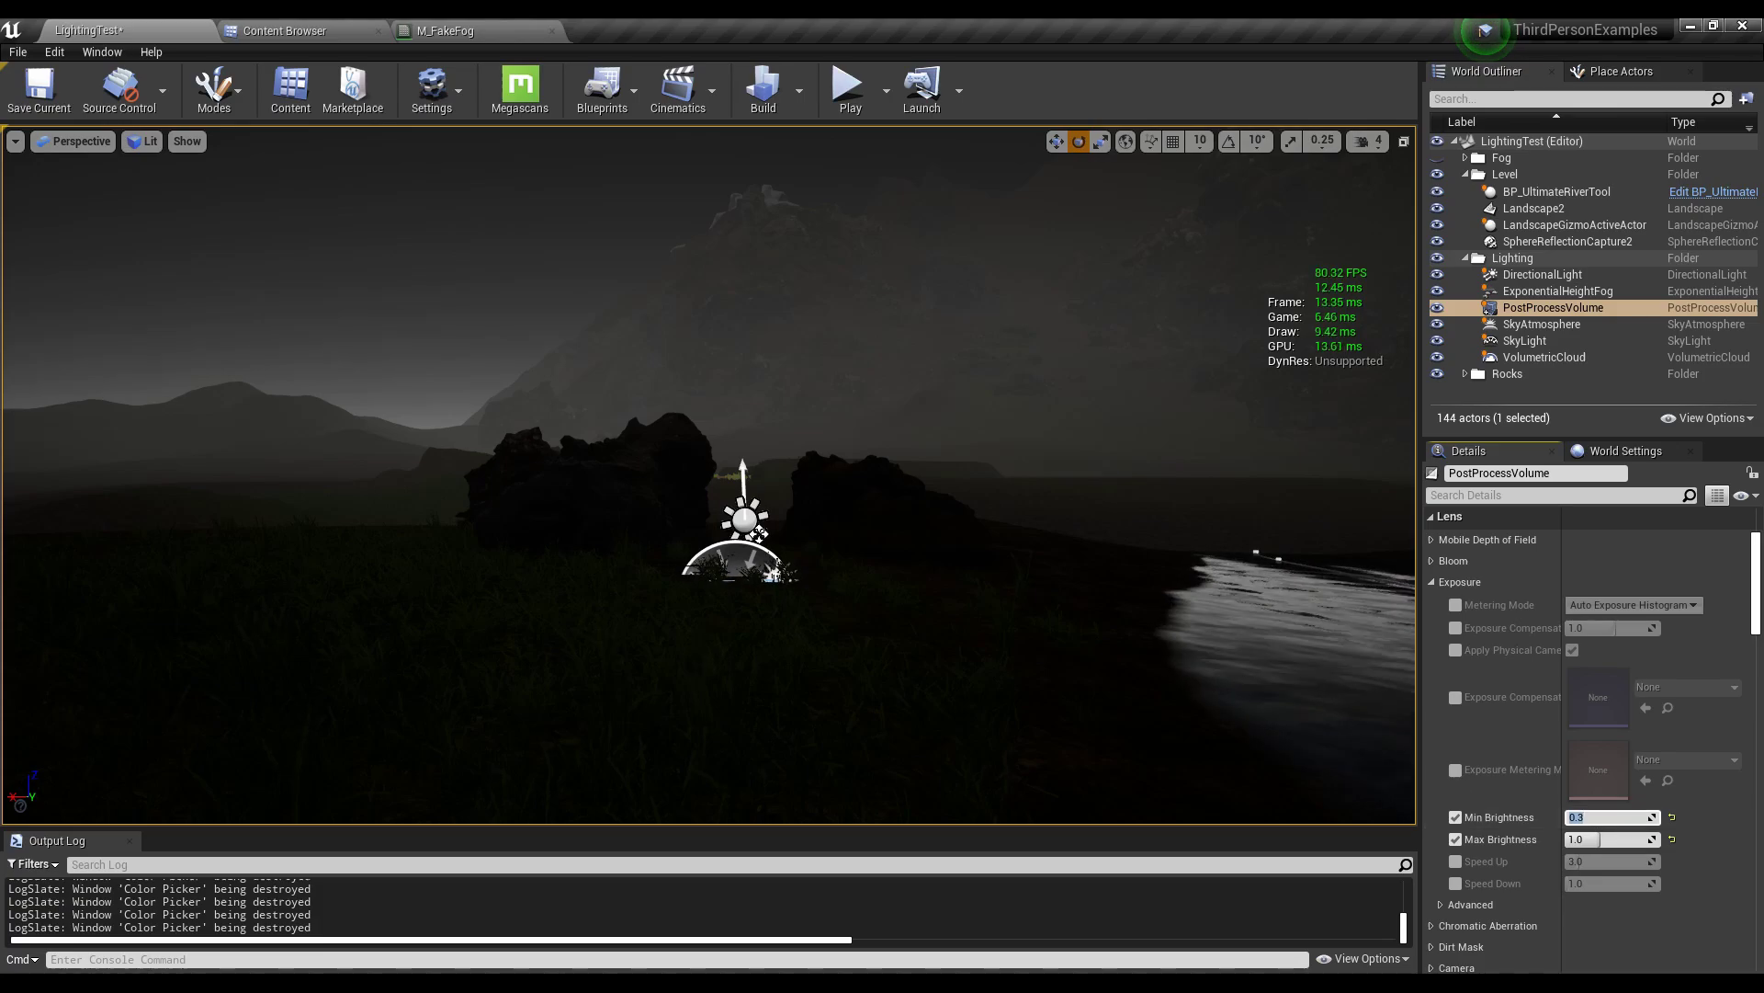
right_drag(828, 496, 138, 495)
mouse_move(661, 473)
right_down()
mouse_move(634, 473)
mouse_move(652, 473)
right_up()
click(1543, 273)
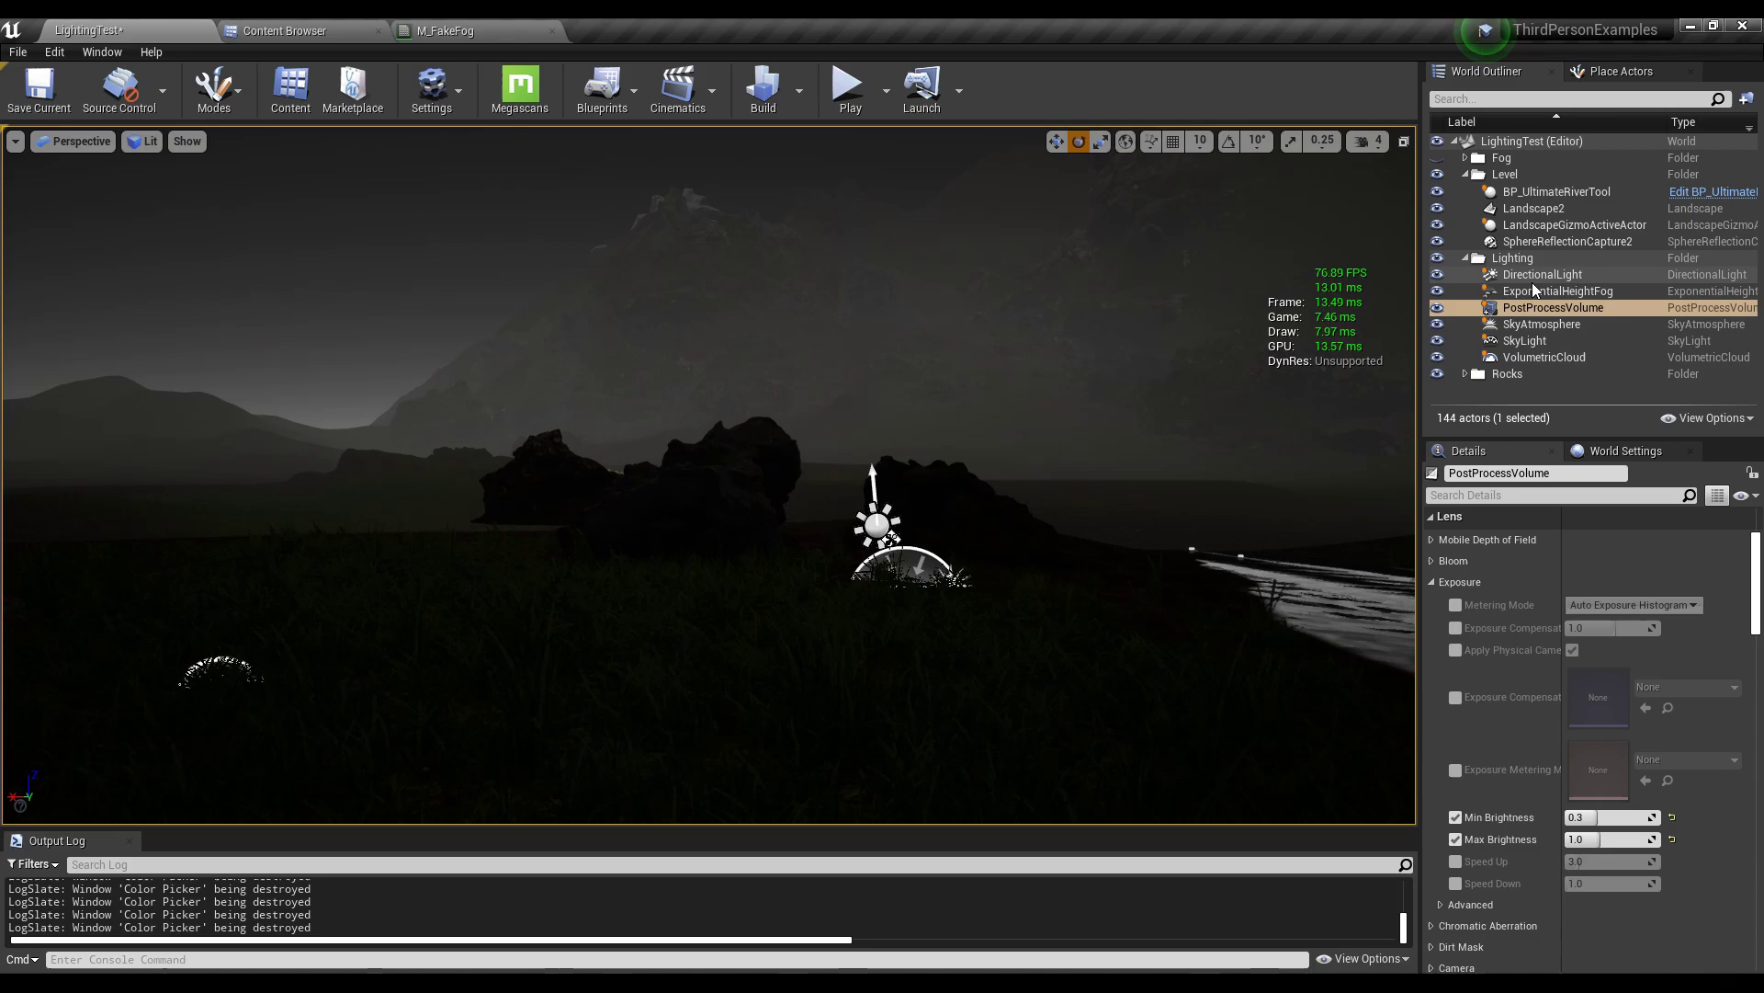
click(1542, 290)
ctrl+click(1551, 308)
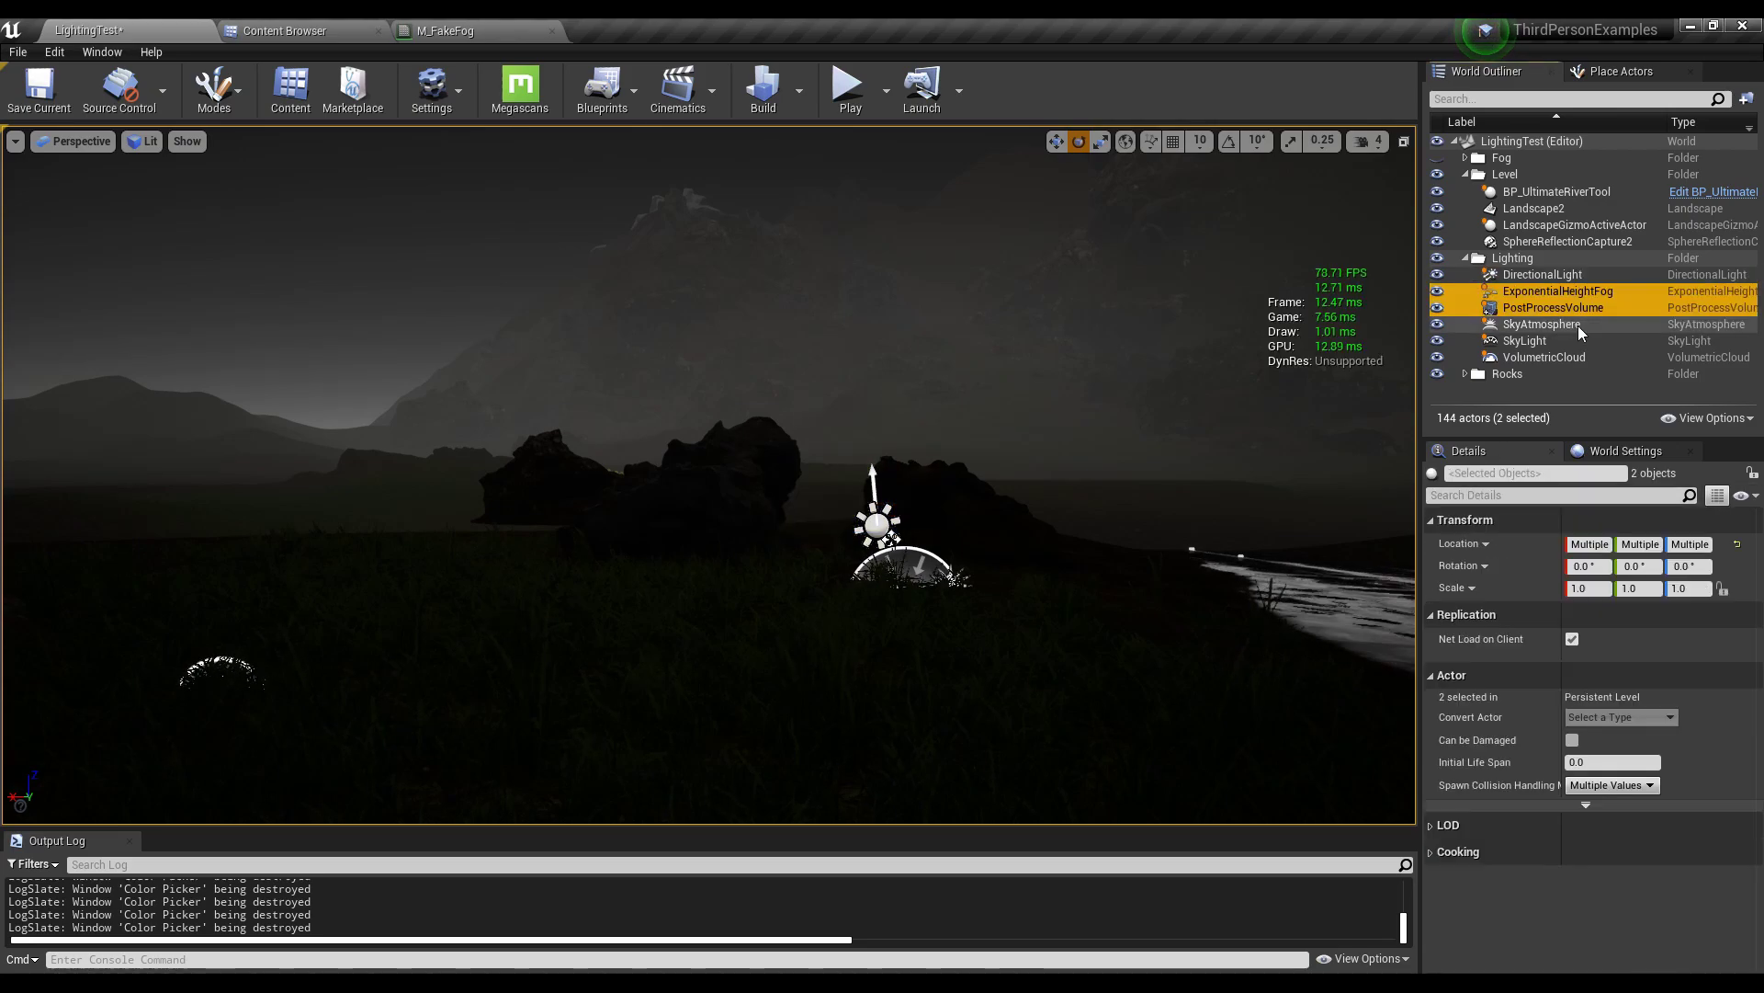
shift+click(1558, 342)
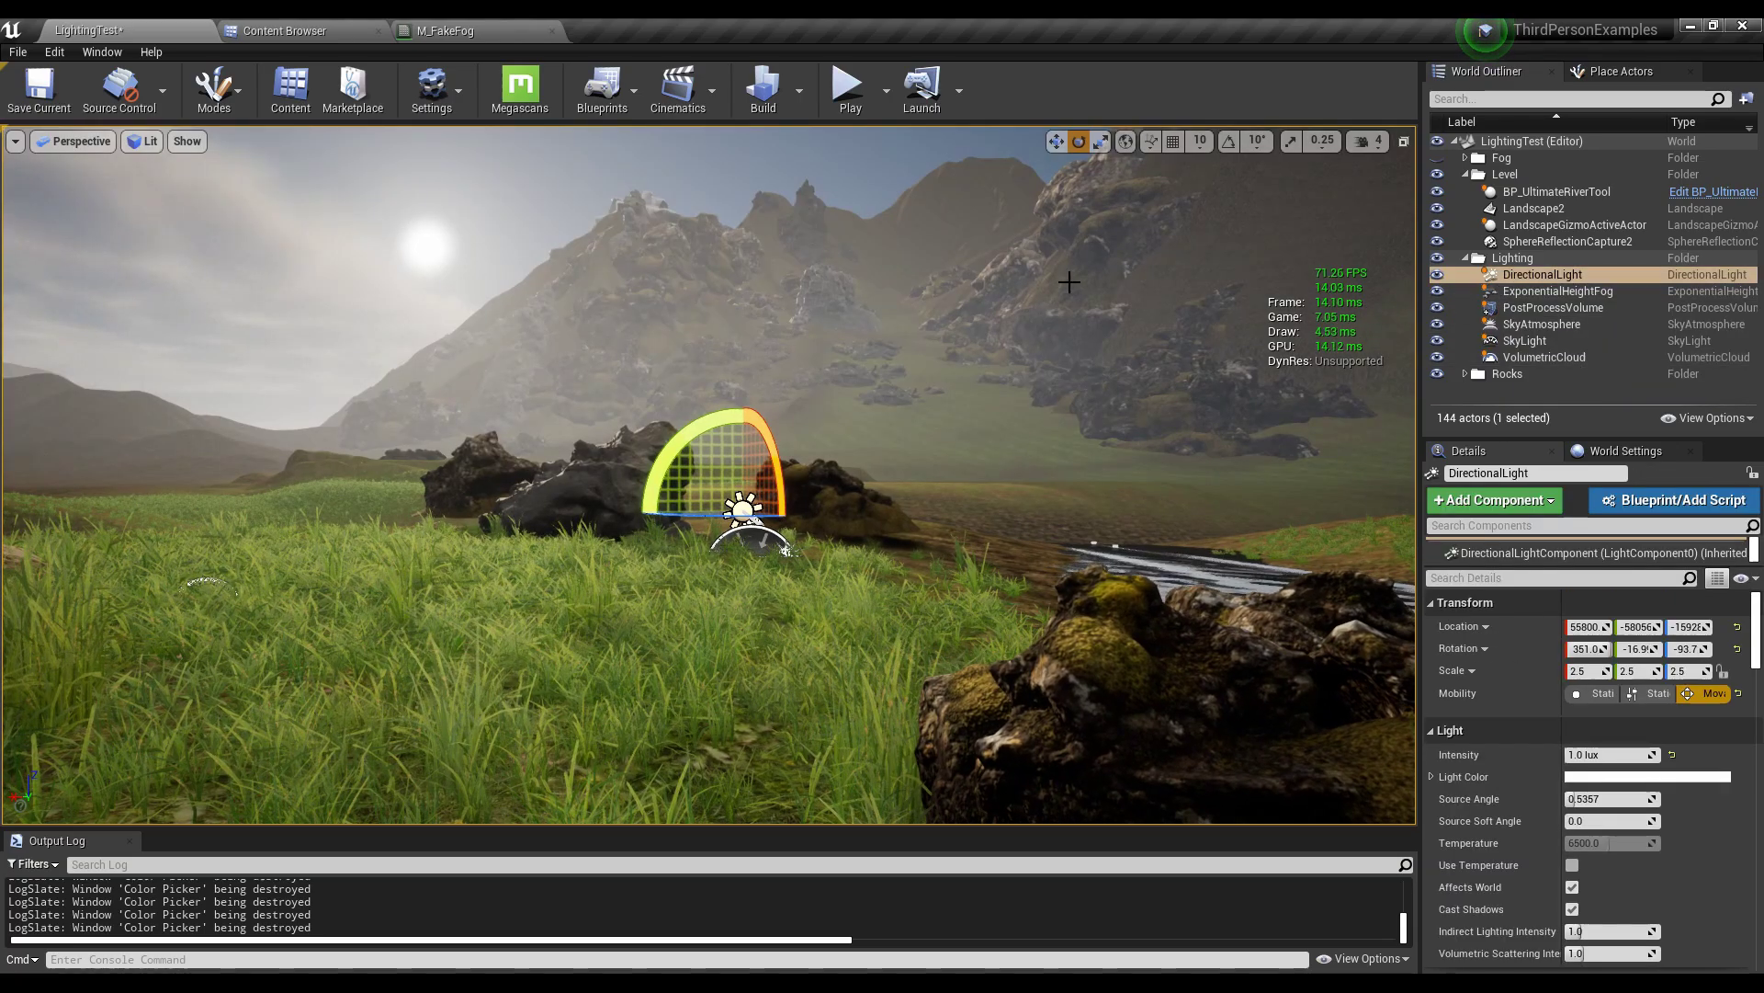
- Tilt the DirectionalLight to a pitch of about -15° and turn it sideways, keeping a low sun over the hills beside the mountain
right_drag(1067, 279, 1057, 264)
drag(799, 494, 797, 492)
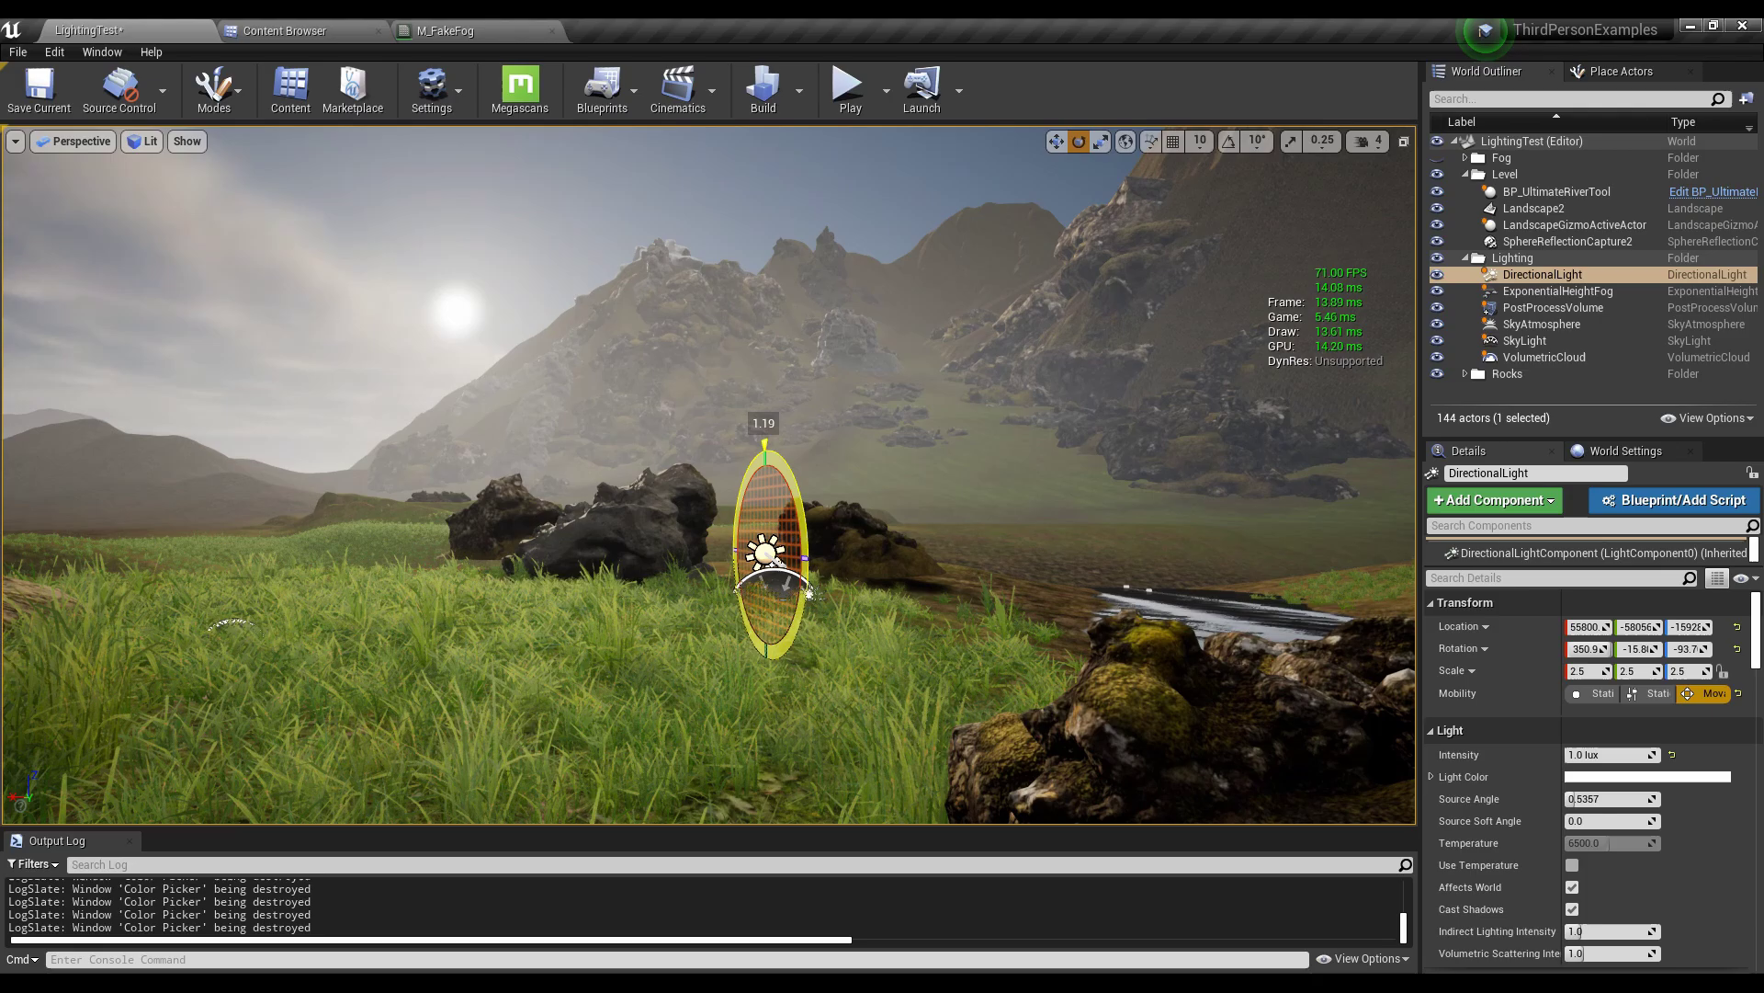
key(e)
right_drag(798, 491, 814, 524)
key(s)
key(q)
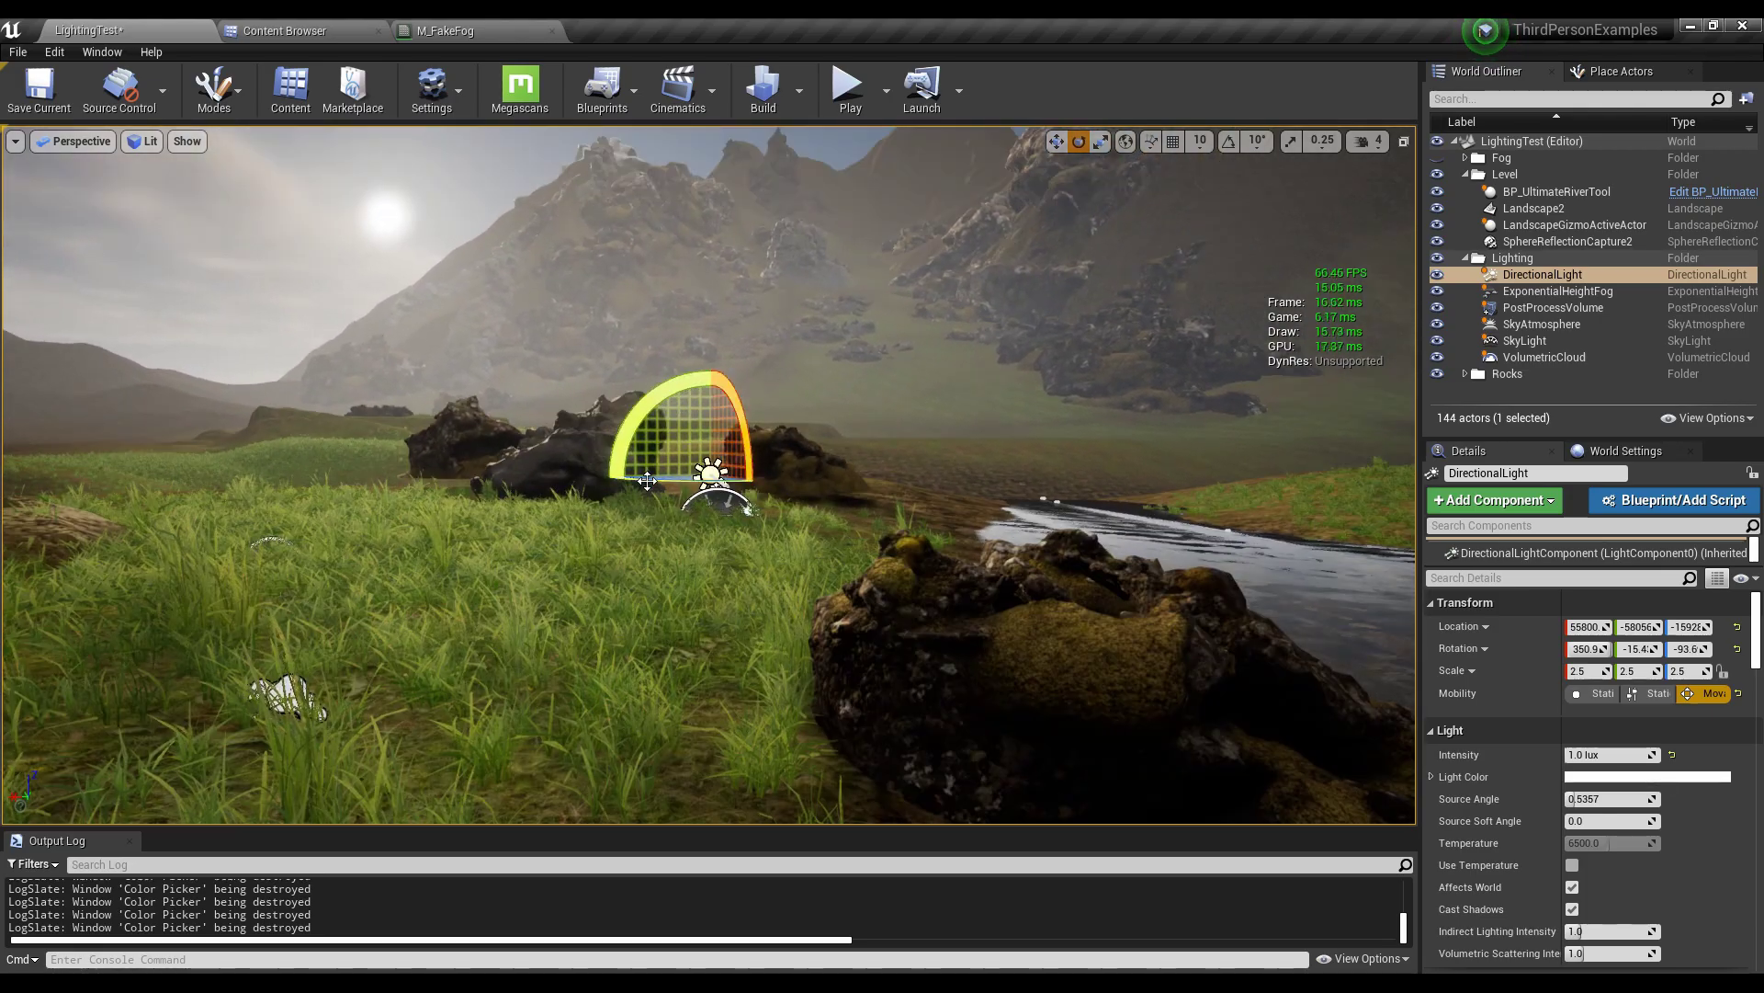
drag(674, 484, 763, 485)
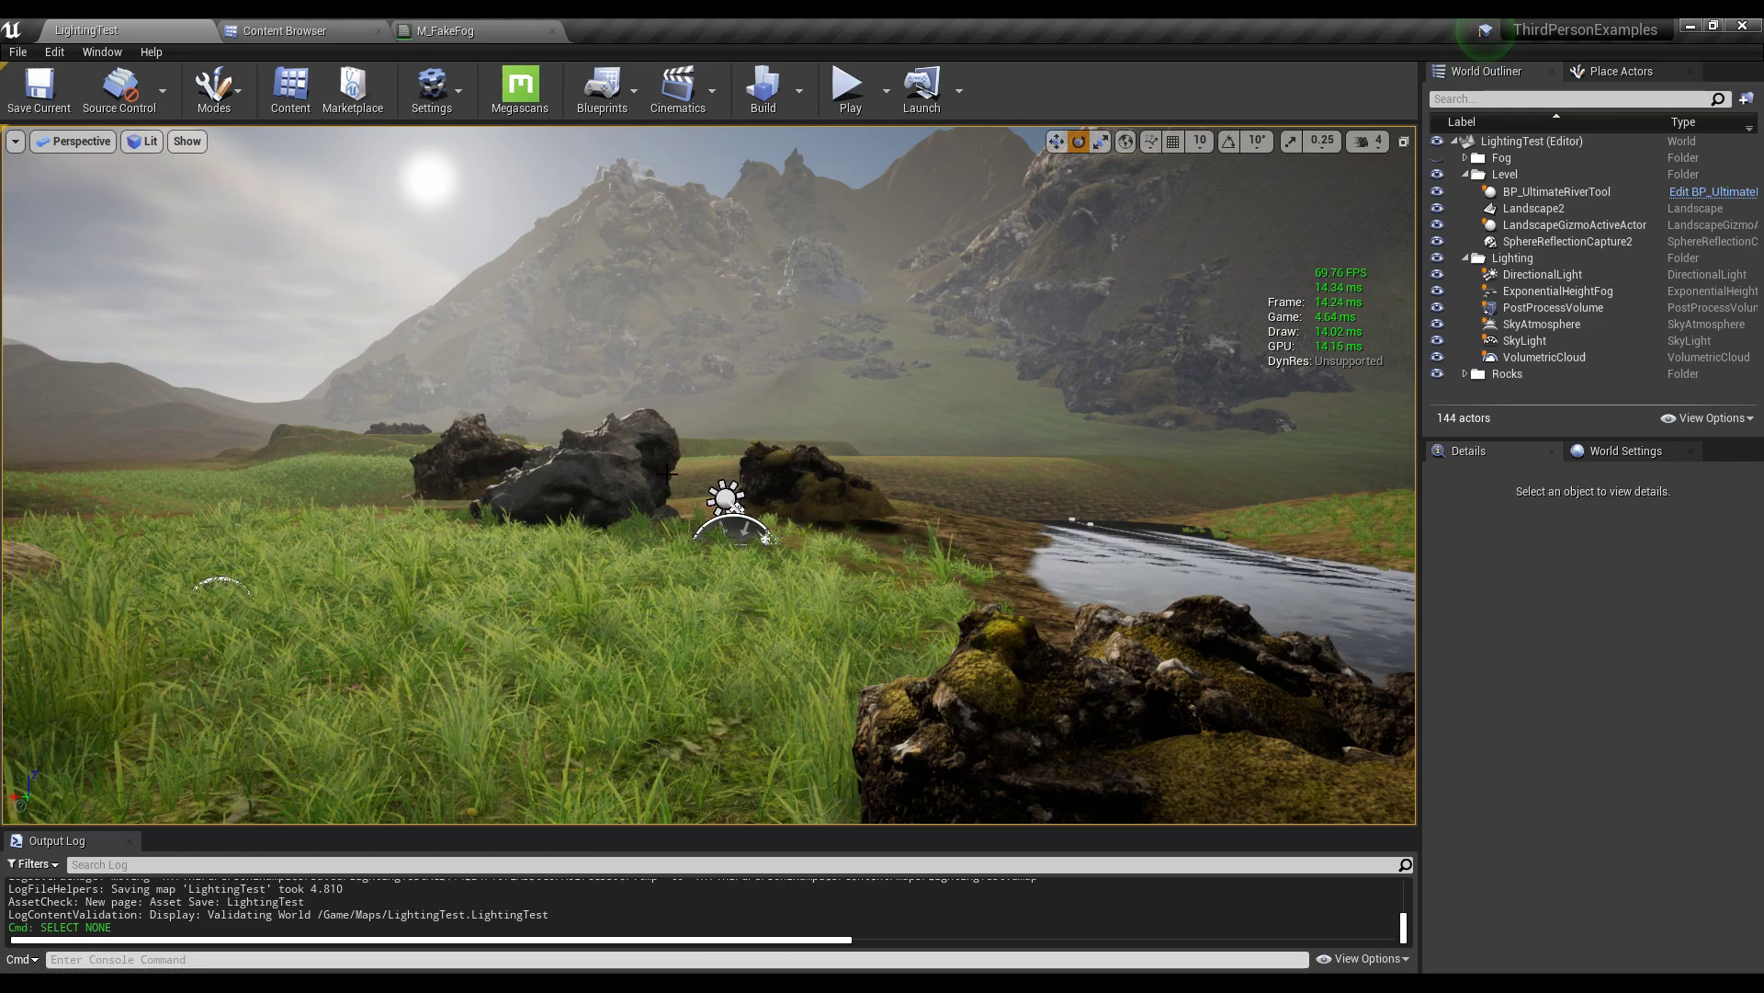
- Rotate the DirectionalLight to a pitch of about -16° and a yaw of about -104°, and undo the last extra rotation
click(725, 499)
mouse_move(725, 505)
mouse_down()
mouse_move(755, 437)
mouse_move(736, 505)
mouse_move(705, 503)
mouse_up()
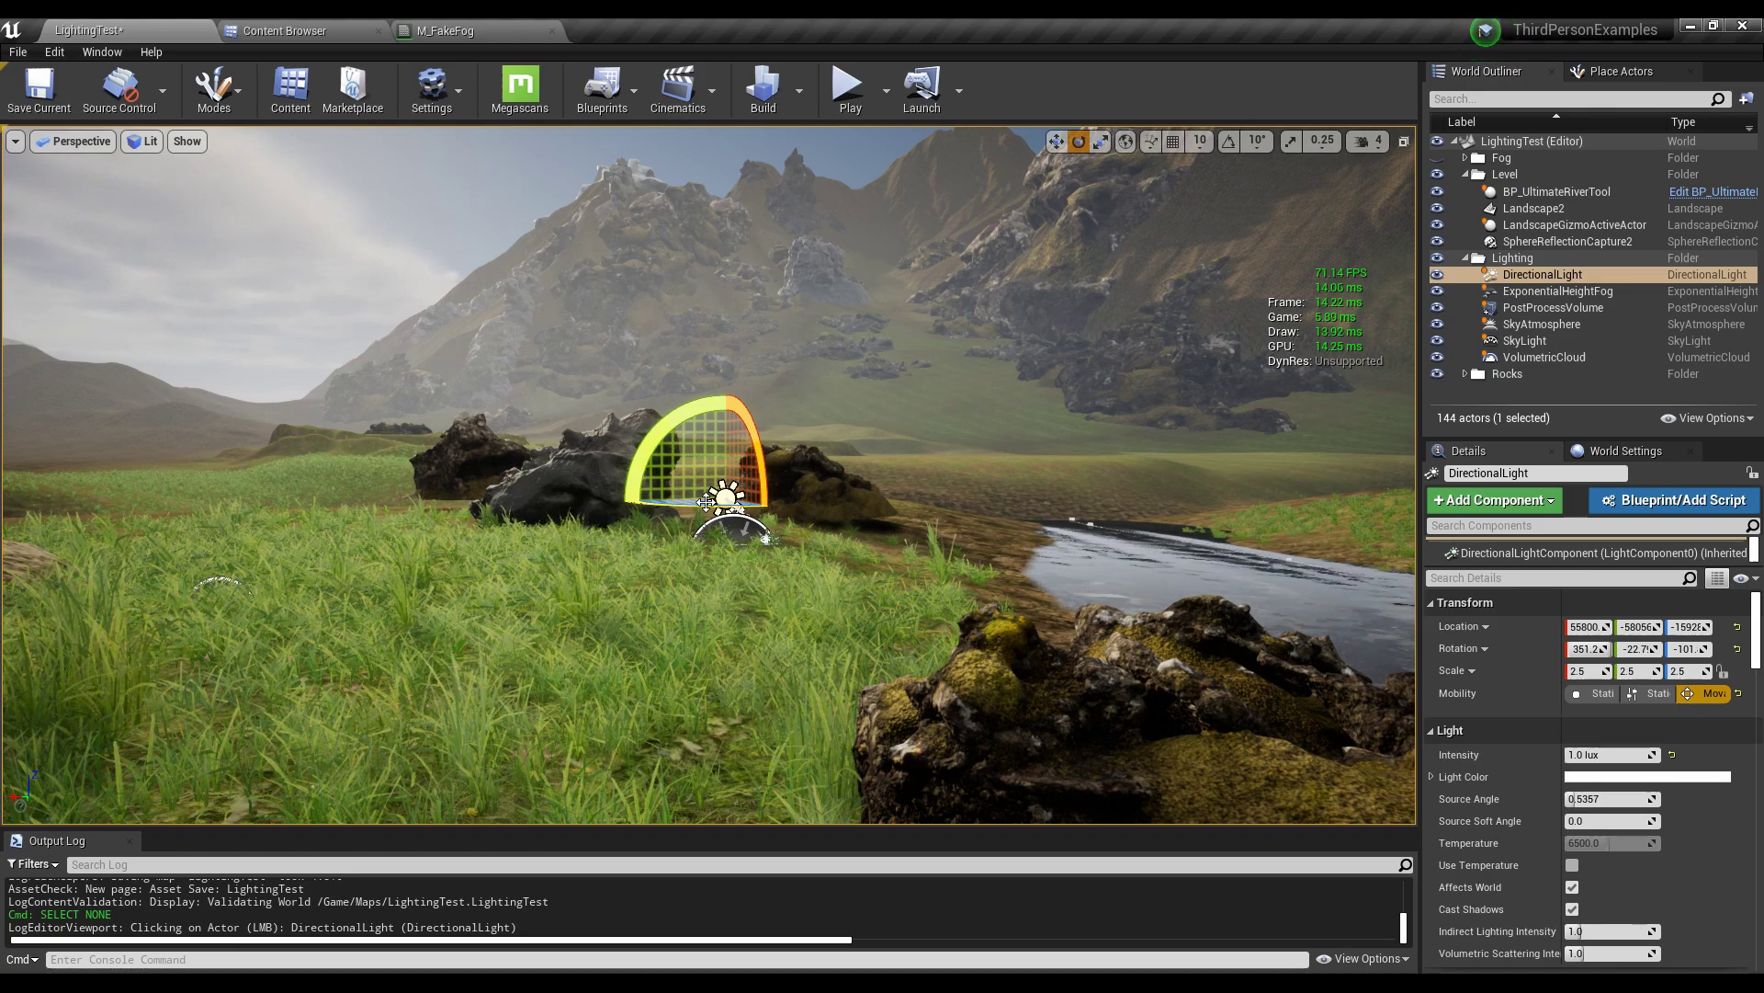
right_drag(706, 503, 706, 487)
drag(692, 546, 658, 546)
right_drag(661, 544, 673, 542)
drag(679, 486, 666, 577)
key(ctrl+z)
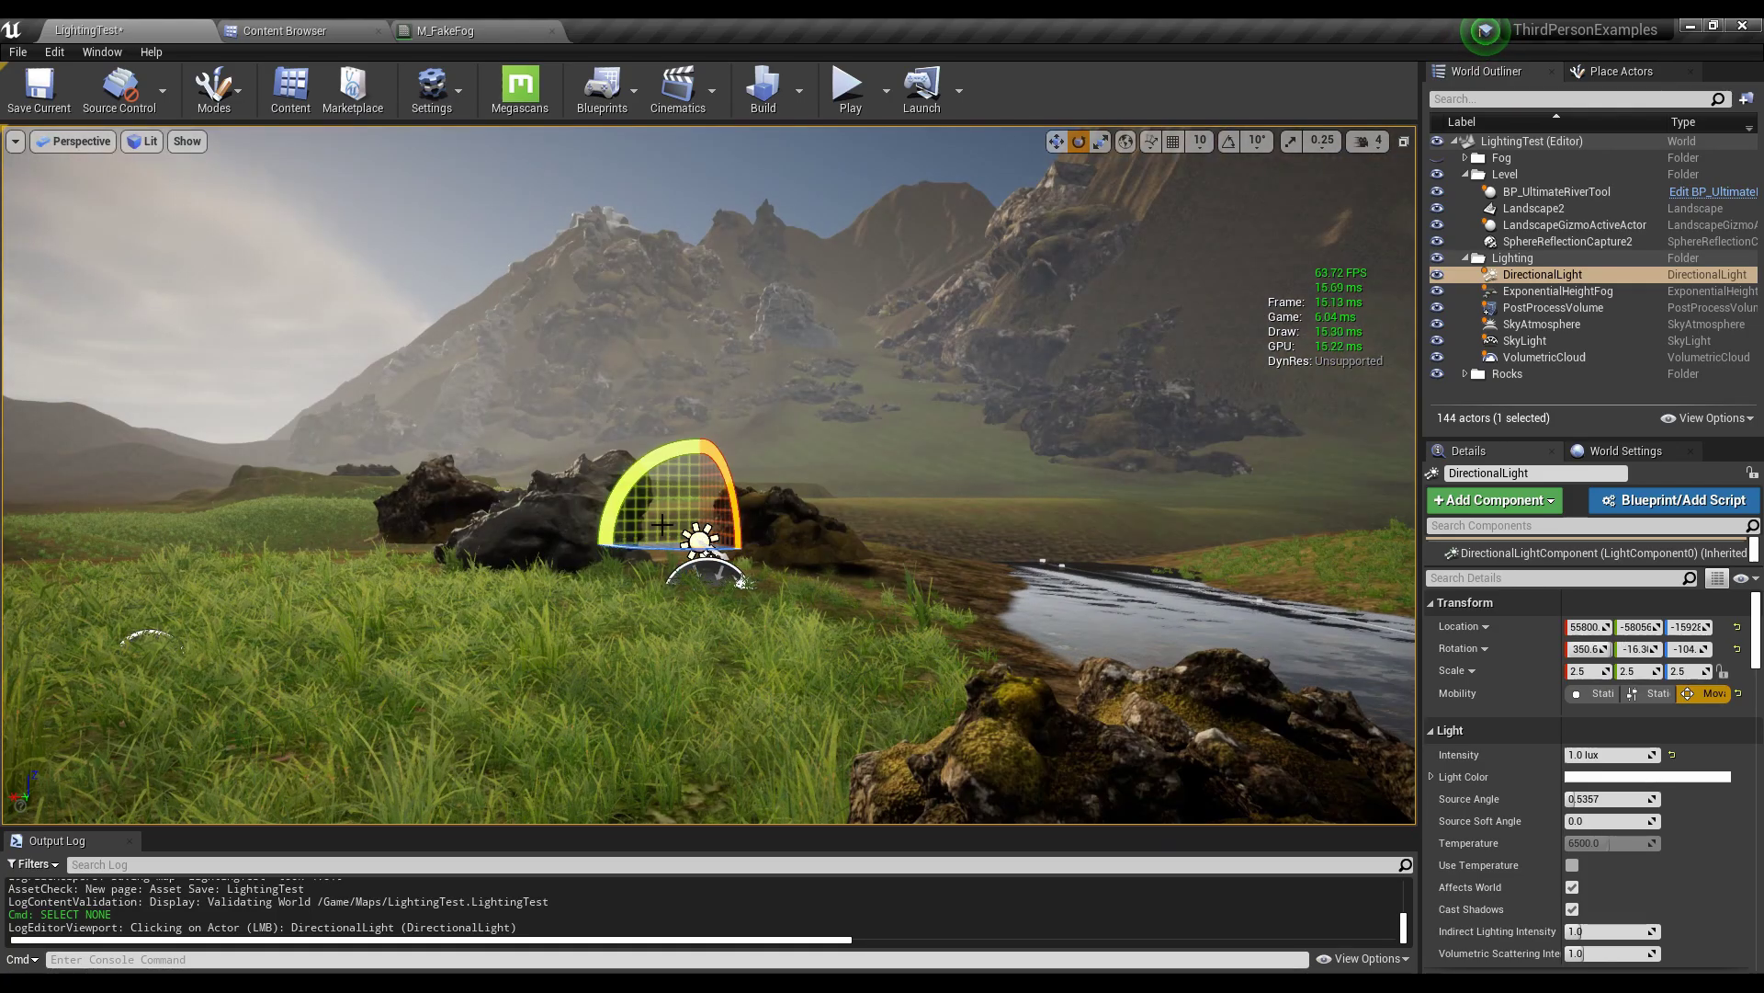